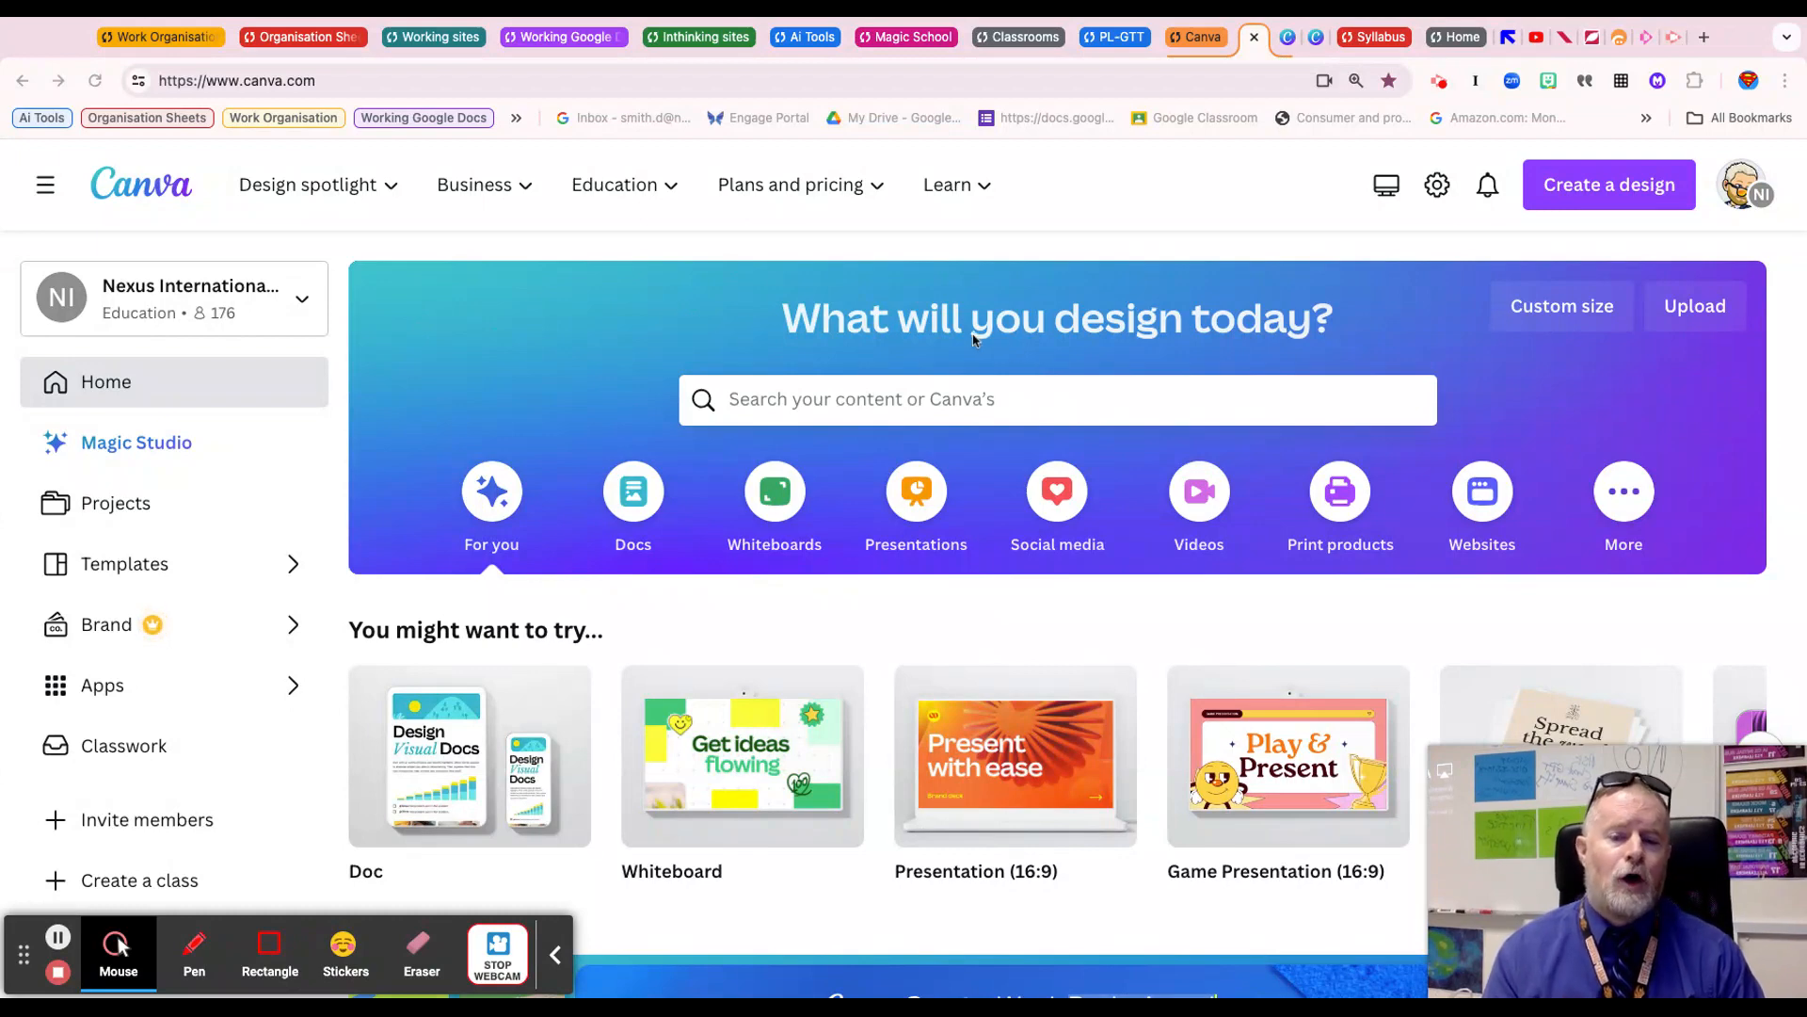
Show the More category on the home page and browse its design types, such as Desktop Wallpaper, Mind Map and Worksheet
scroll(973, 339, down, 1)
scroll(873, 320, up, 1)
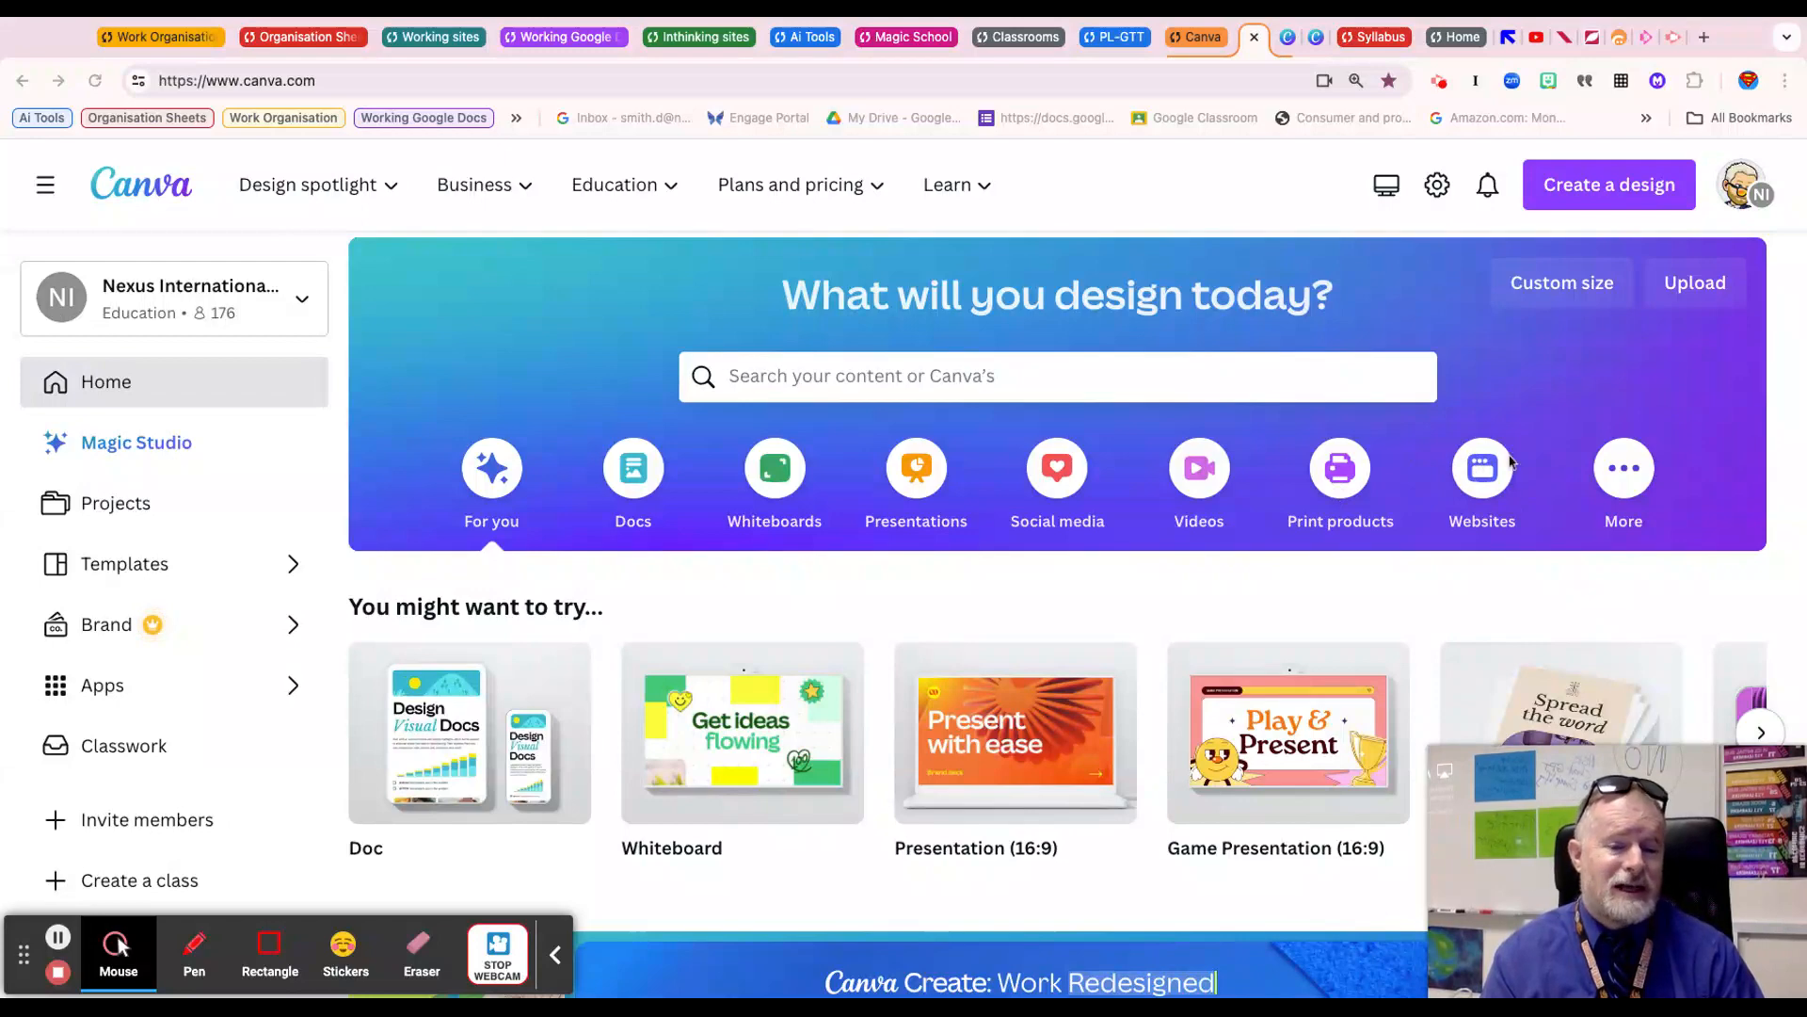
click(1628, 475)
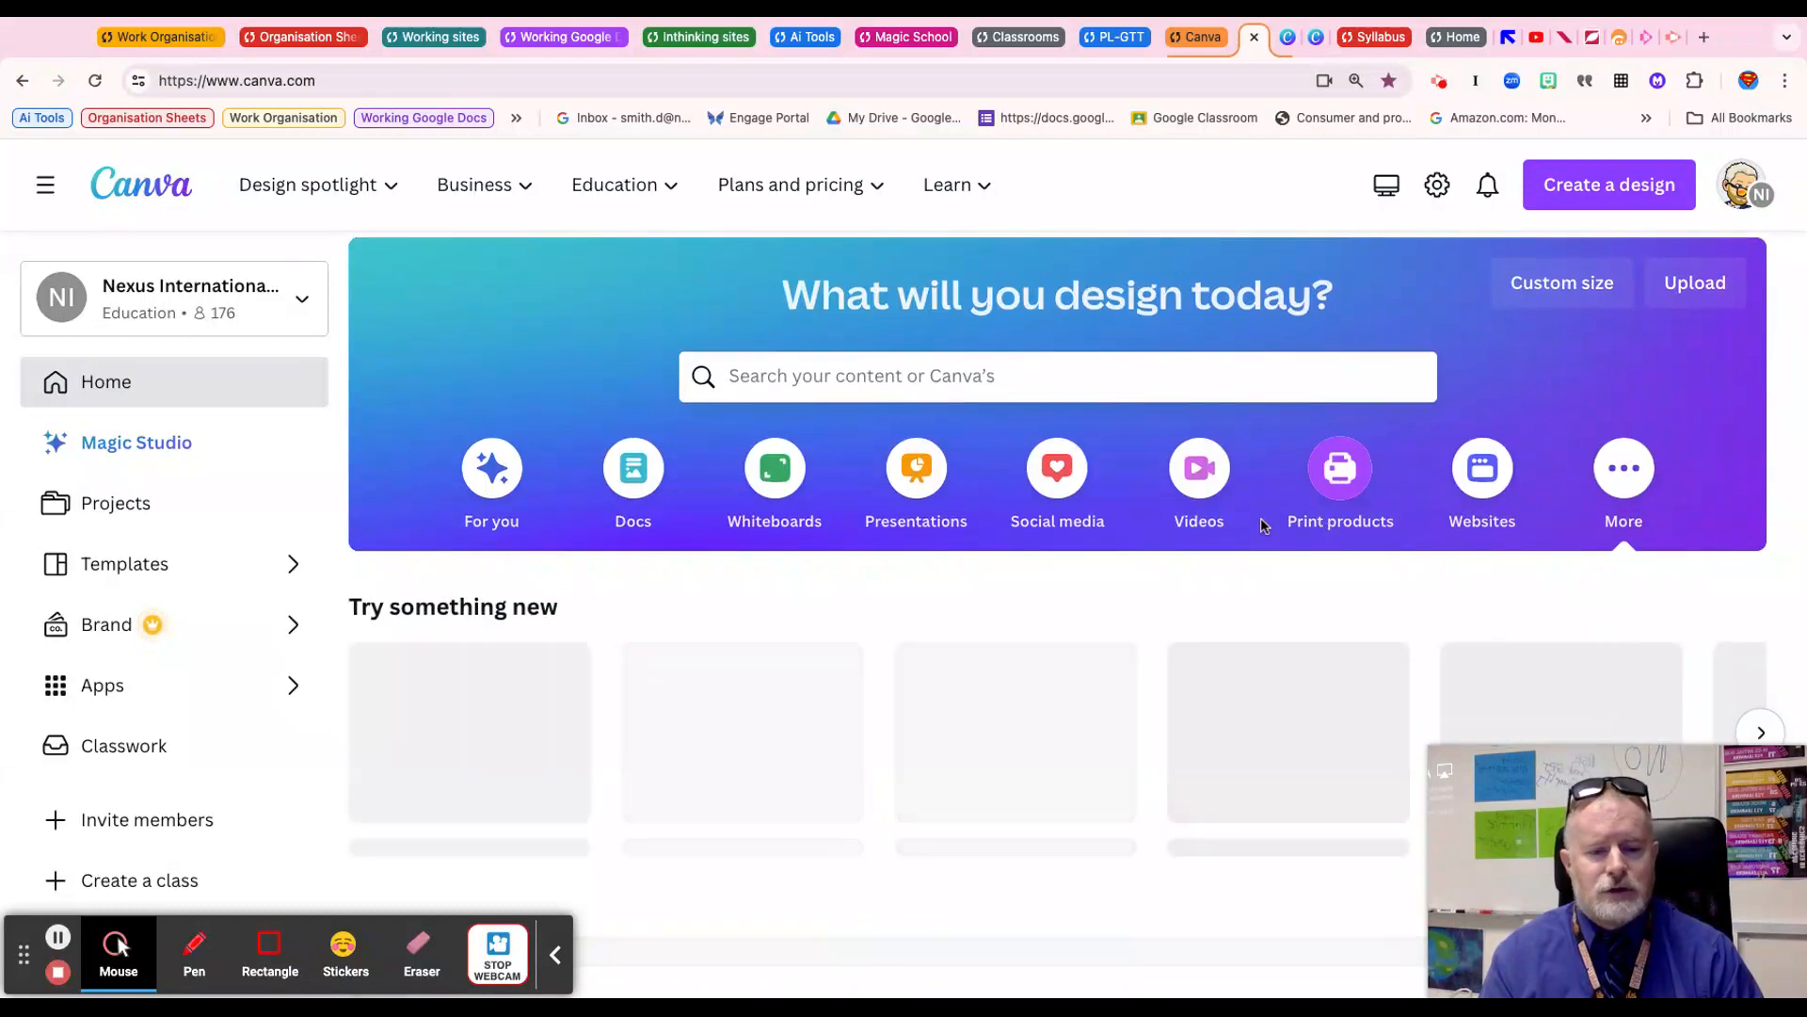
scroll(1252, 517, down, 2)
scroll(1031, 494, down, 1)
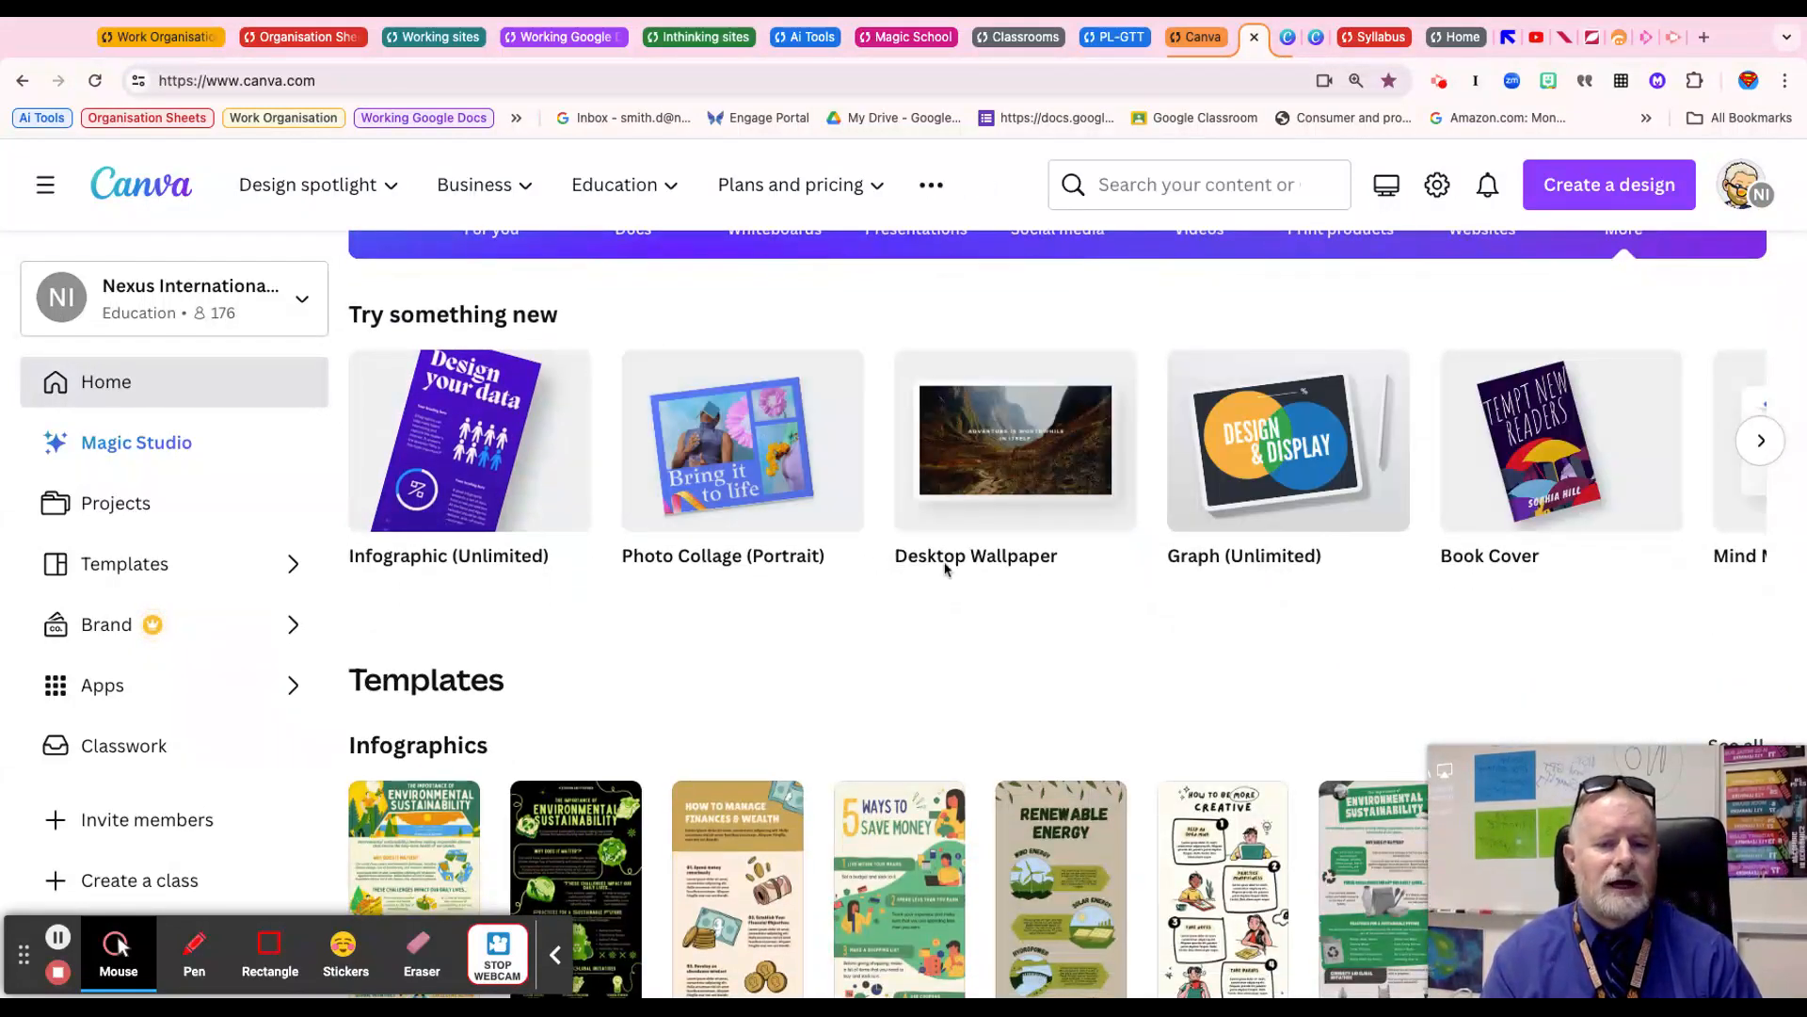
scroll(1129, 514, right, 5)
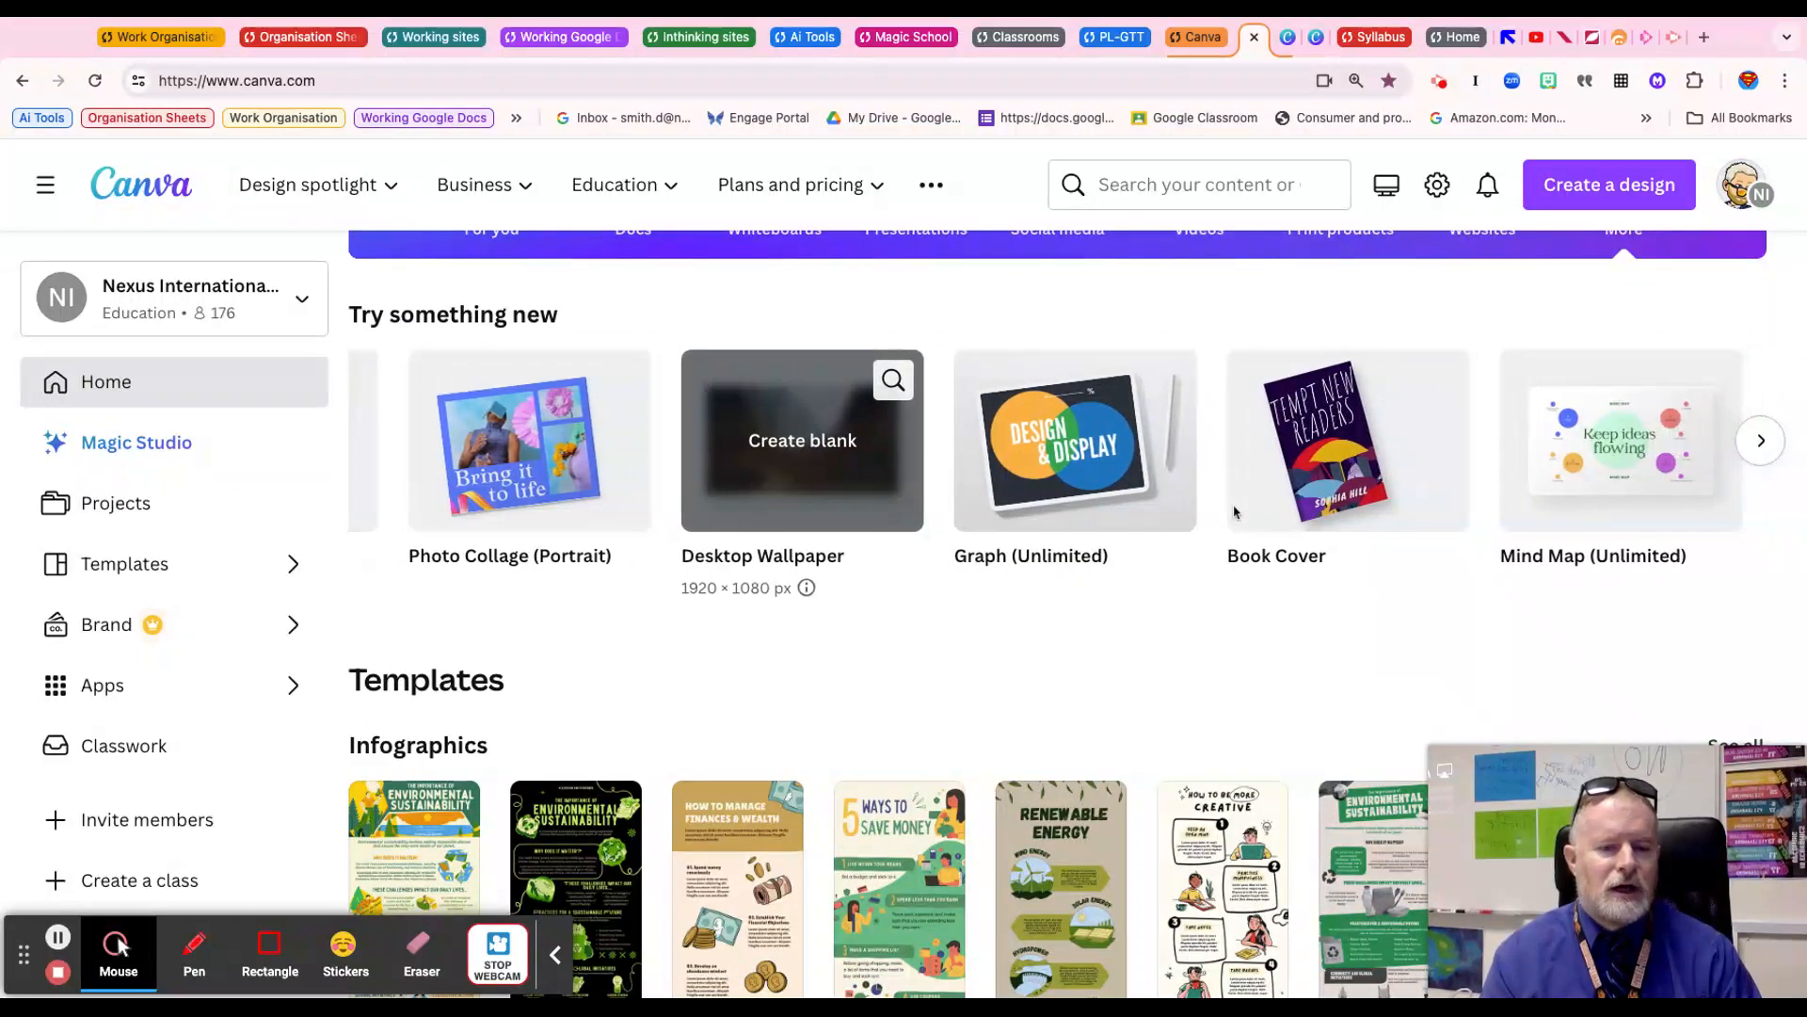
scroll(1240, 511, right, 5)
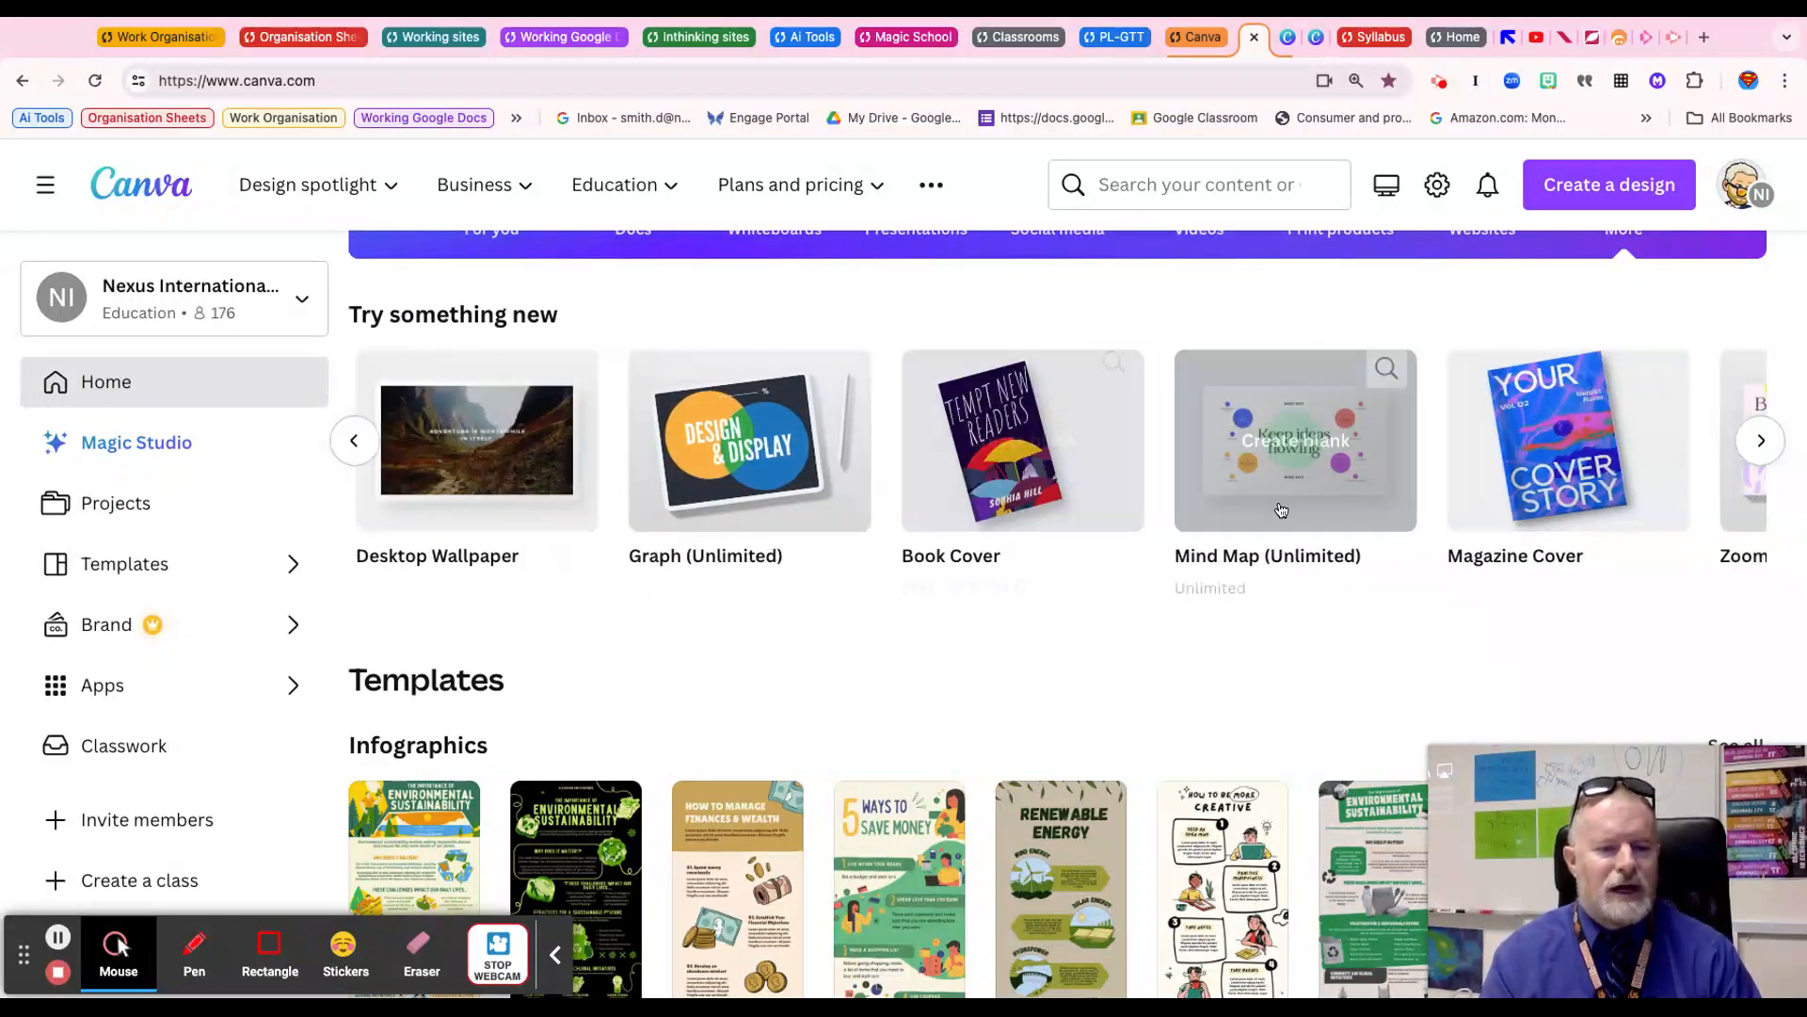
scroll(1297, 502, right, 6)
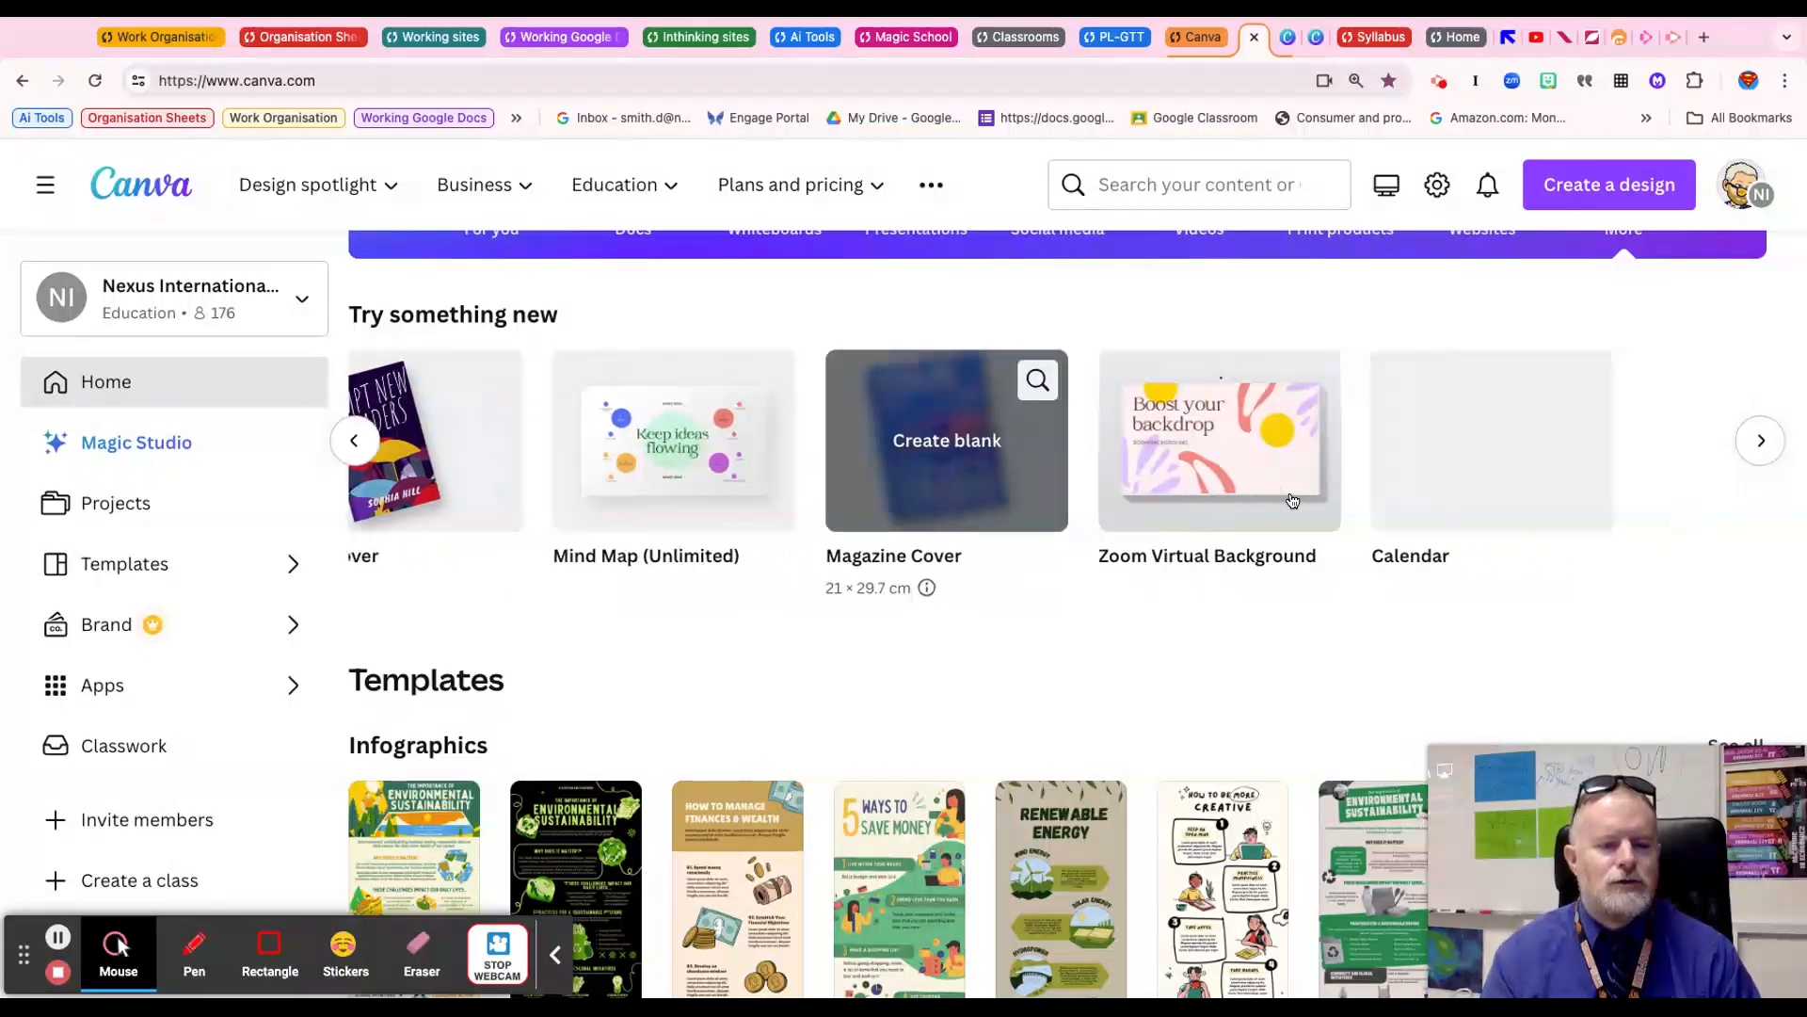
scroll(1393, 475, right, 5)
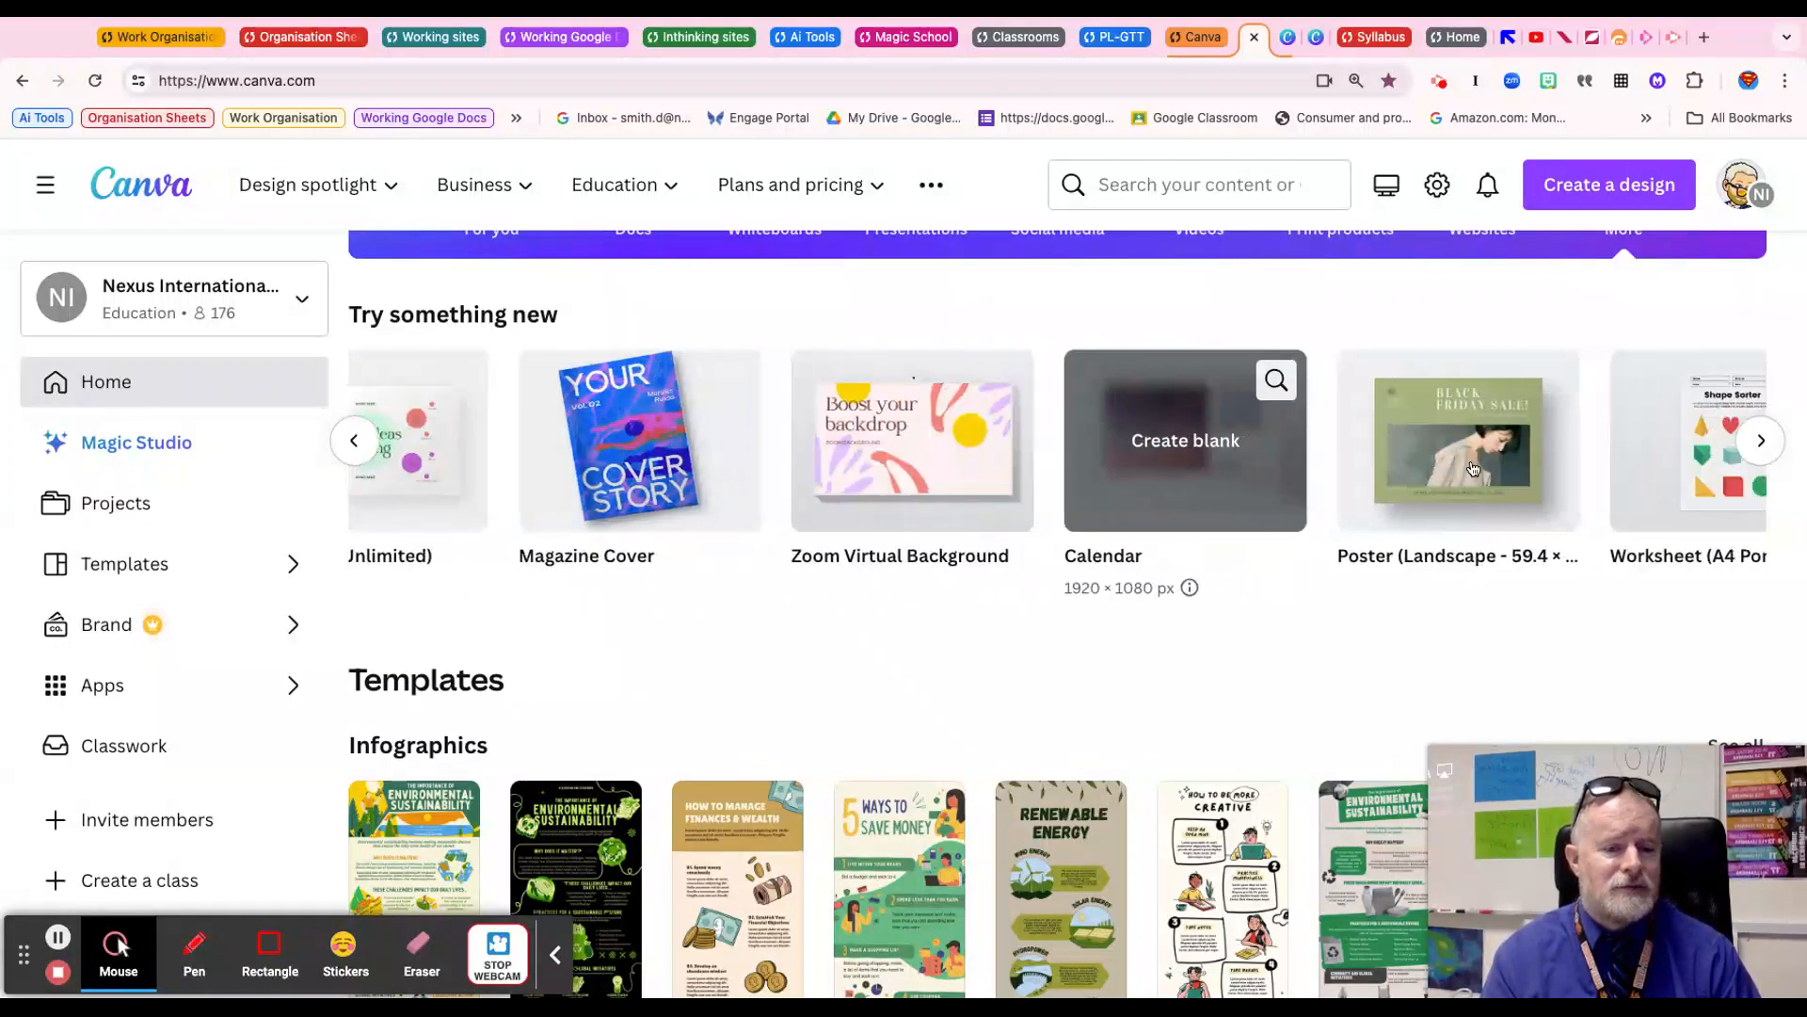
scroll(1484, 468, right, 1)
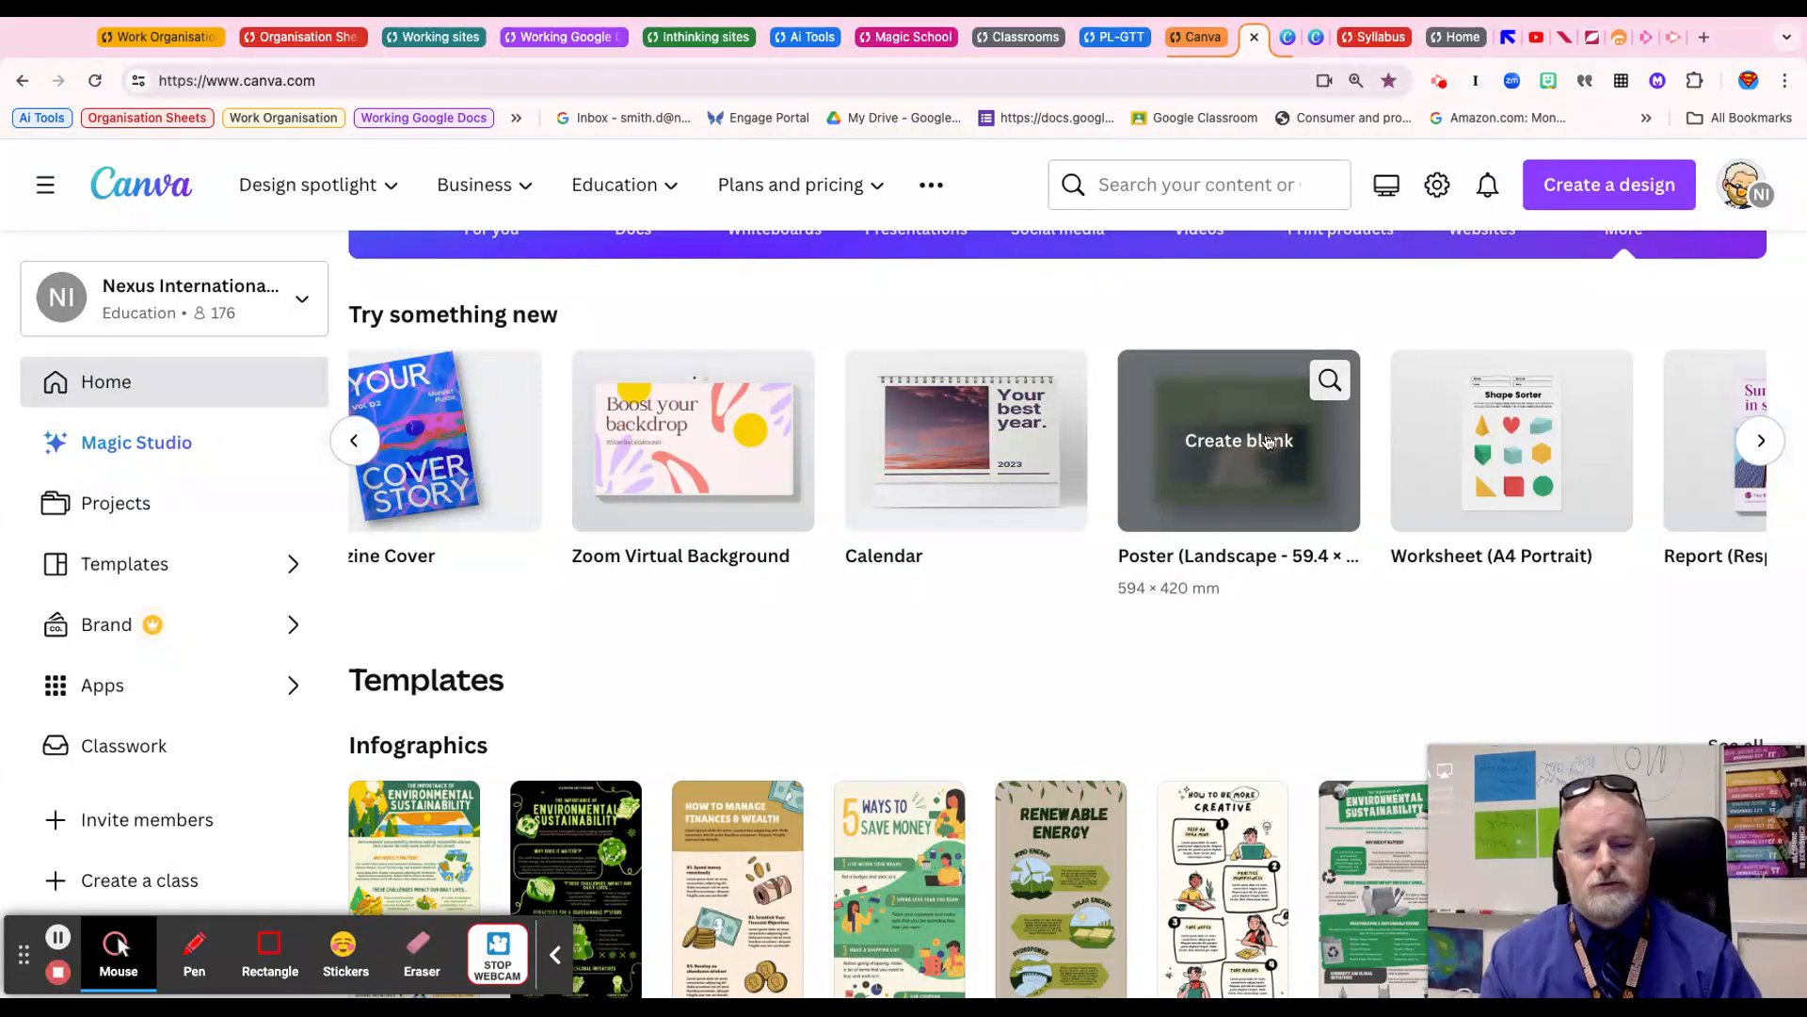
scroll(1316, 406, up, 3)
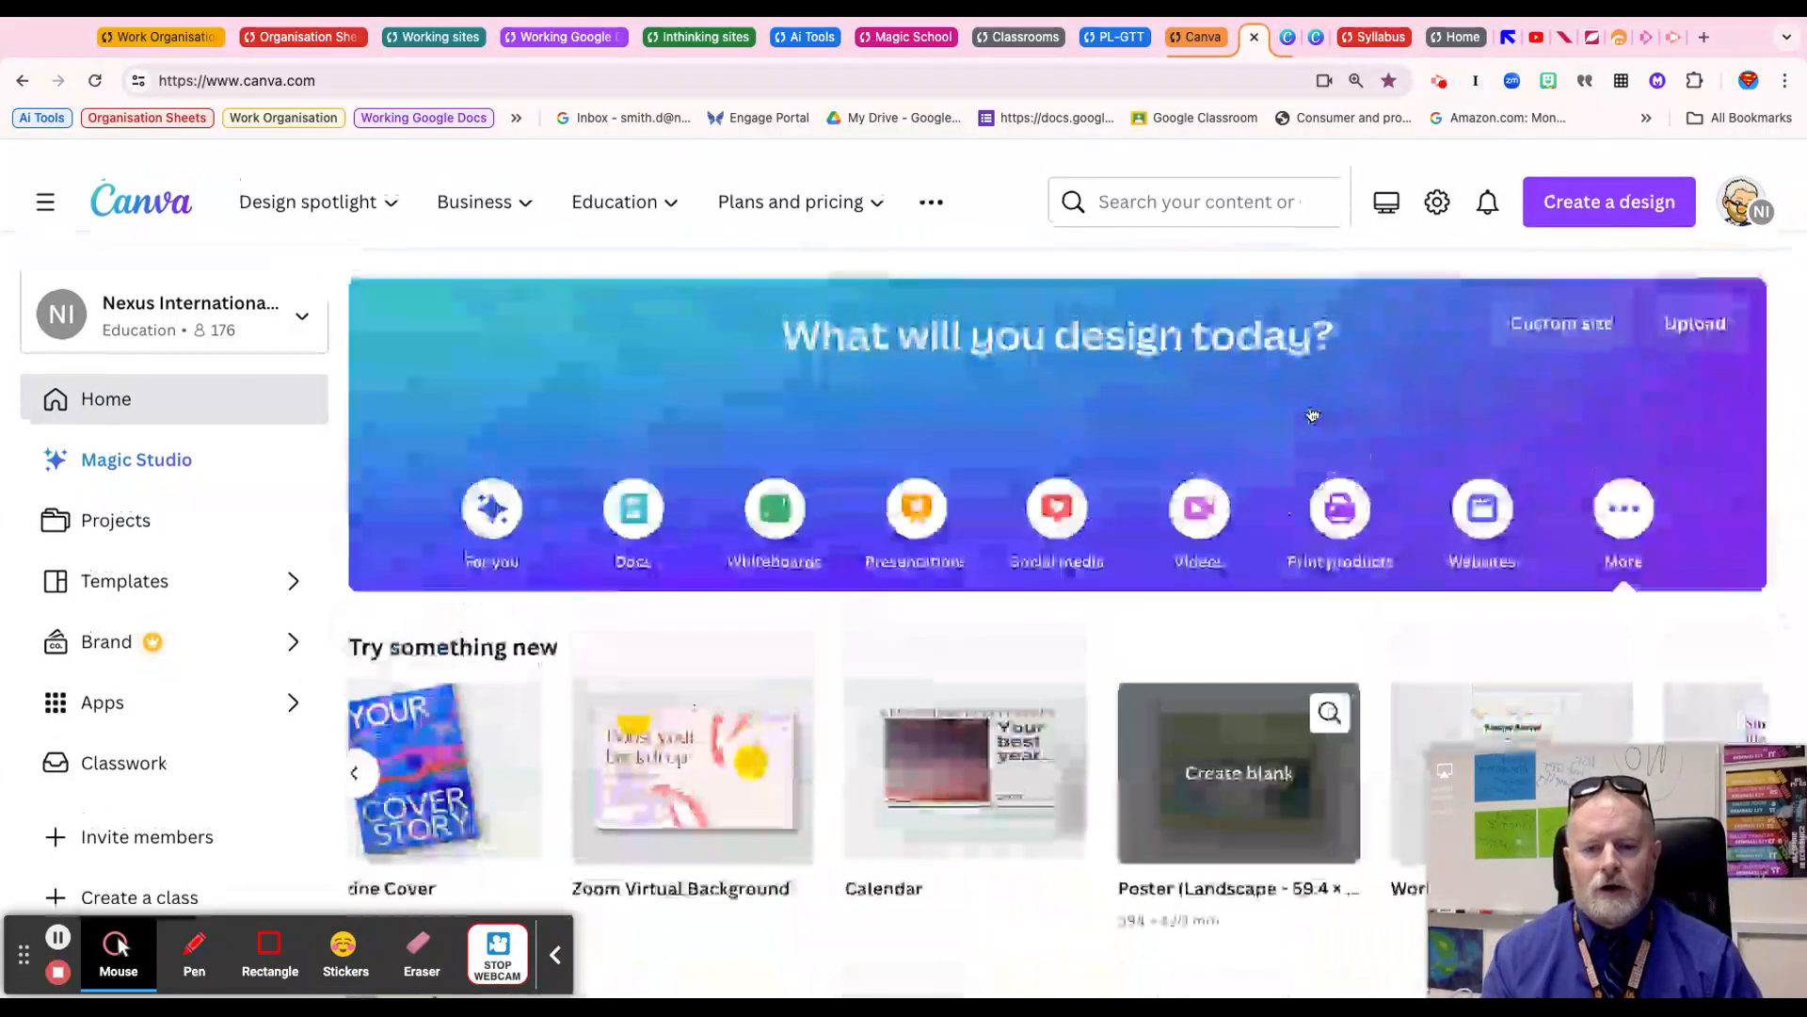
Open the home page search, view its suggestions for Projects, and return to the Templates suggestions
click(1111, 388)
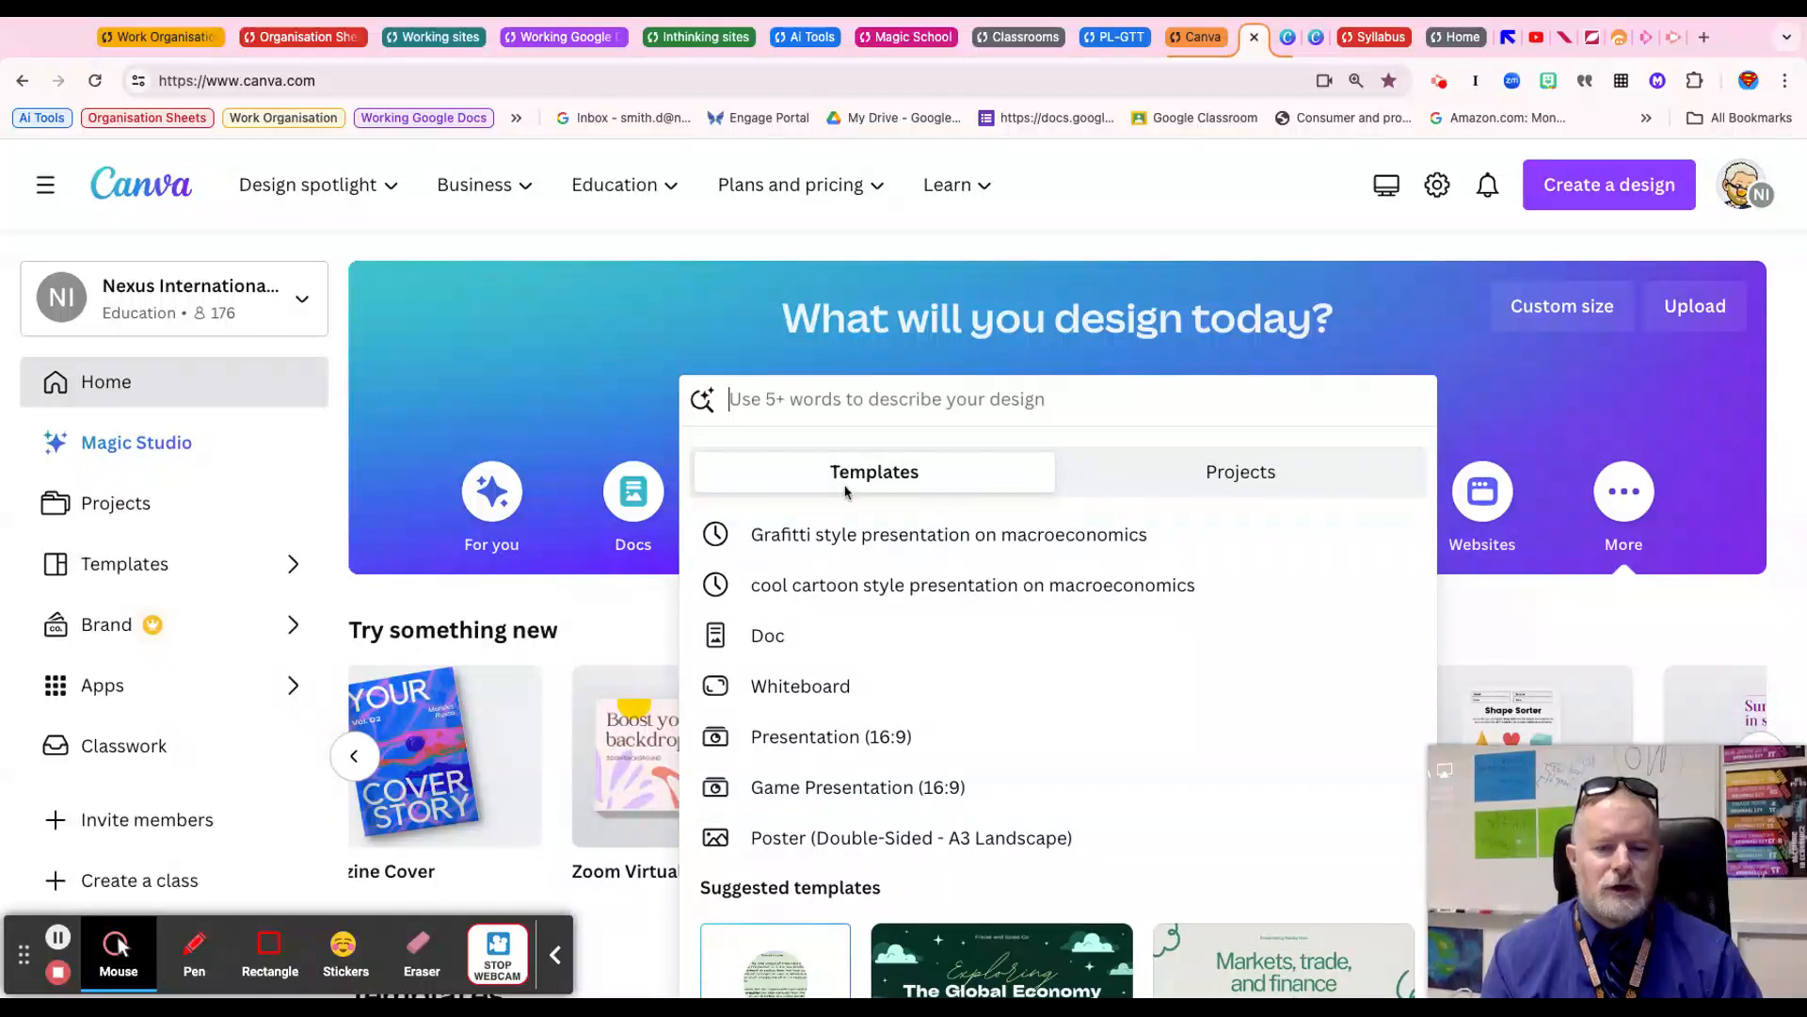
click(1158, 492)
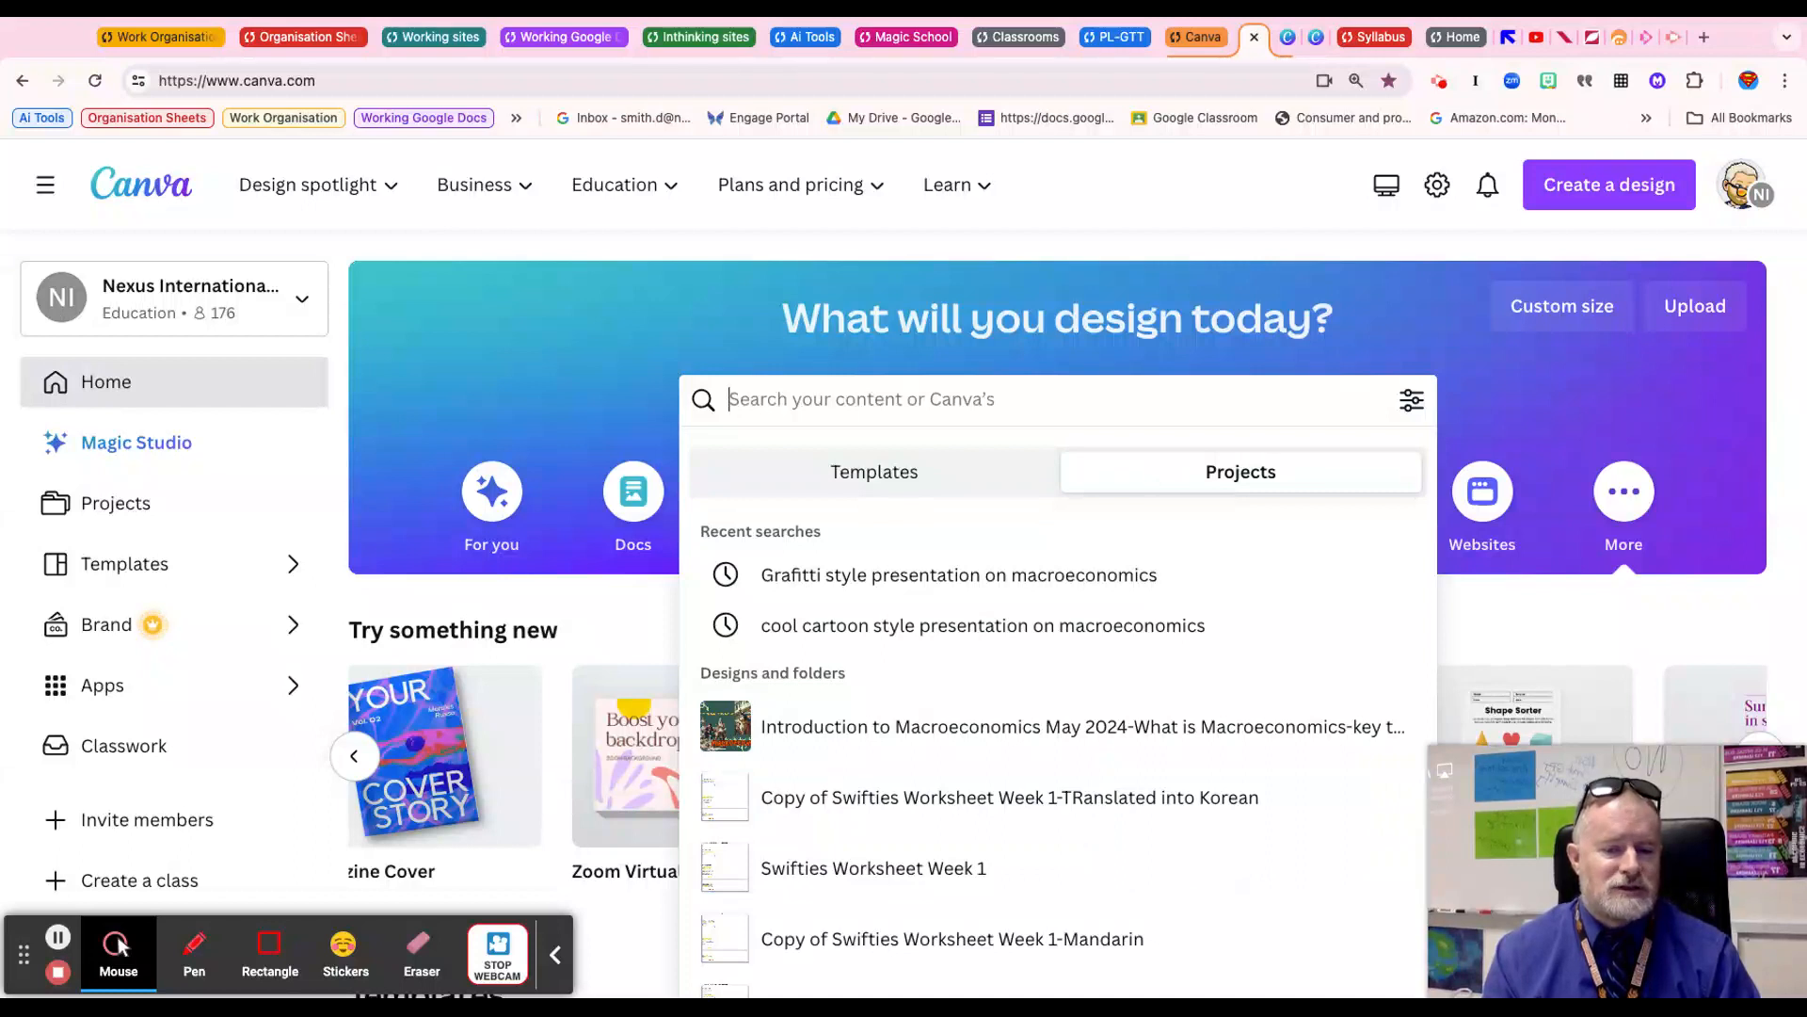
click(1001, 480)
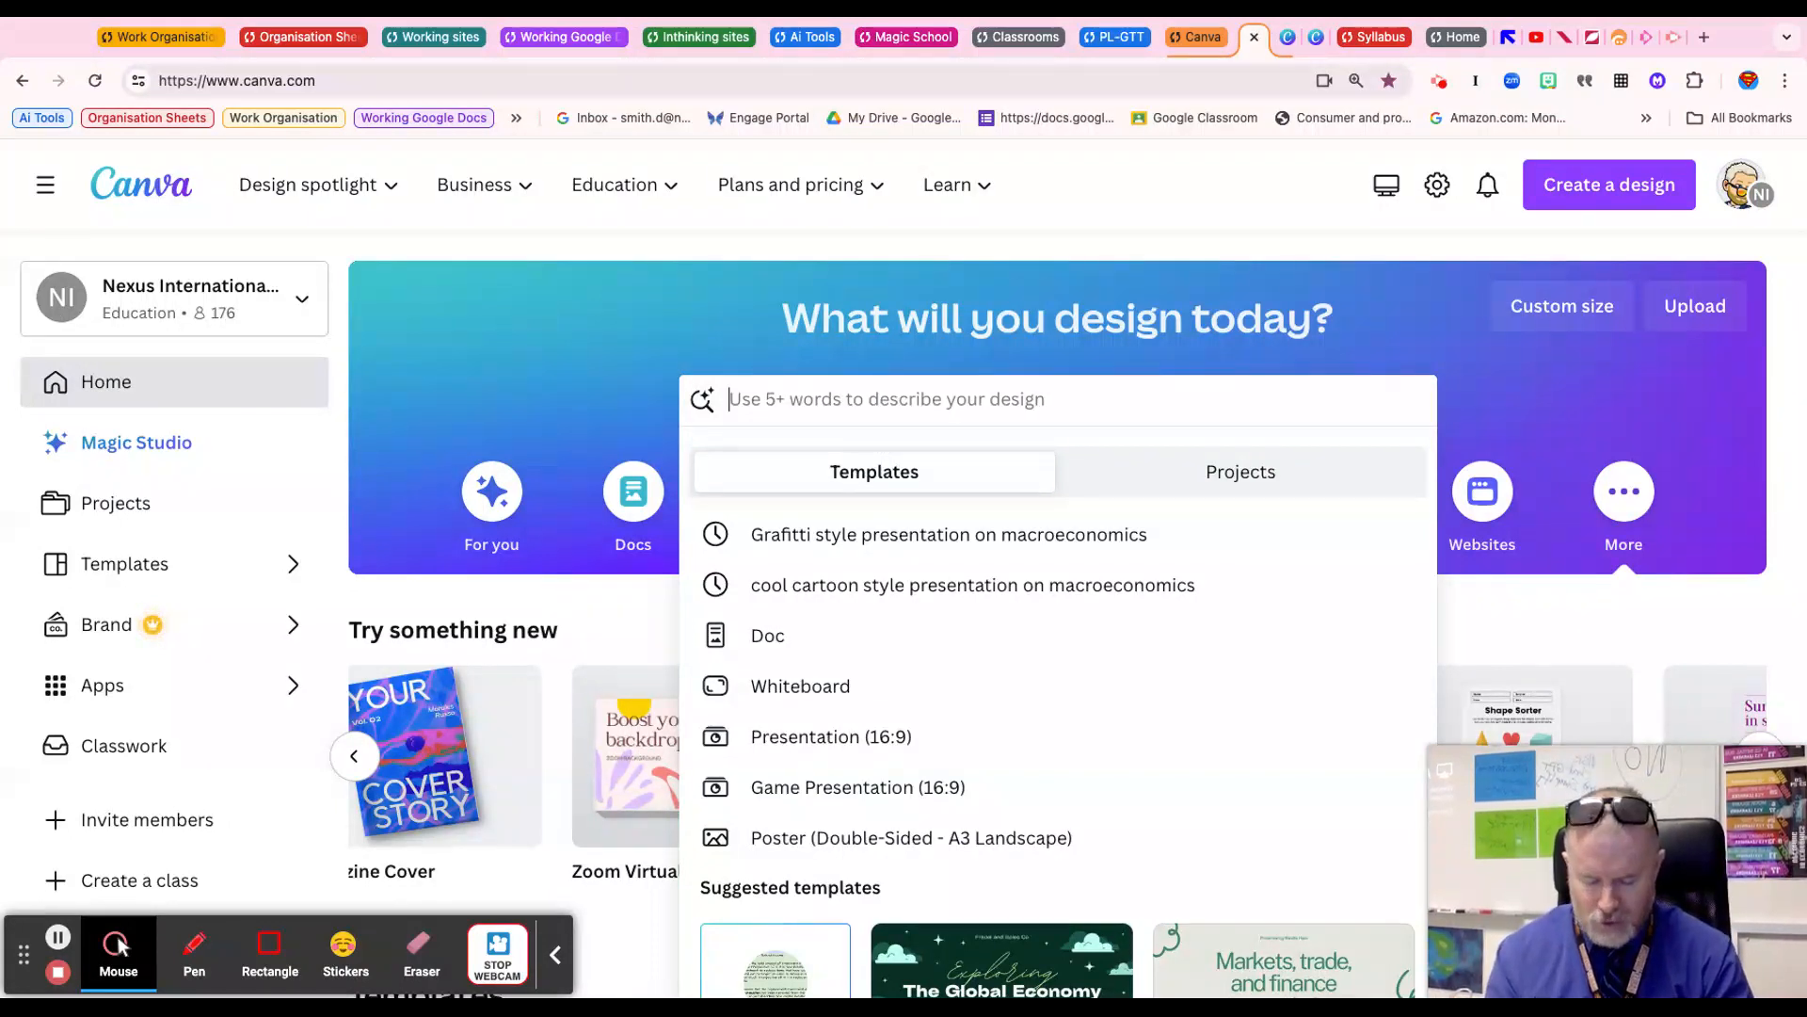
Search the templates for "Cool presentation on photosynthesis"
text(Cool present)
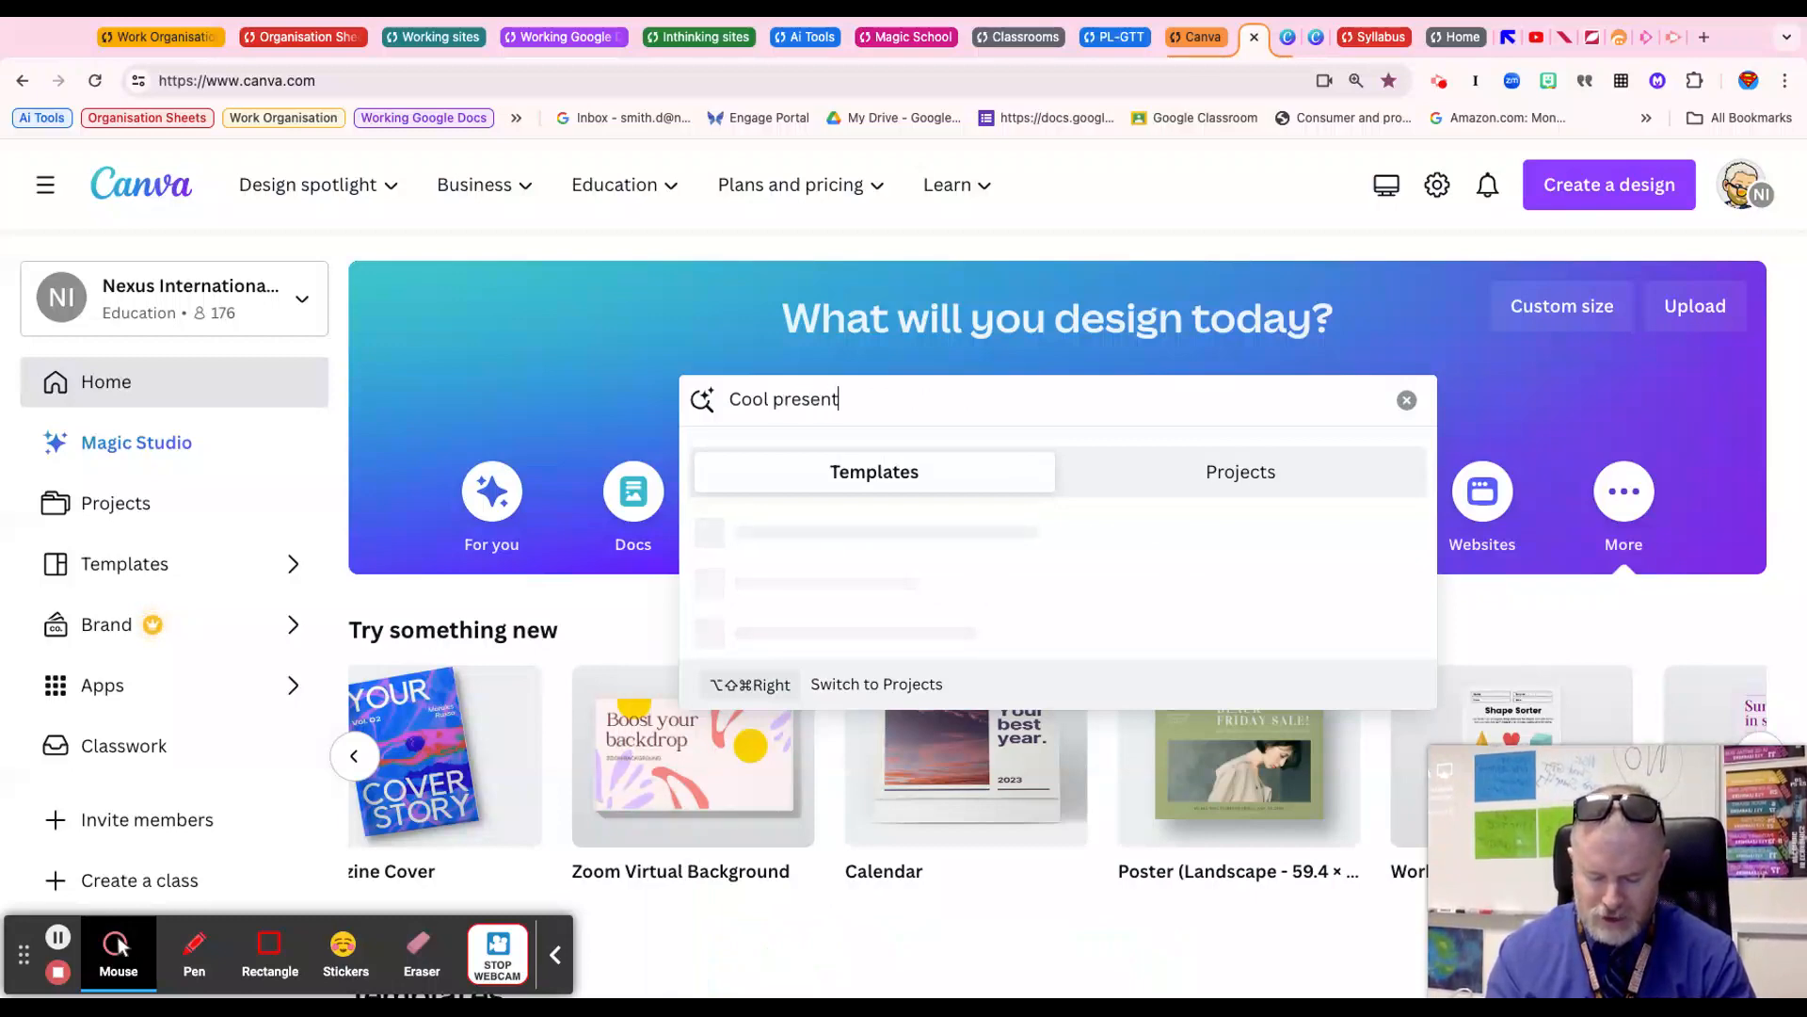
text(aiton)
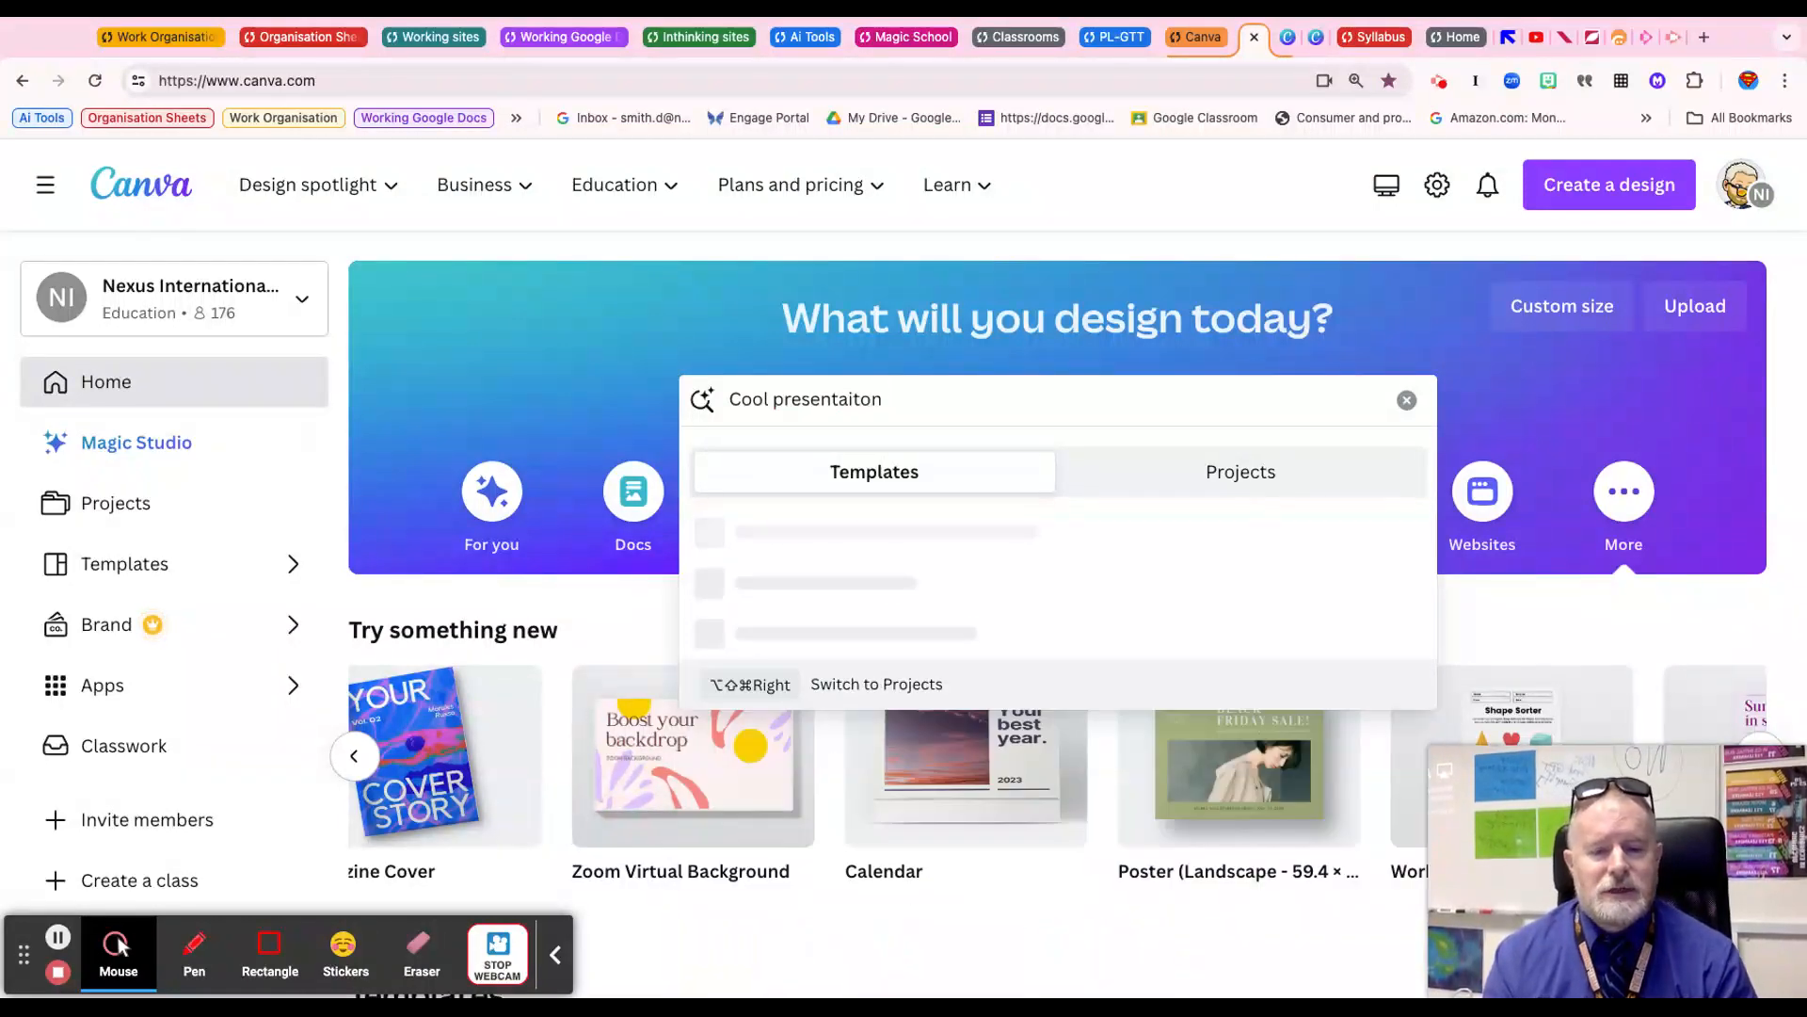
key(BackSpace)
key(BackSpace)
key(BackSpace)
key(BackSpace)
text(ti)
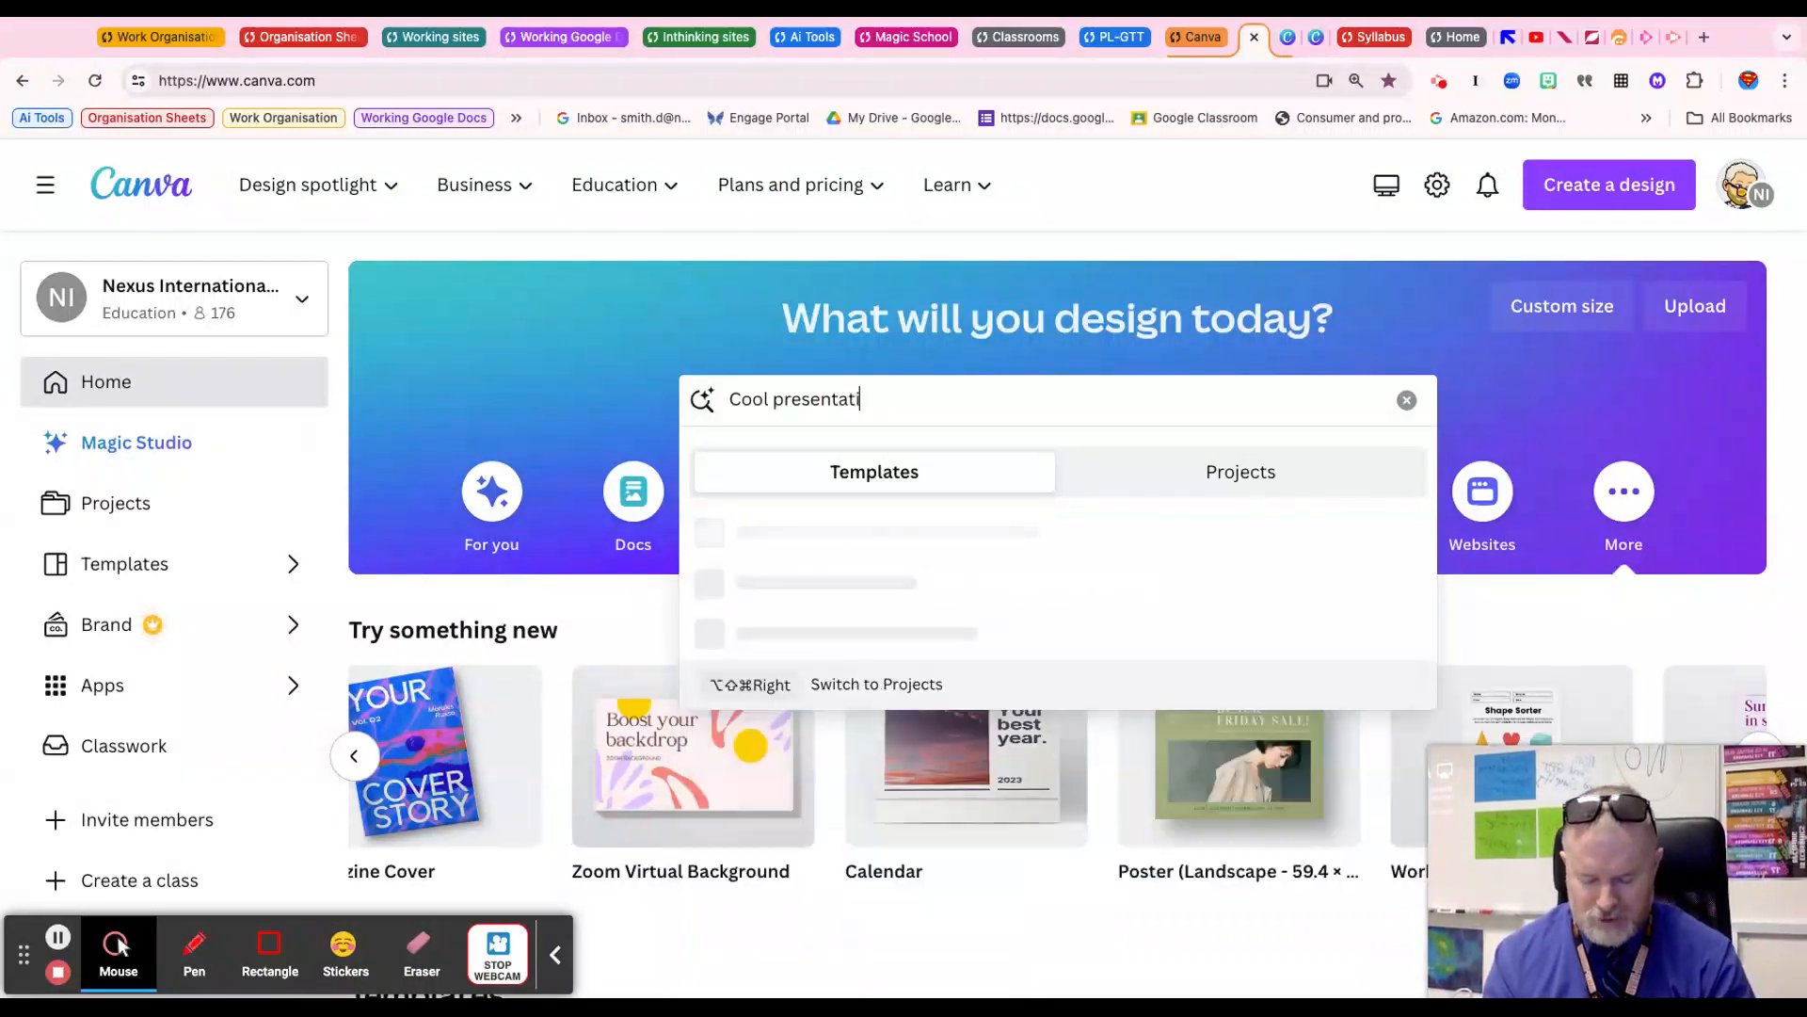
key(BackSpace)
text(i)
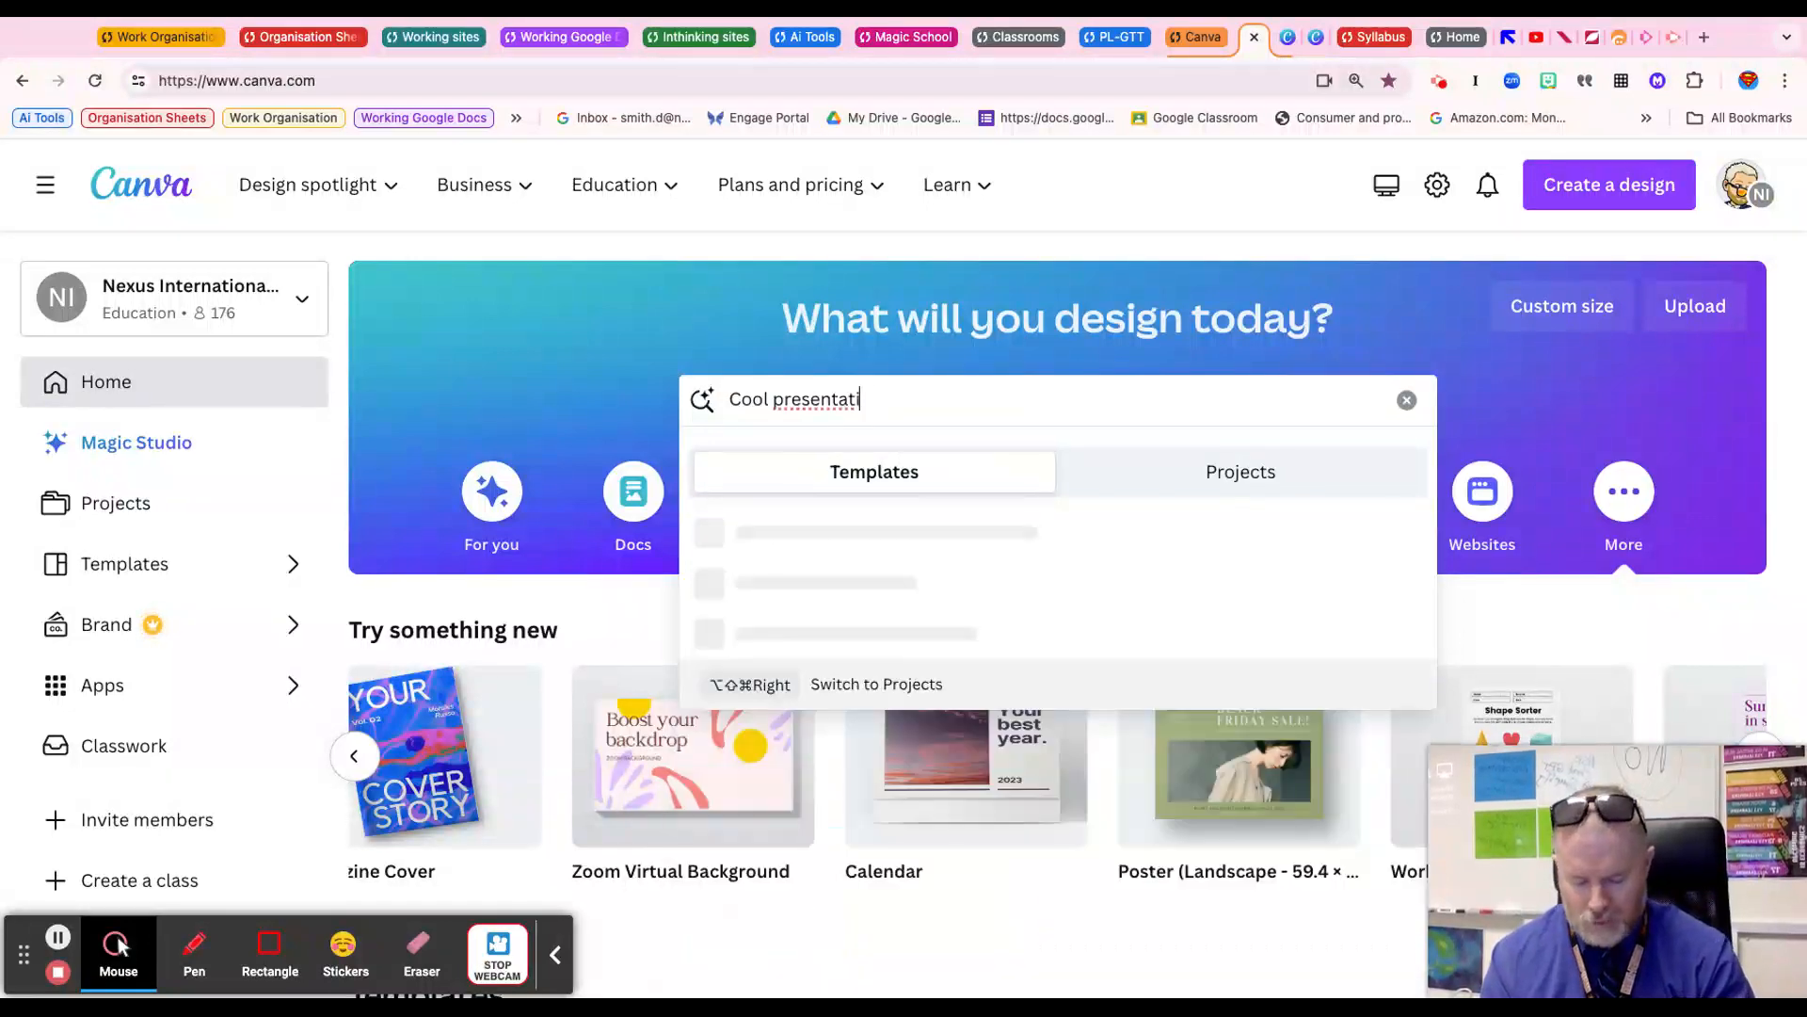
text(on on photo)
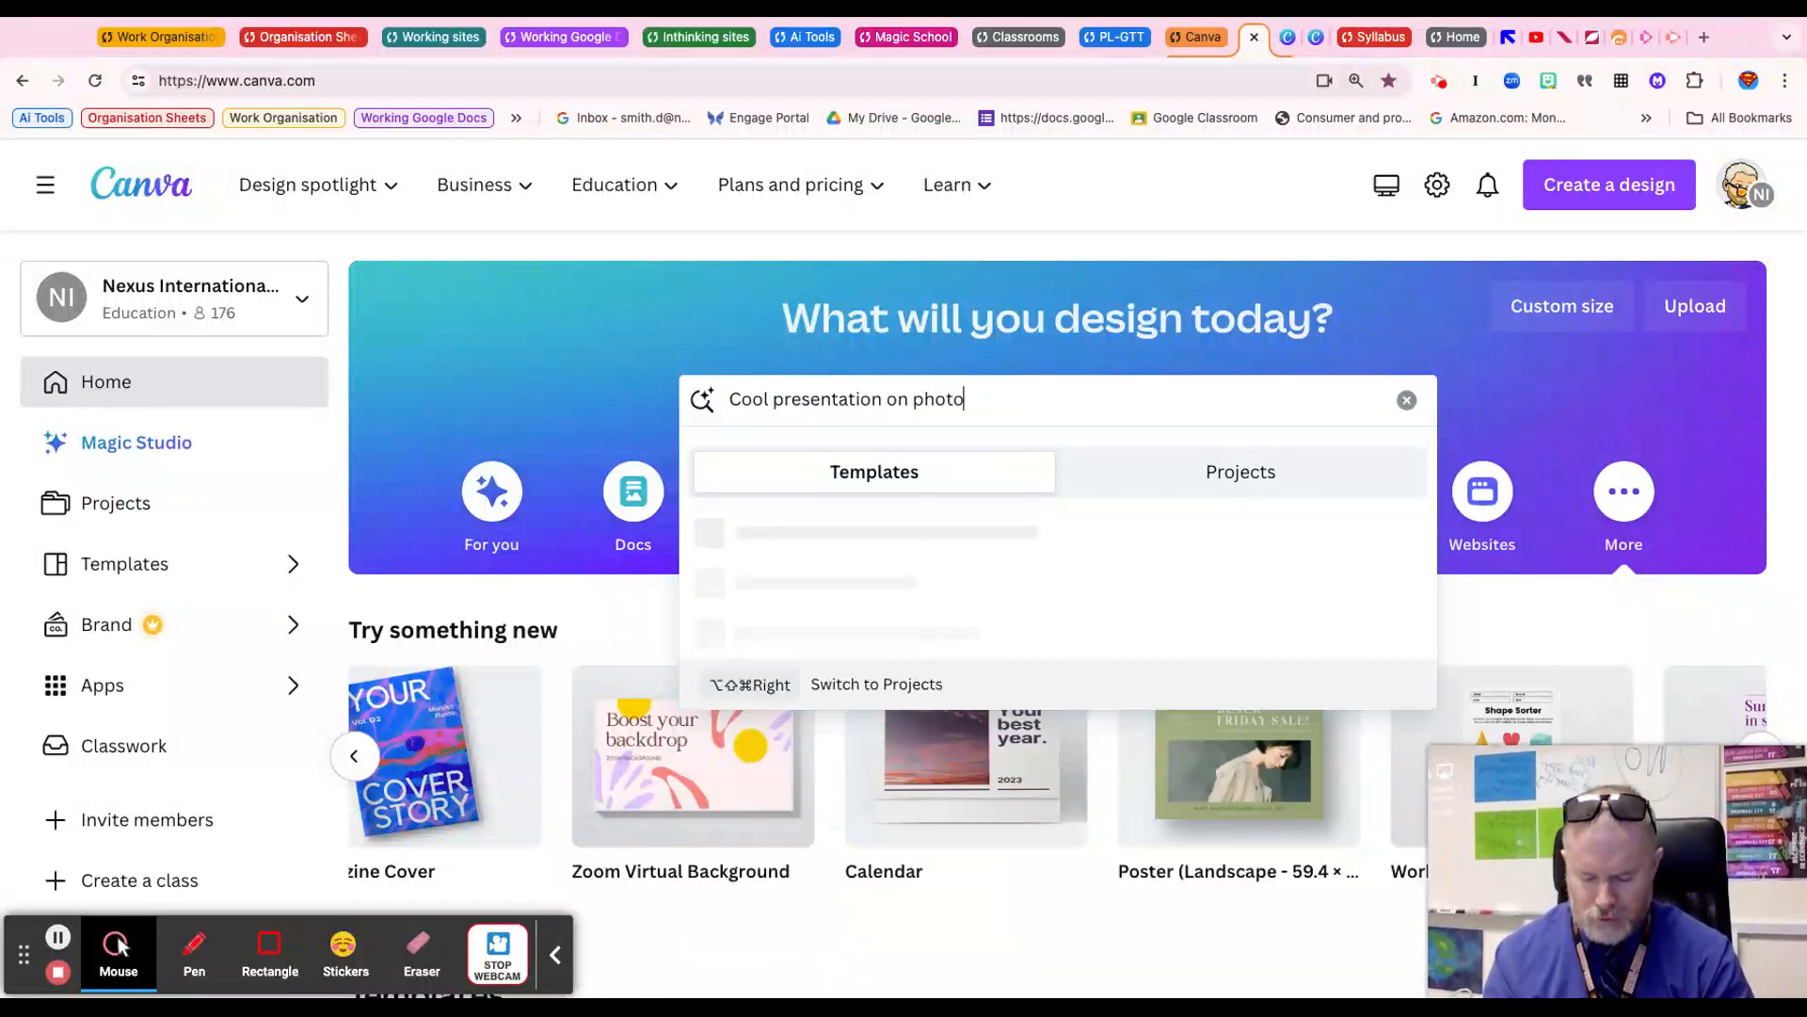
text(synthesis)
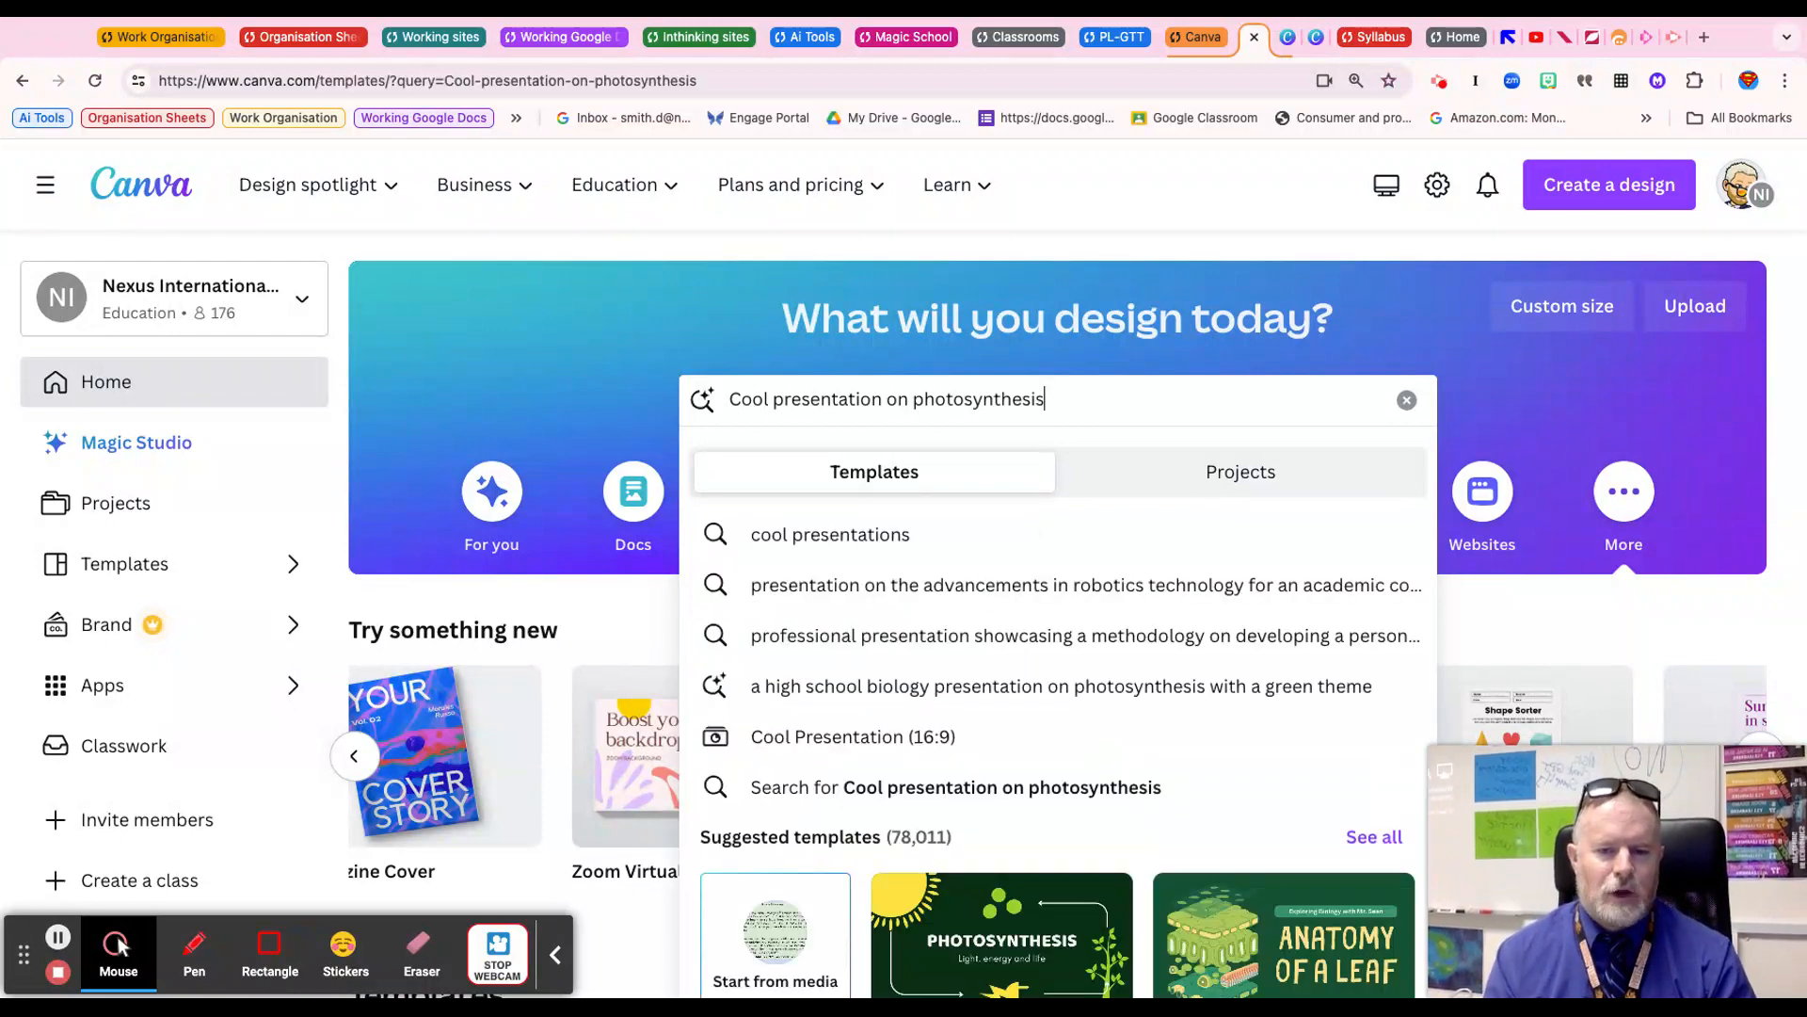
key(Return)
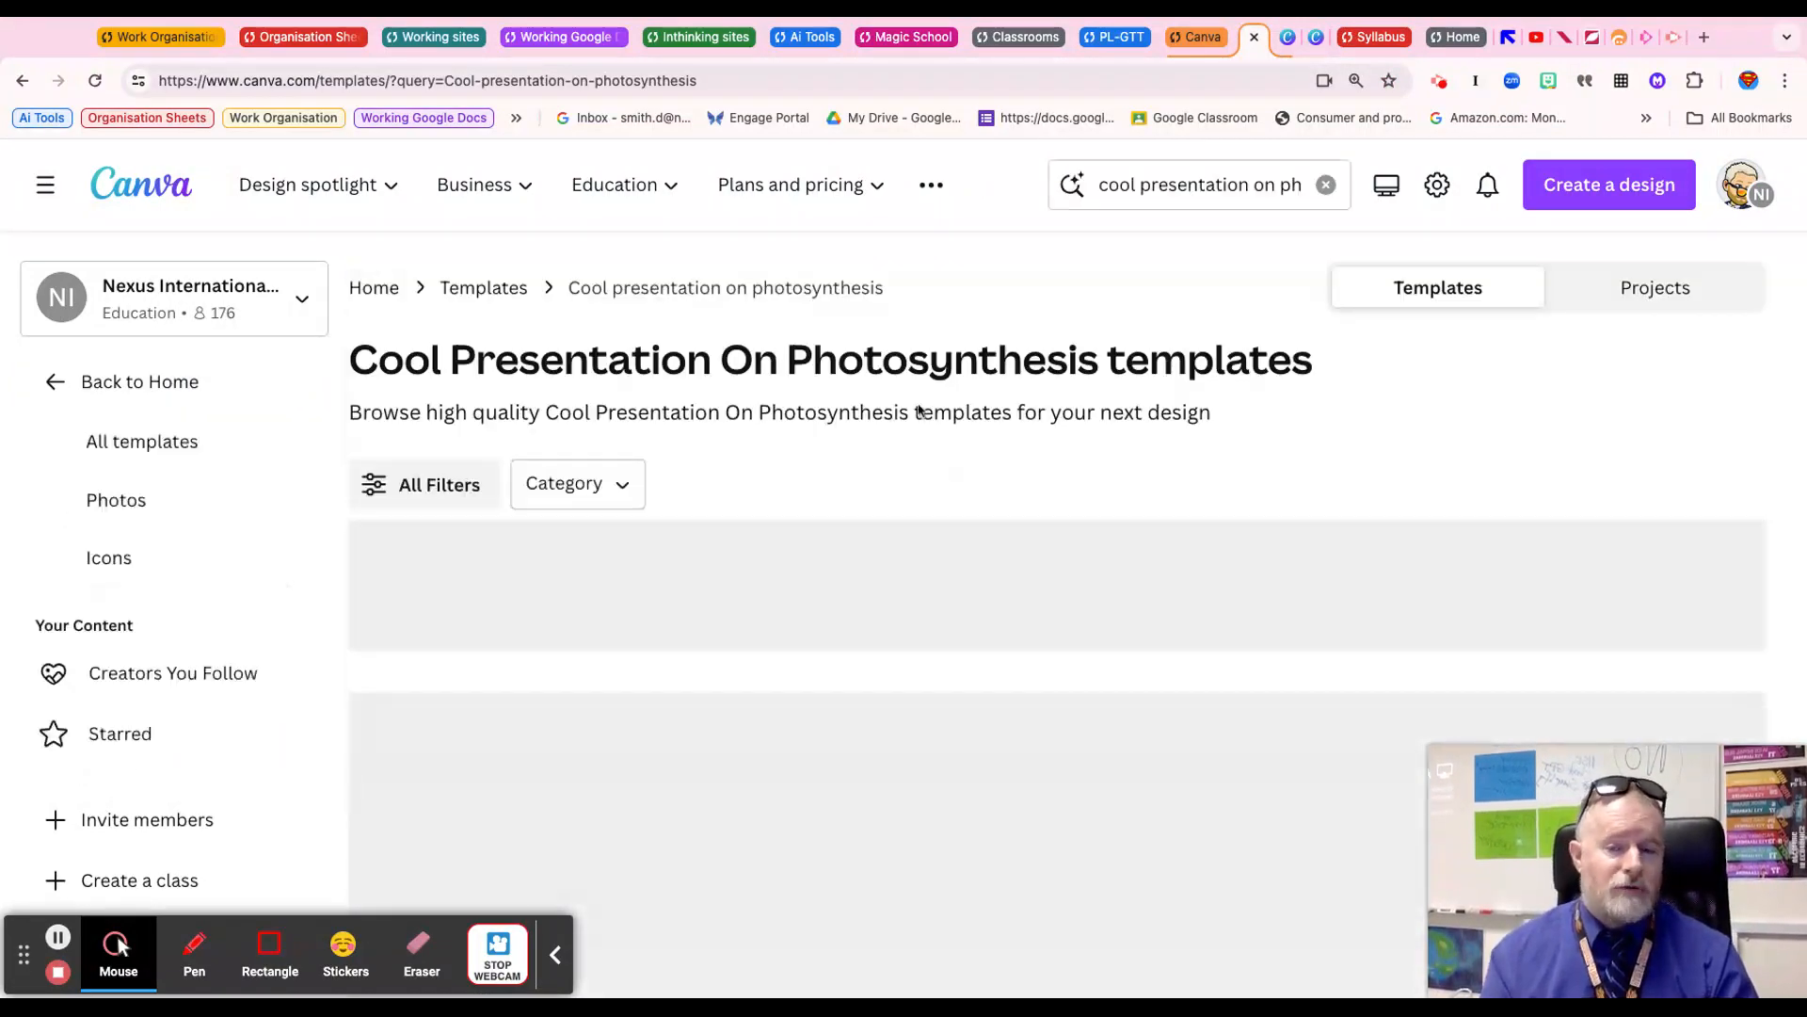
Examine the Magic Design suggestions and the first template results for the photosynthesis presentation search
scroll(928, 411, down, 3)
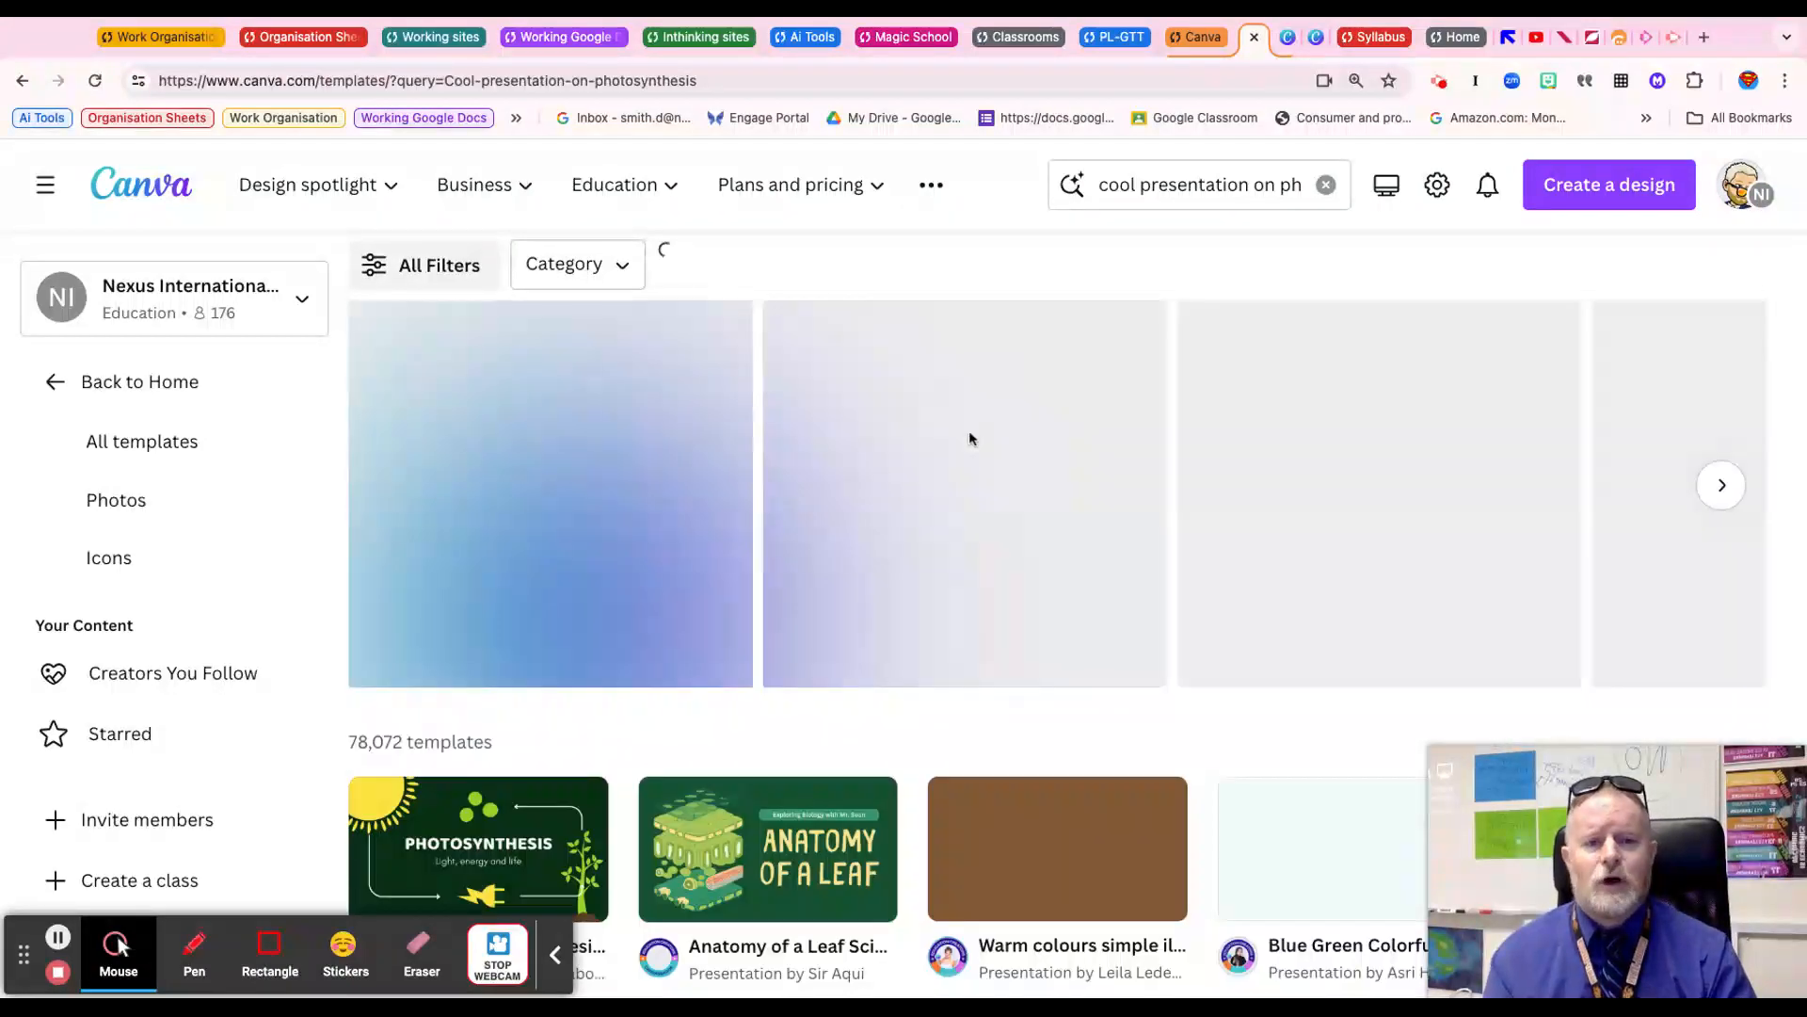
scroll(972, 439, down, 2)
scroll(973, 443, up, 2)
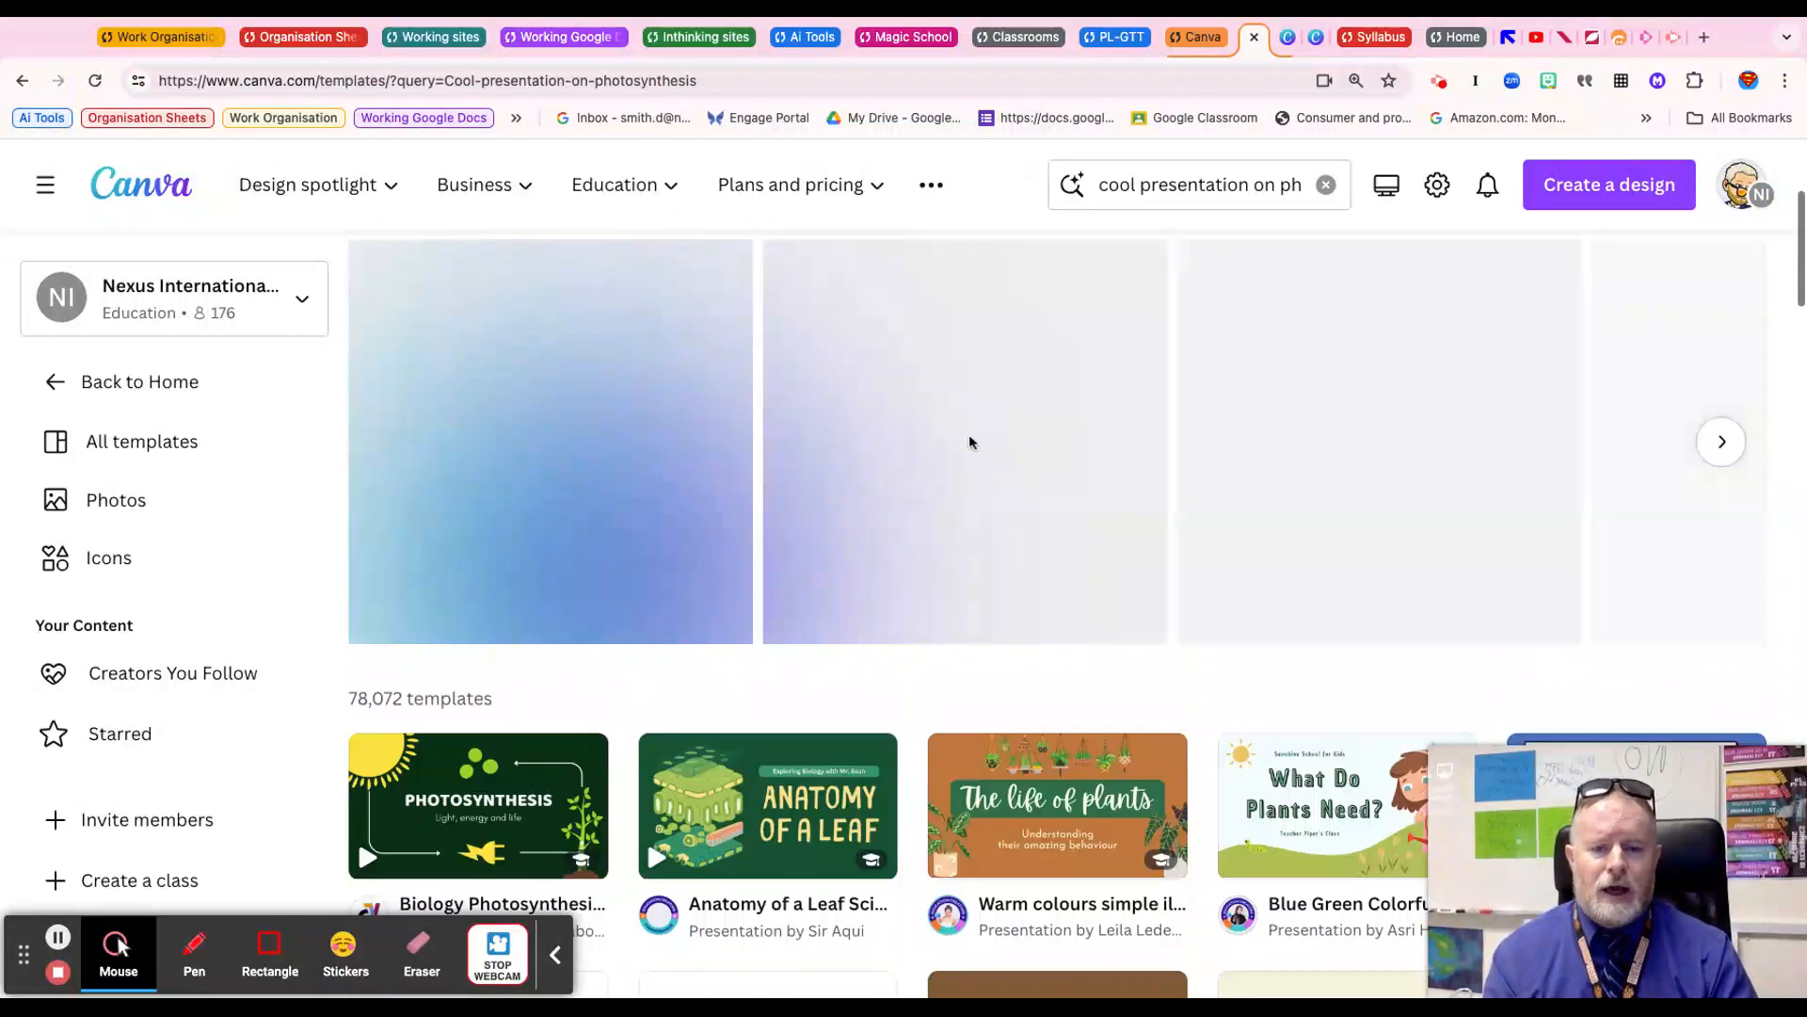
scroll(969, 435, up, 2)
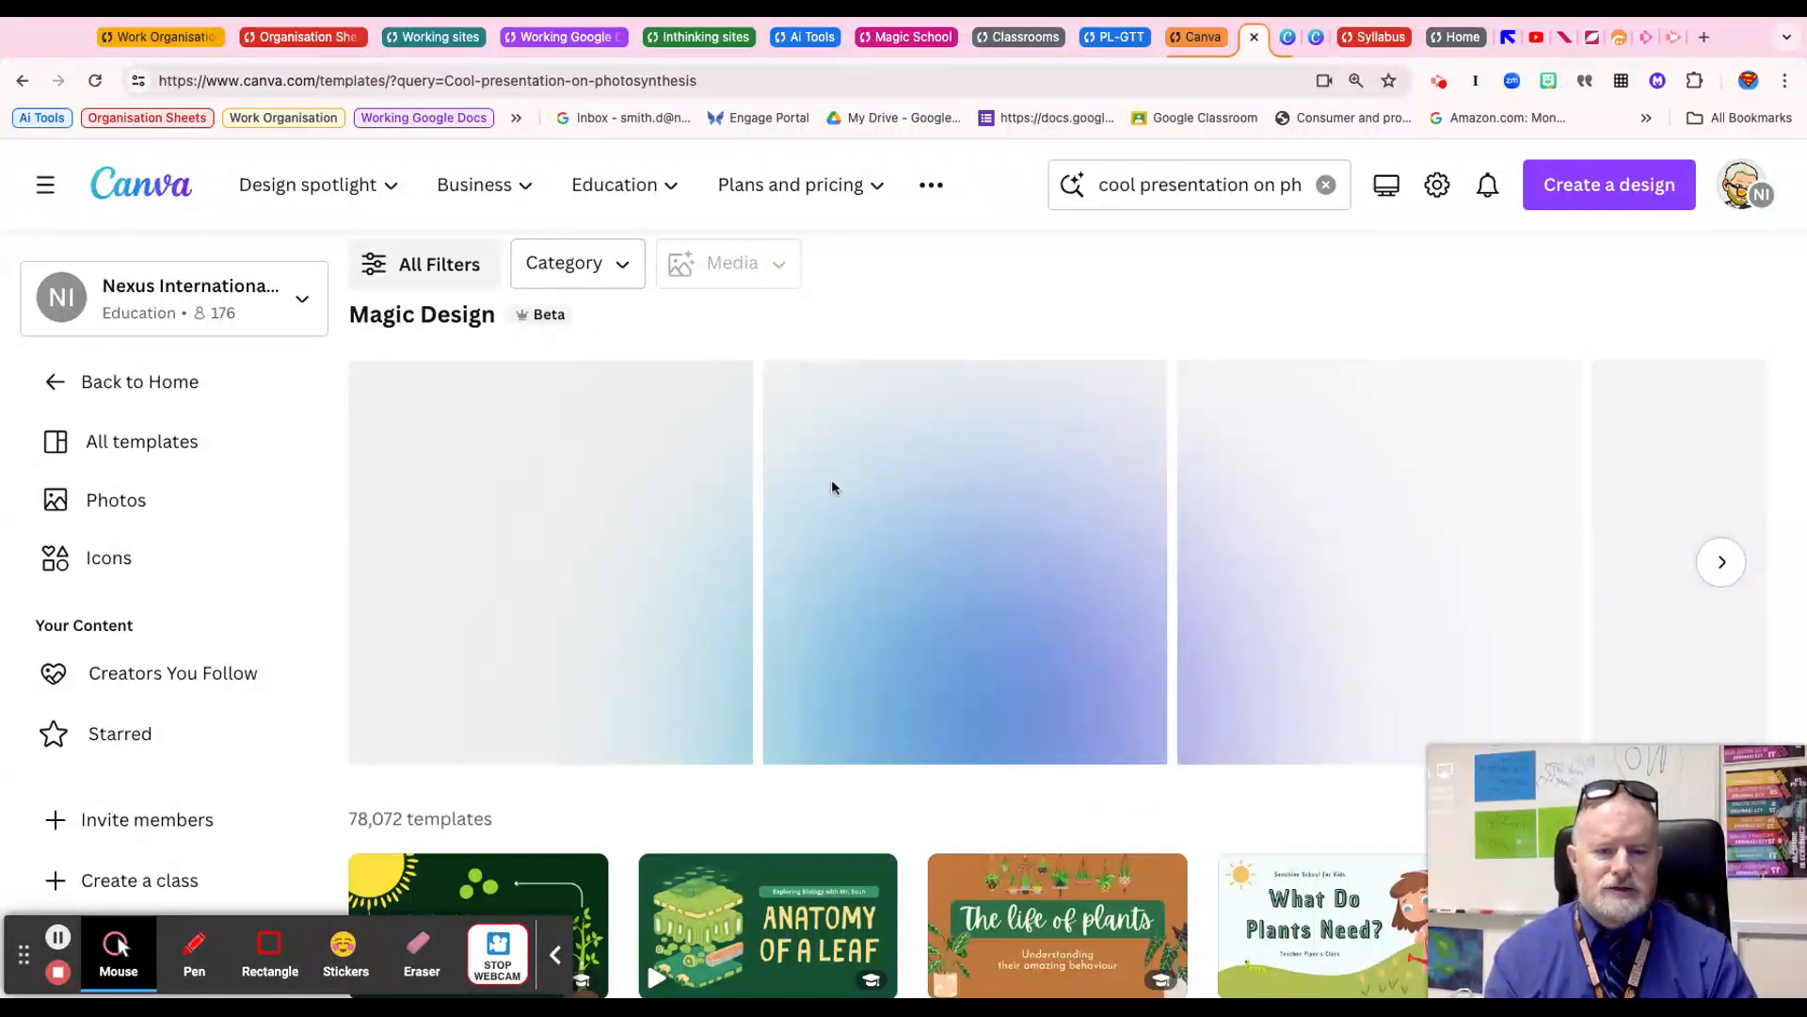
scroll(819, 484, up, 1)
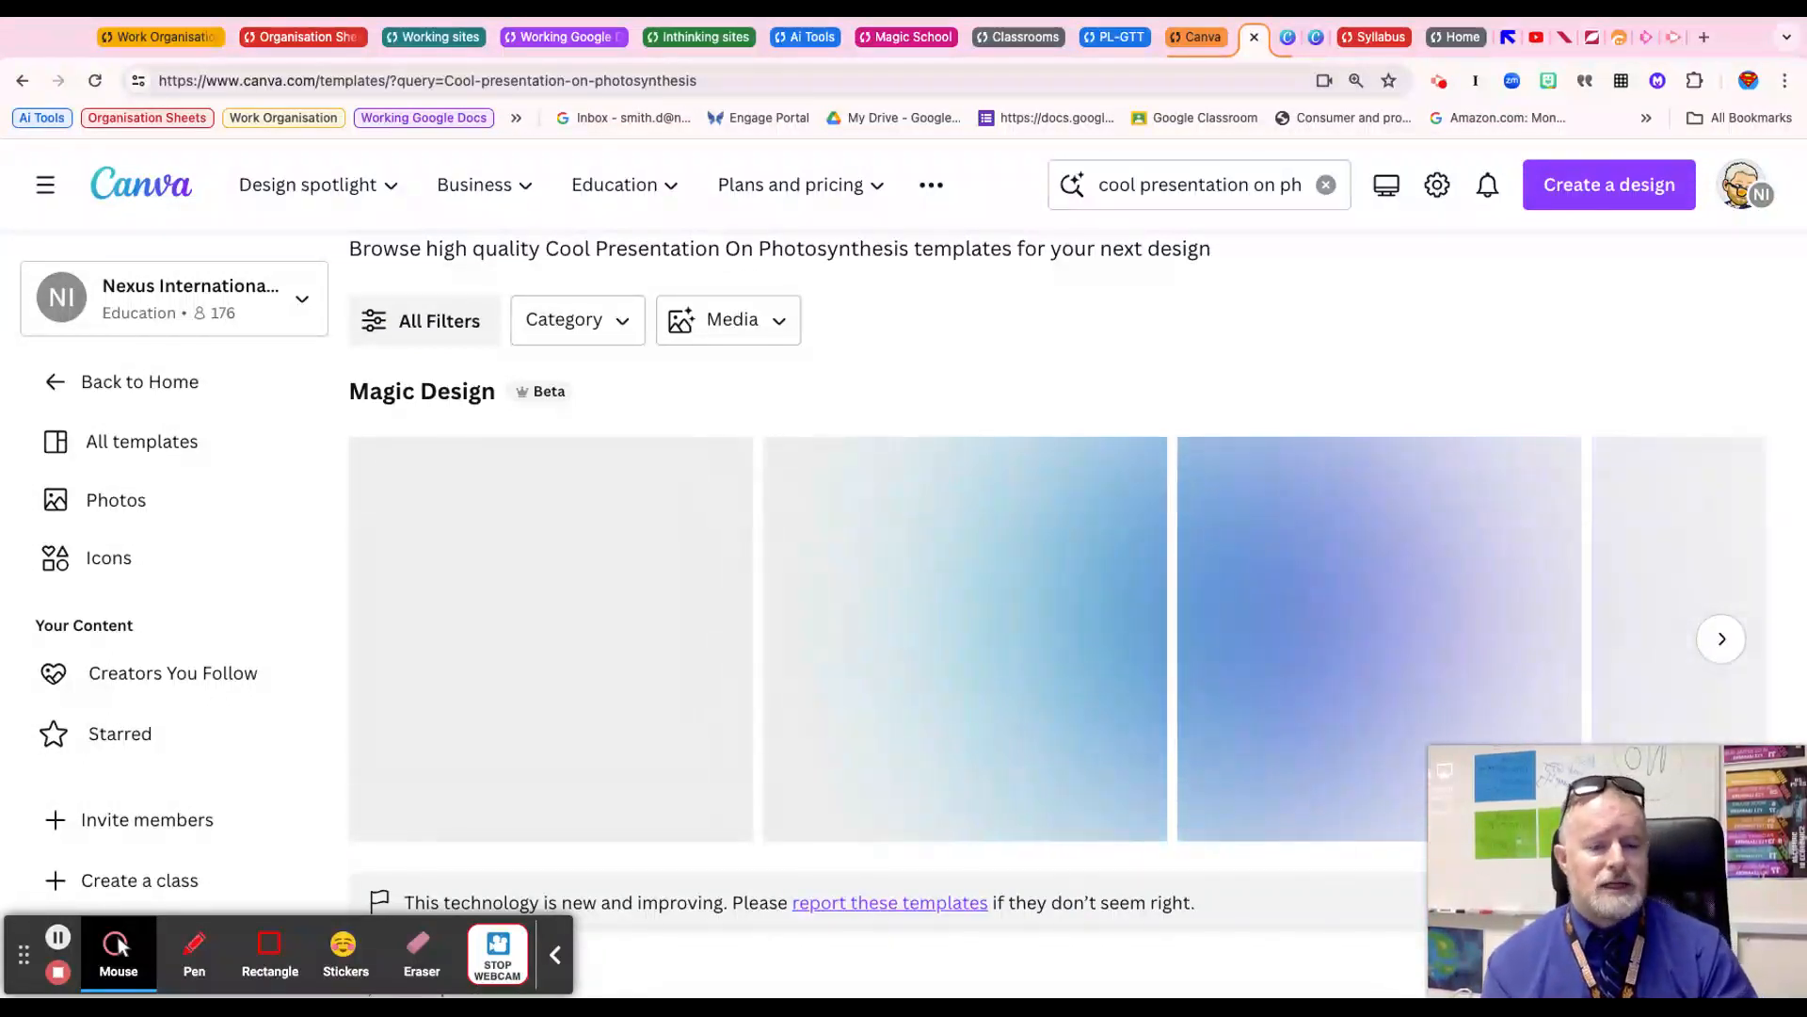
scroll(771, 537, down, 2)
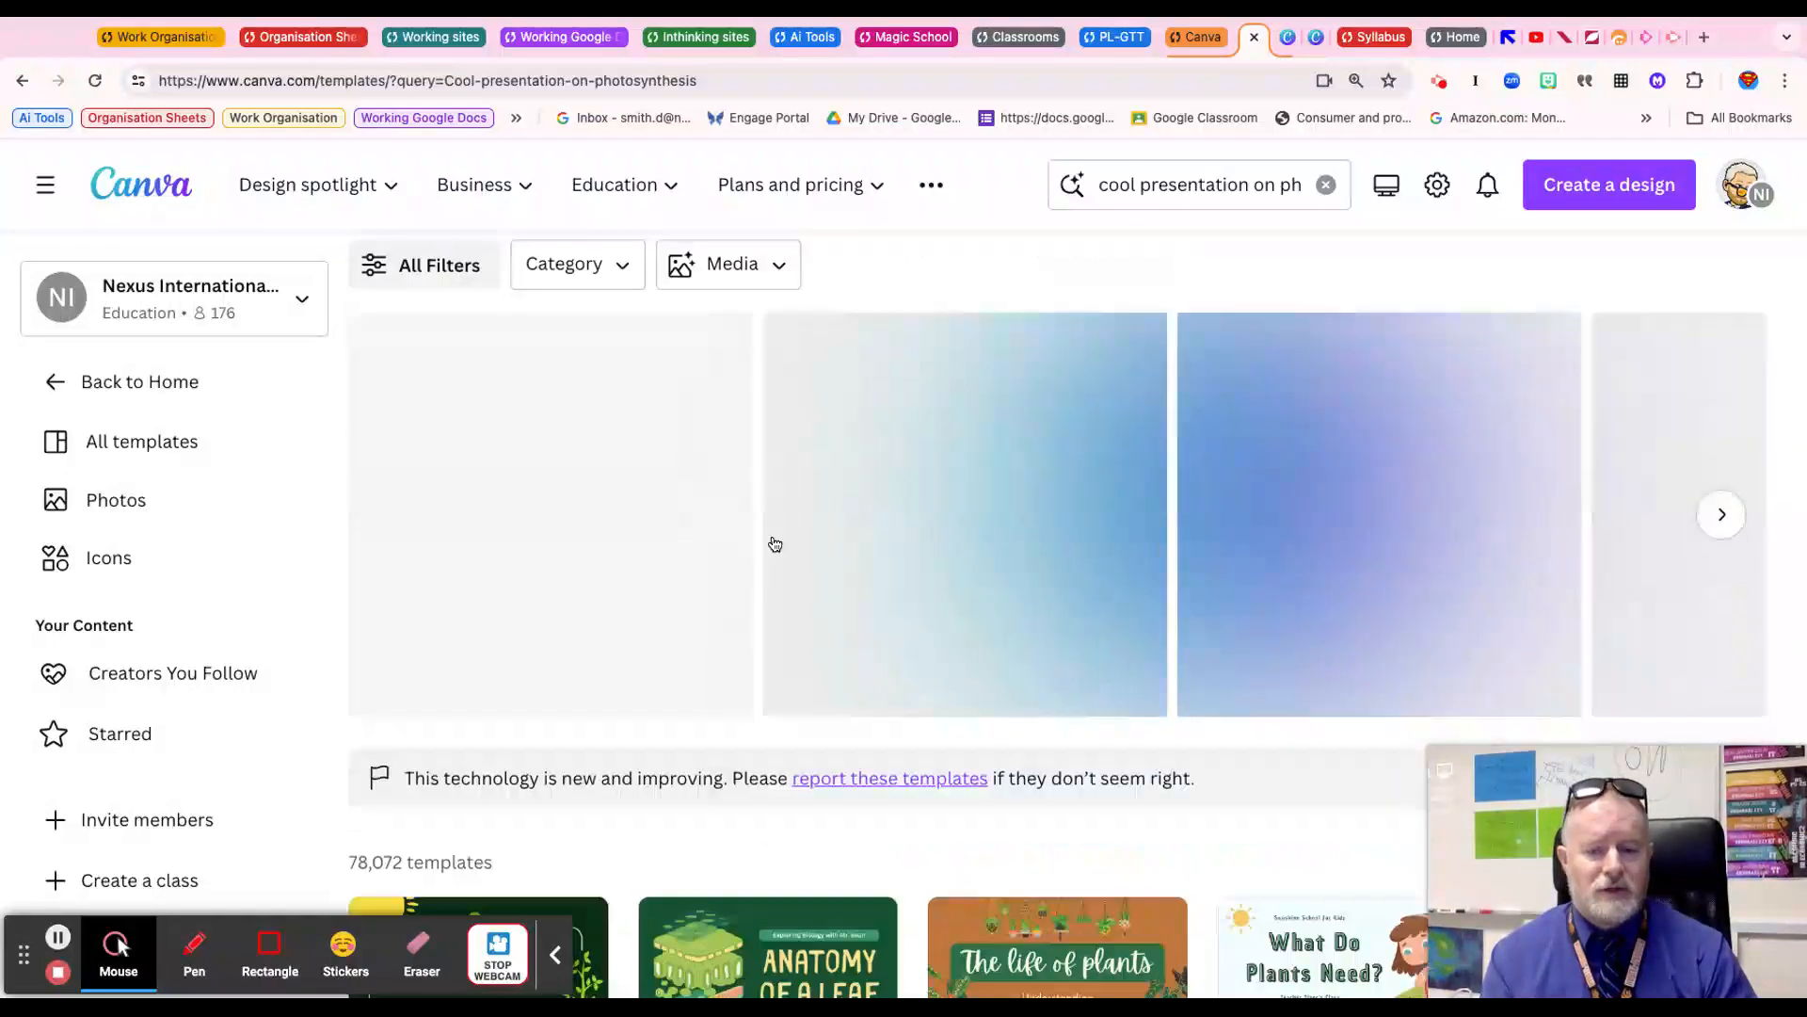
mouse_move(776, 546)
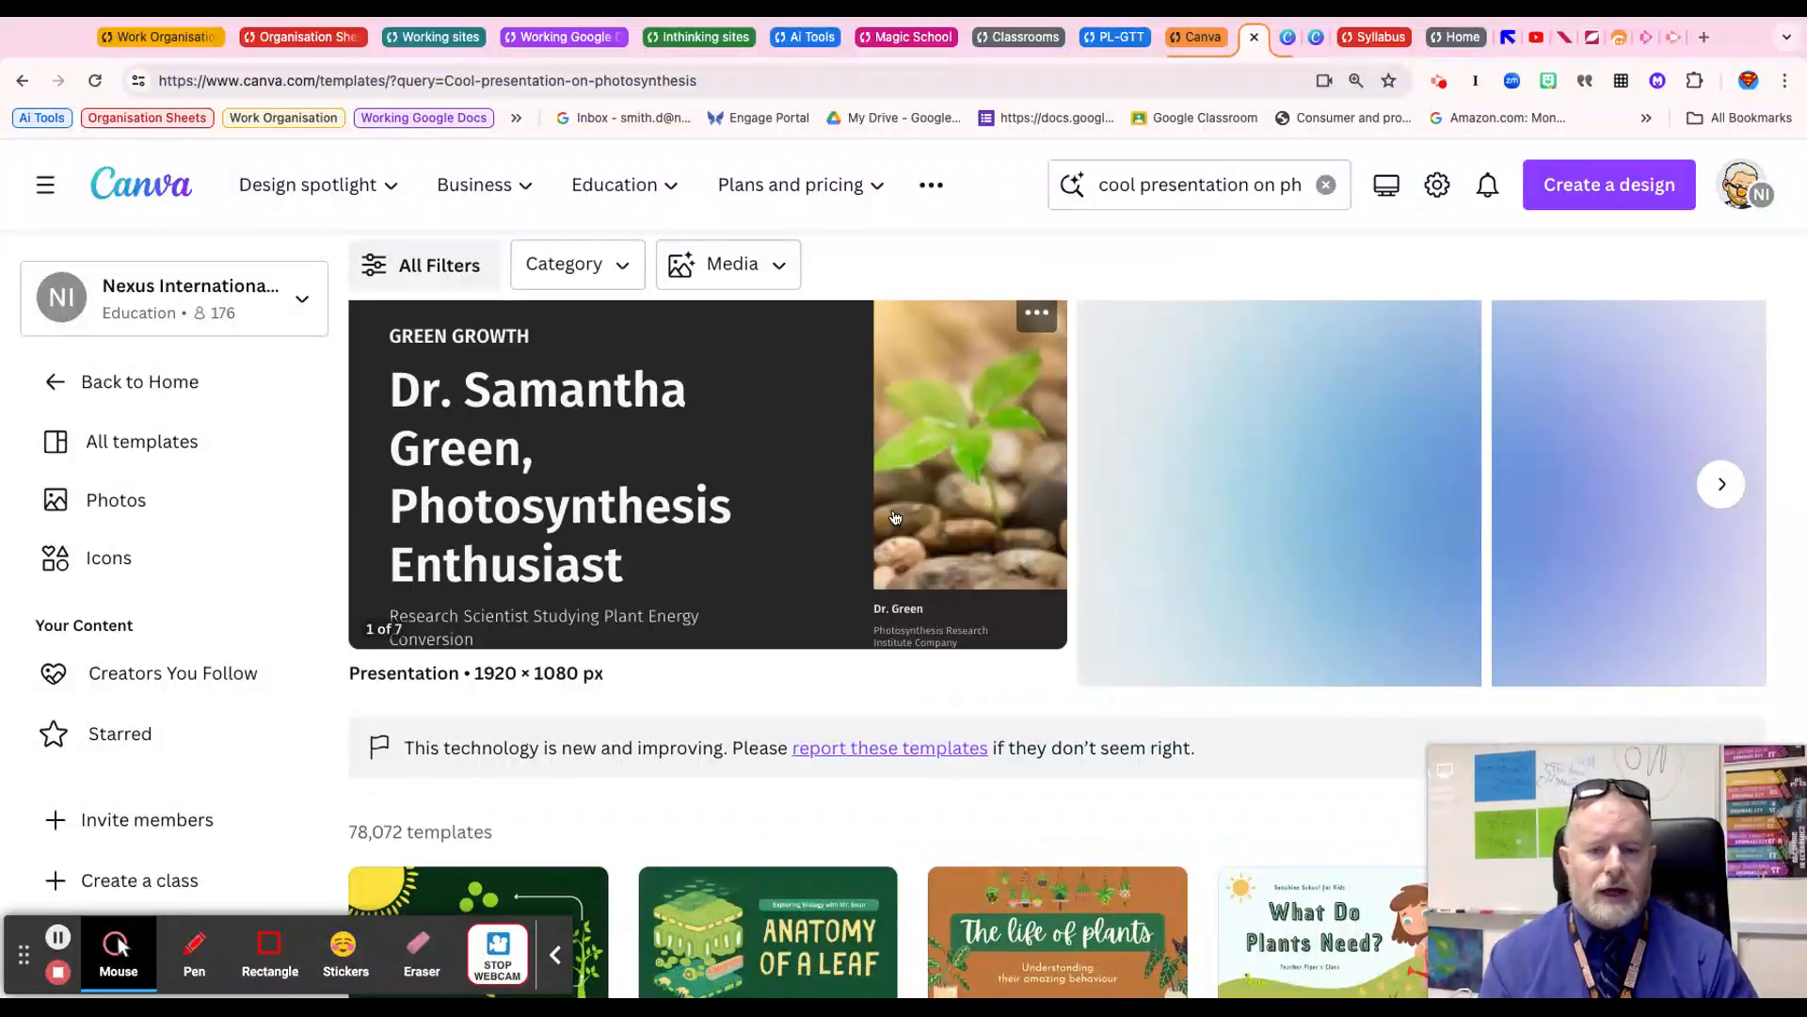
scroll(887, 518, down, 2)
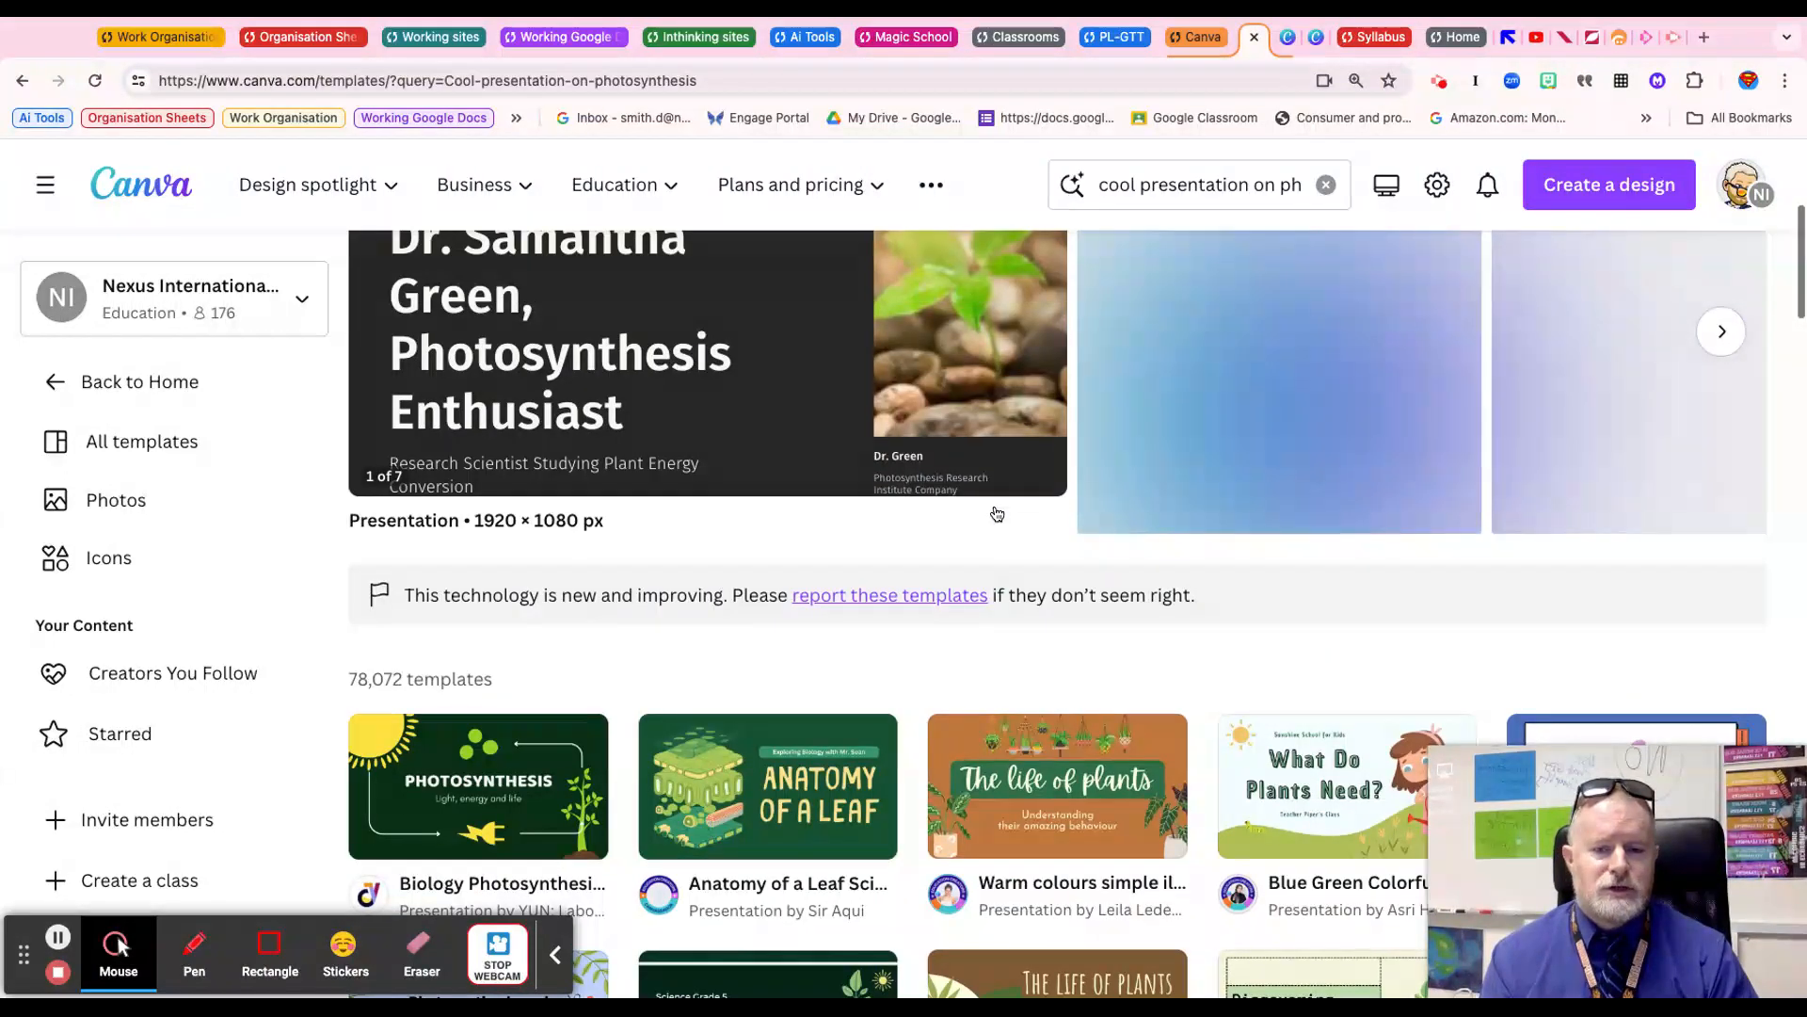
scroll(996, 513, up, 3)
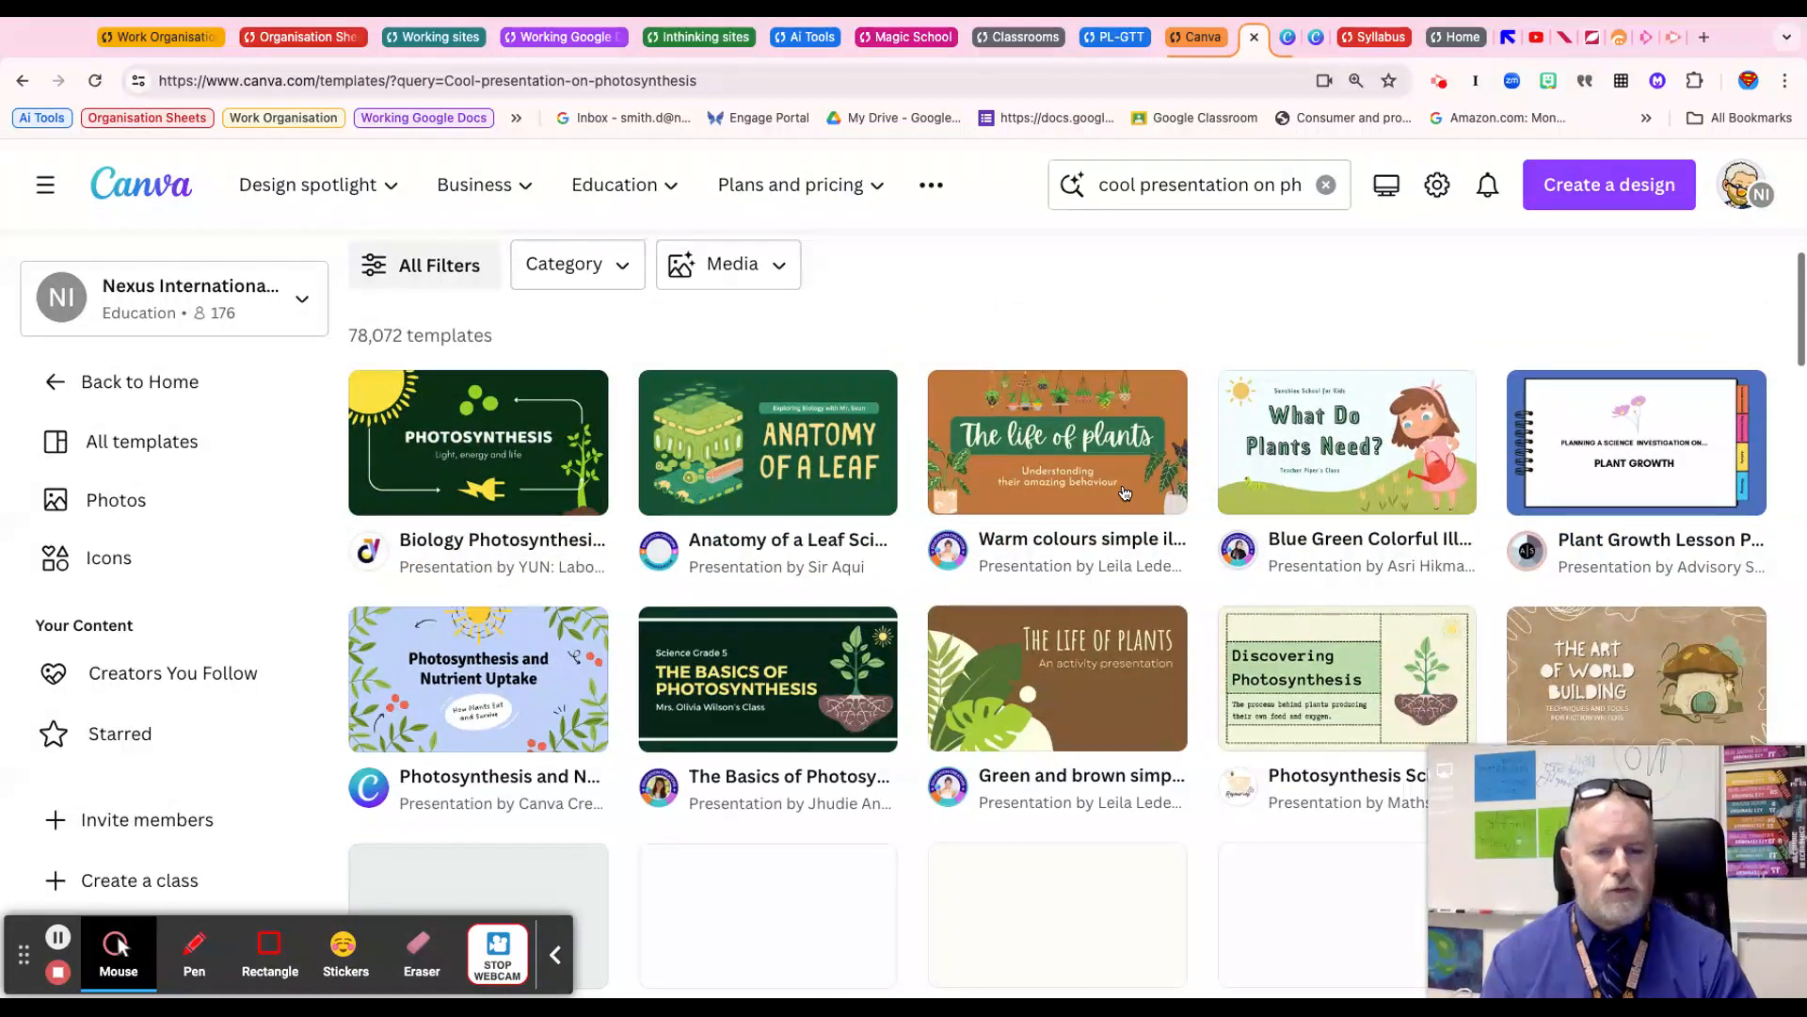
Find the Black and Pink Doodle Chalkboard Group Project Presentation template in the results, star it and open its preview
scroll(998, 478, down, 2)
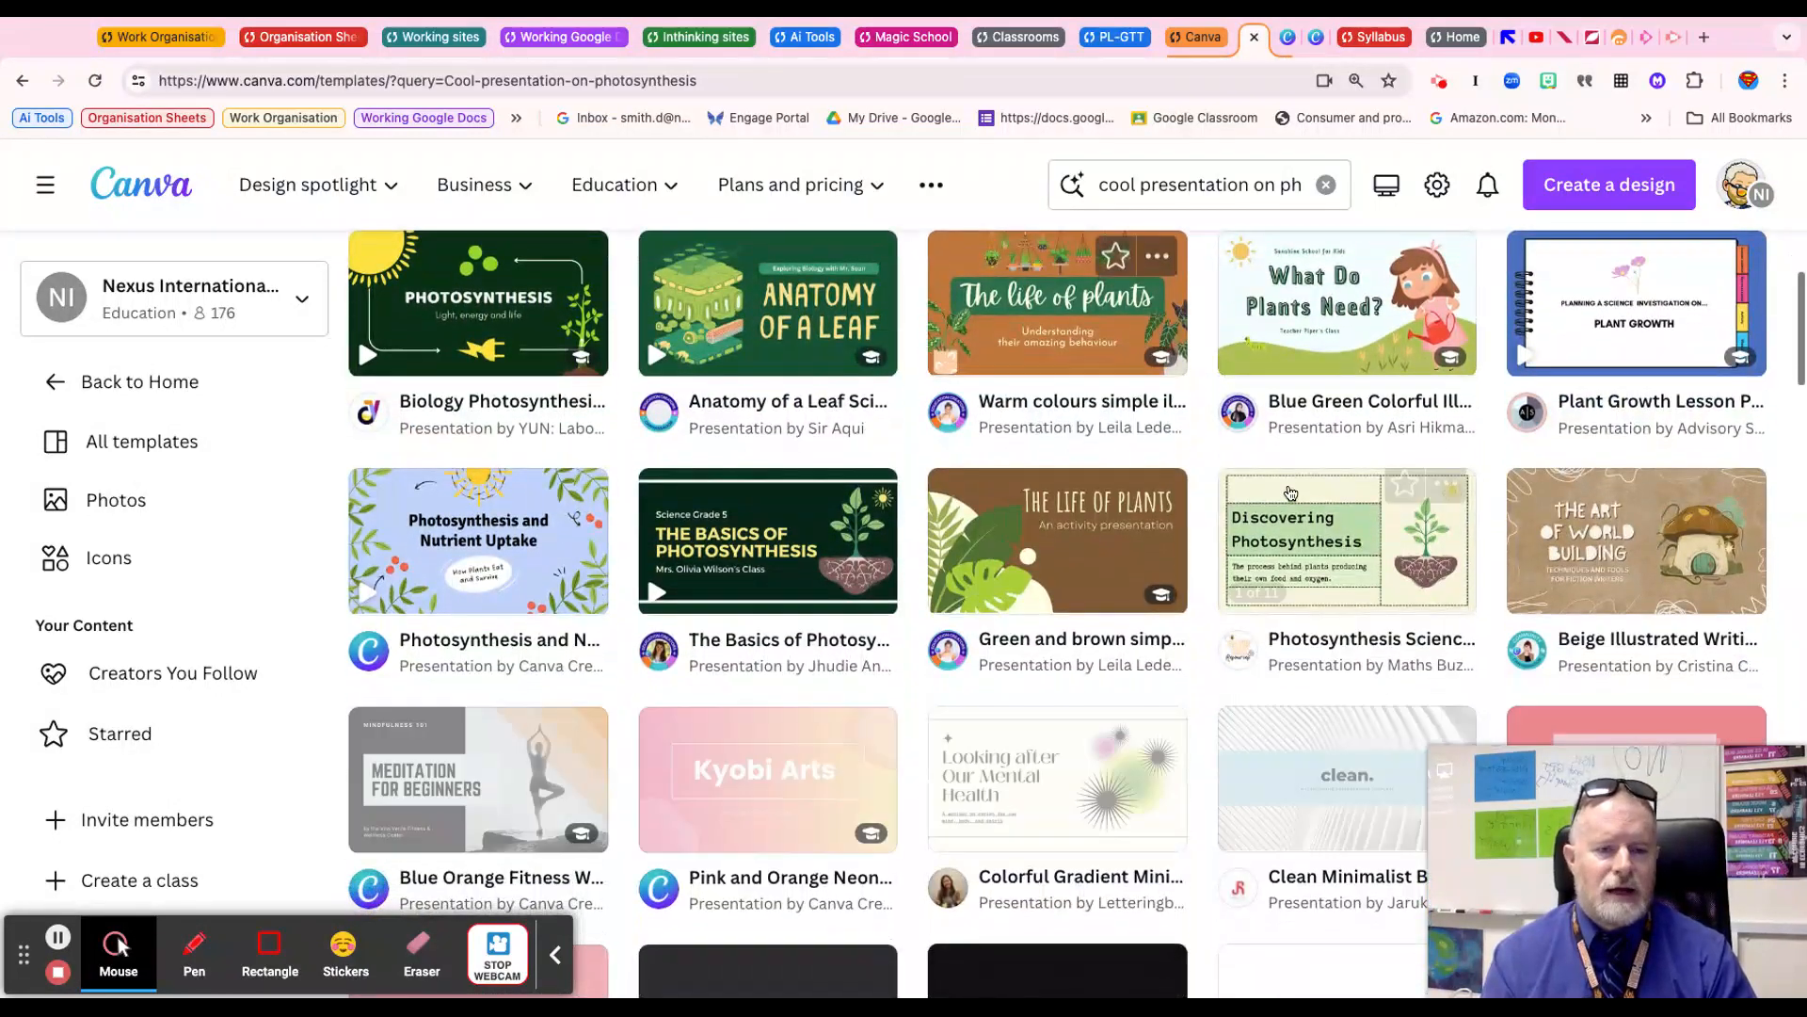
scroll(1001, 480, down, 2)
scroll(1293, 494, down, 1)
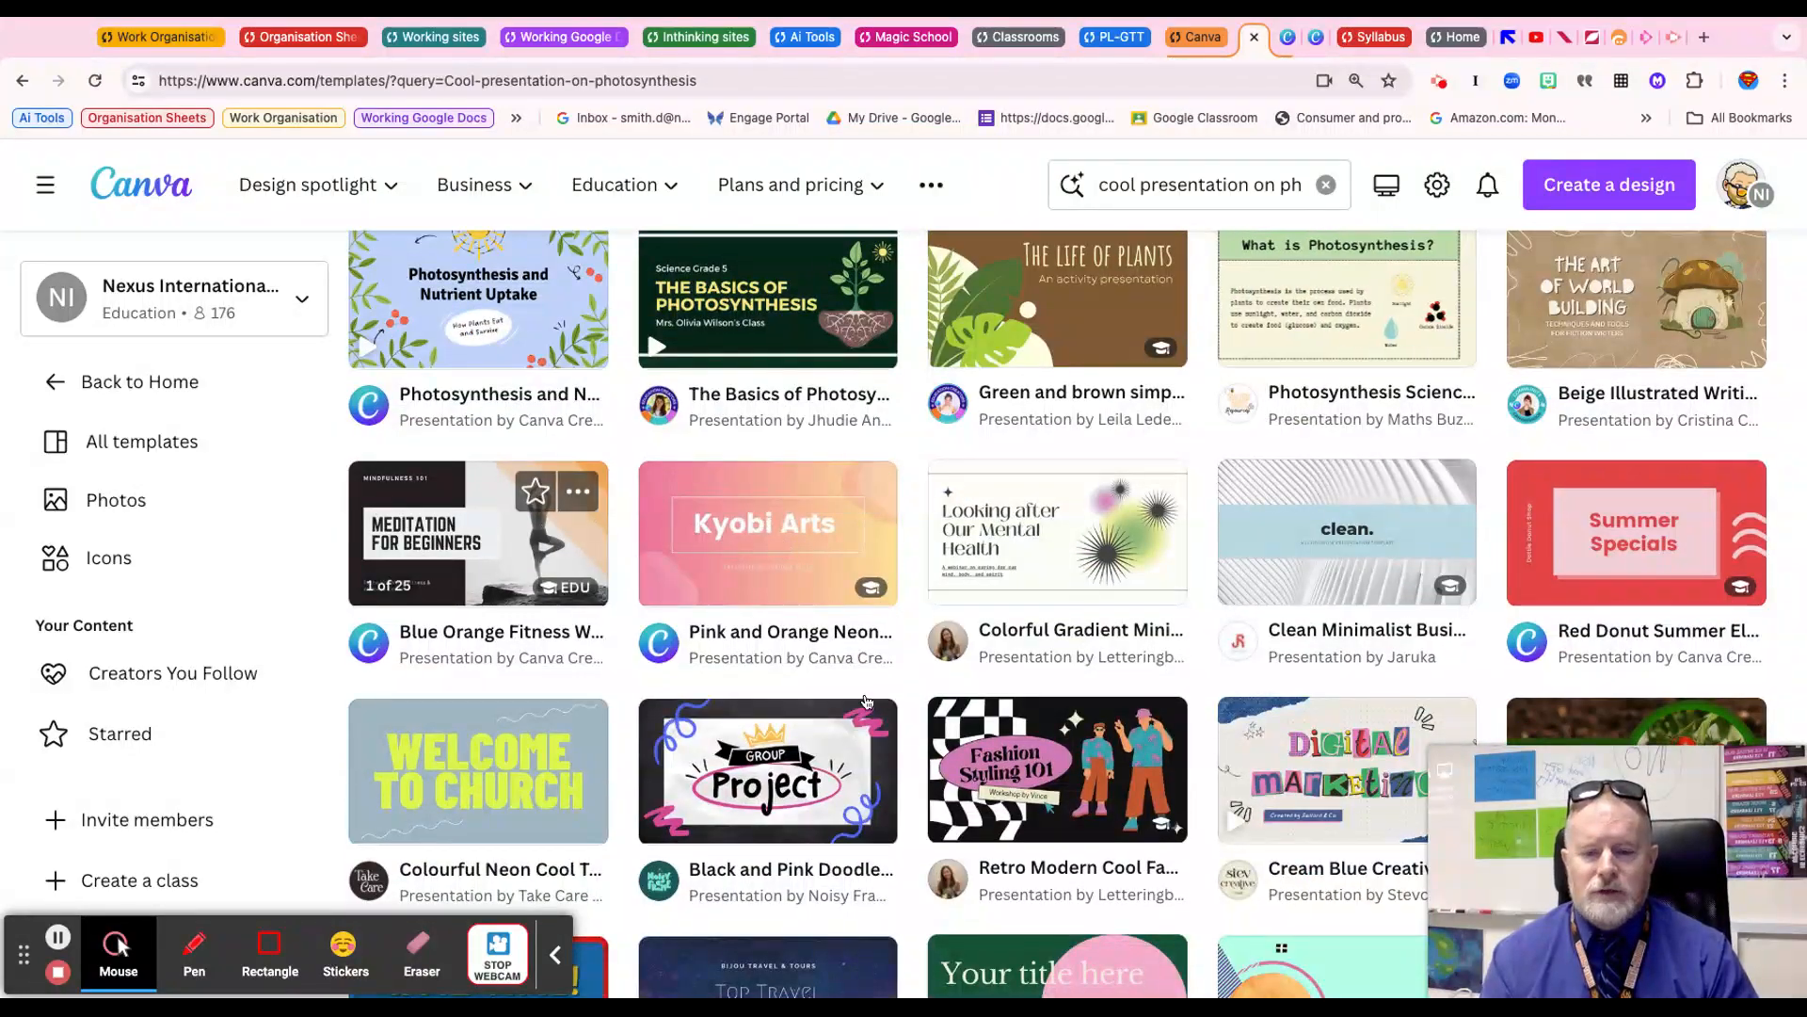
scroll(1070, 714, down, 1)
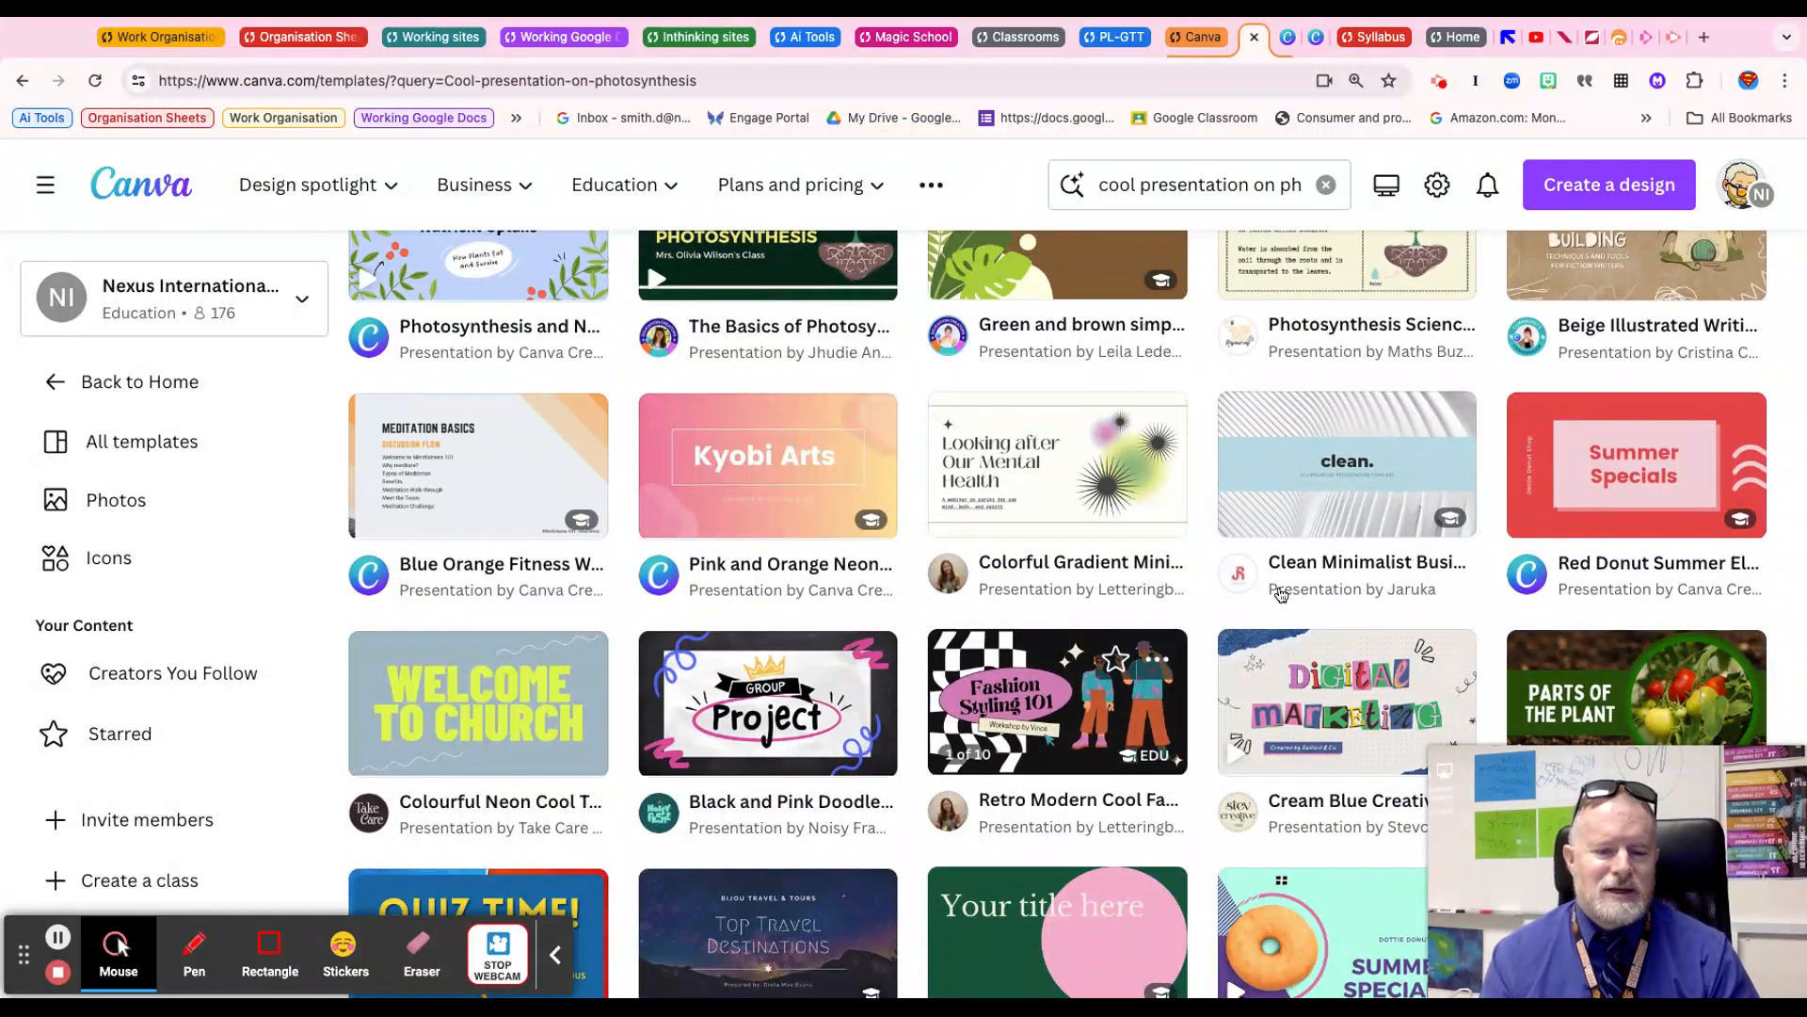
scroll(1141, 574, down, 2)
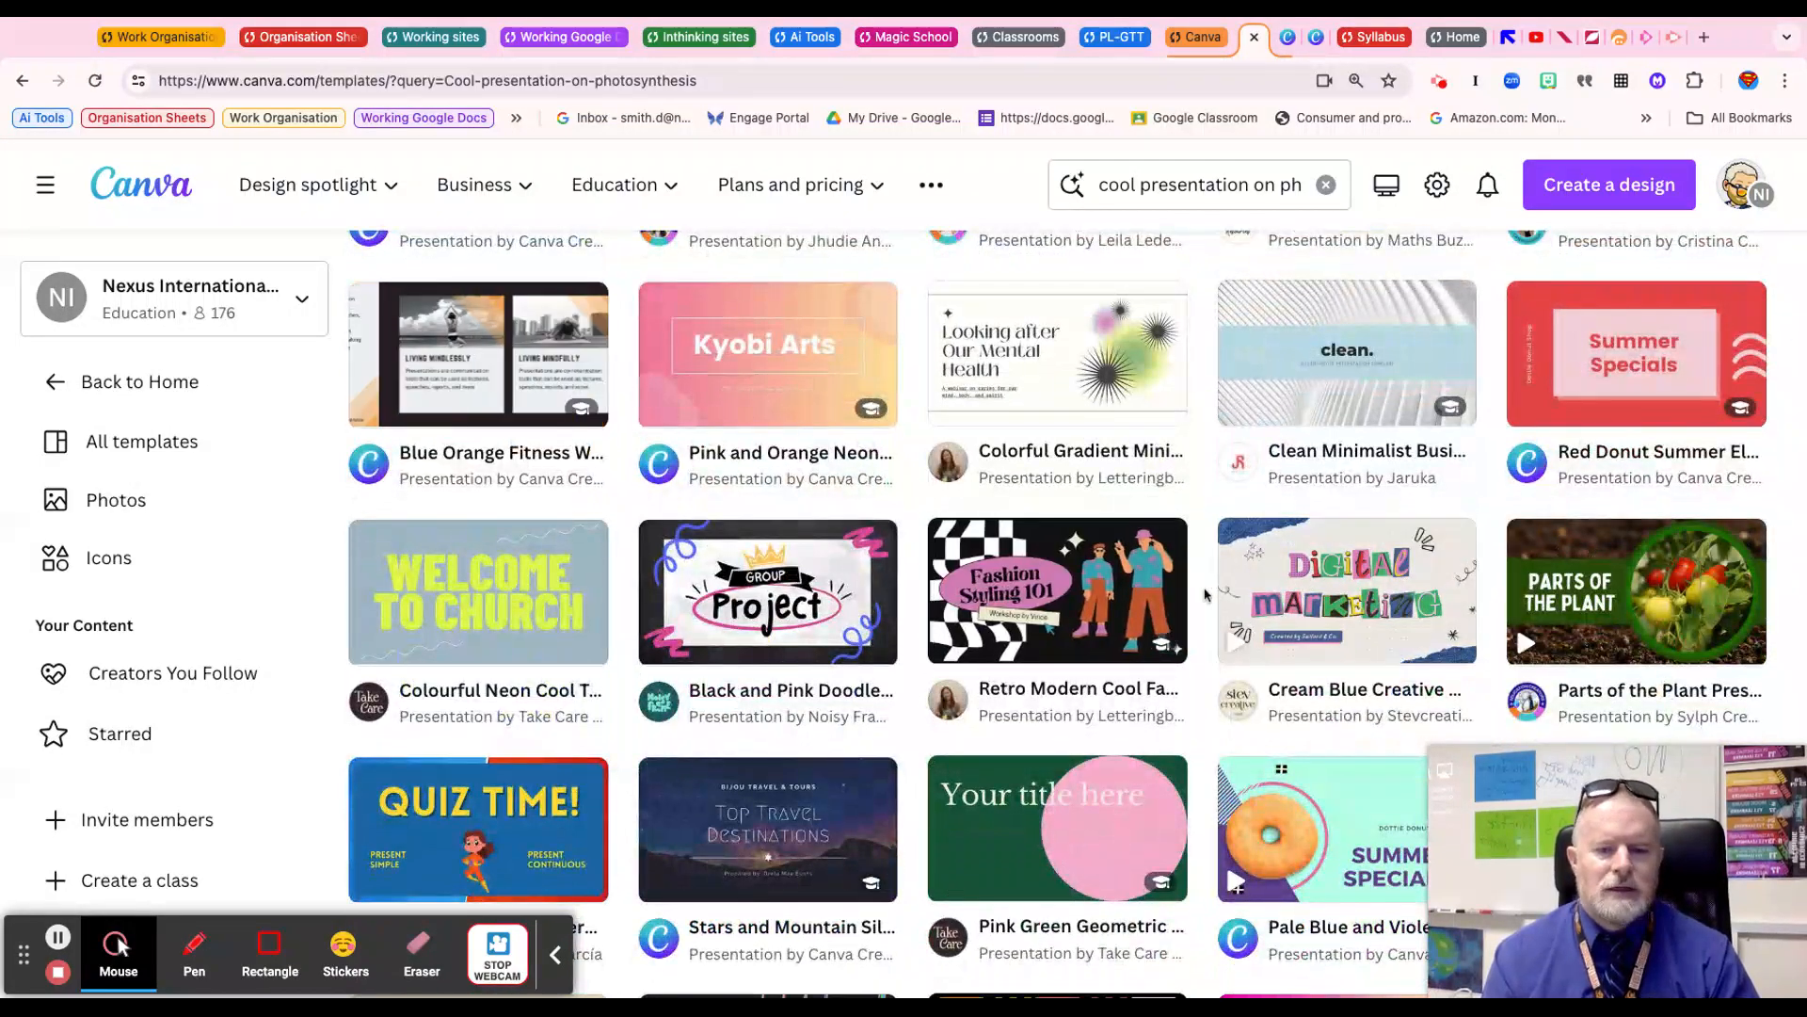
scroll(1205, 588, down, 1)
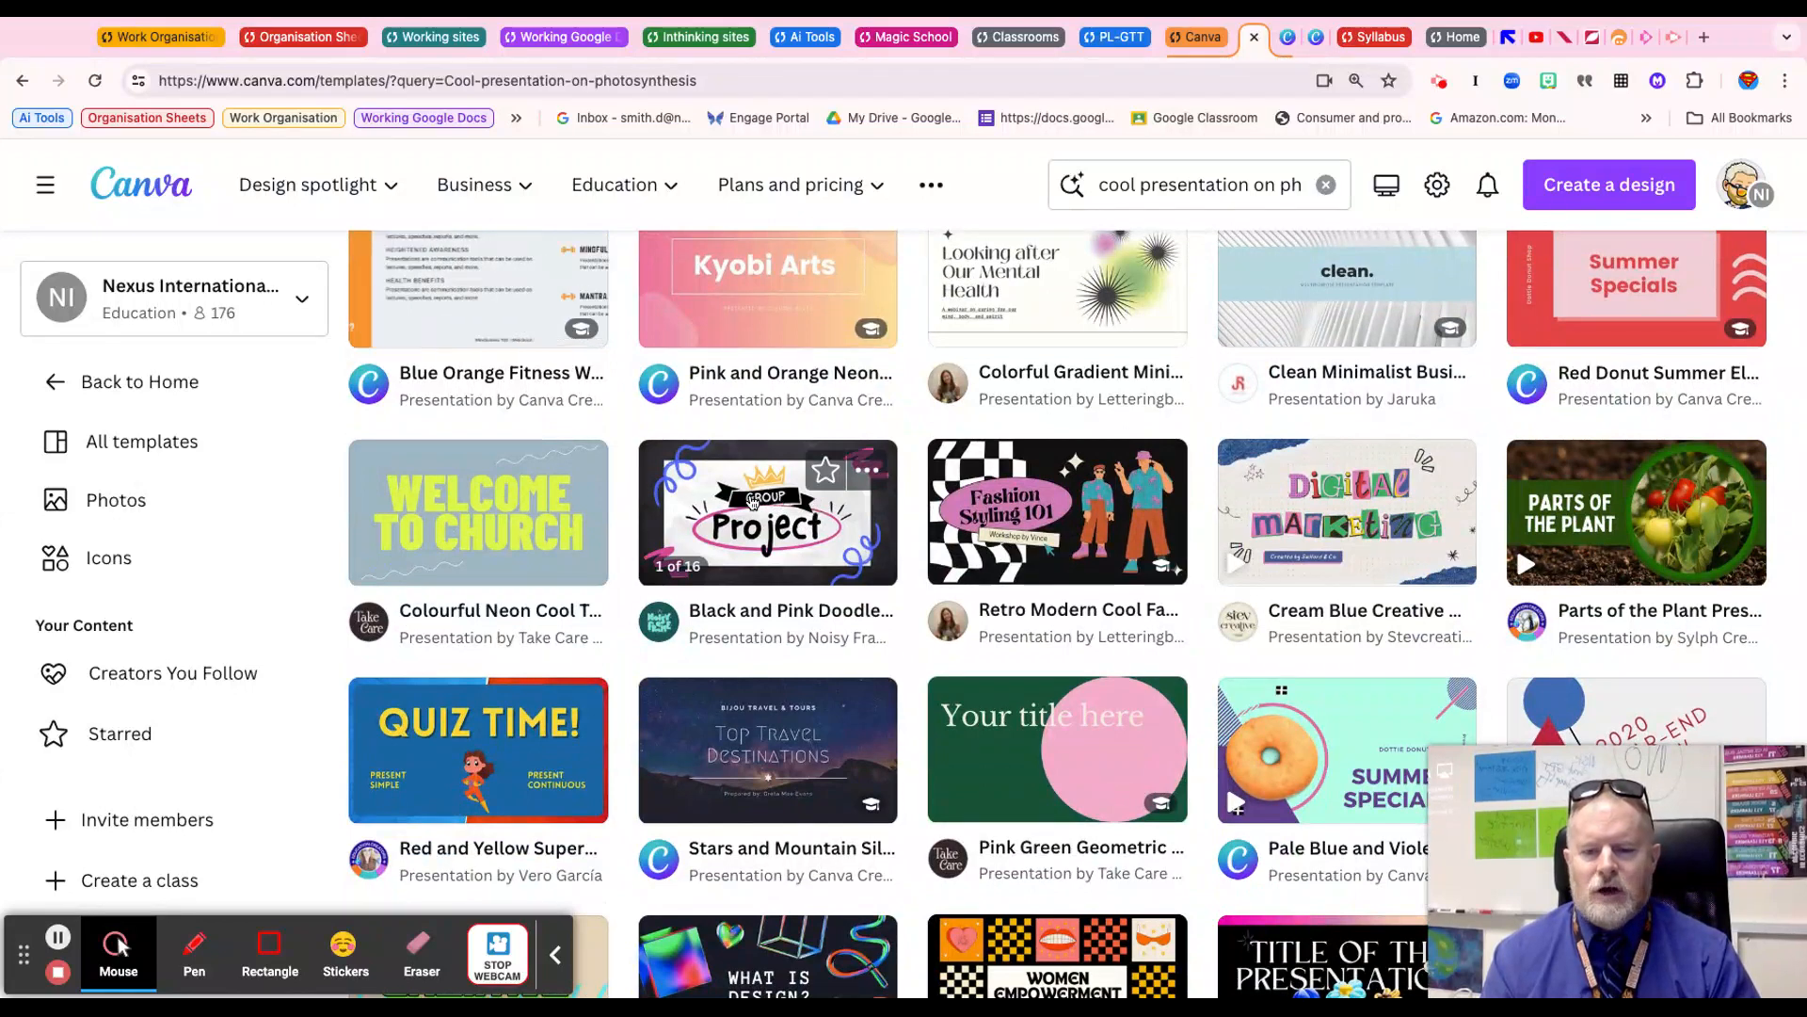
click(827, 470)
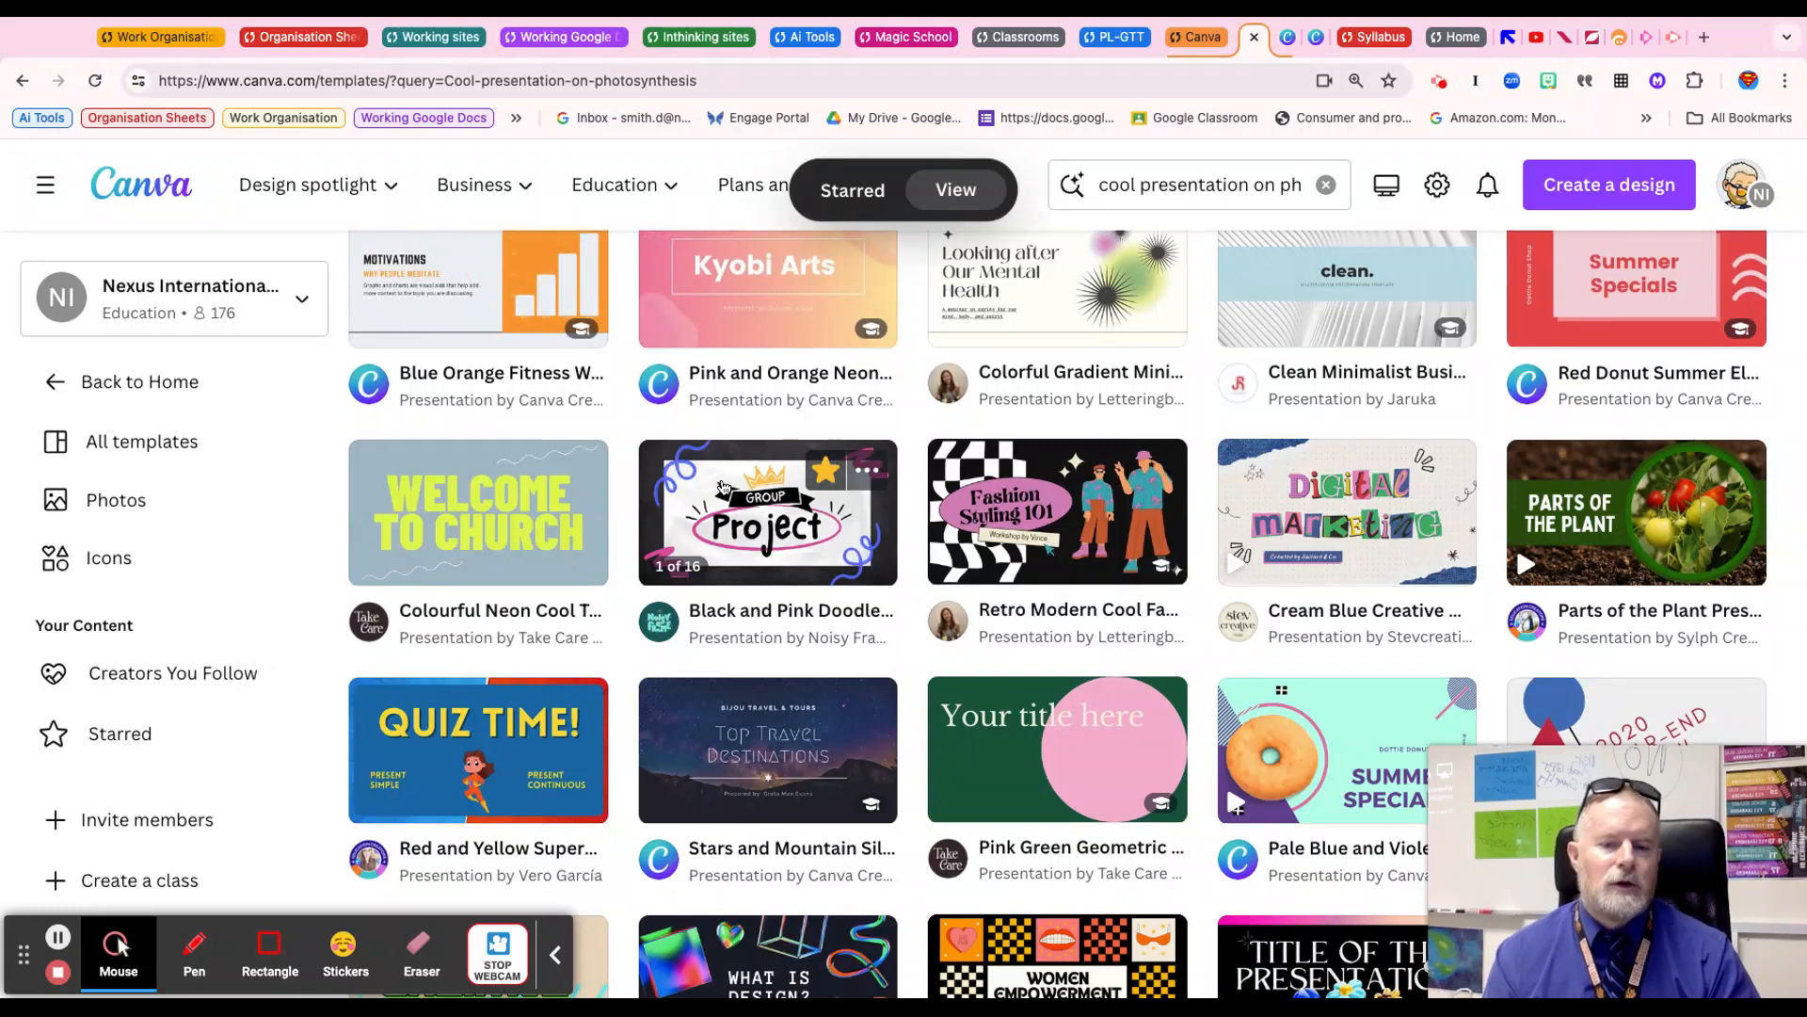
click(870, 480)
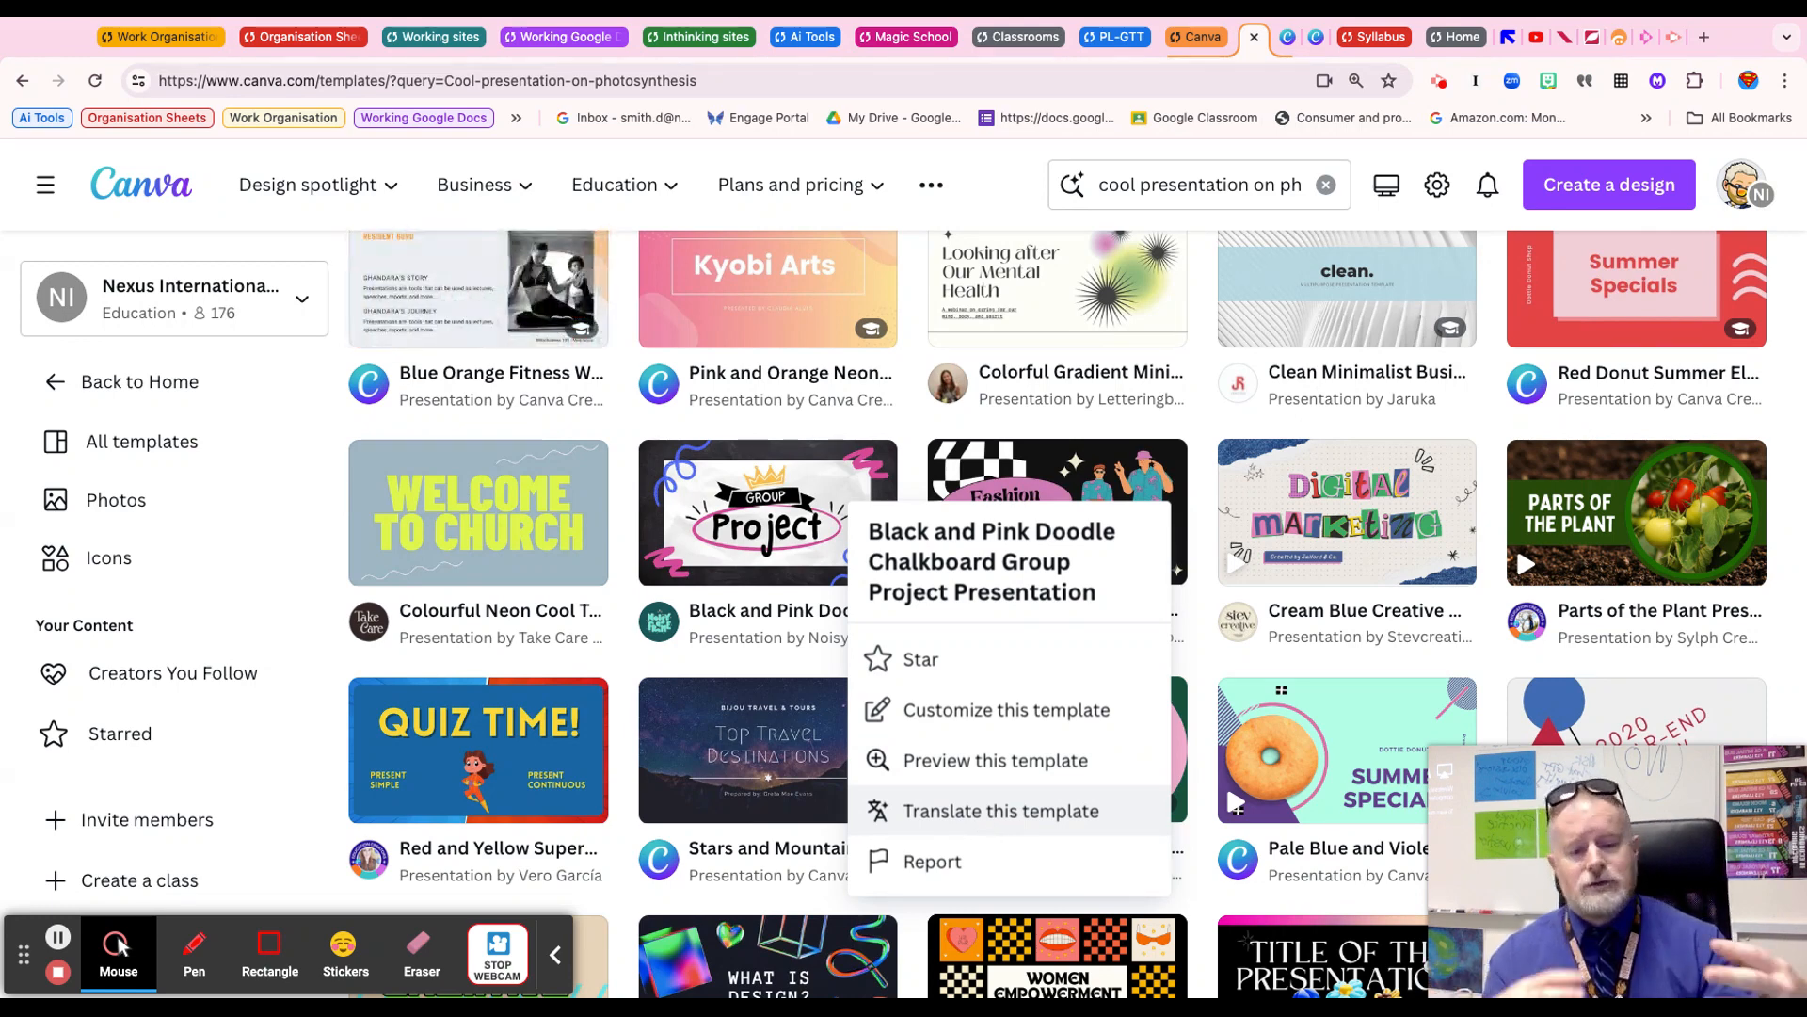
click(800, 539)
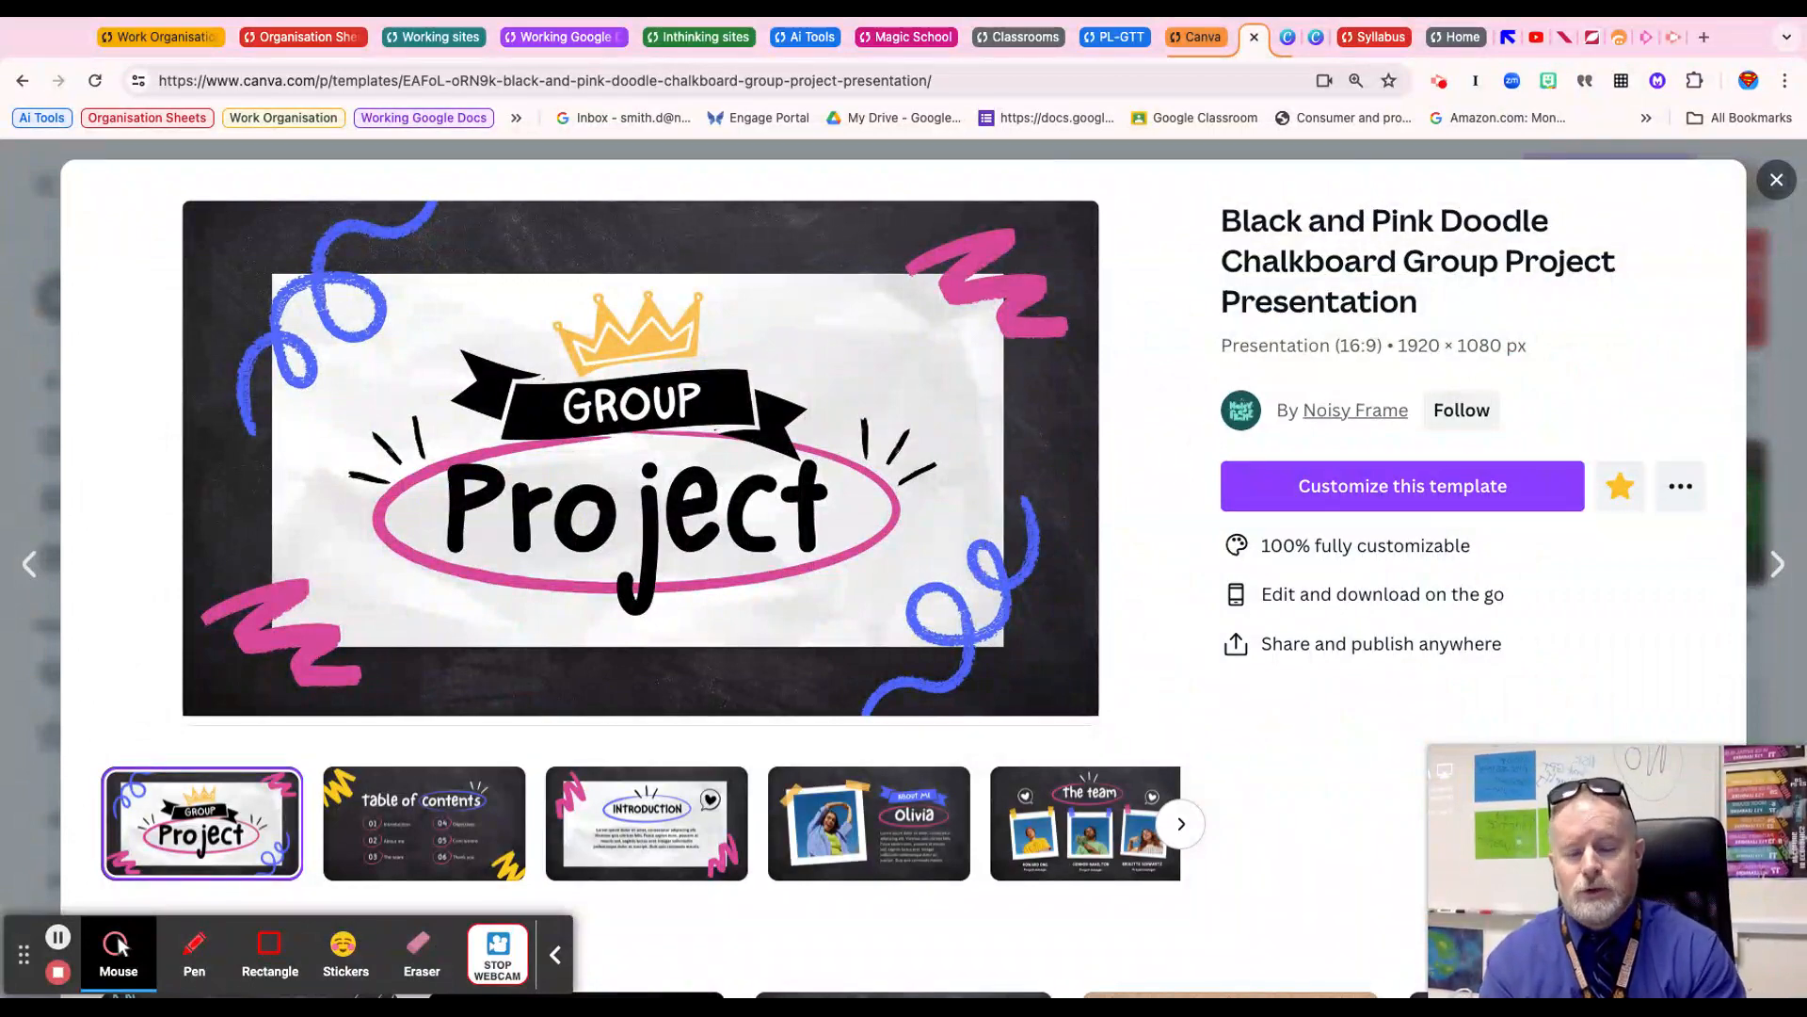
Browse the template's slide previews and the similar templates, and star the black Group Project design with the small crown
scroll(881, 583, down, 3)
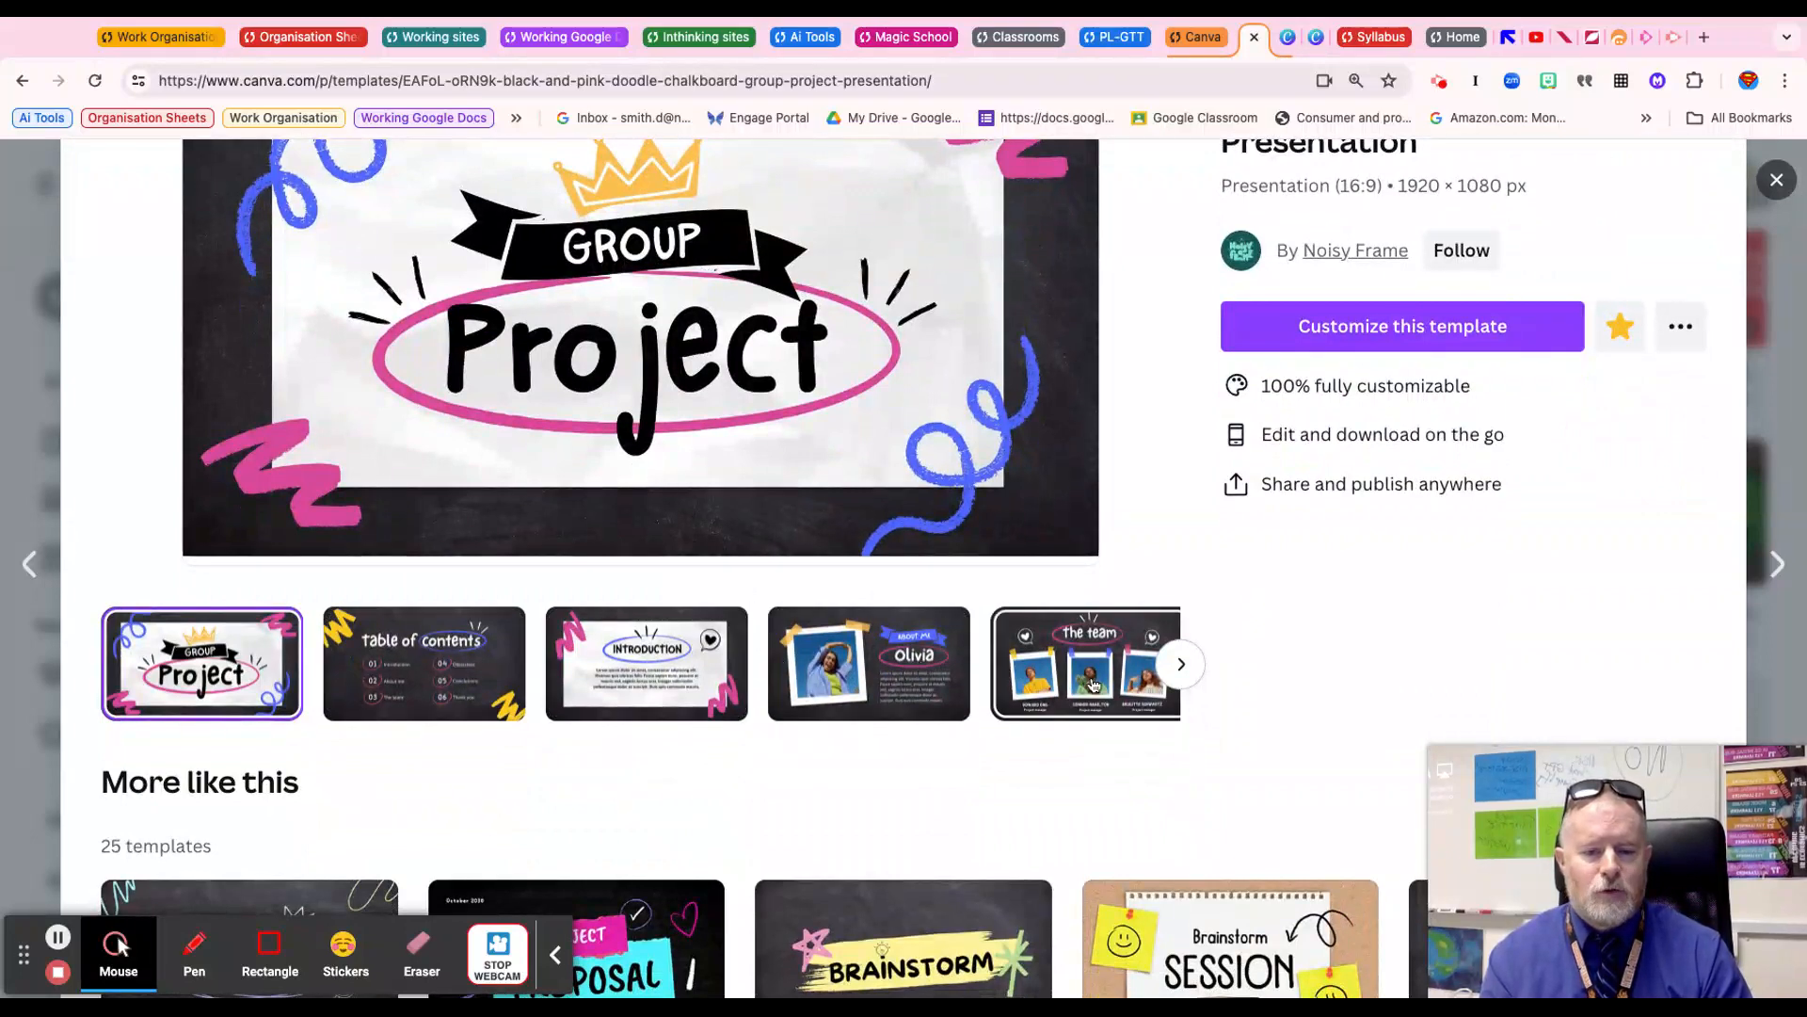
click(1182, 670)
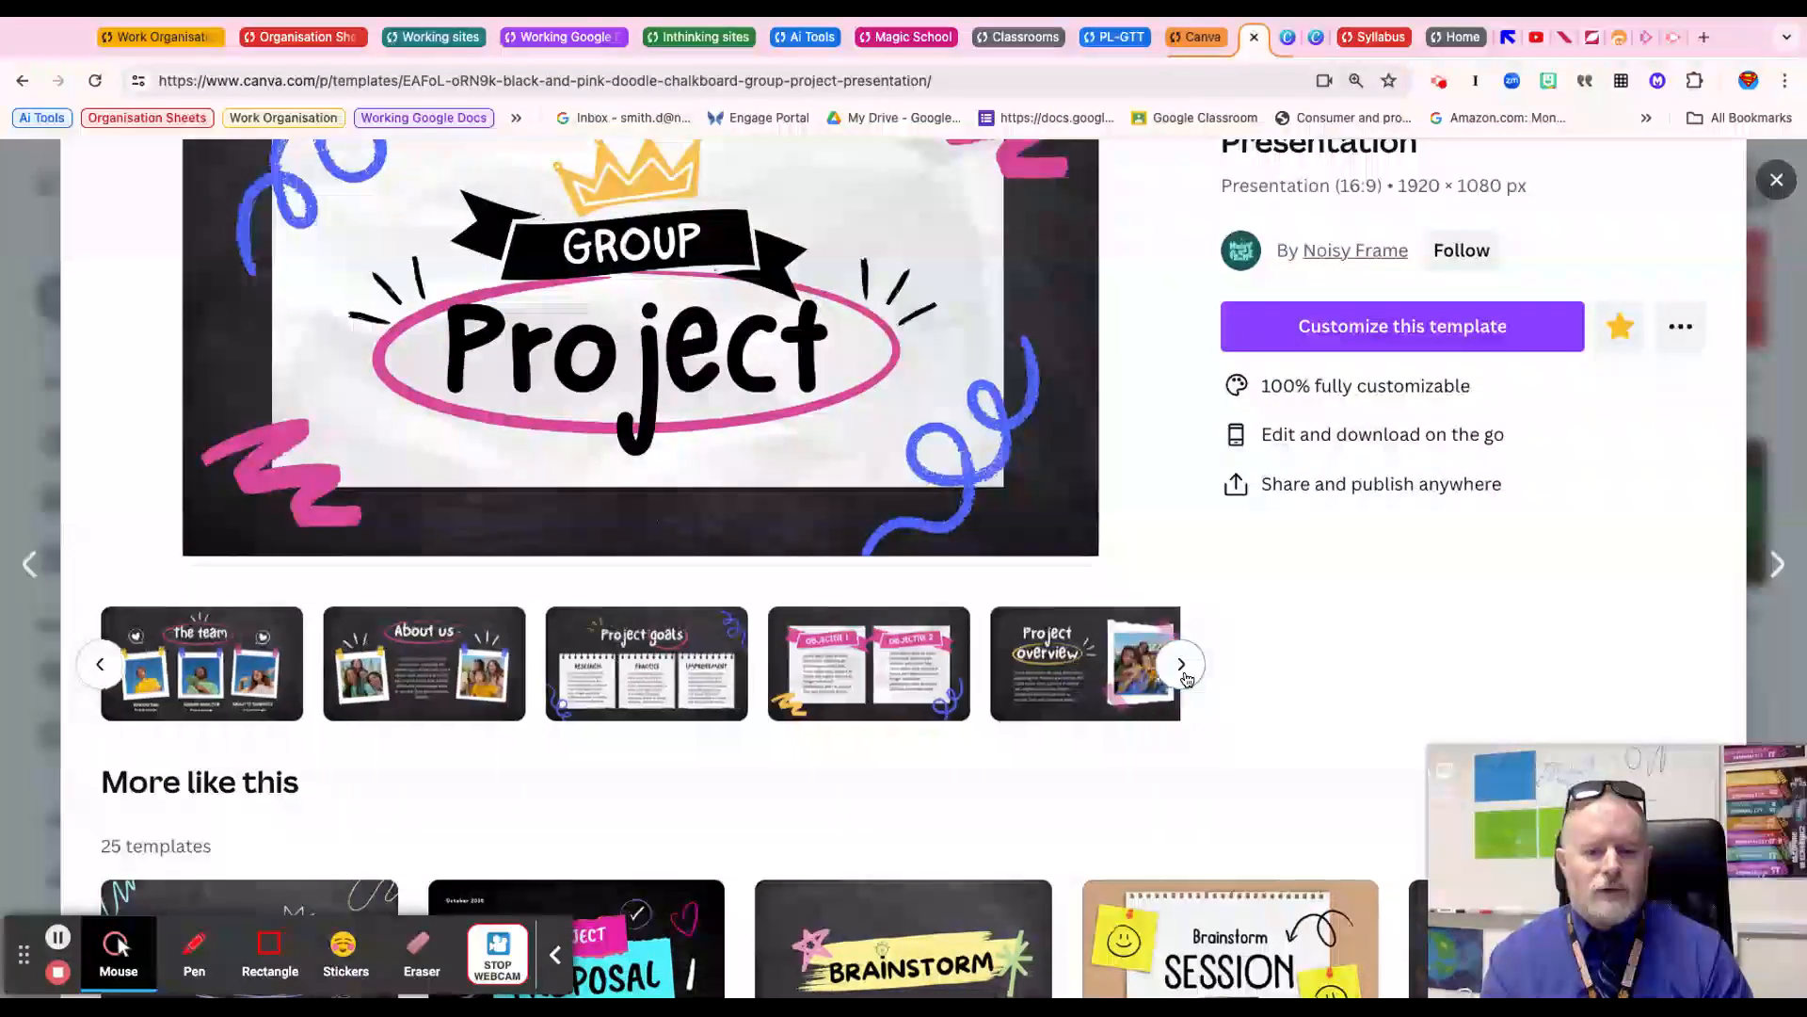
click(103, 670)
scroll(556, 697, down, 4)
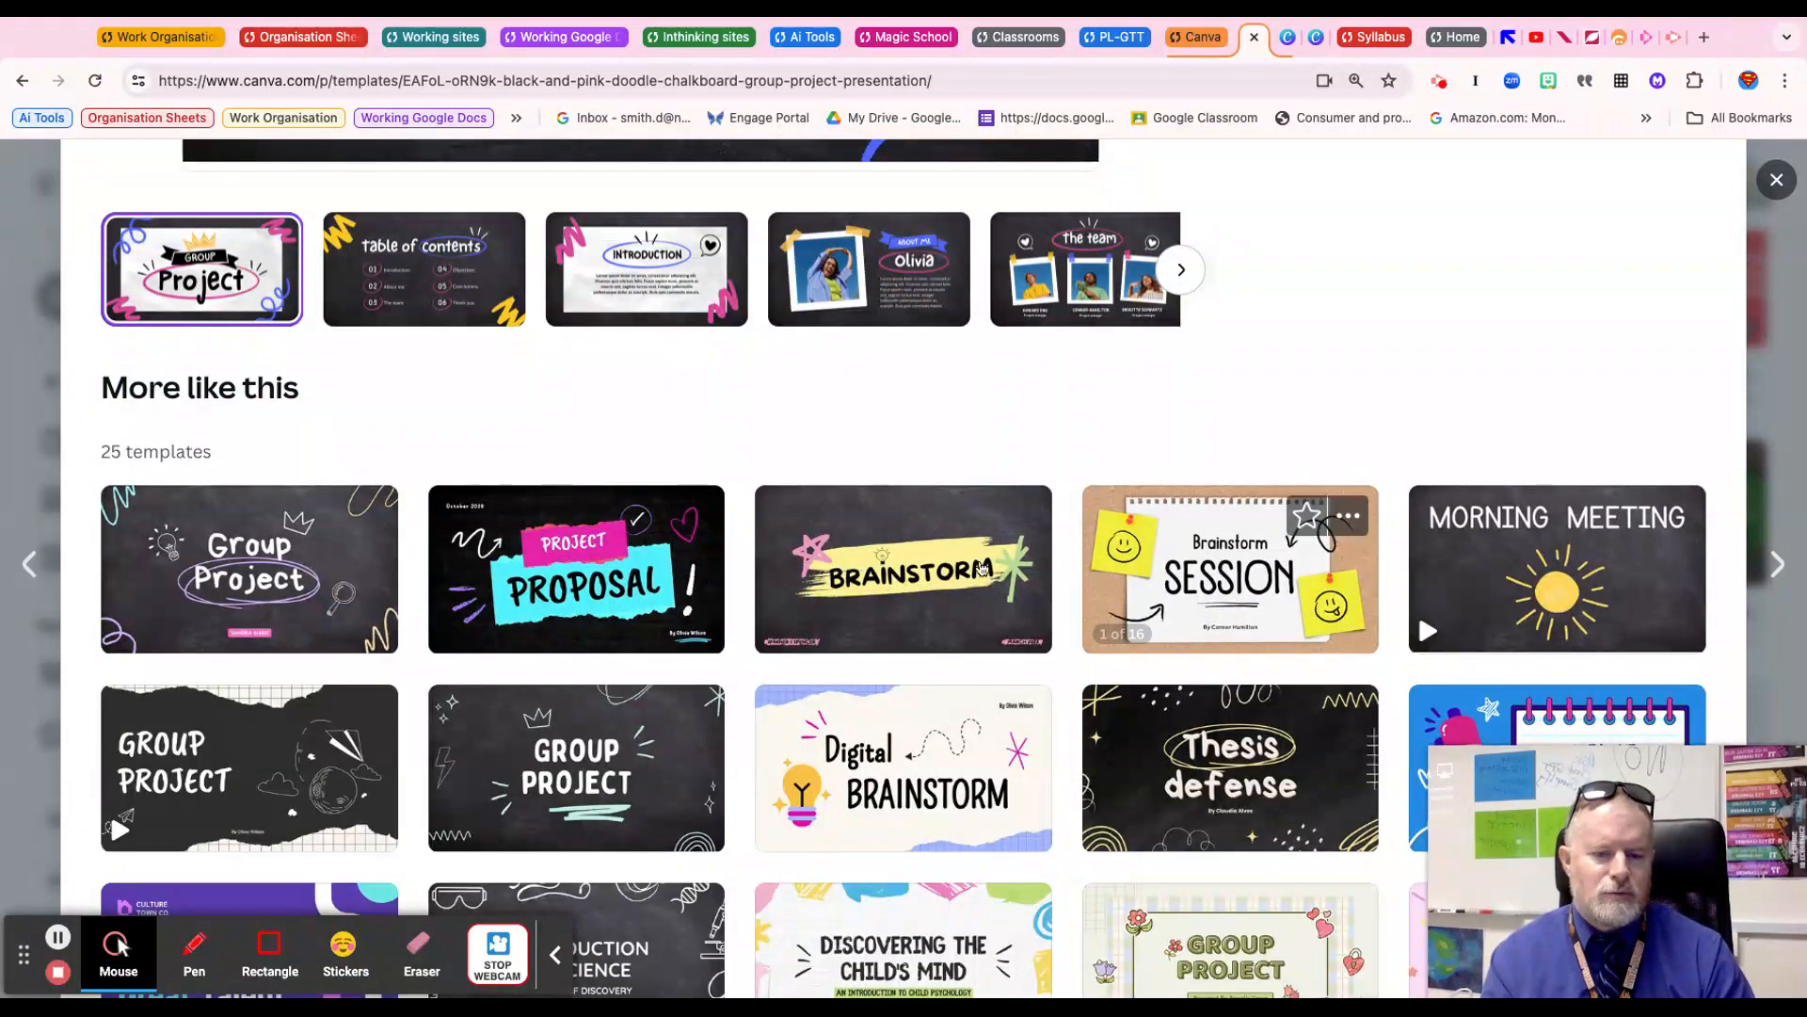
scroll(841, 735, down, 1)
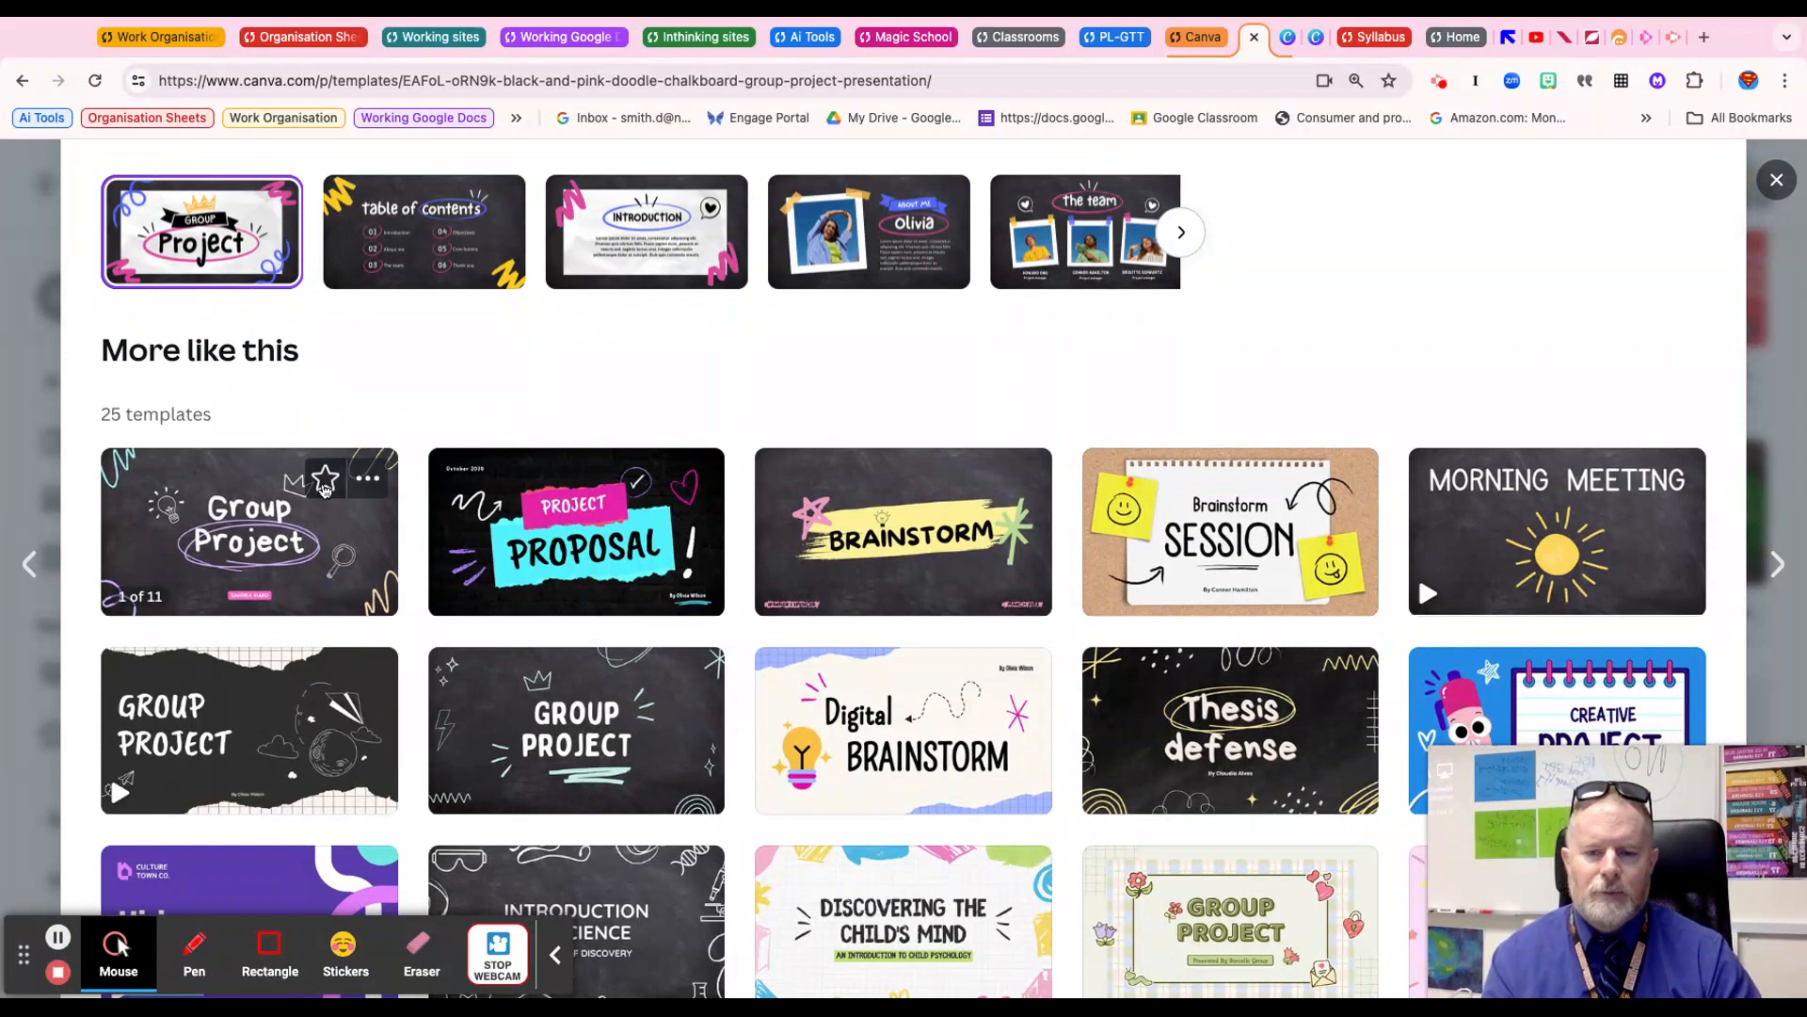
click(646, 673)
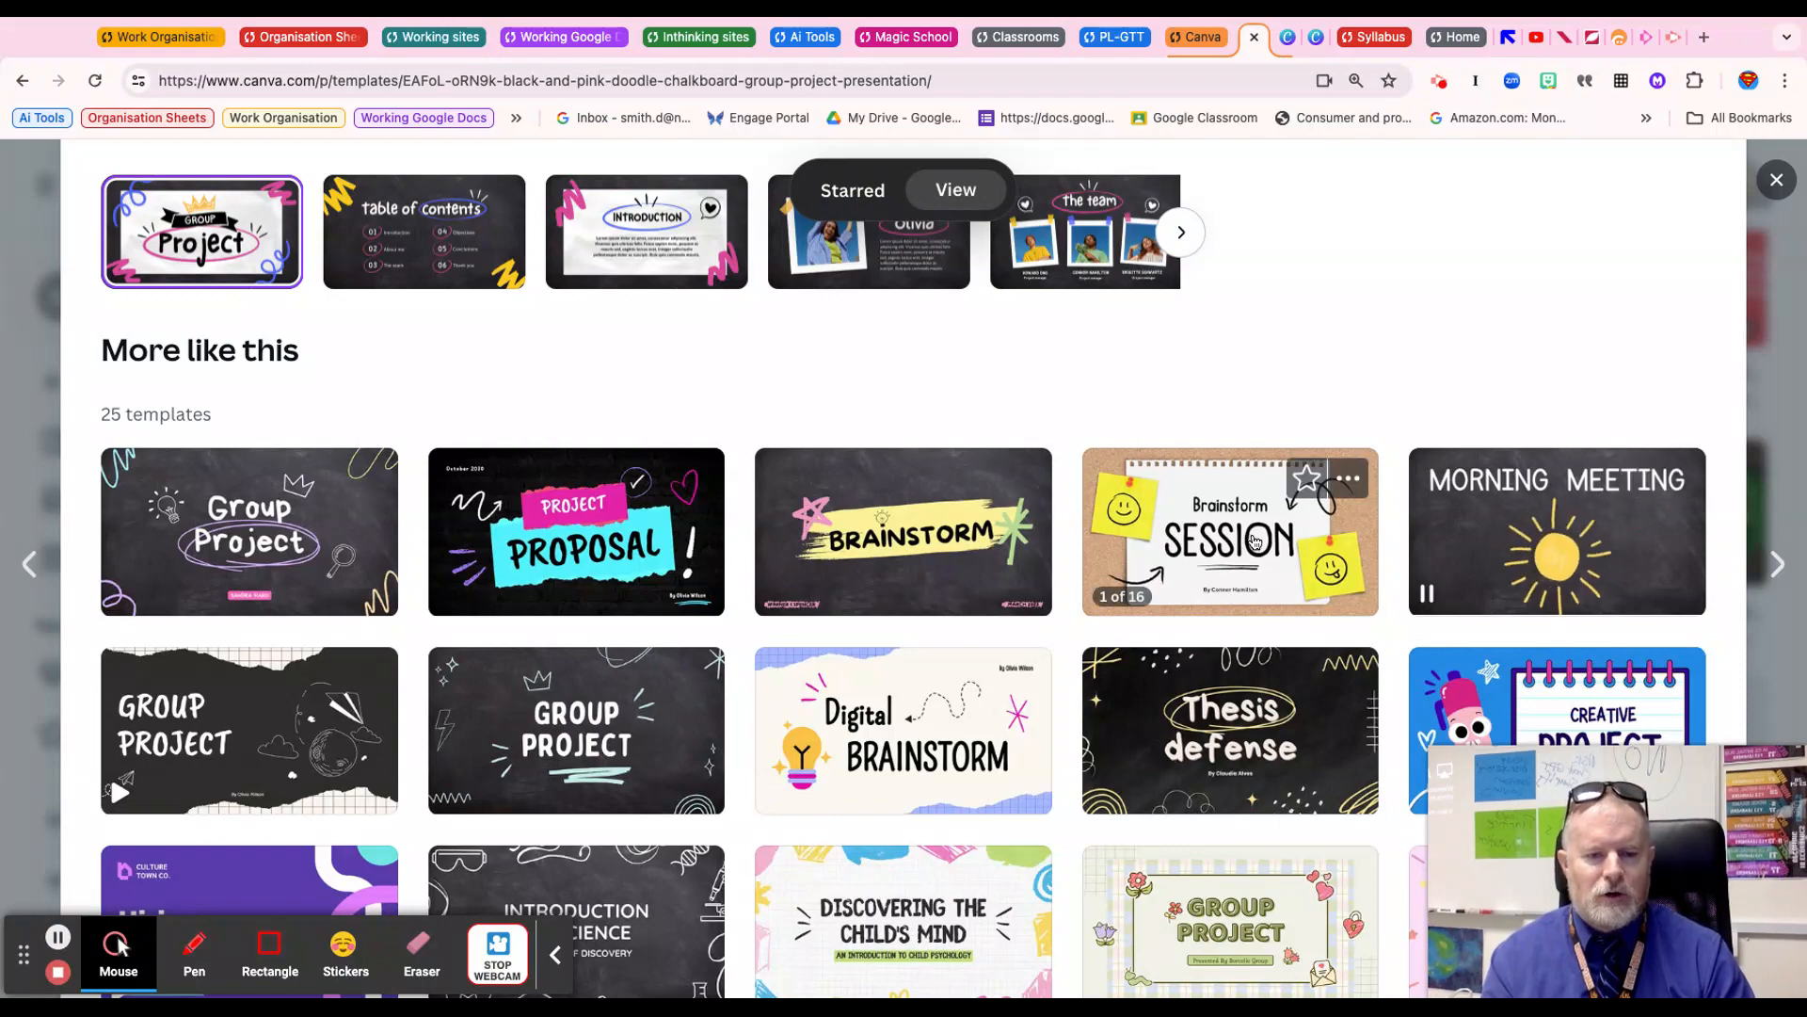
Return to the previewed template's details and follow its creator, Noisy Frame
scroll(1253, 538, up, 3)
scroll(1253, 540, up, 1)
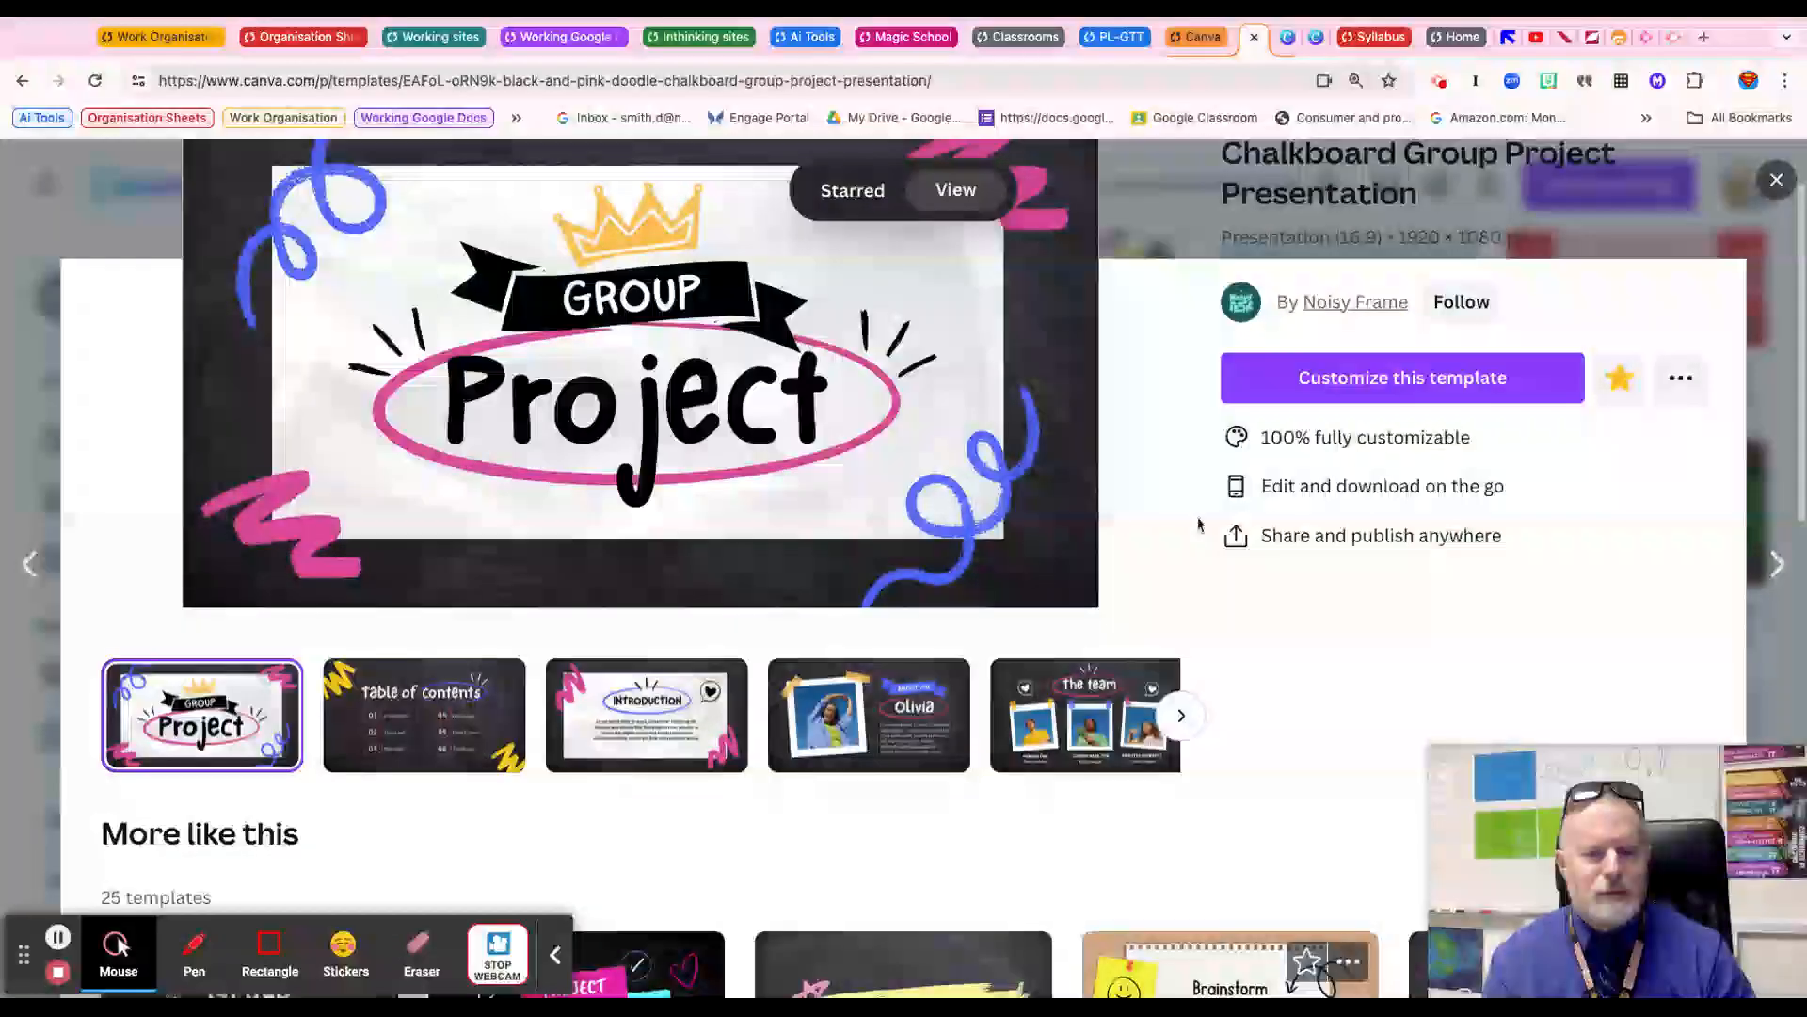
scroll(1151, 475, up, 1)
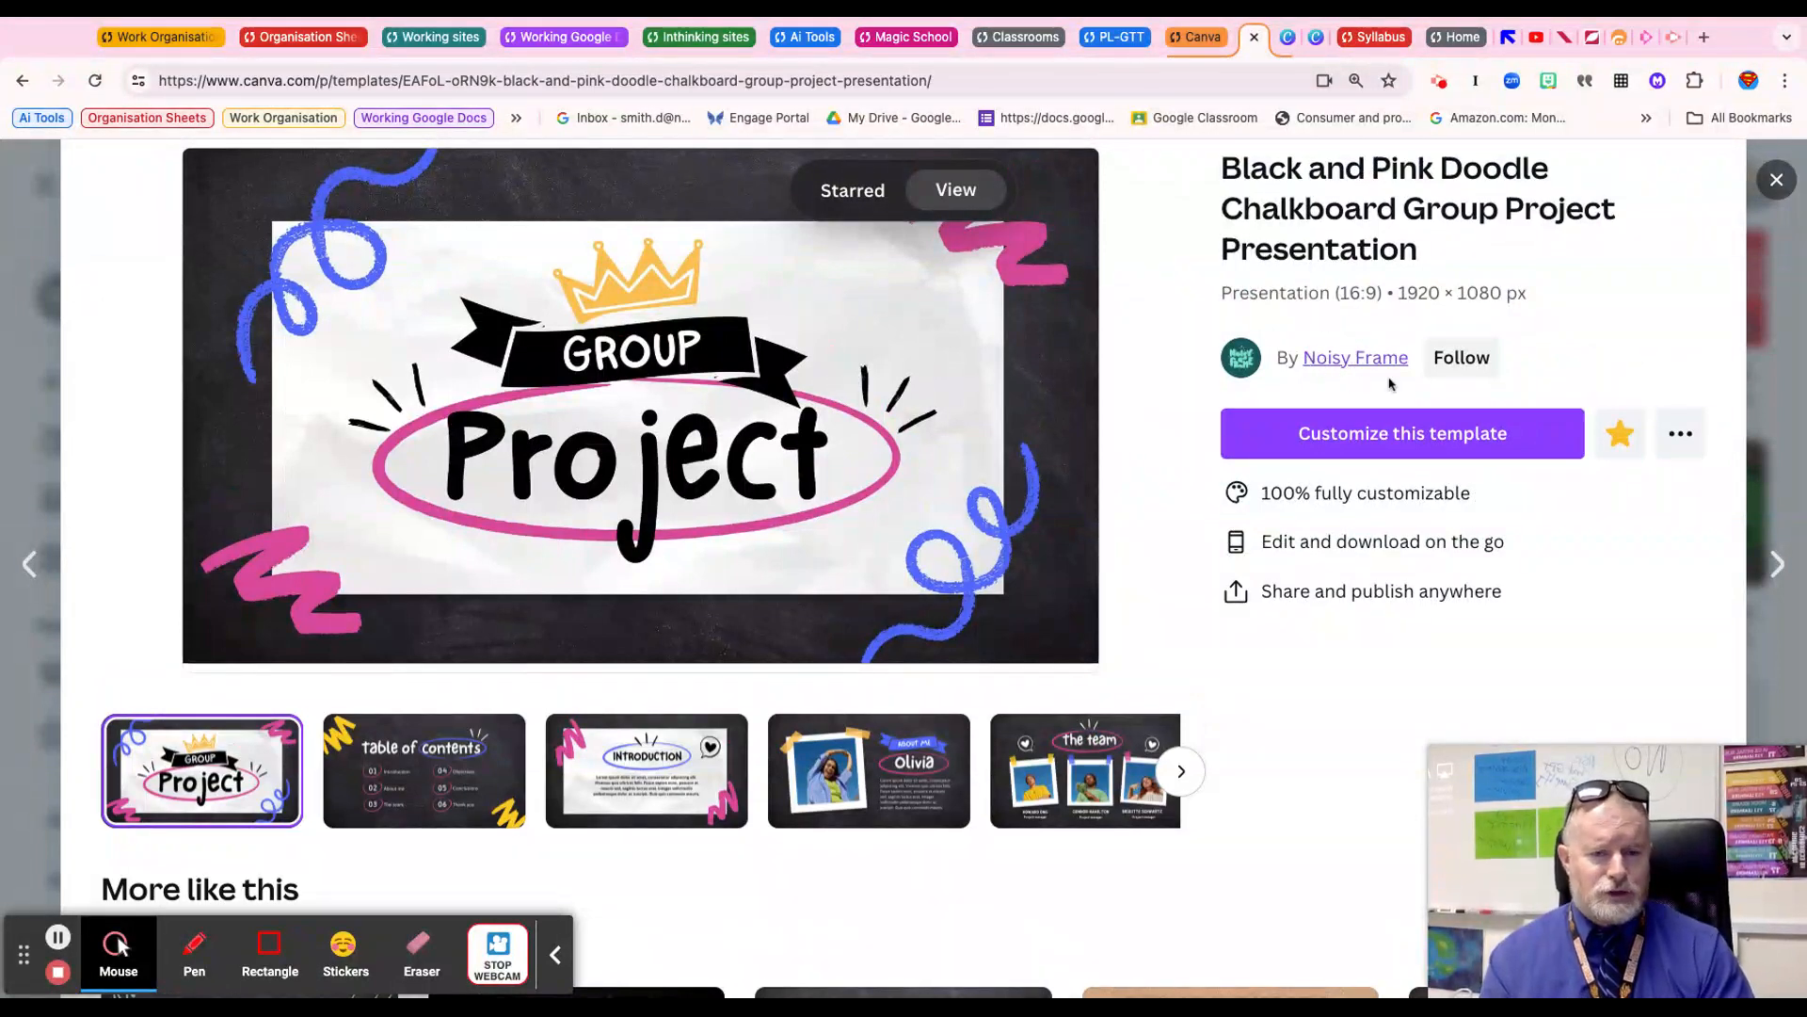
click(1461, 358)
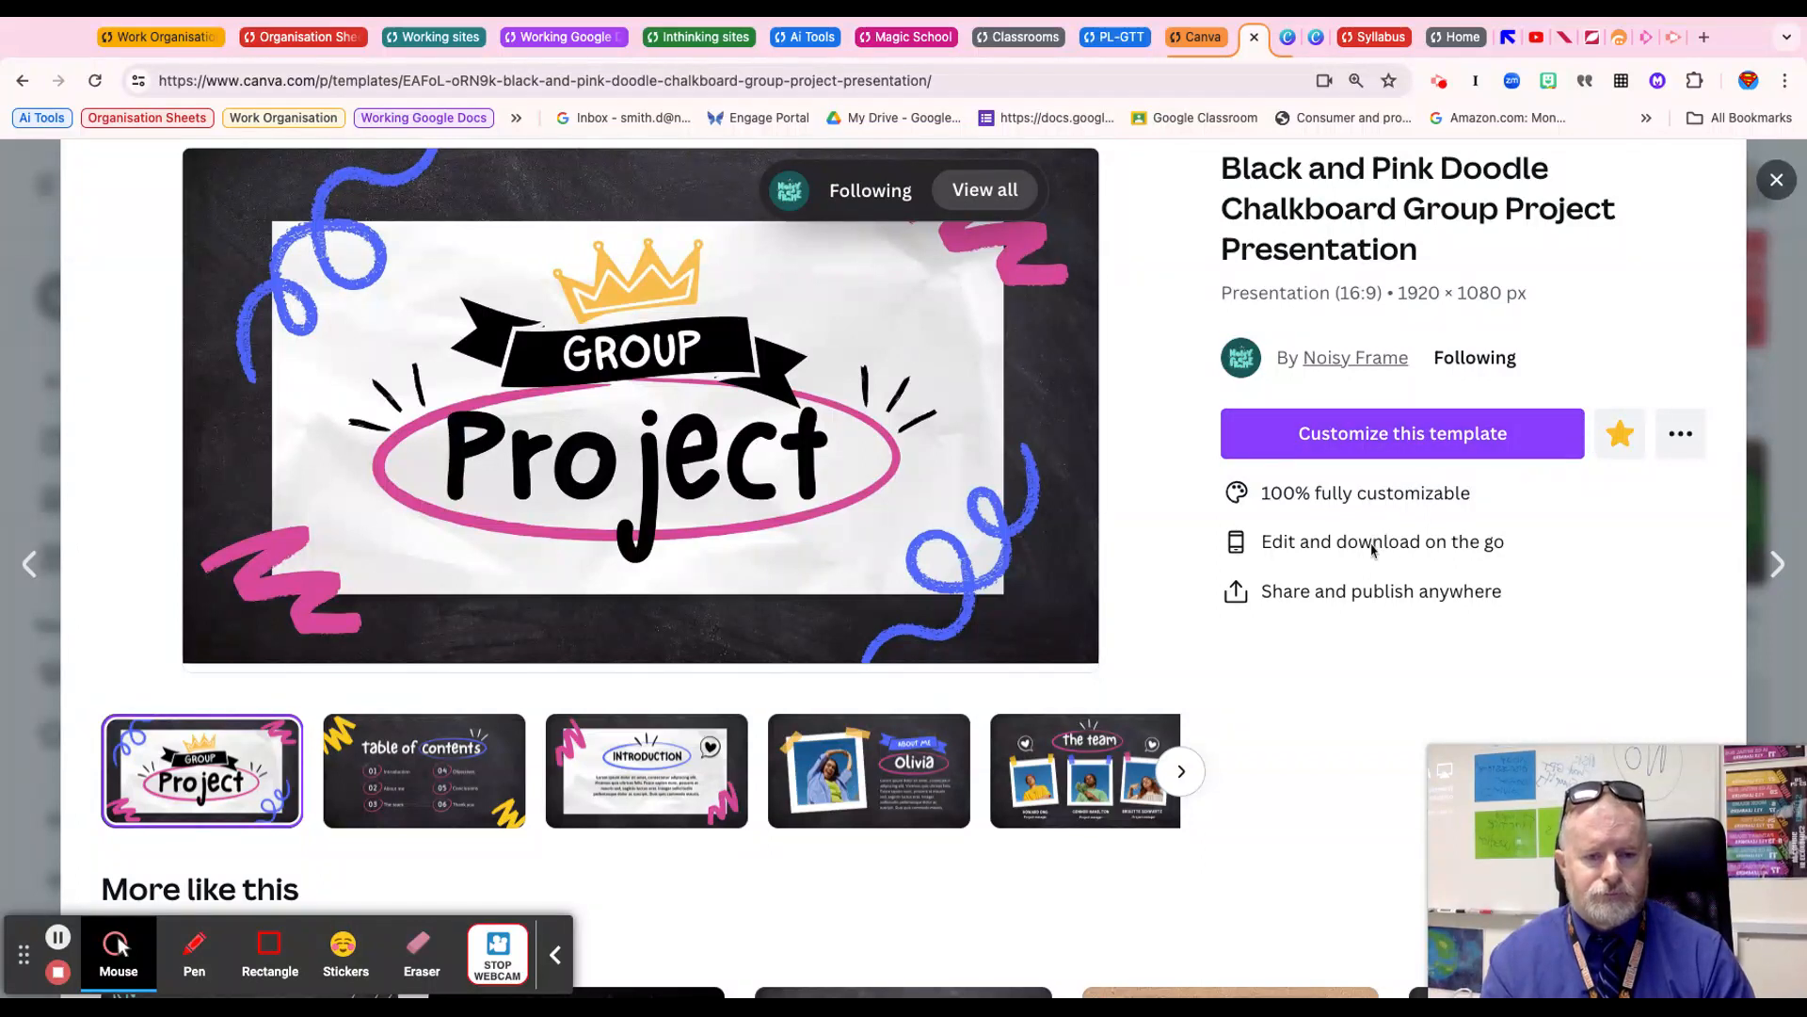
Start customizing the Black and Pink Doodle Chalkboard template, go to the table of contents page and browse the remaining pages
click(1372, 441)
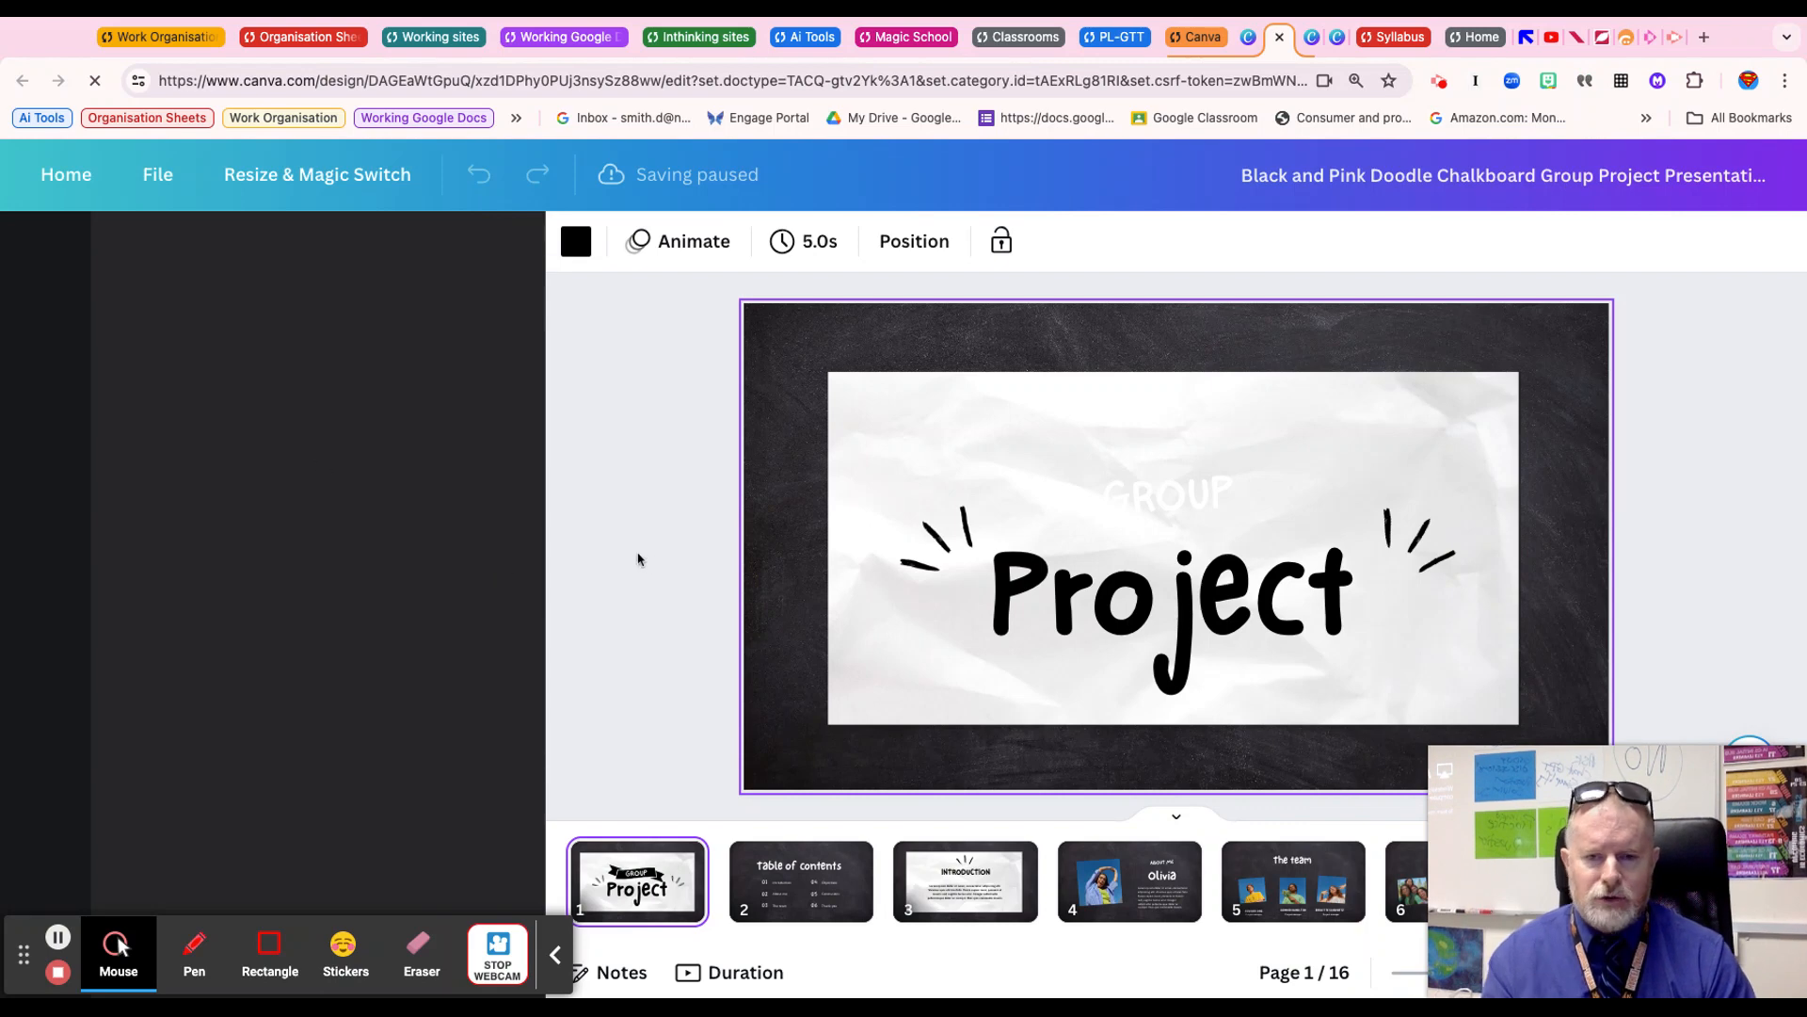
key(Page_Down)
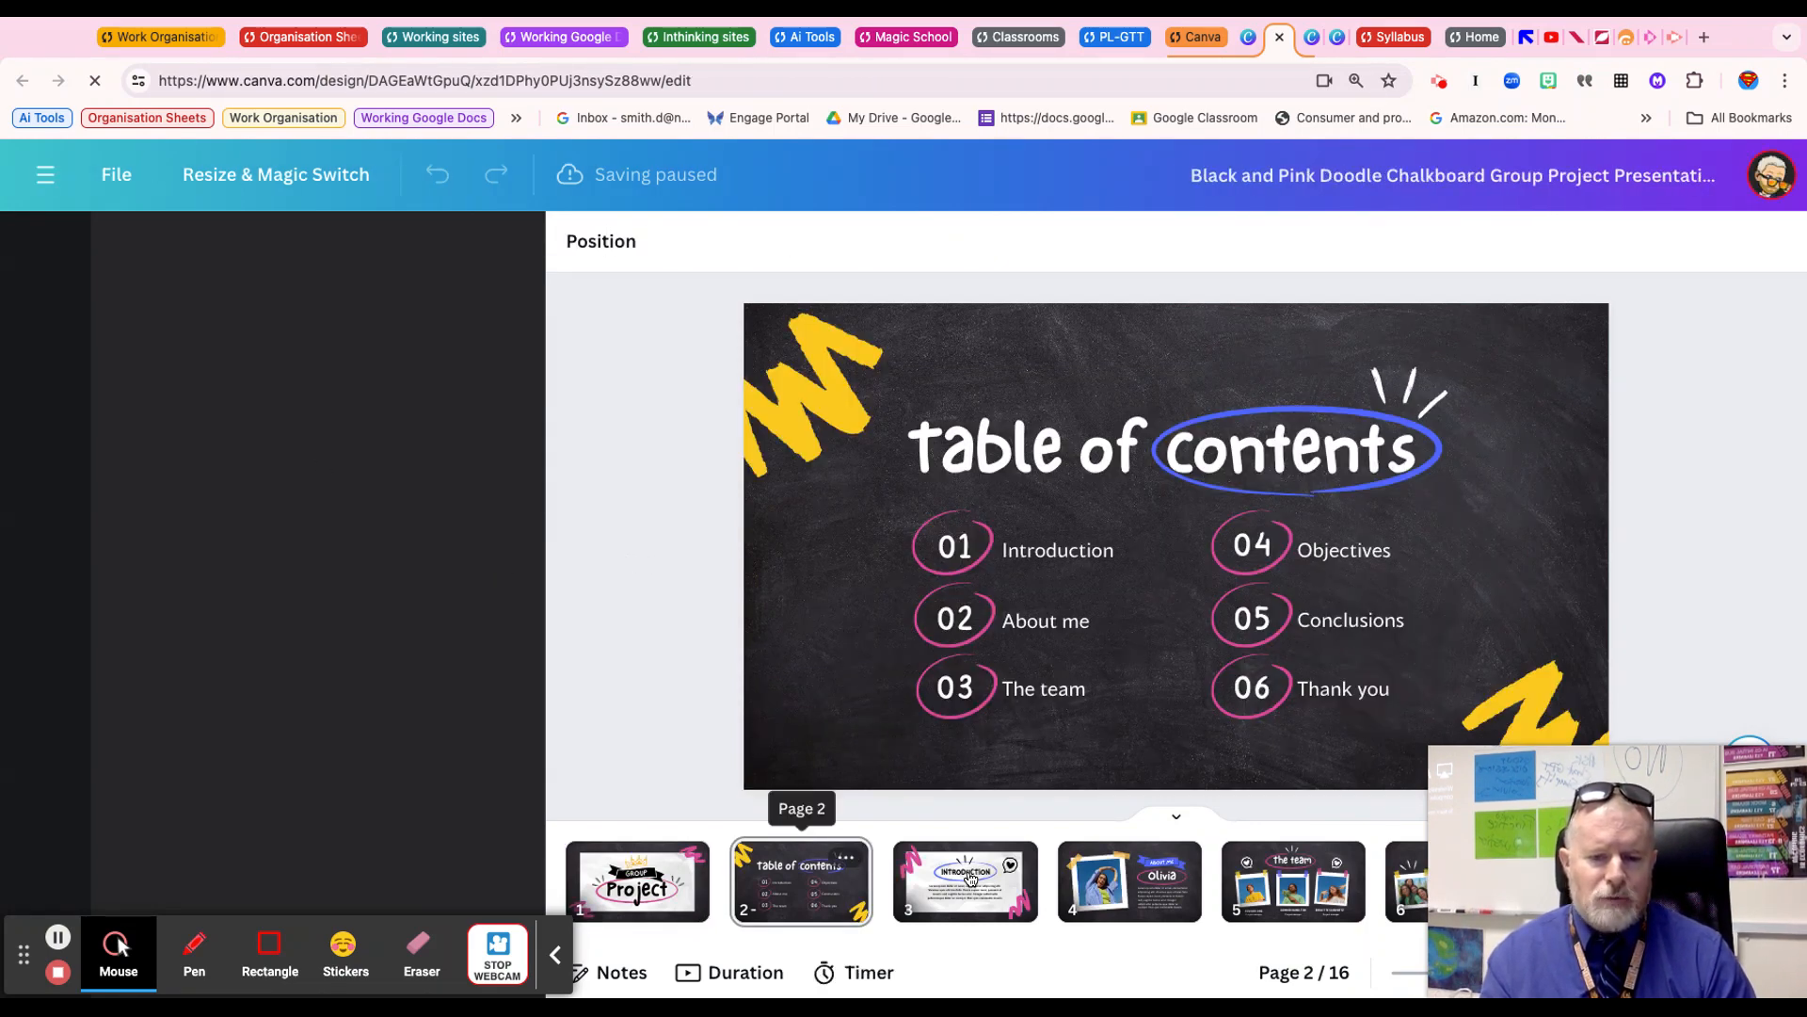
scroll(972, 877, right, 10)
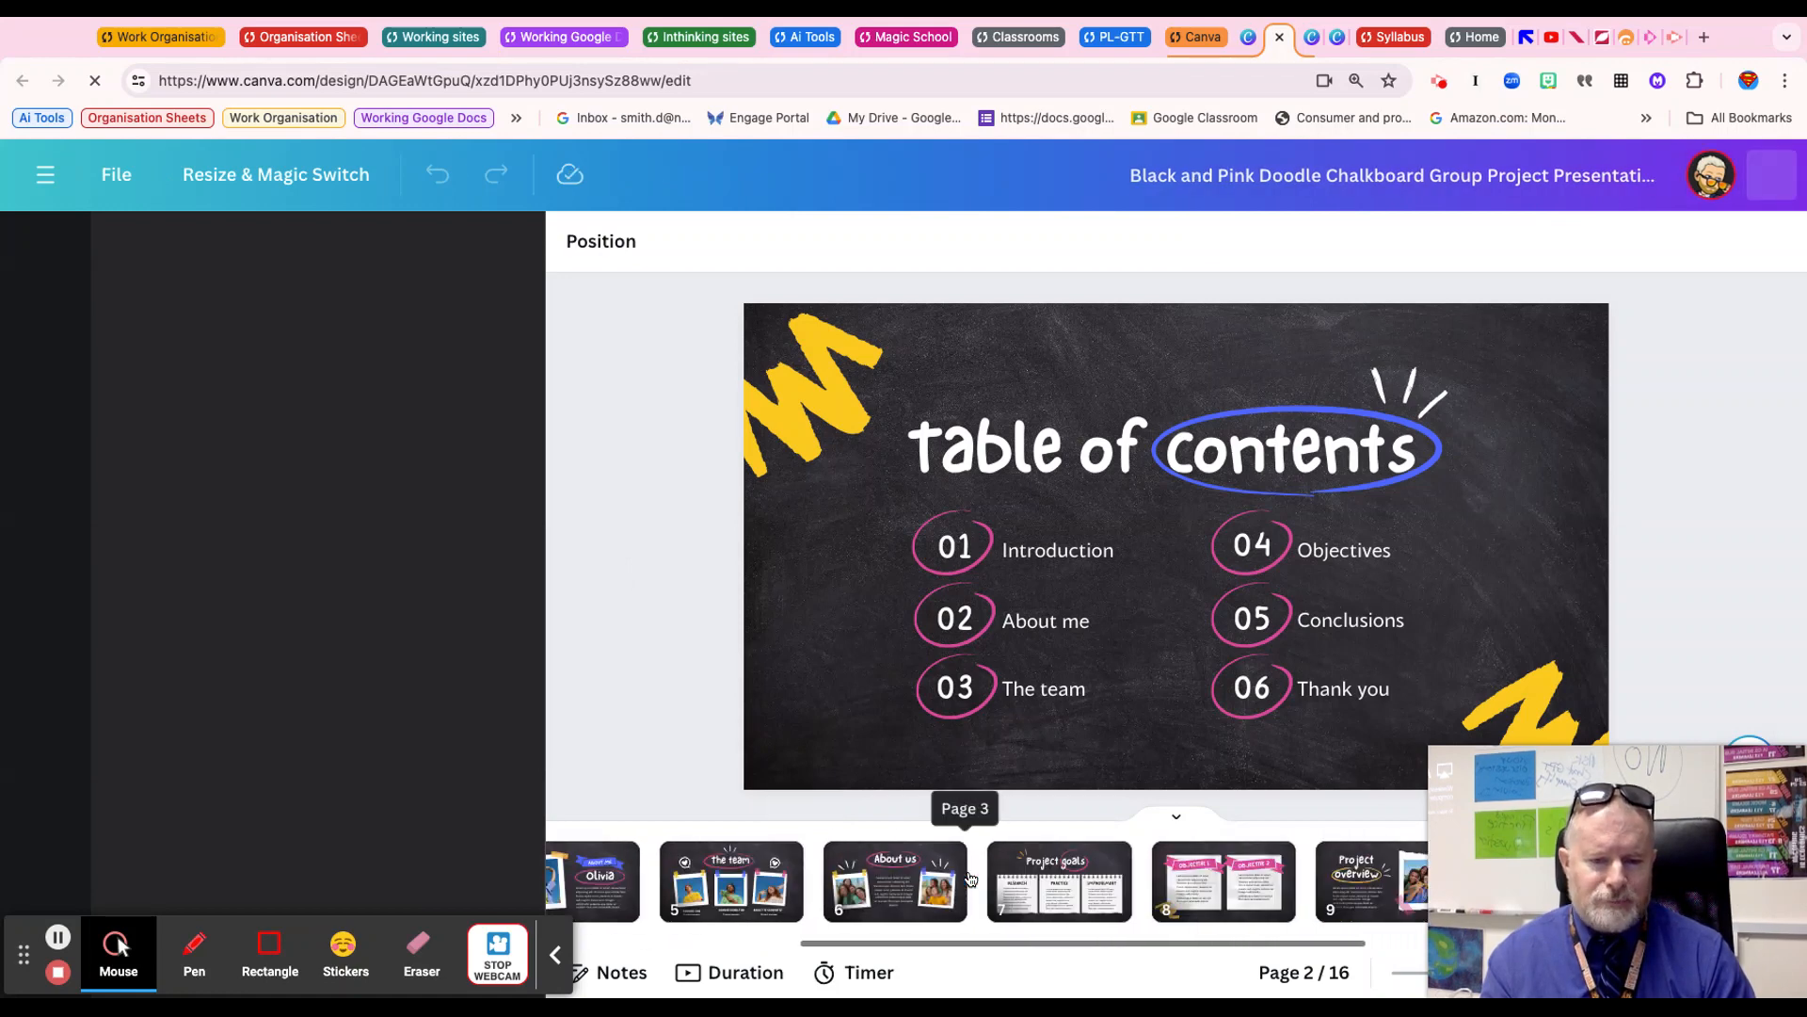
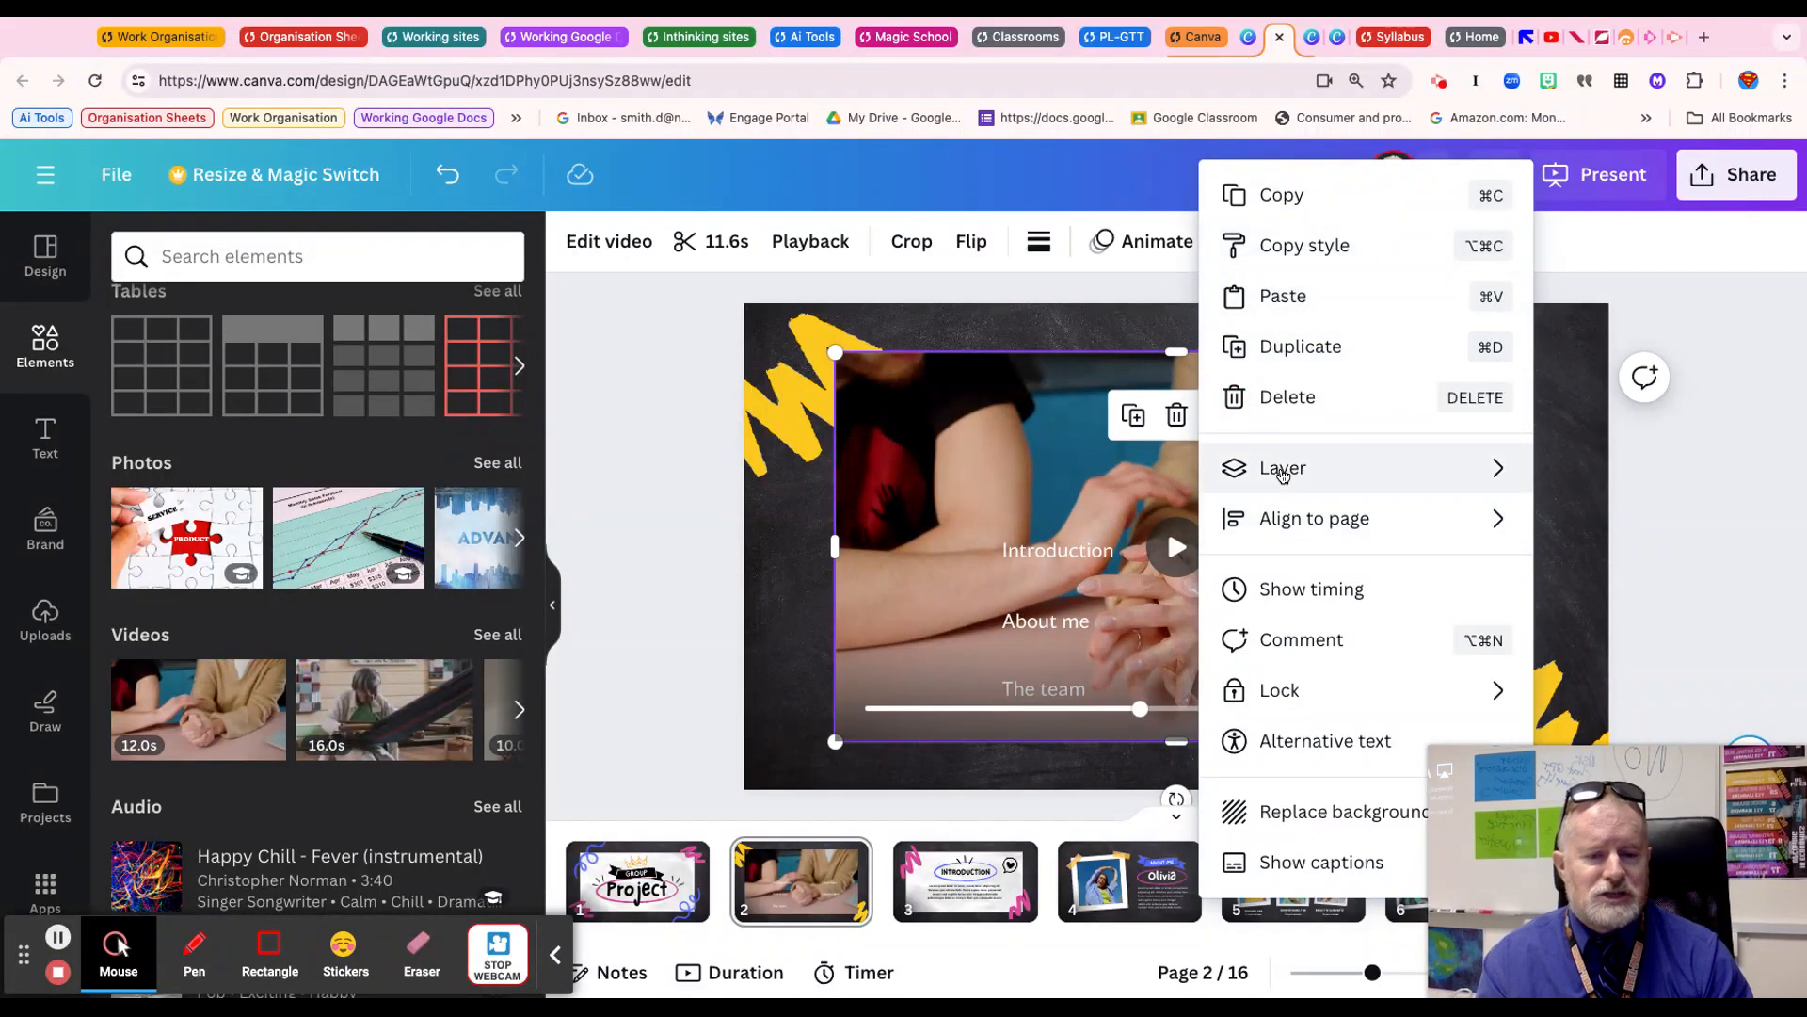
Dismiss the video's options and delete the chalkboard background image from page 2
mouse_move(1281, 473)
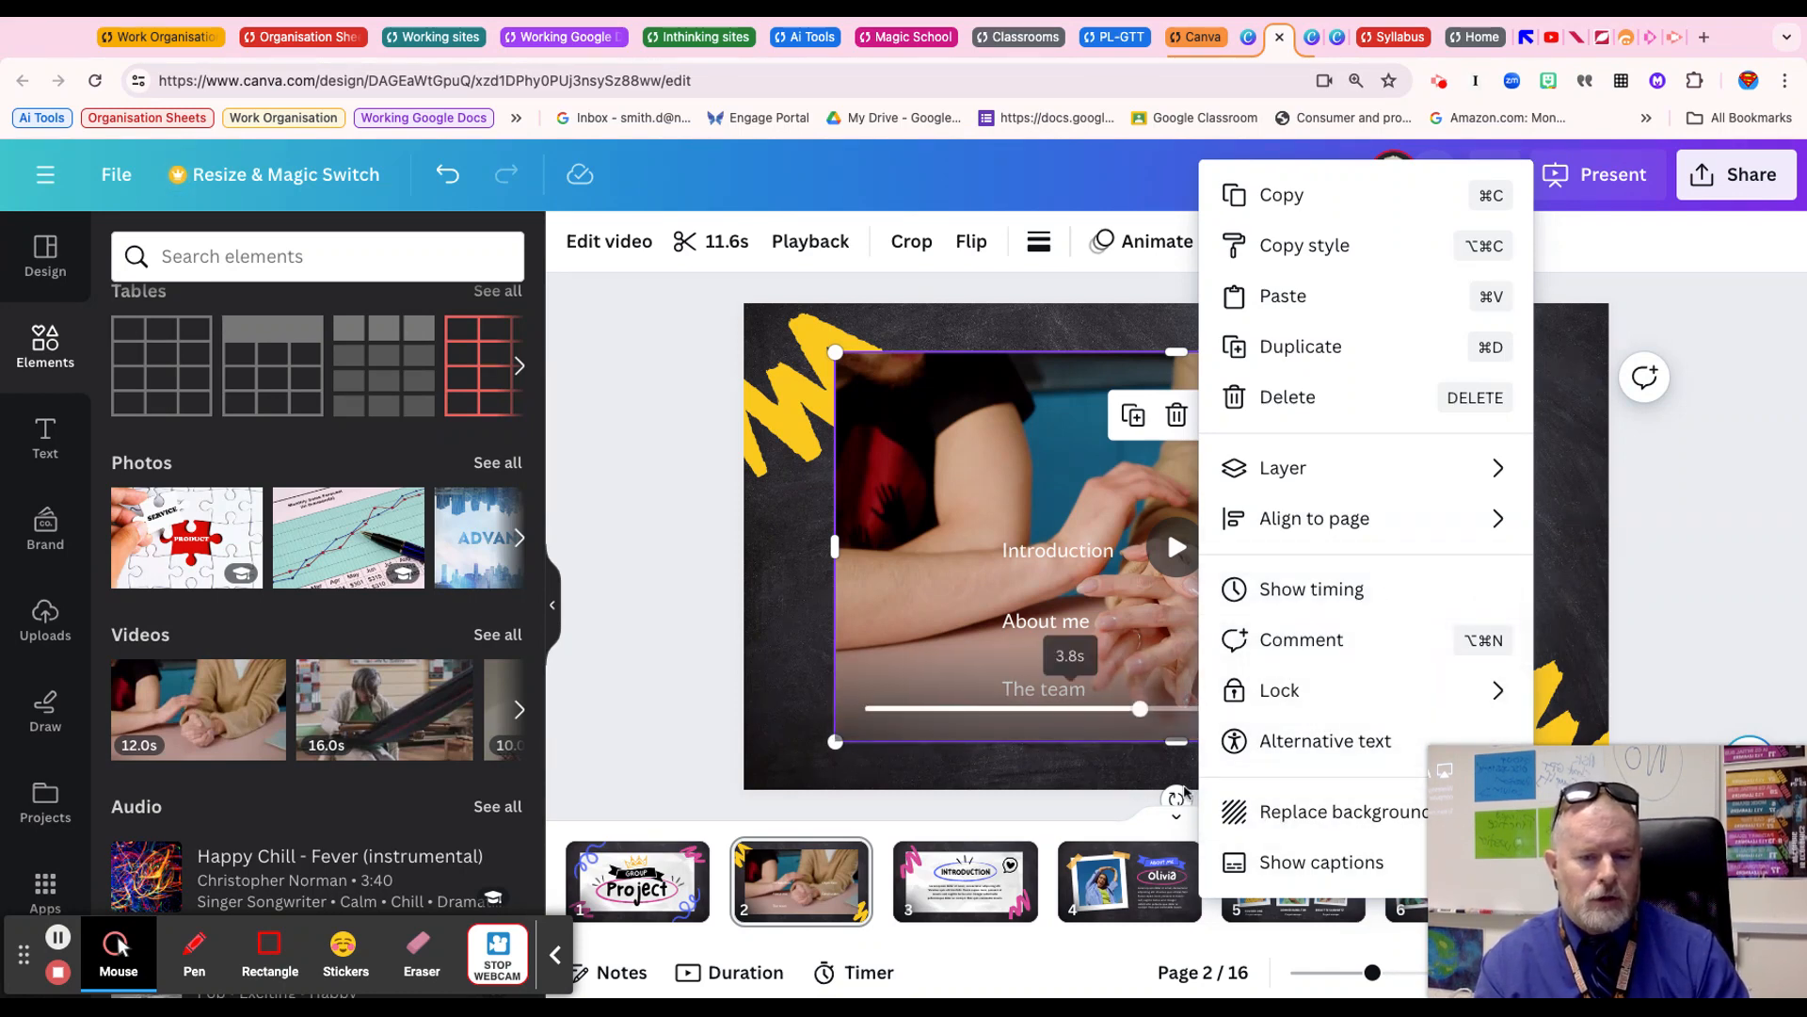
click(803, 622)
click(803, 622)
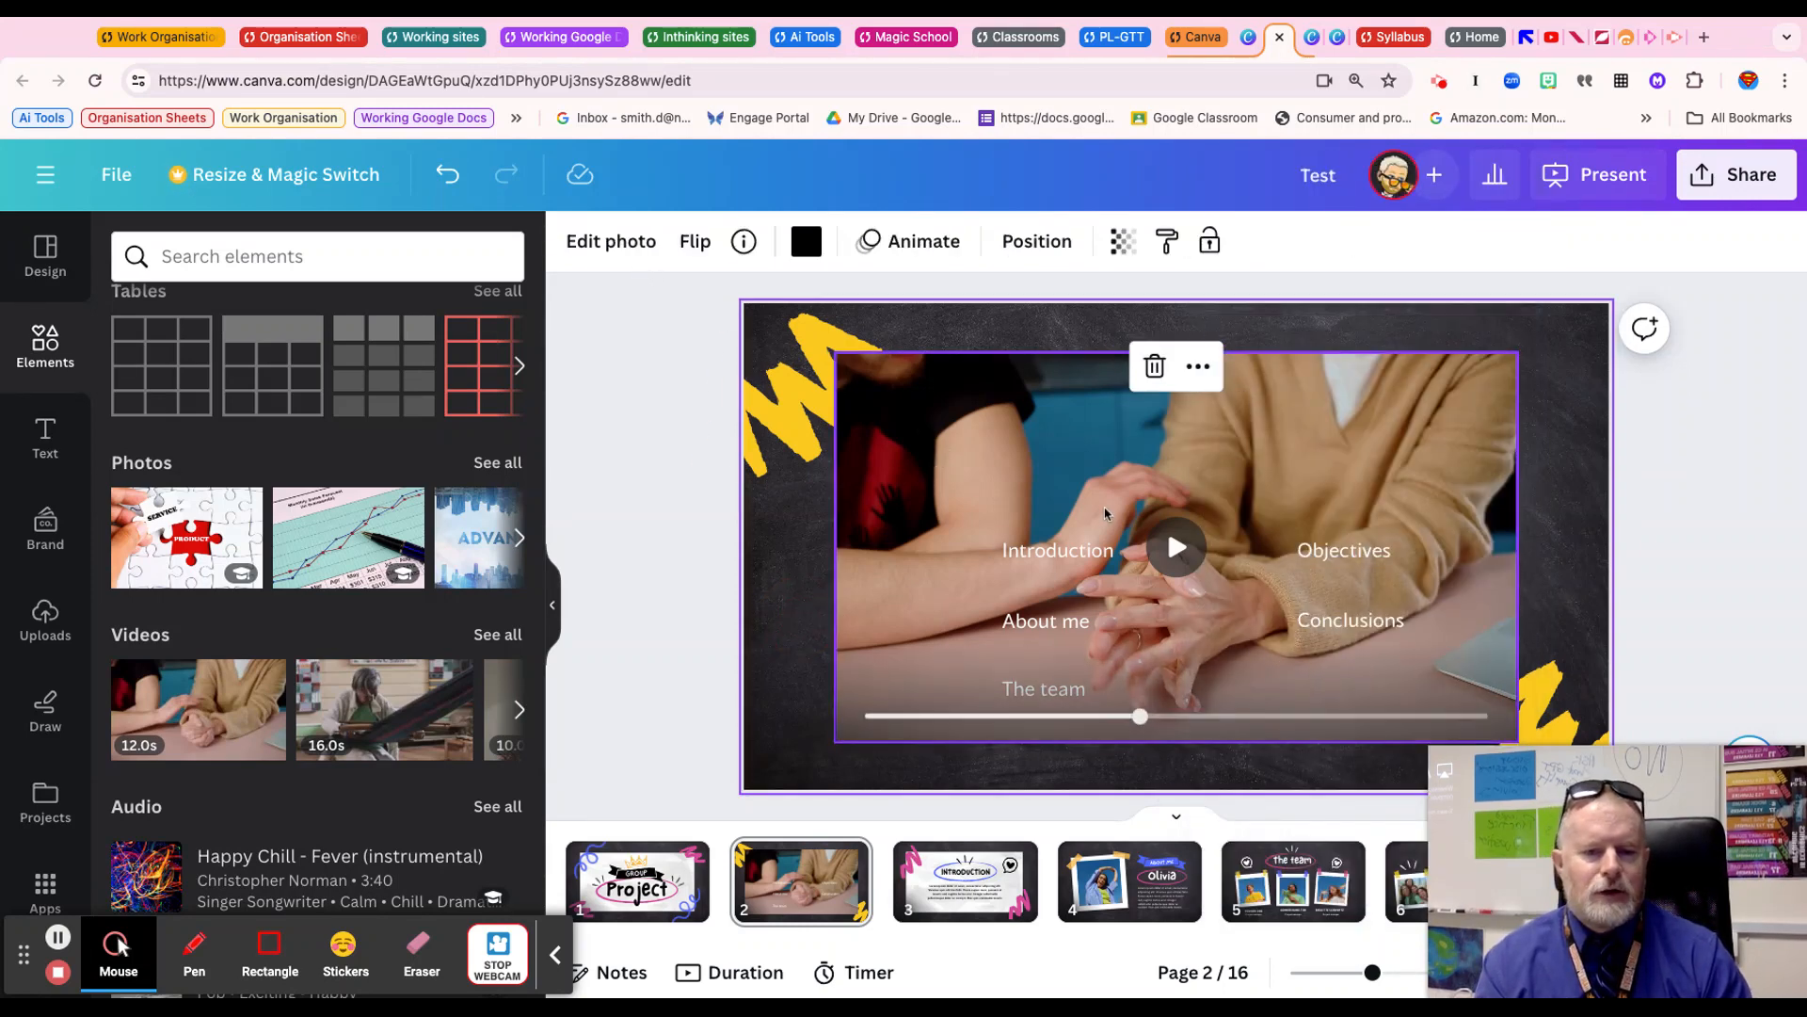
click(1155, 366)
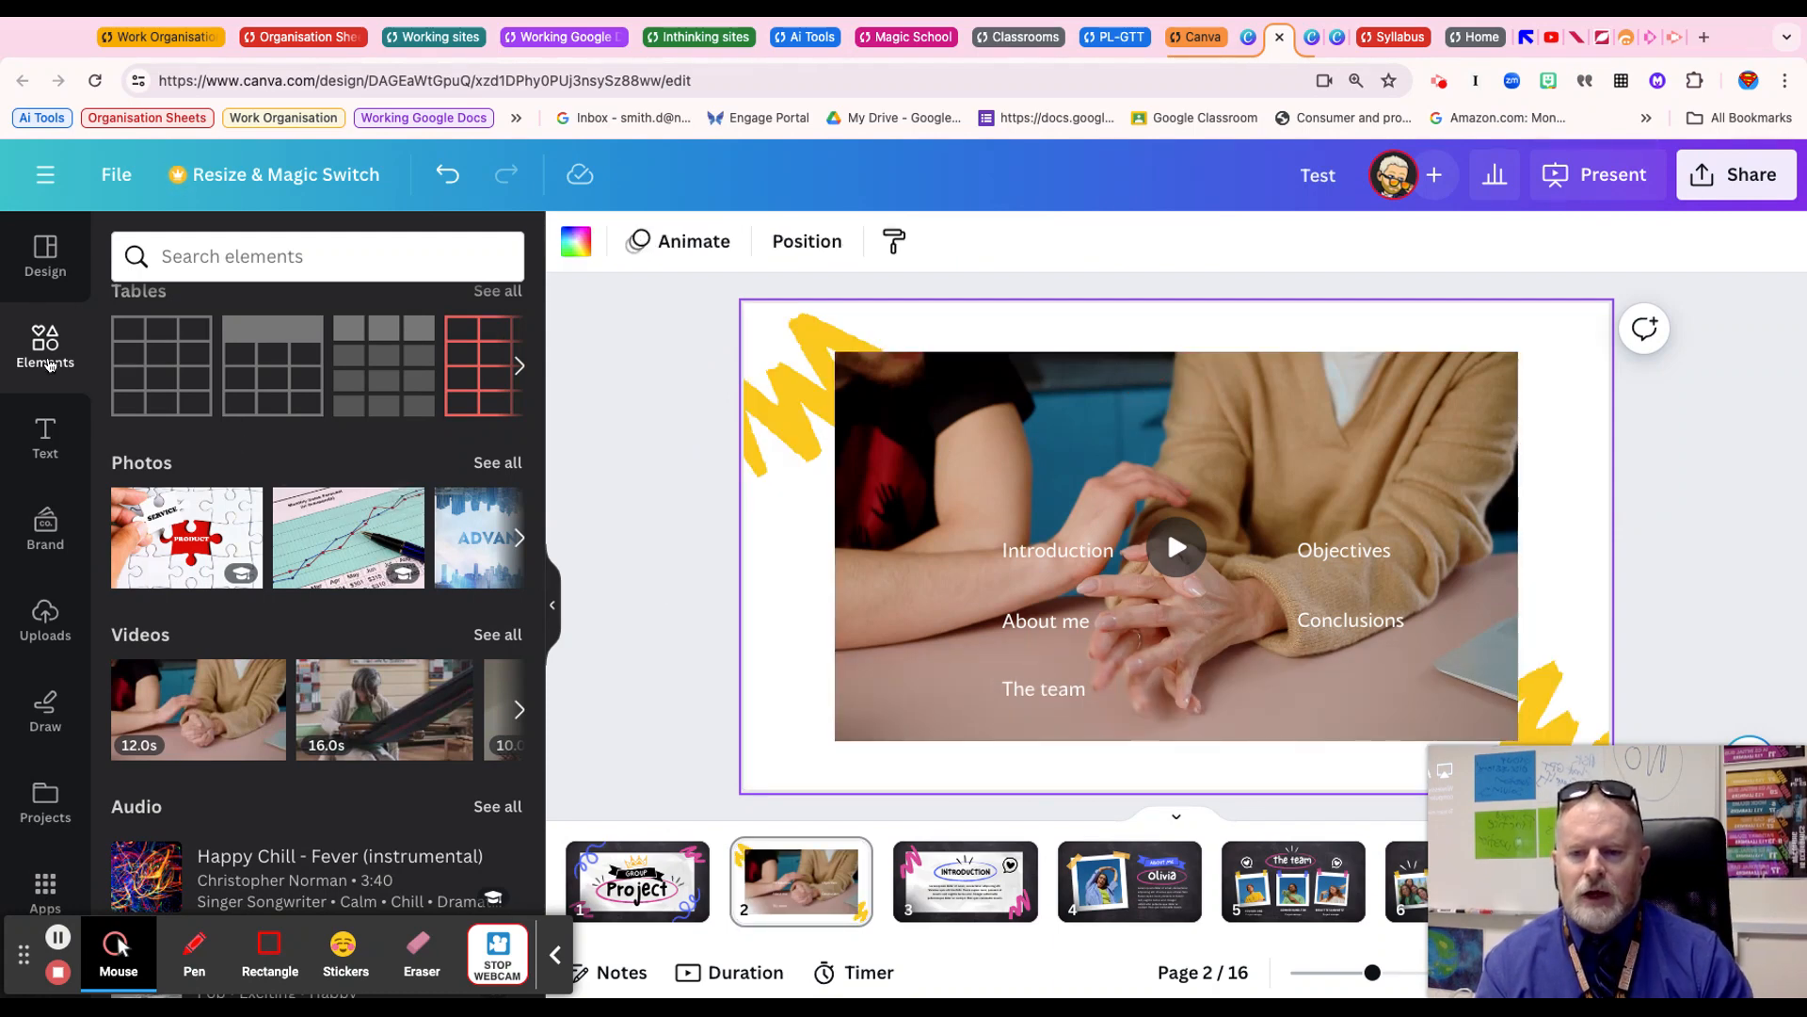
Search the design elements for "cartoon student"
click(49, 360)
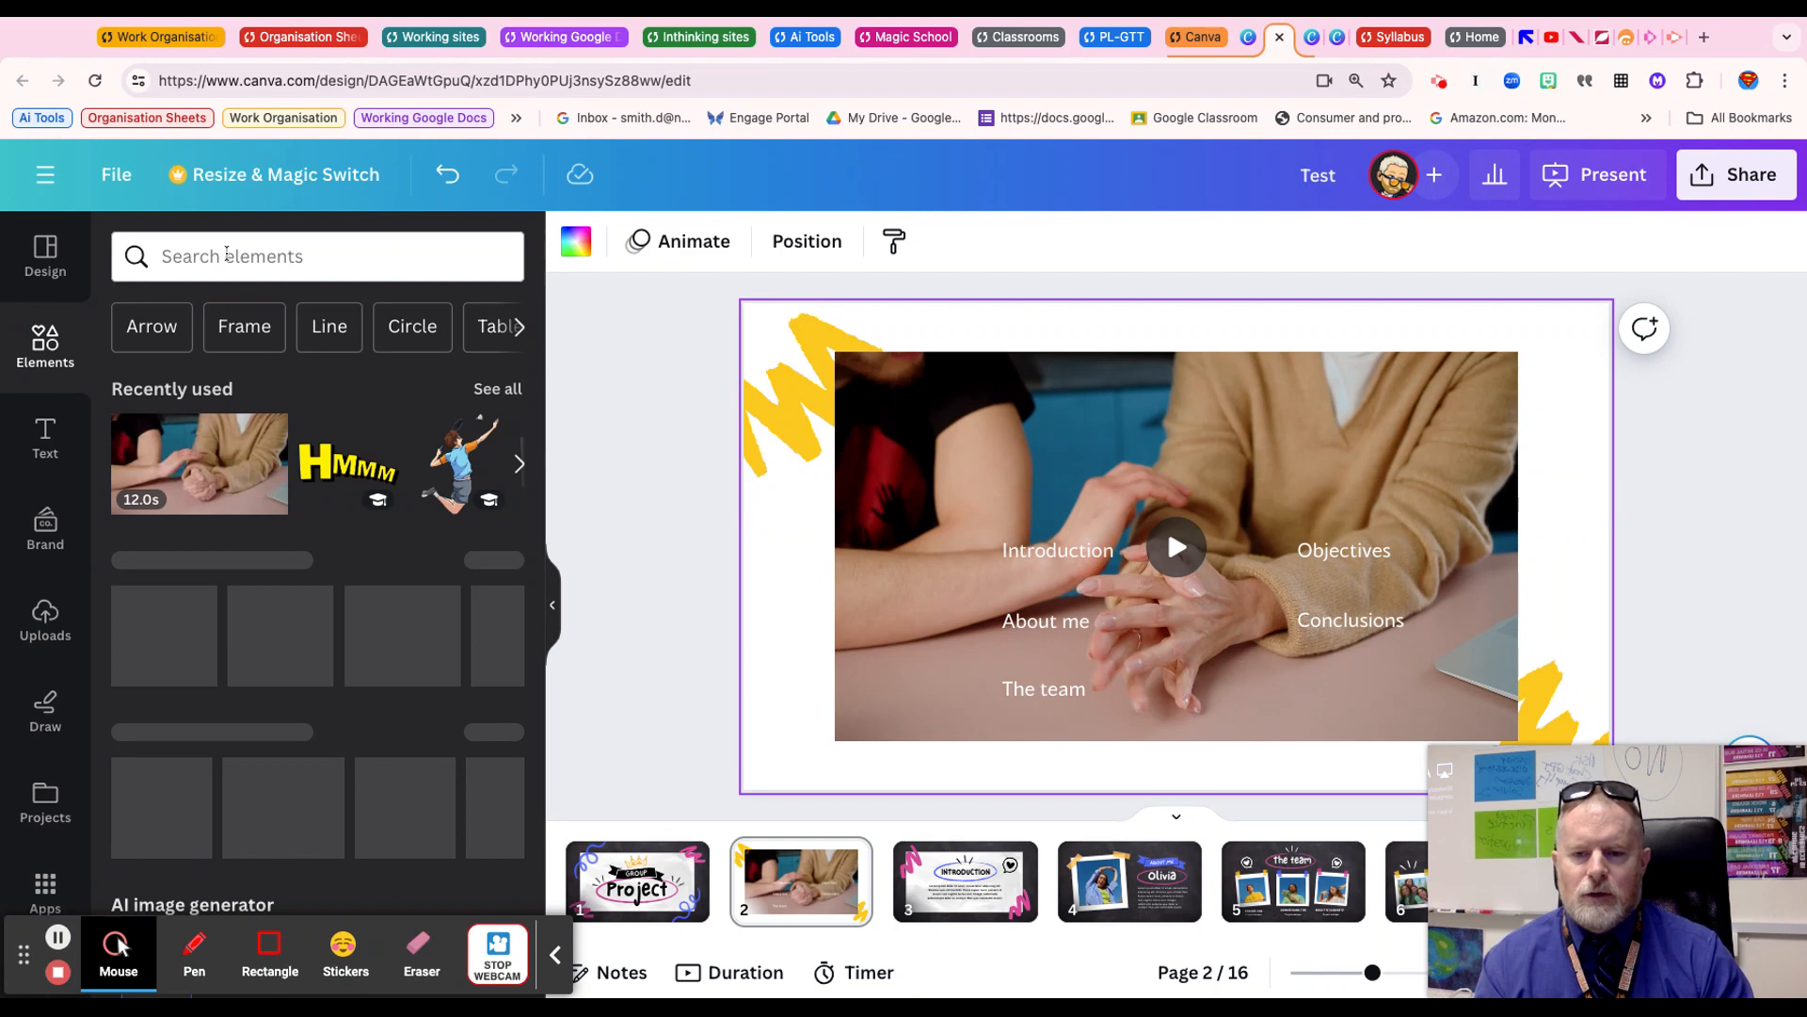
click(227, 254)
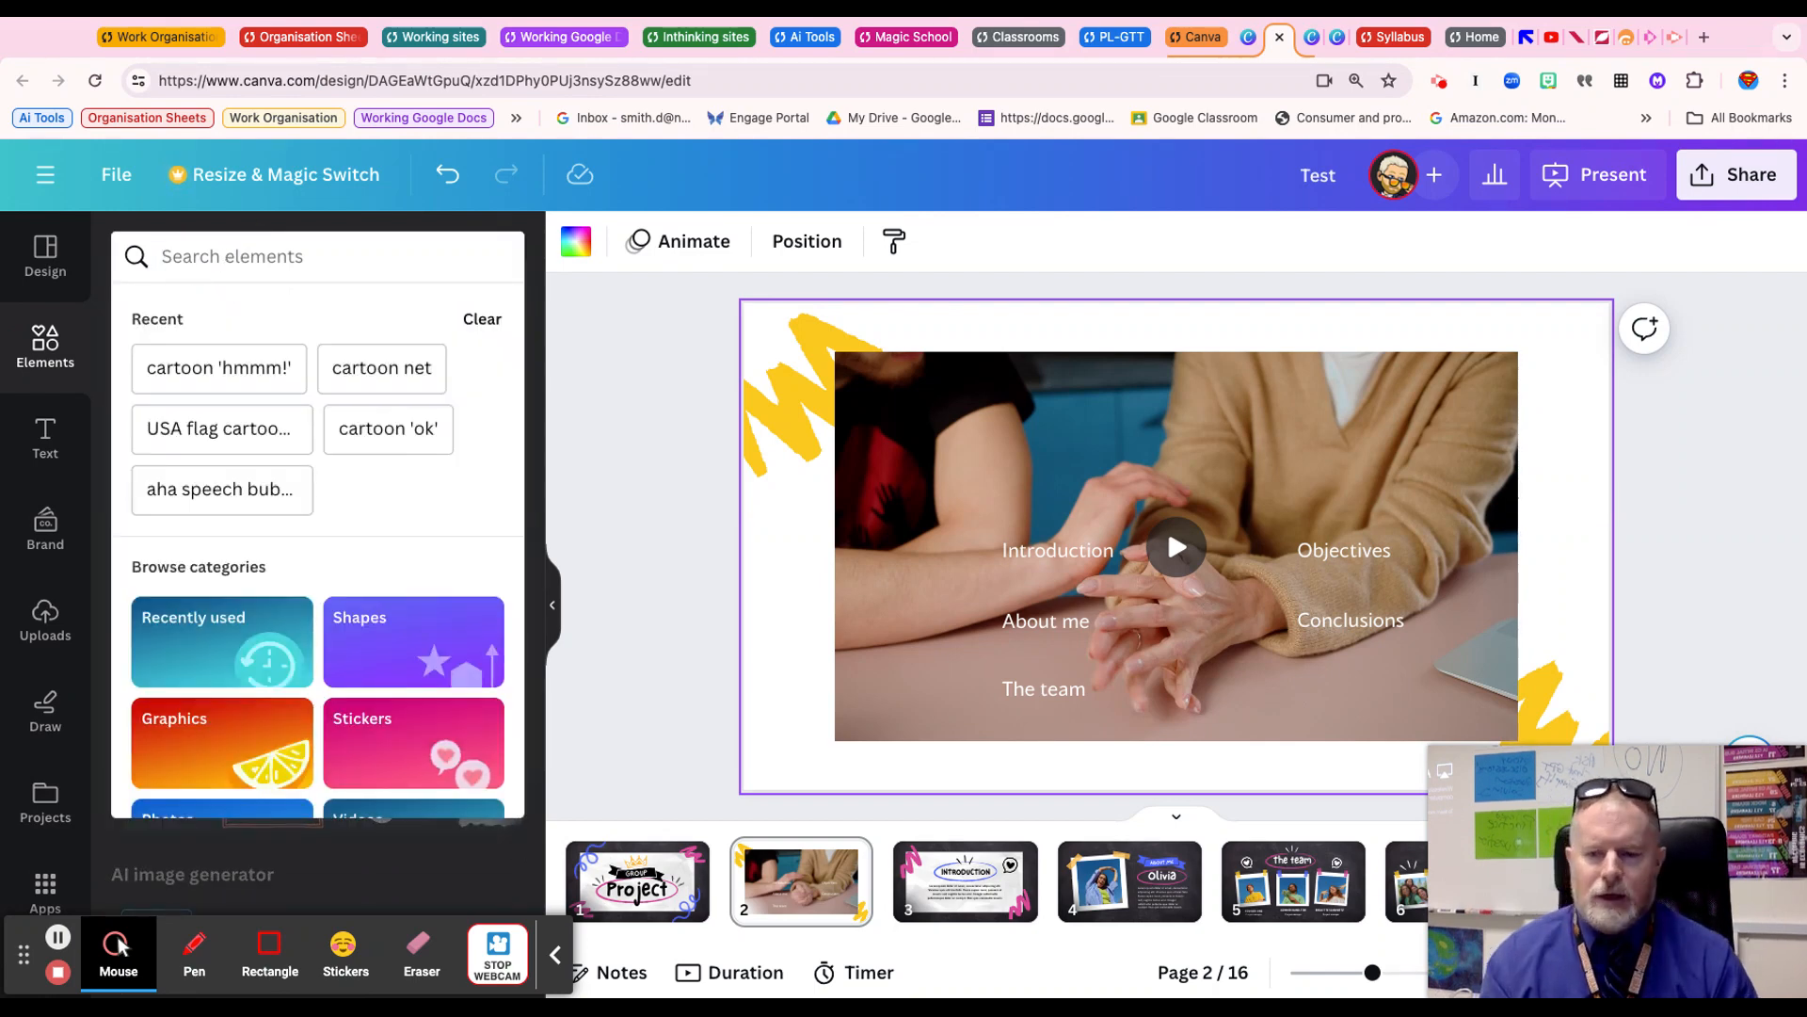
text(ca)
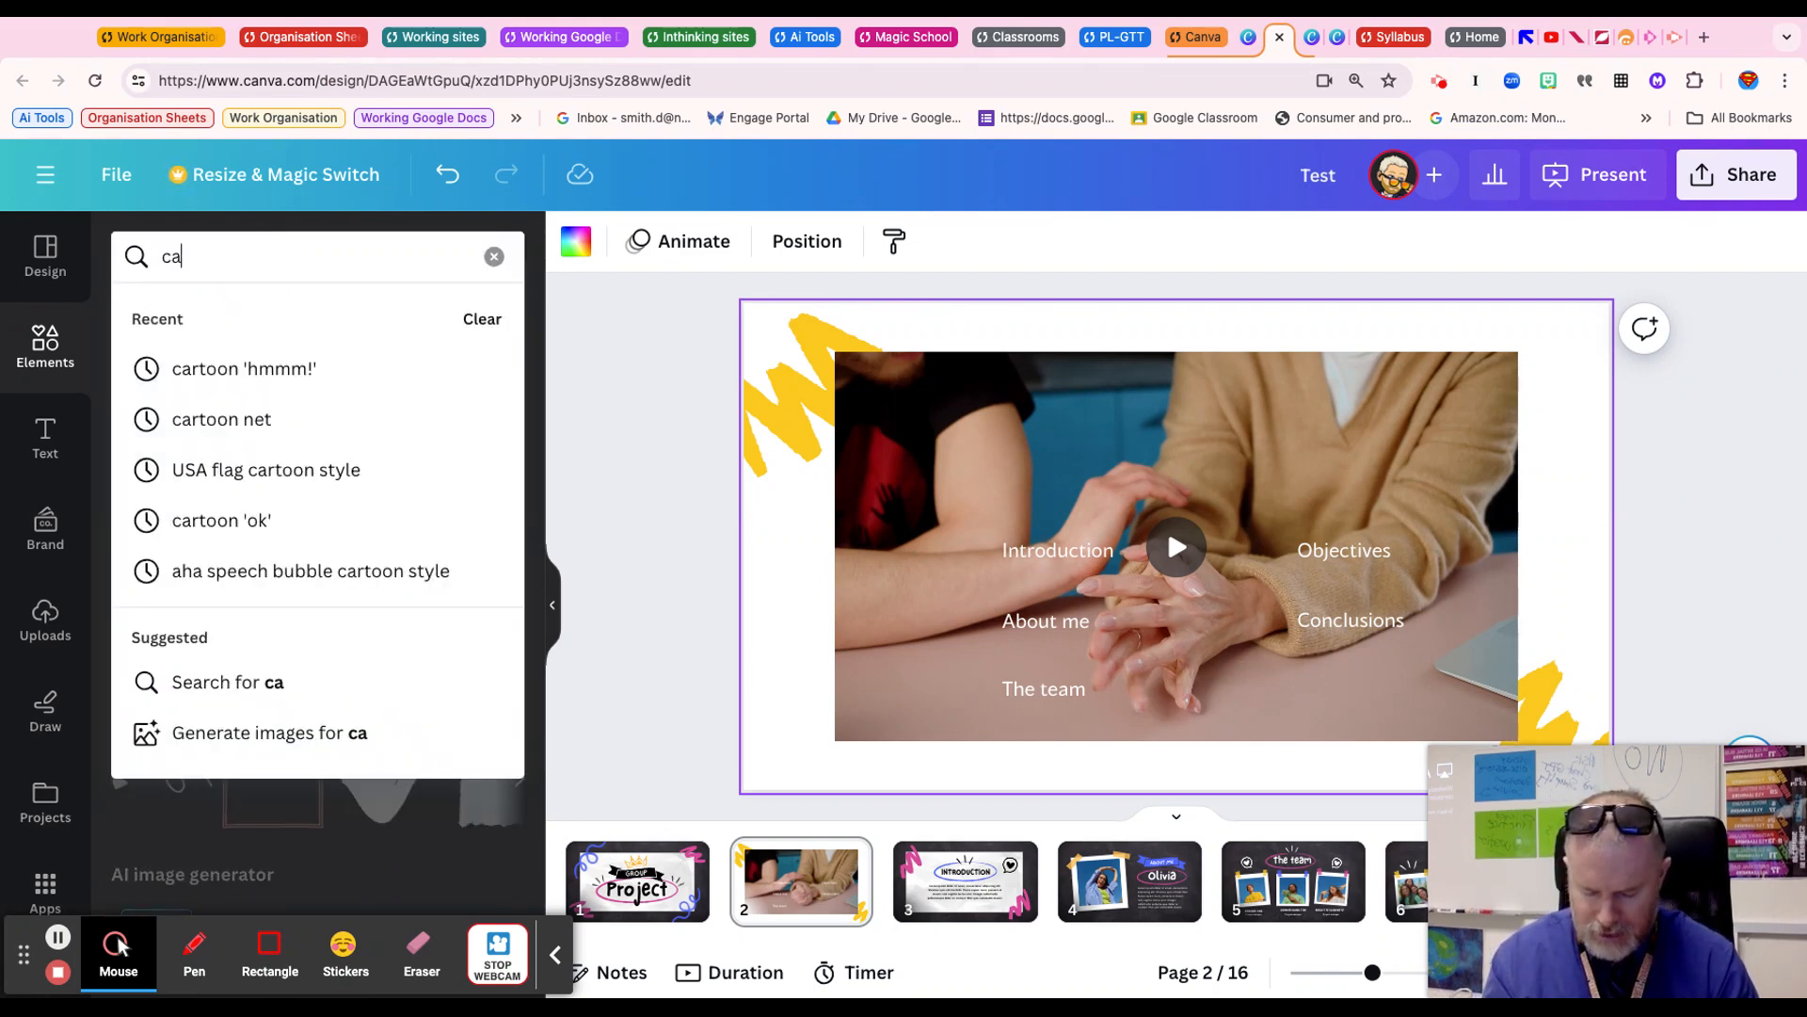
text(rtoon student)
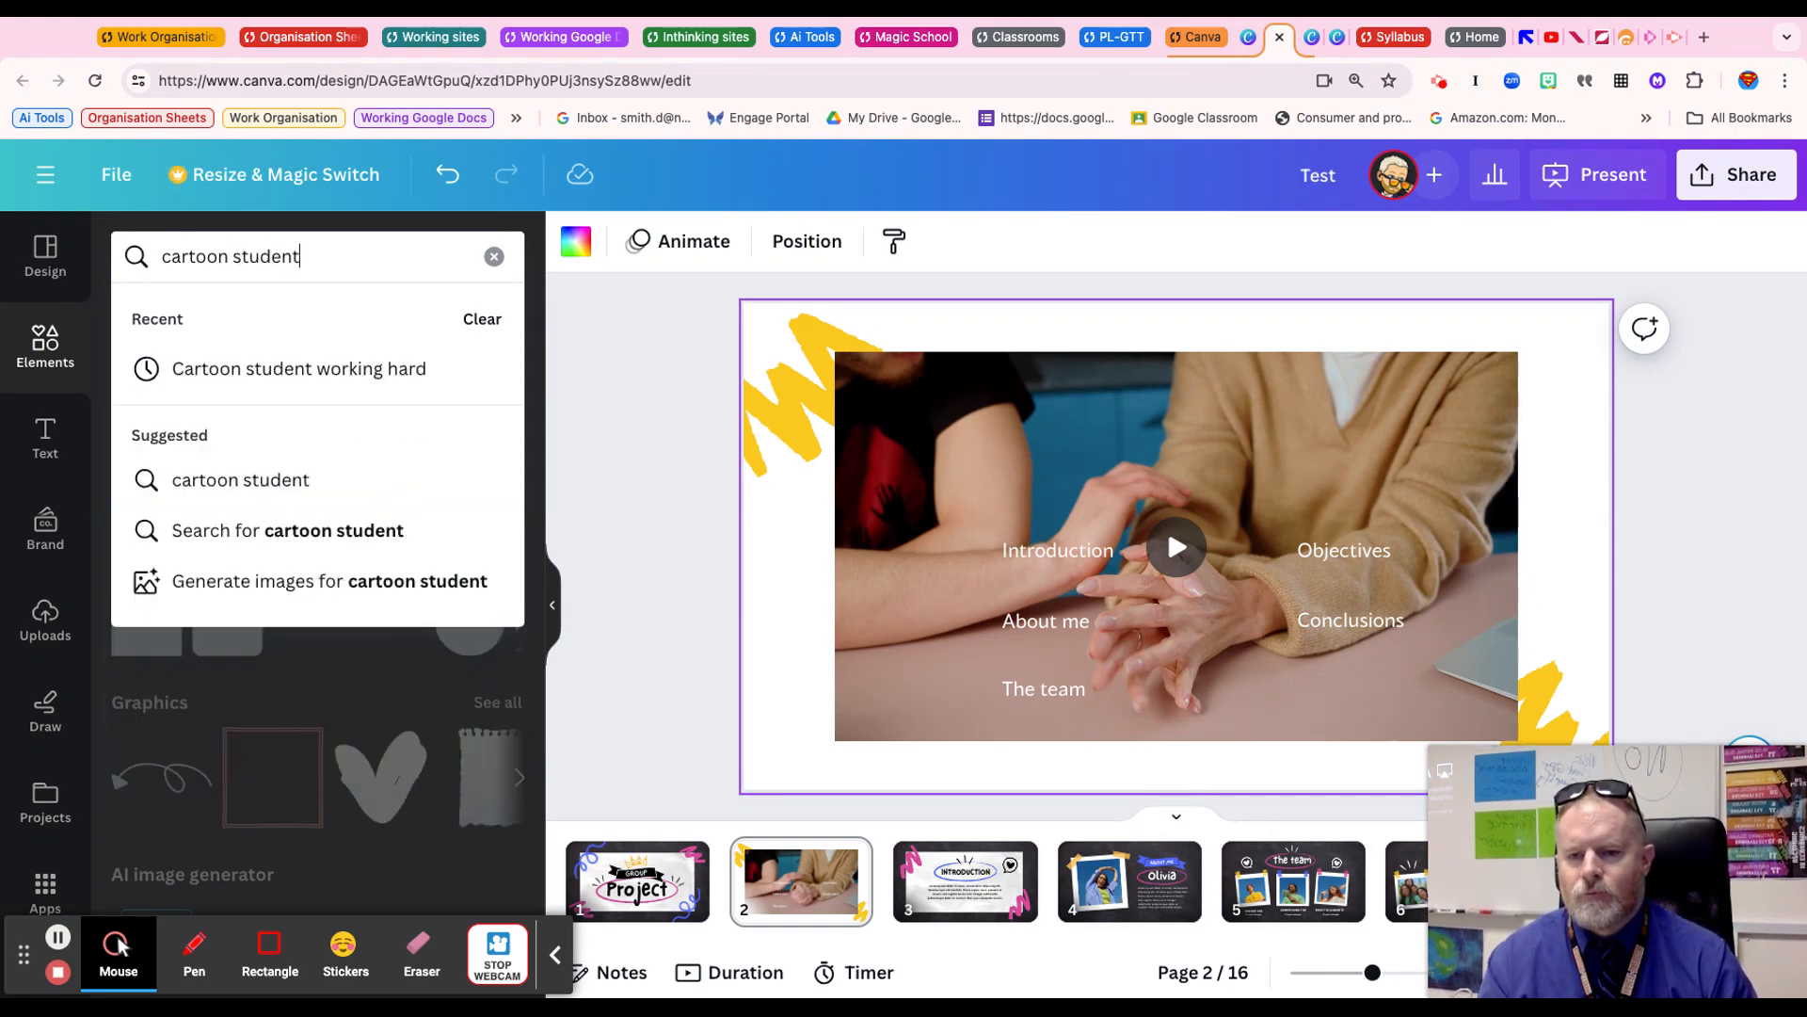
key(Return)
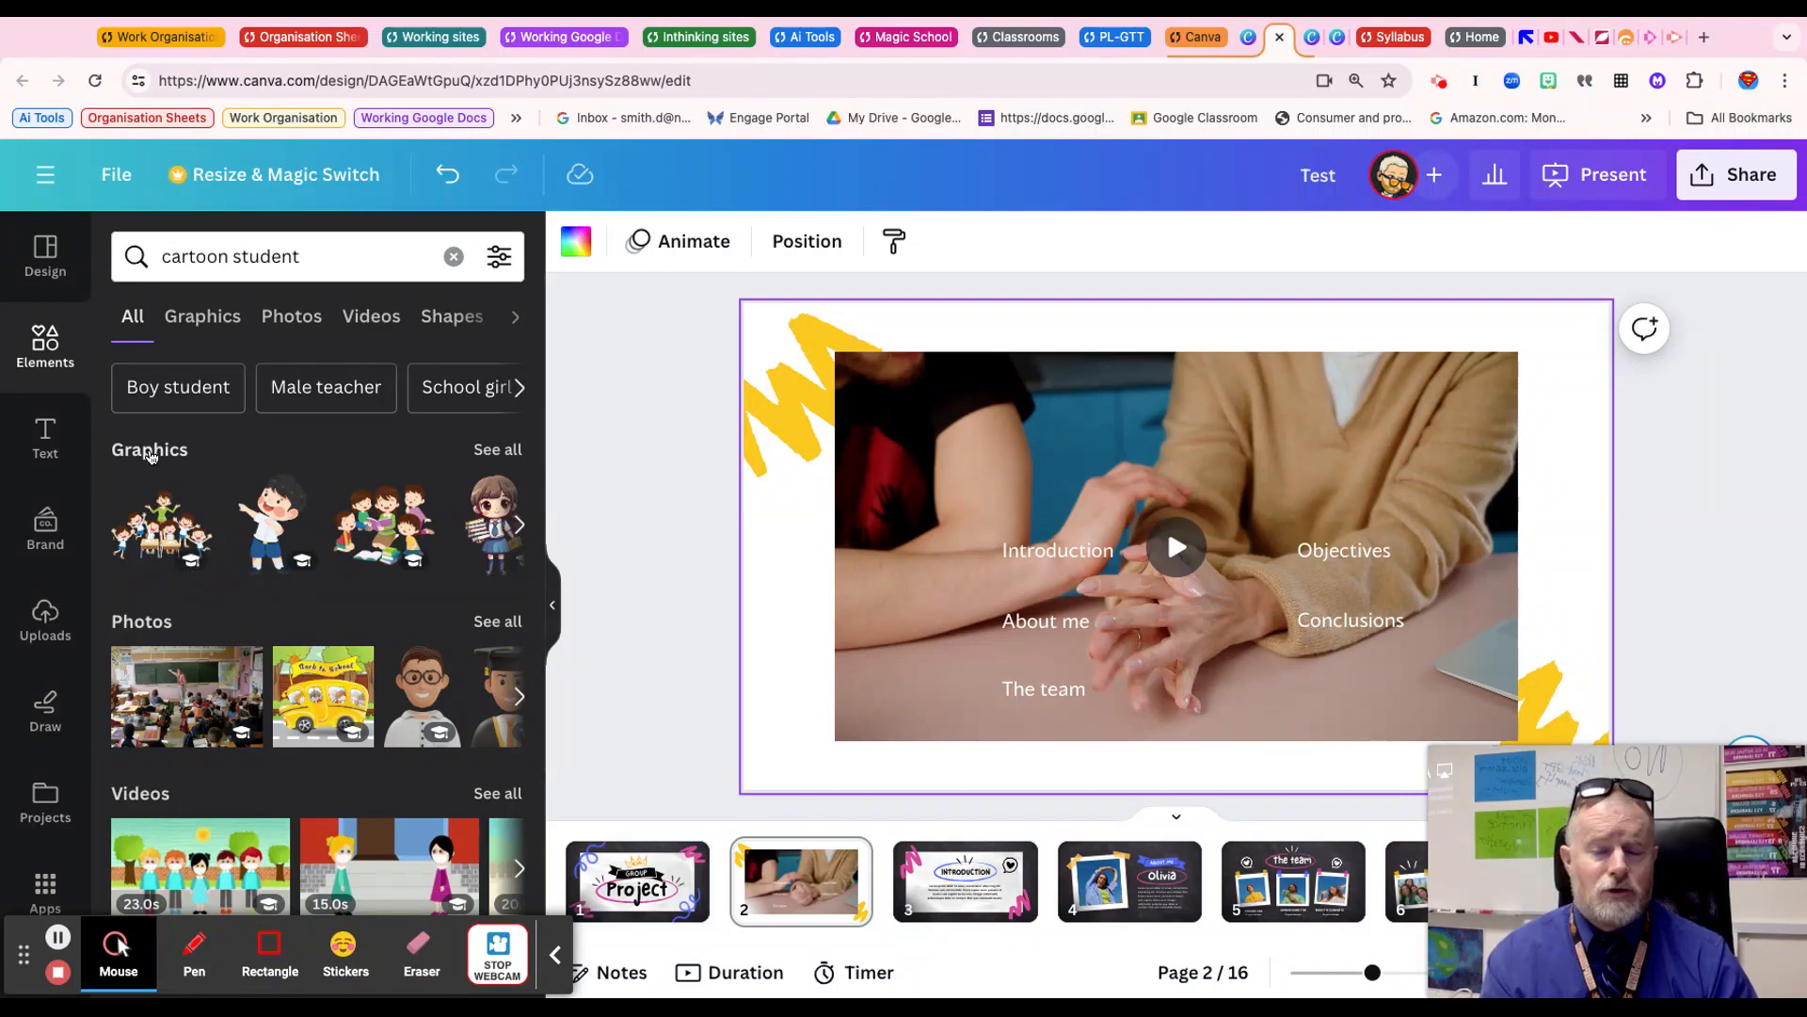
Delete the video of the folded hands from page 2
scroll(231, 632, down, 2)
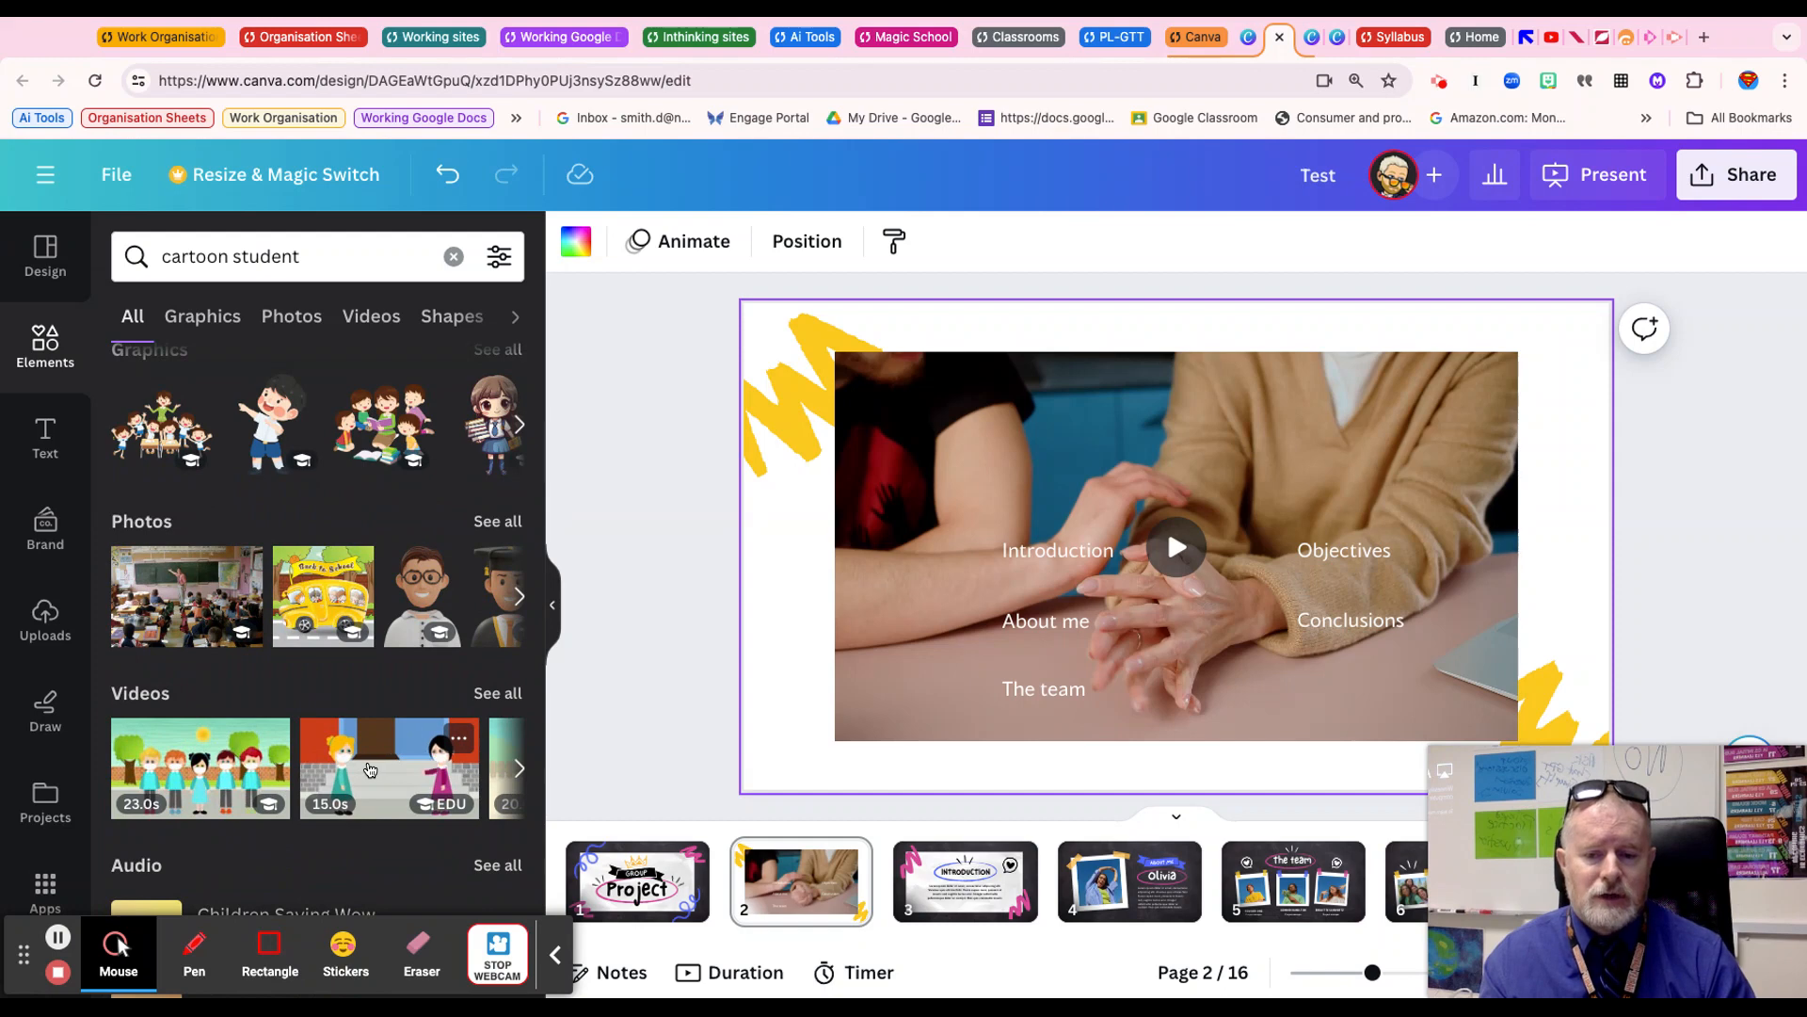
click(918, 633)
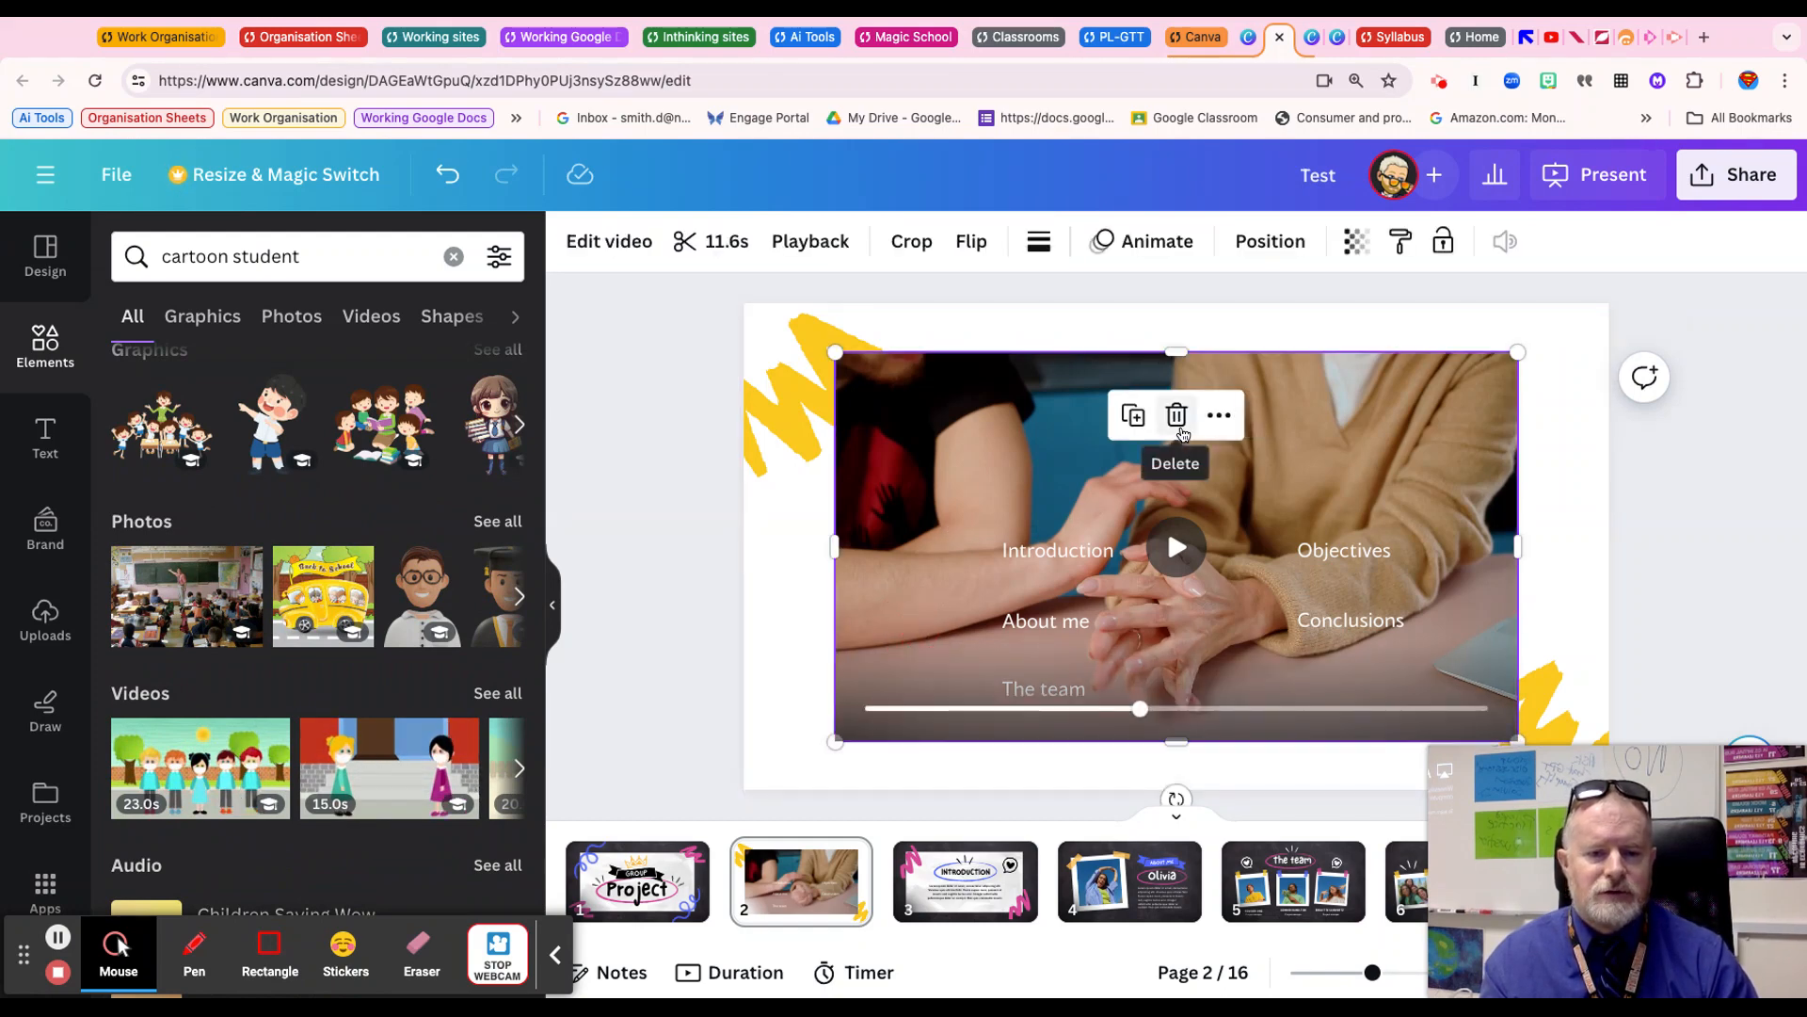
click(1181, 431)
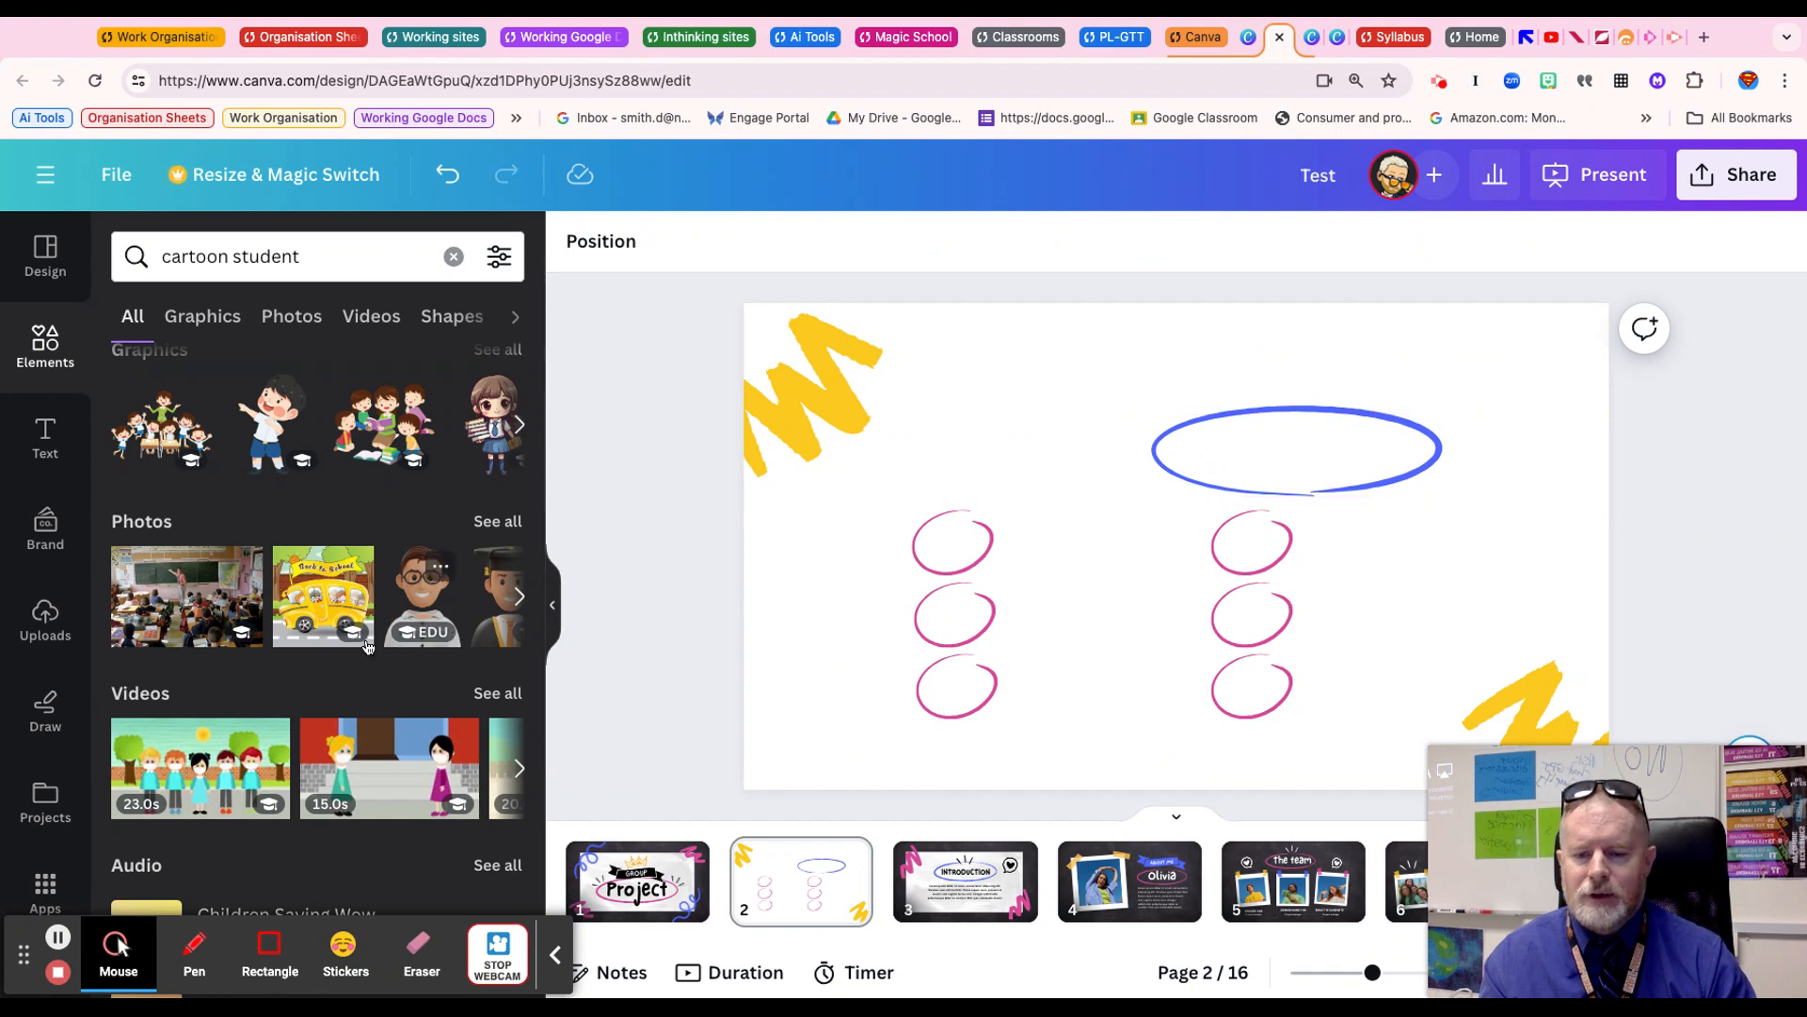
Show all cartoon student graphics, add the teacher with cheering pupils at desks to page 2 and enlarge it
scroll(414, 635, down, 2)
scroll(386, 643, up, 3)
scroll(375, 646, up, 1)
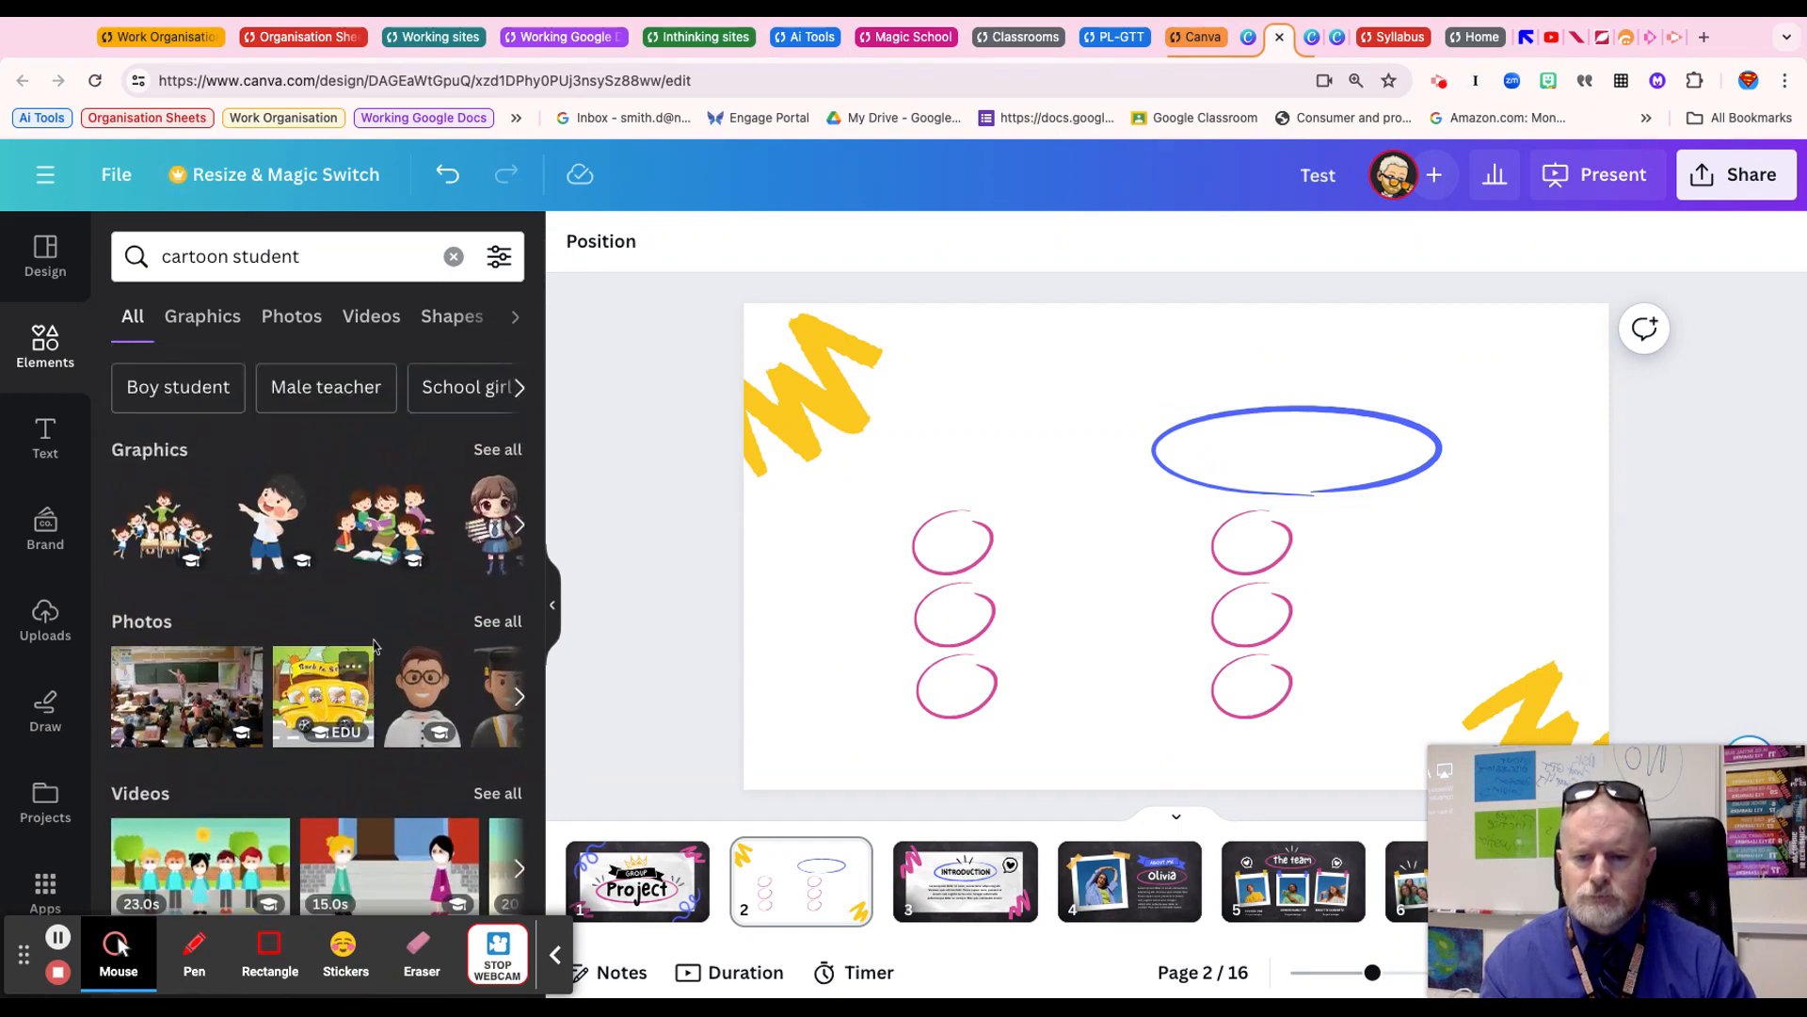
scroll(375, 645, down, 1)
scroll(372, 649, up, 1)
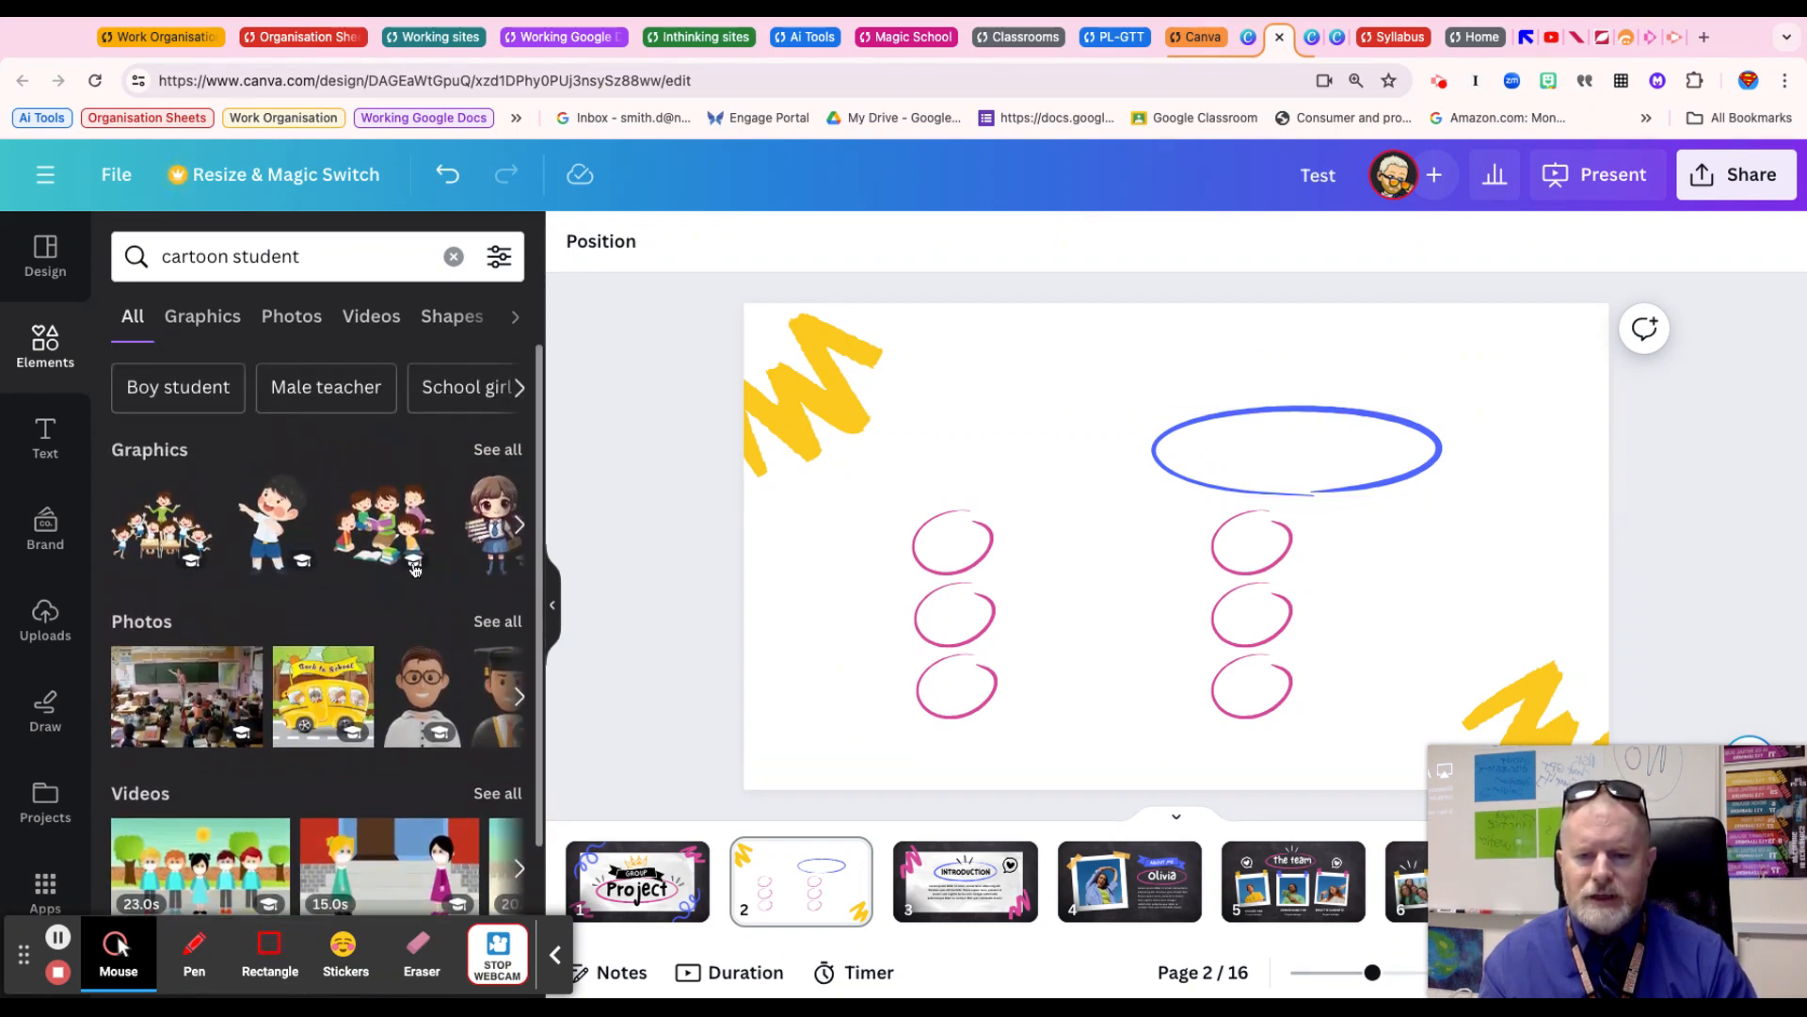
click(499, 454)
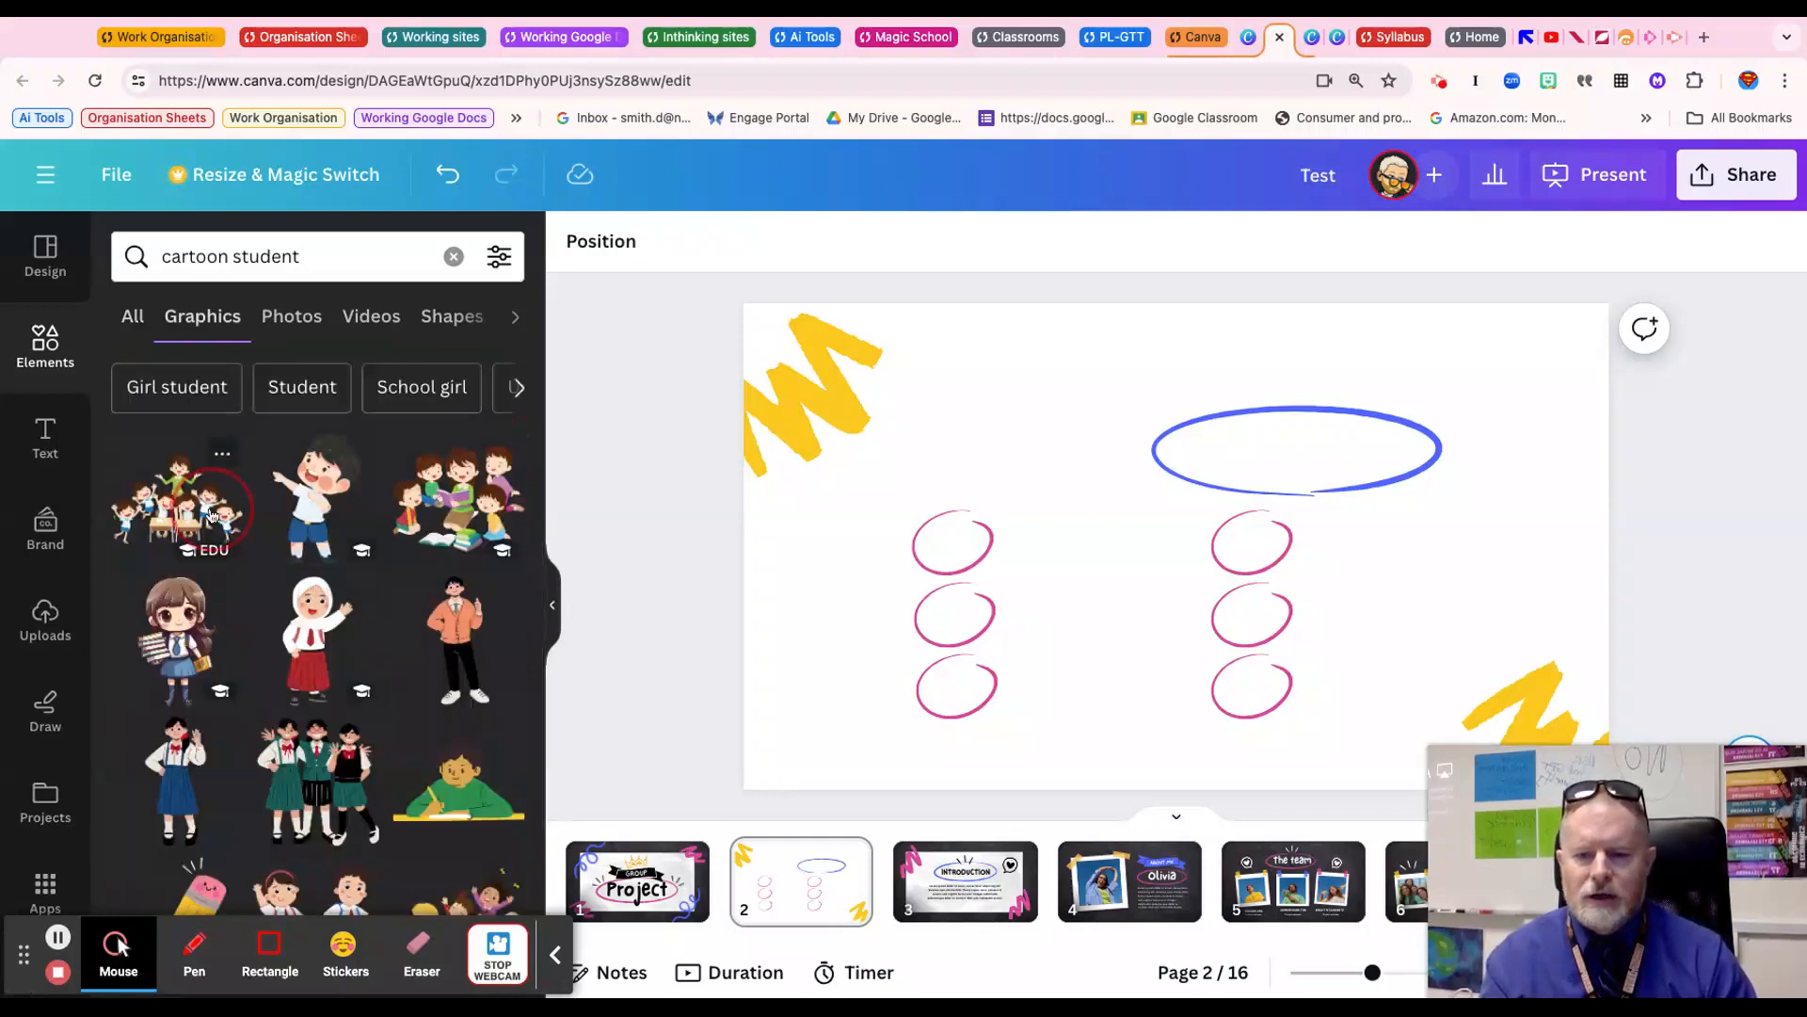
click(177, 499)
mouse_move(956, 489)
mouse_down()
mouse_move(1051, 500)
mouse_move(979, 491)
mouse_up()
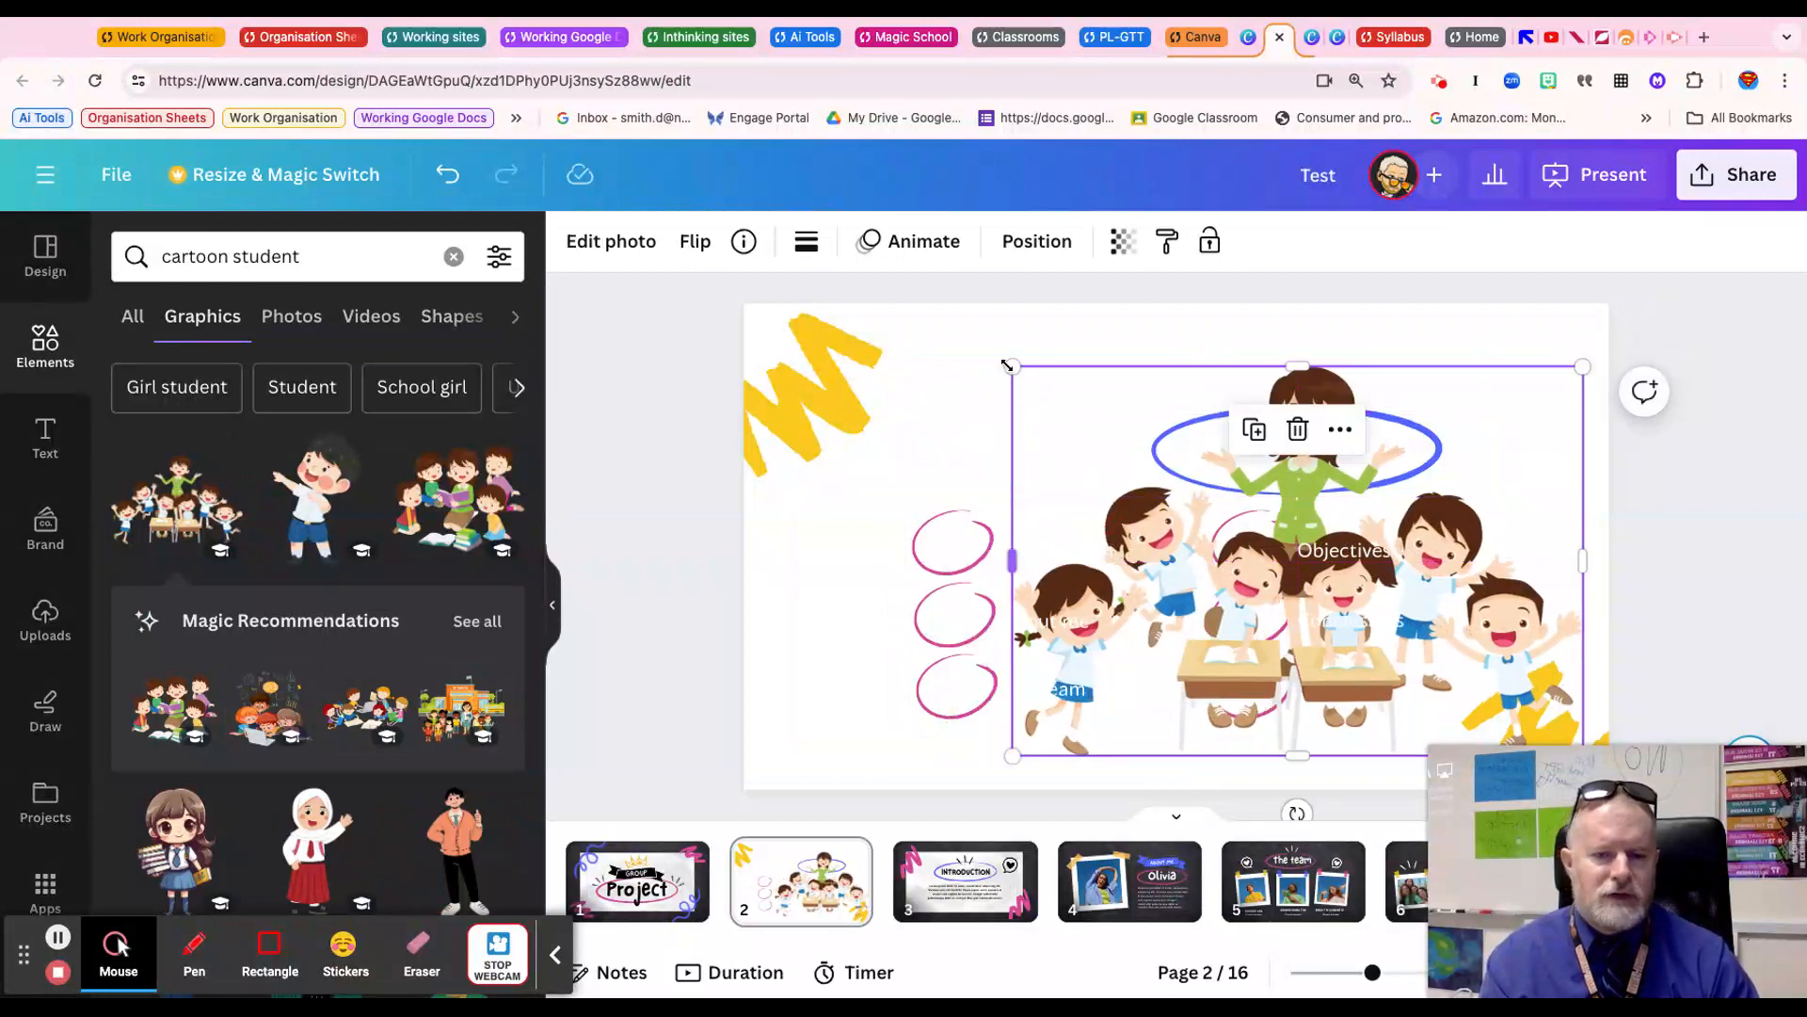
scroll(348, 555, down, 2)
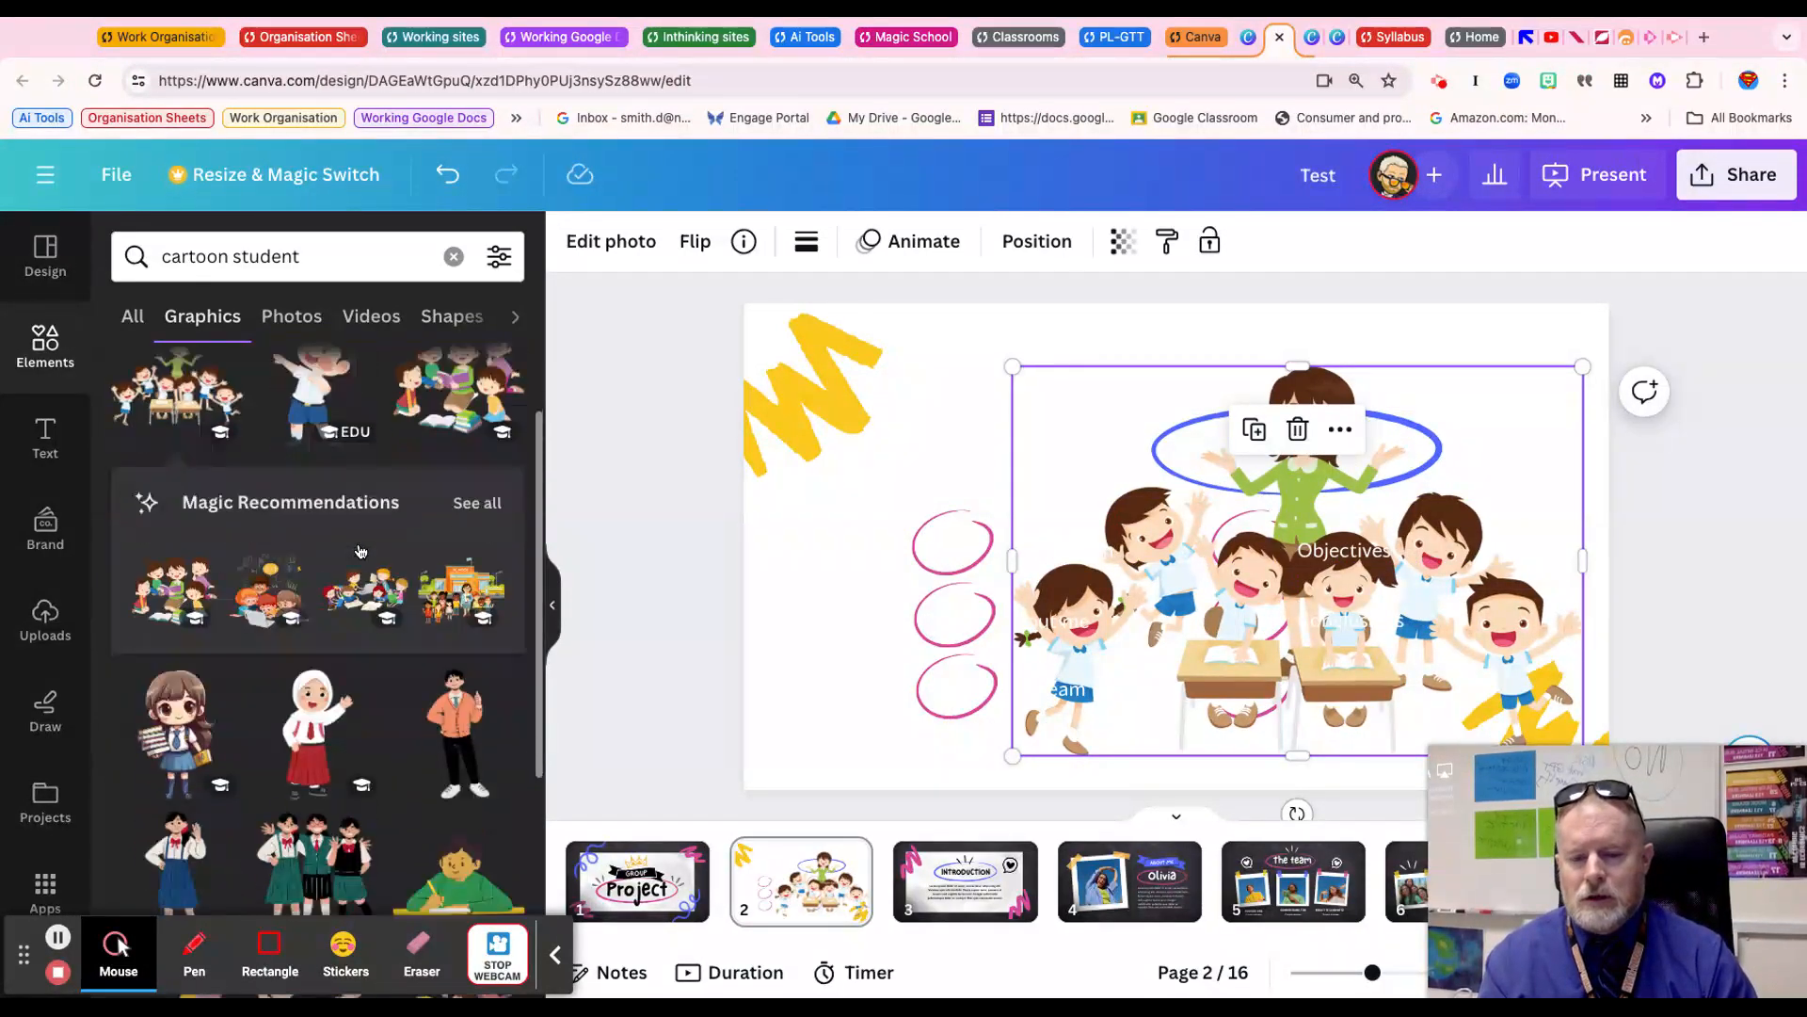
Try to extend the classroom graphic on page 2 with Magic Expand at the Whole Page size
click(595, 246)
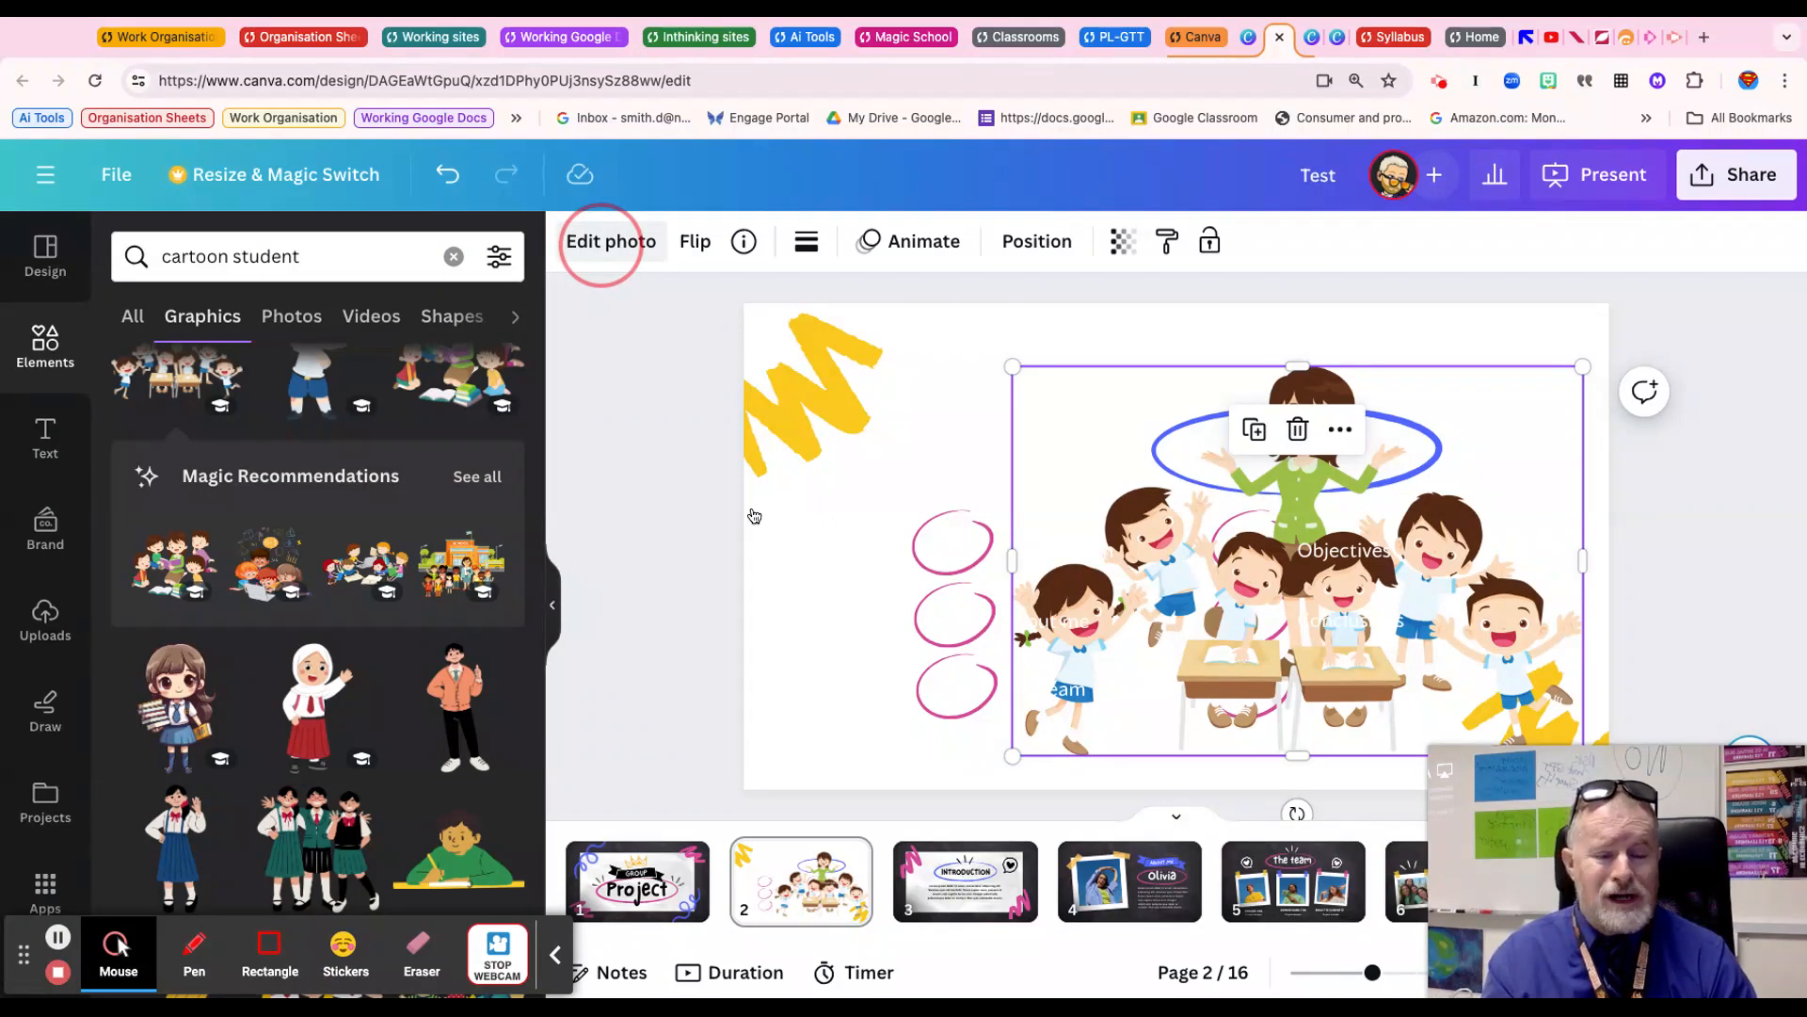
key(ctrl+slash)
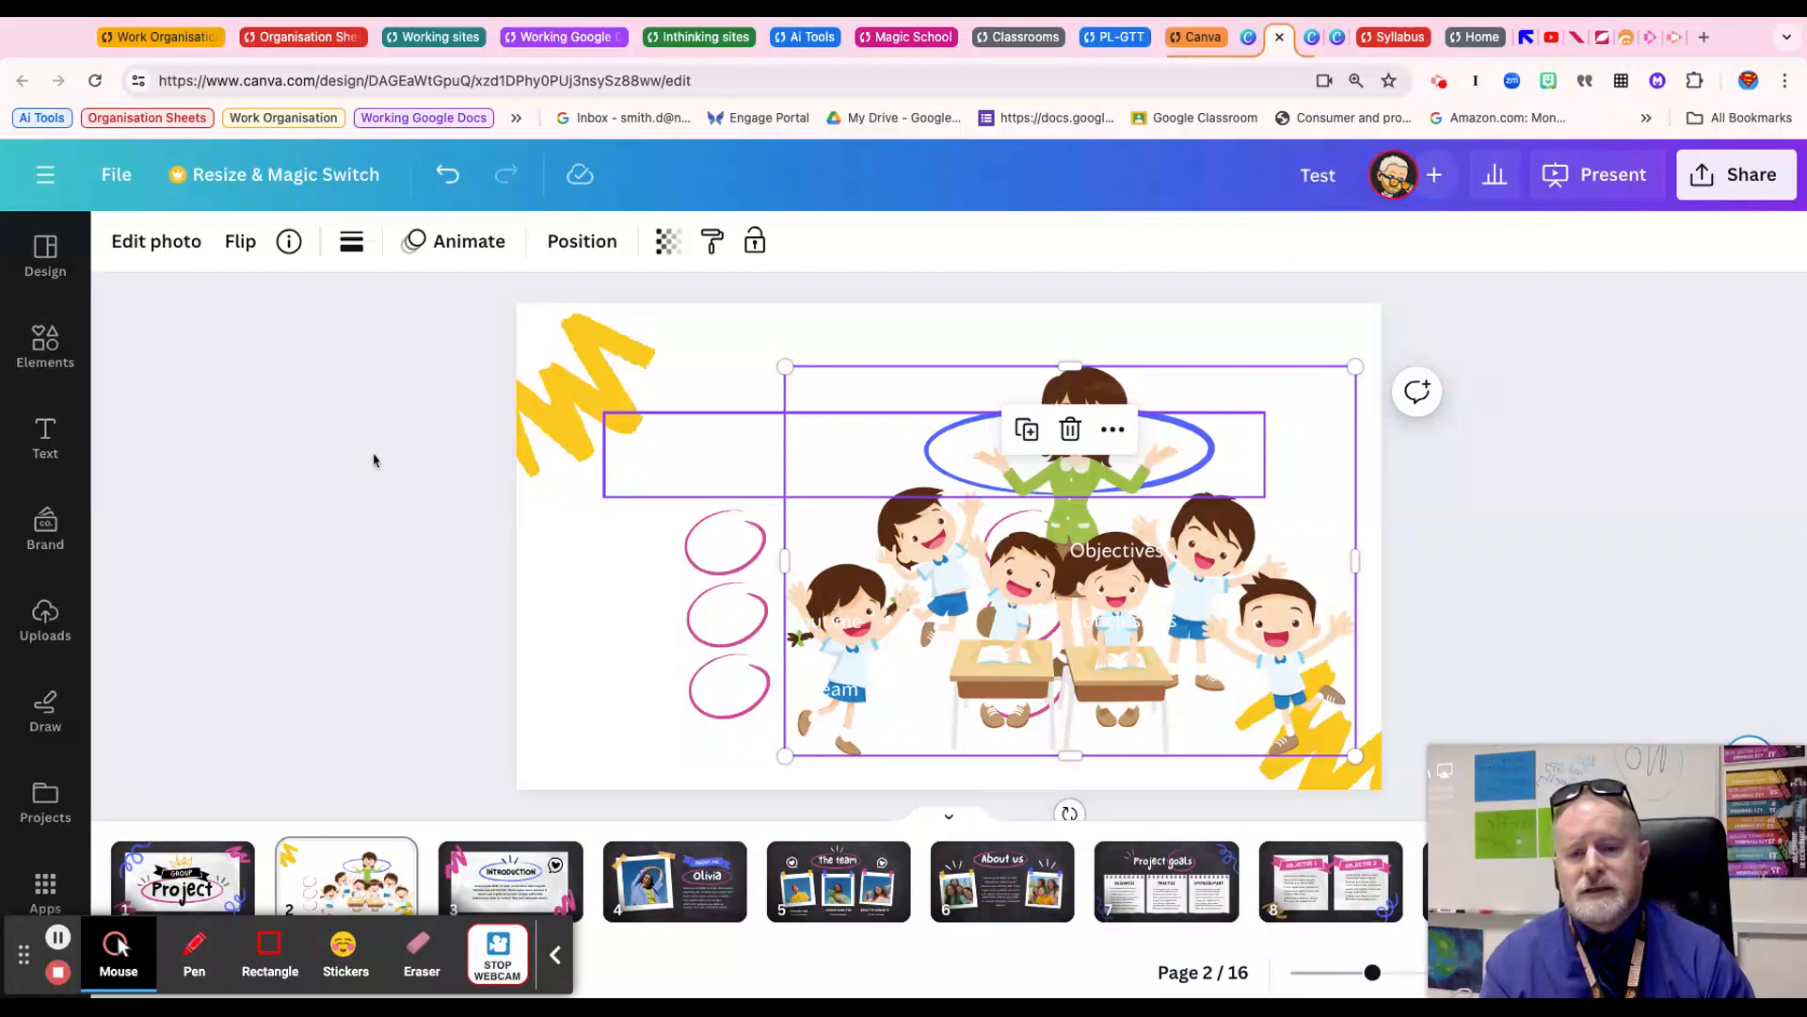
click(156, 250)
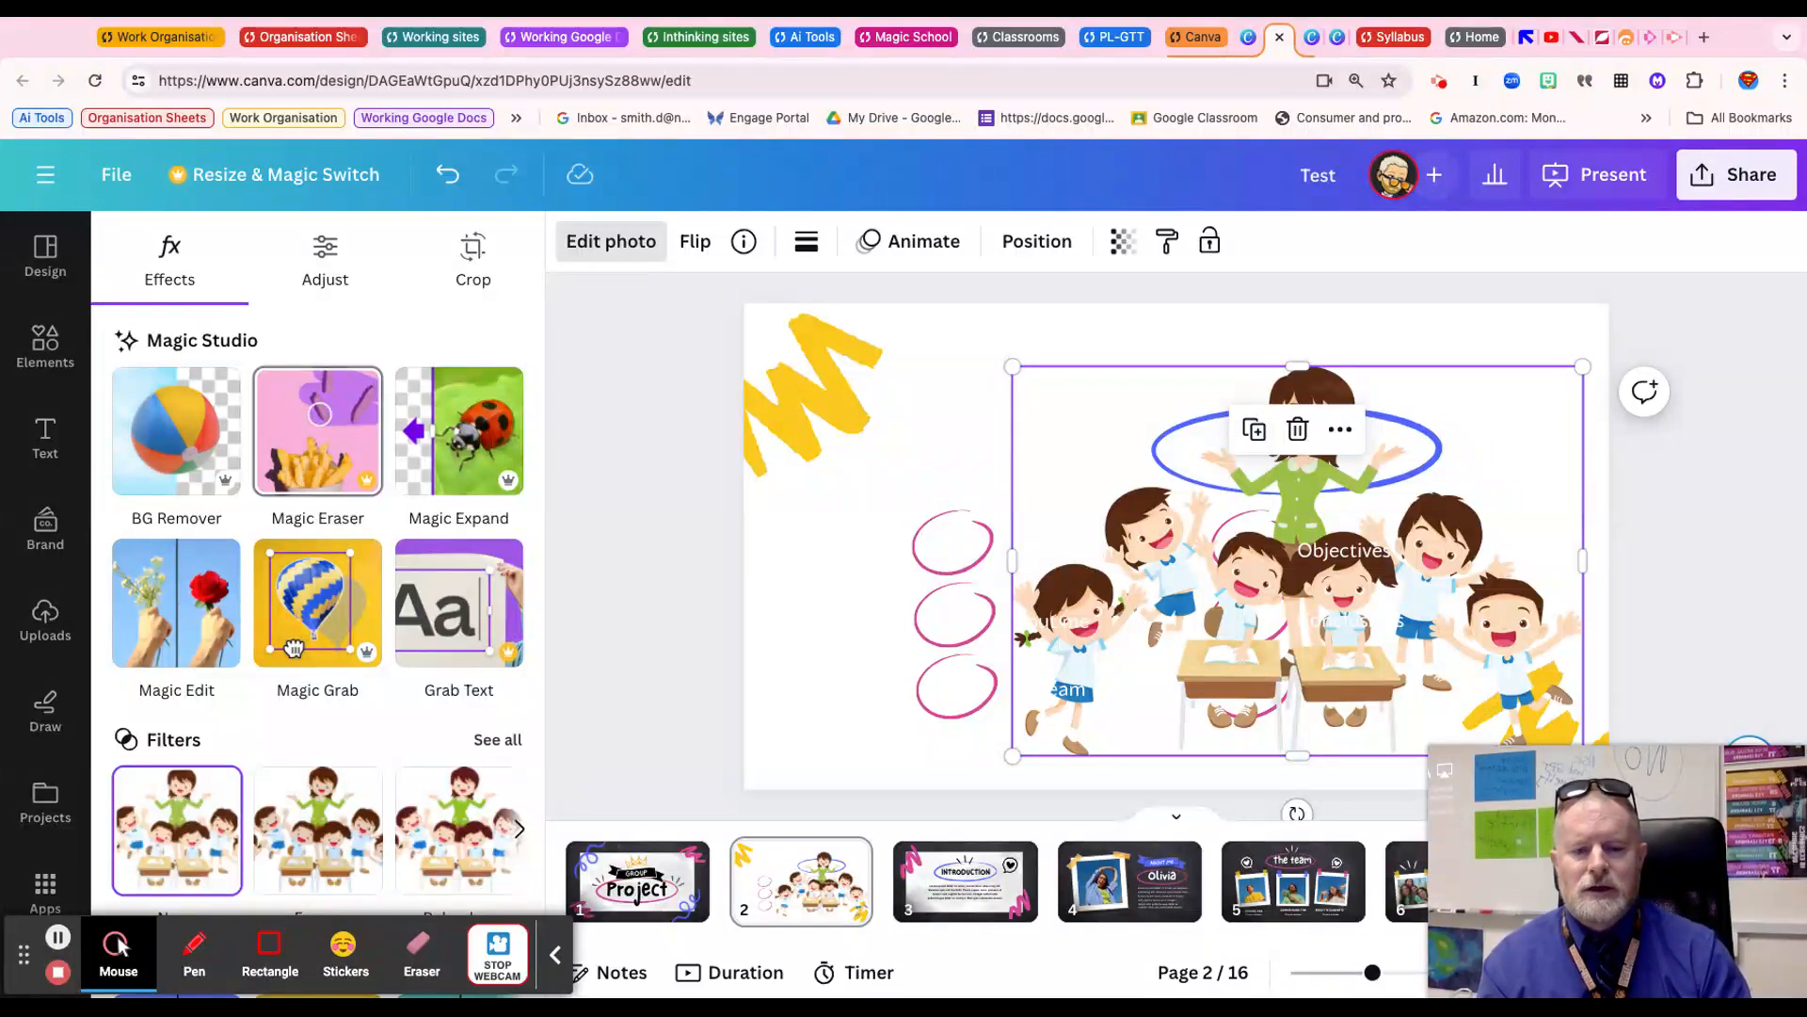
click(474, 438)
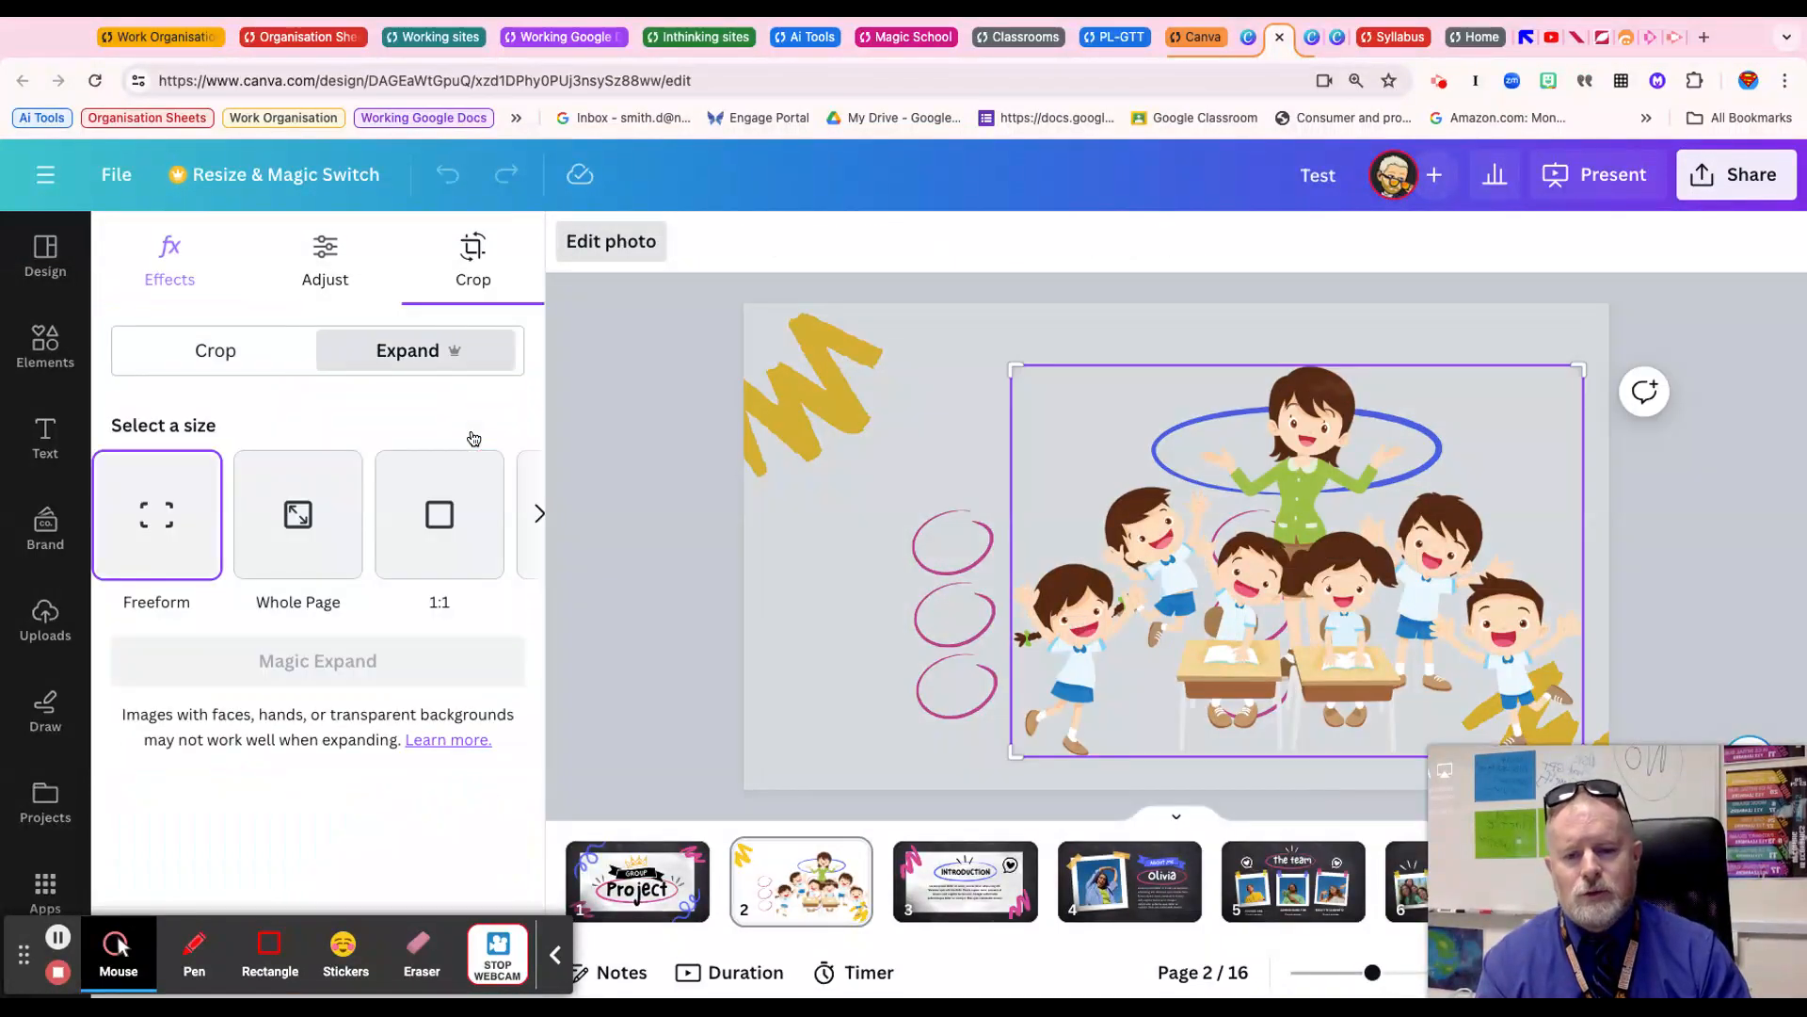
click(317, 534)
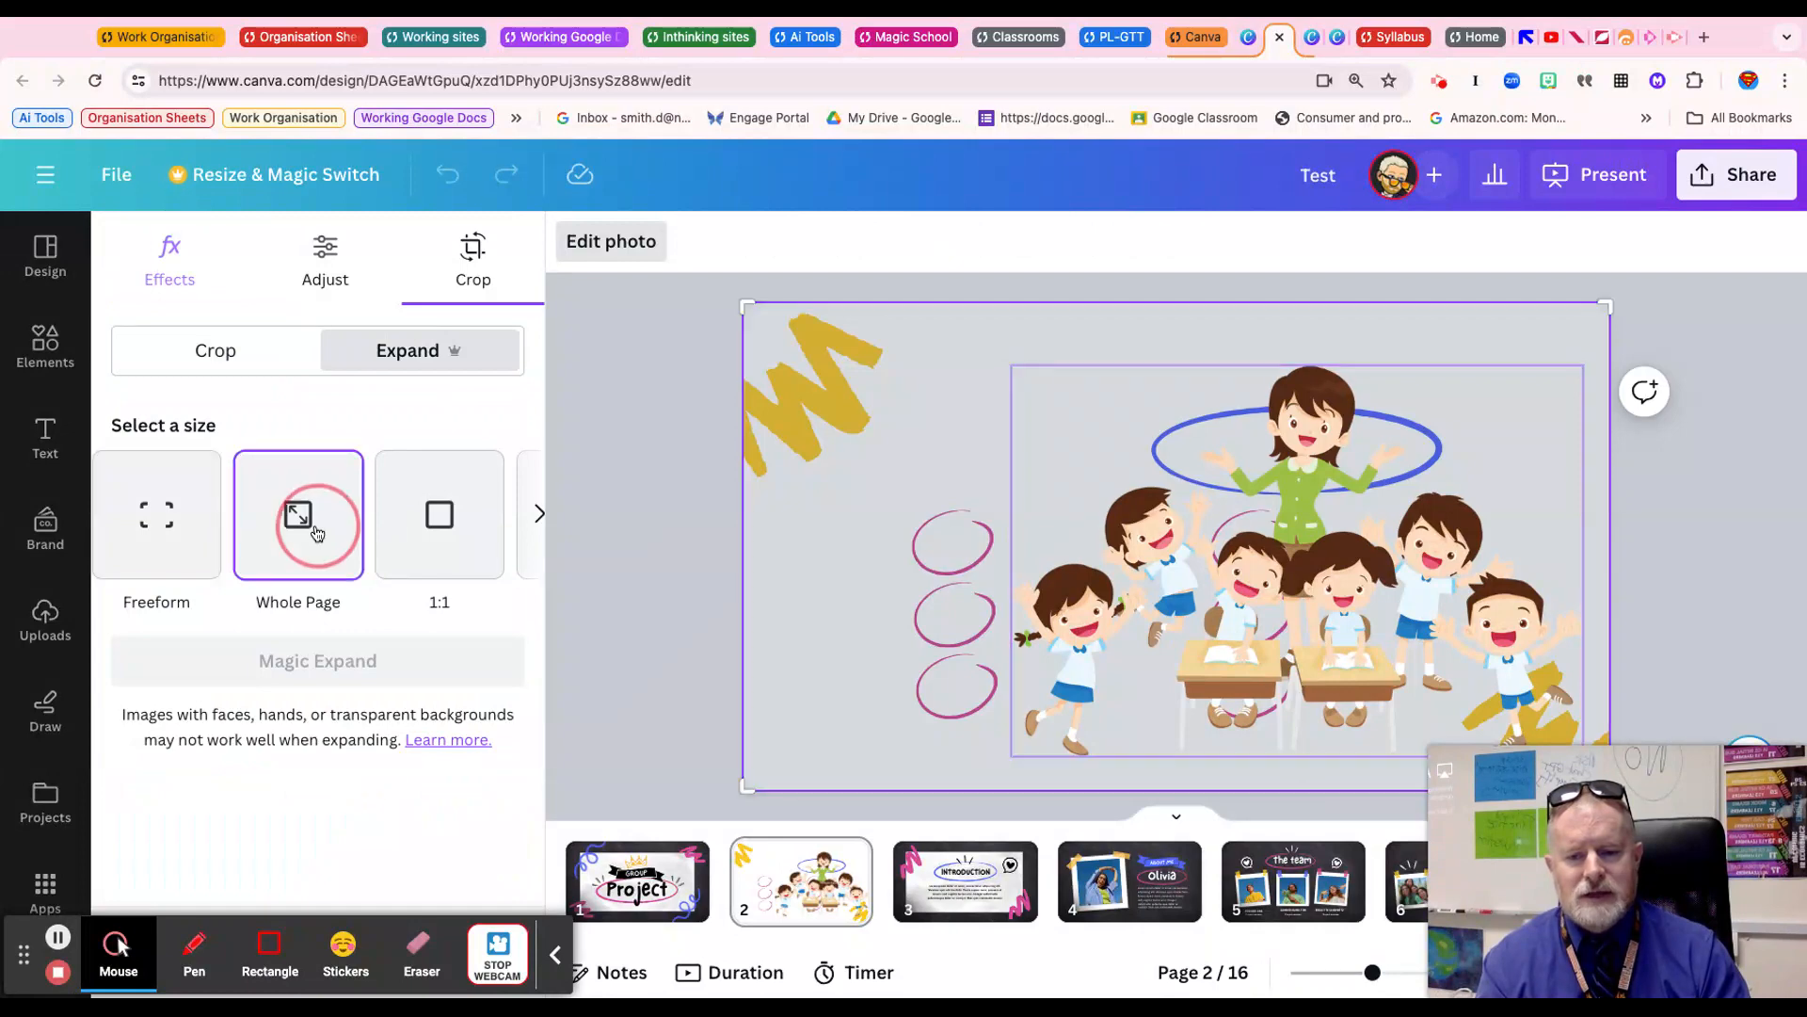
click(344, 665)
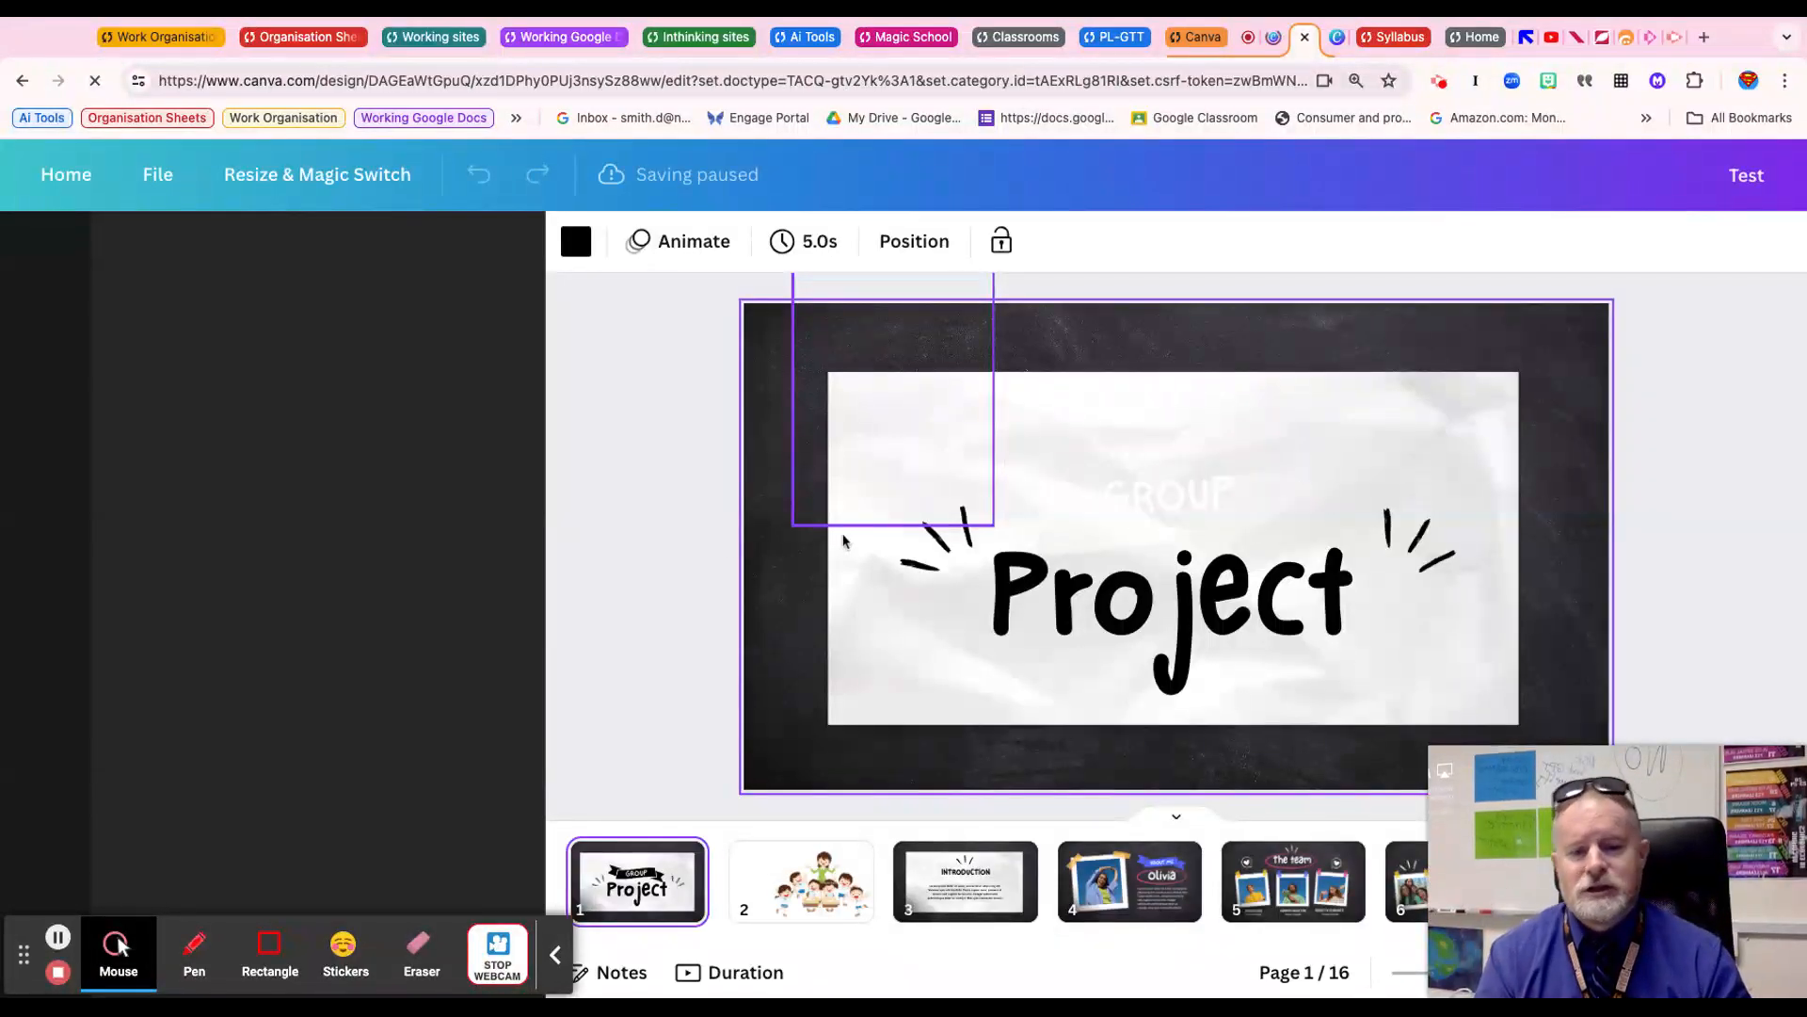
Try the Brand Kit orange, yellow and lime green as page 2's background, then set it to the Brand Kit blue #00afd7
click(781, 882)
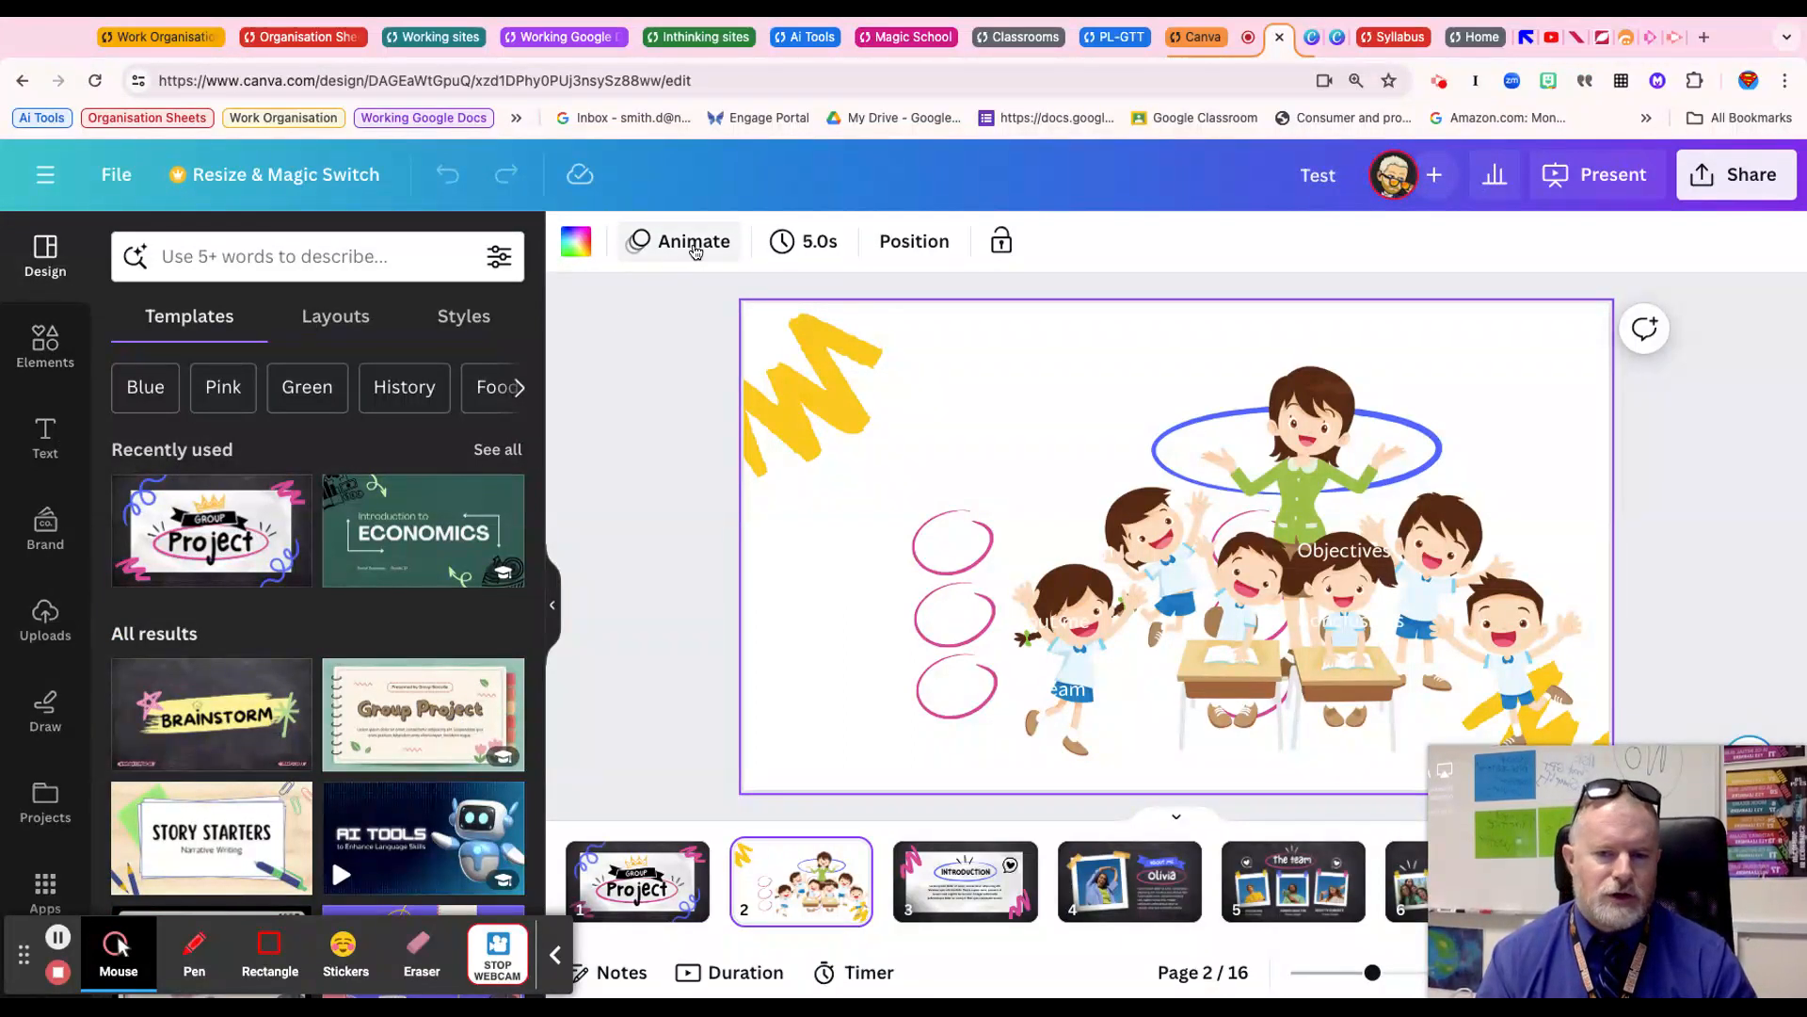
click(577, 246)
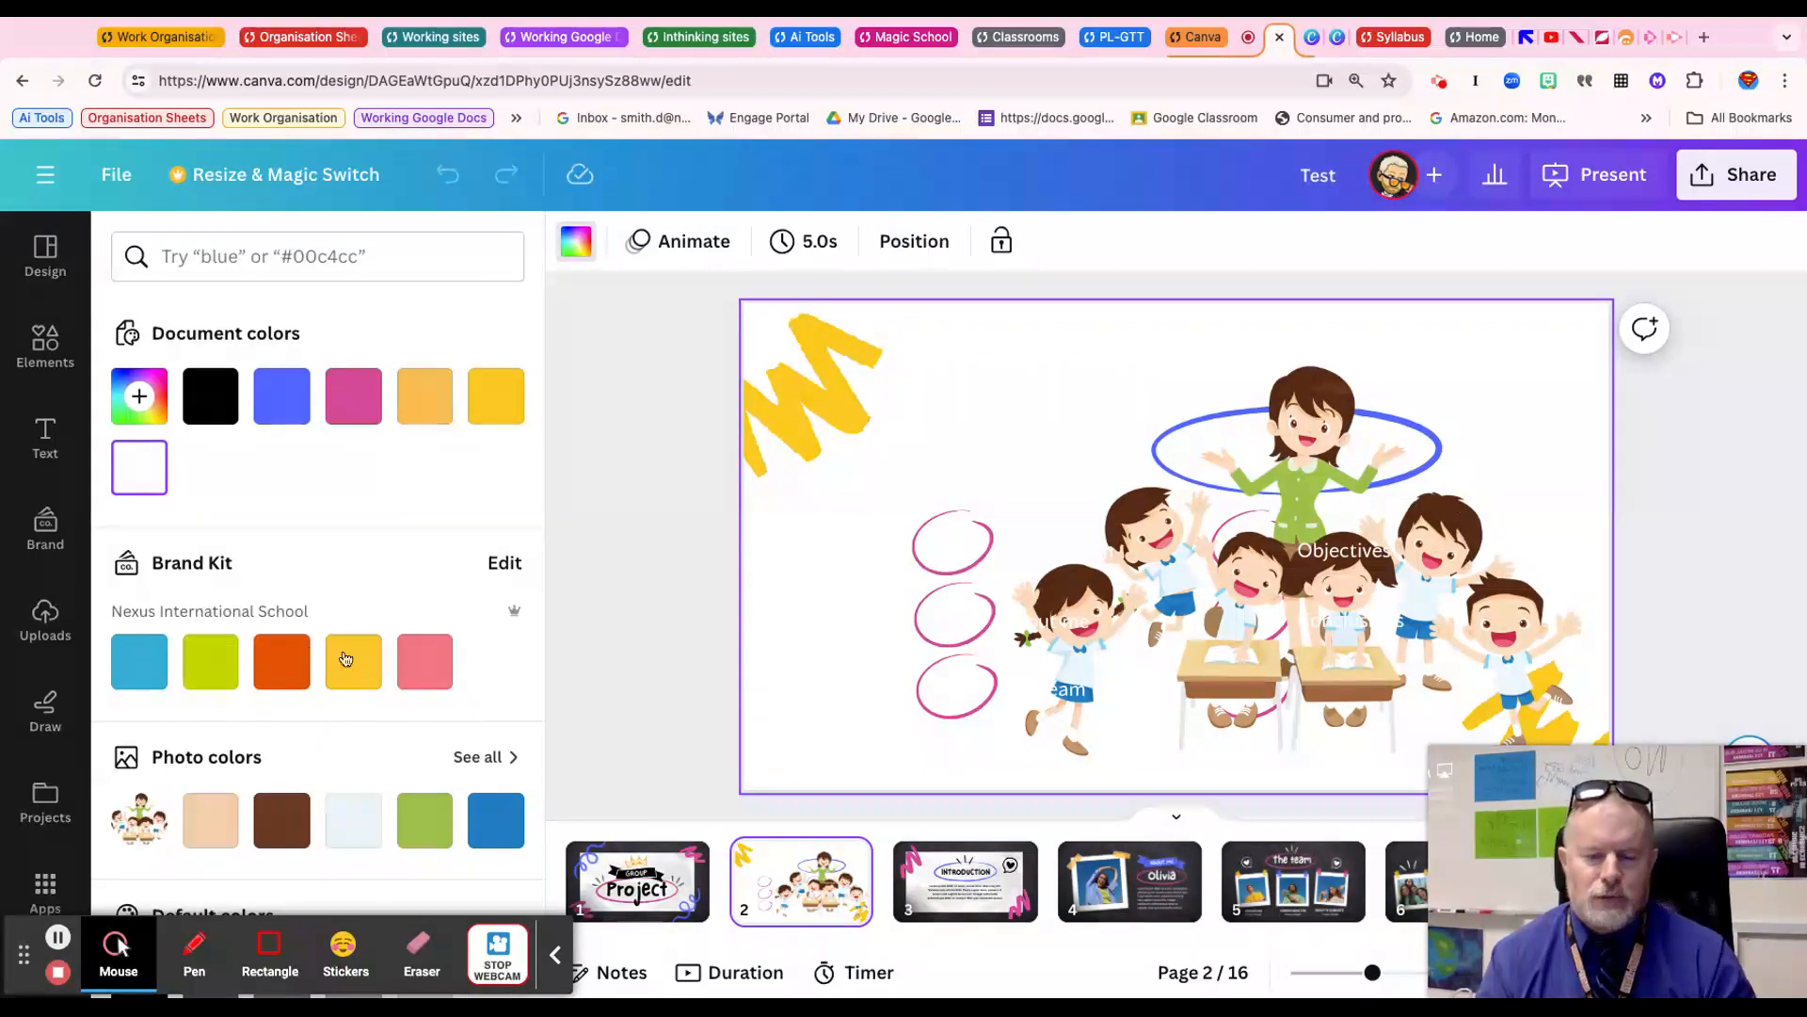
click(288, 676)
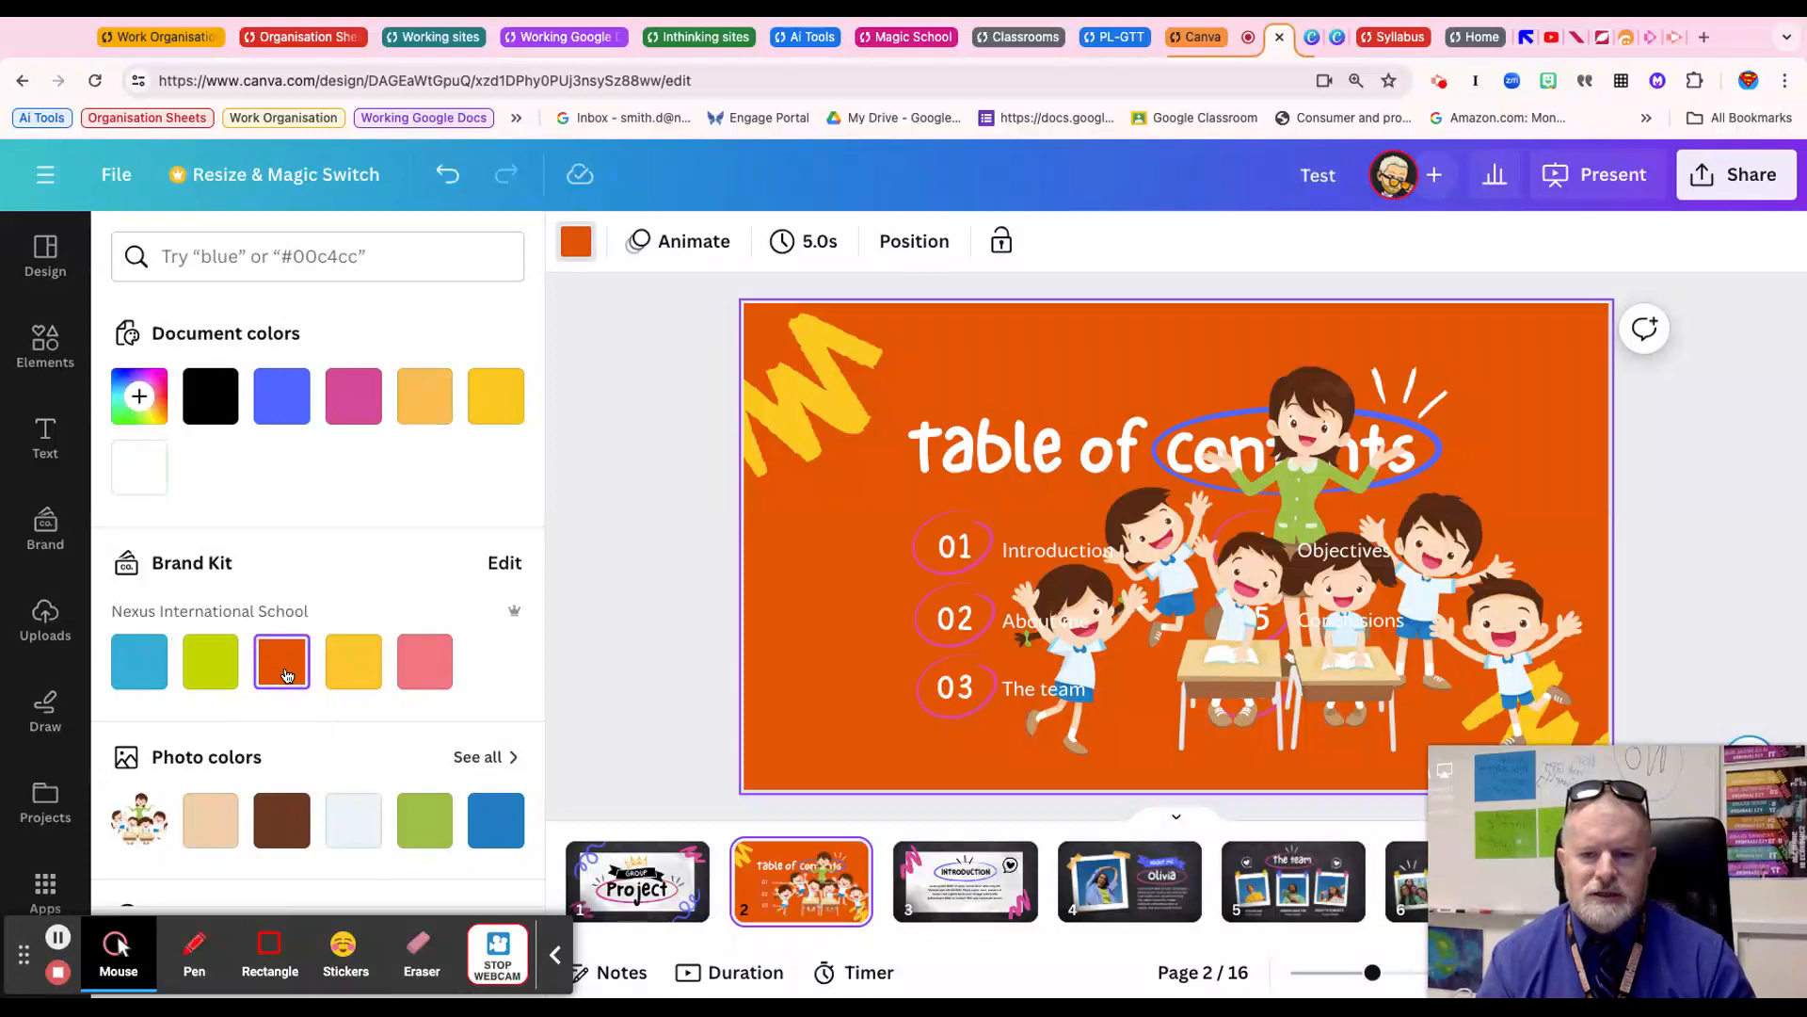
click(353, 662)
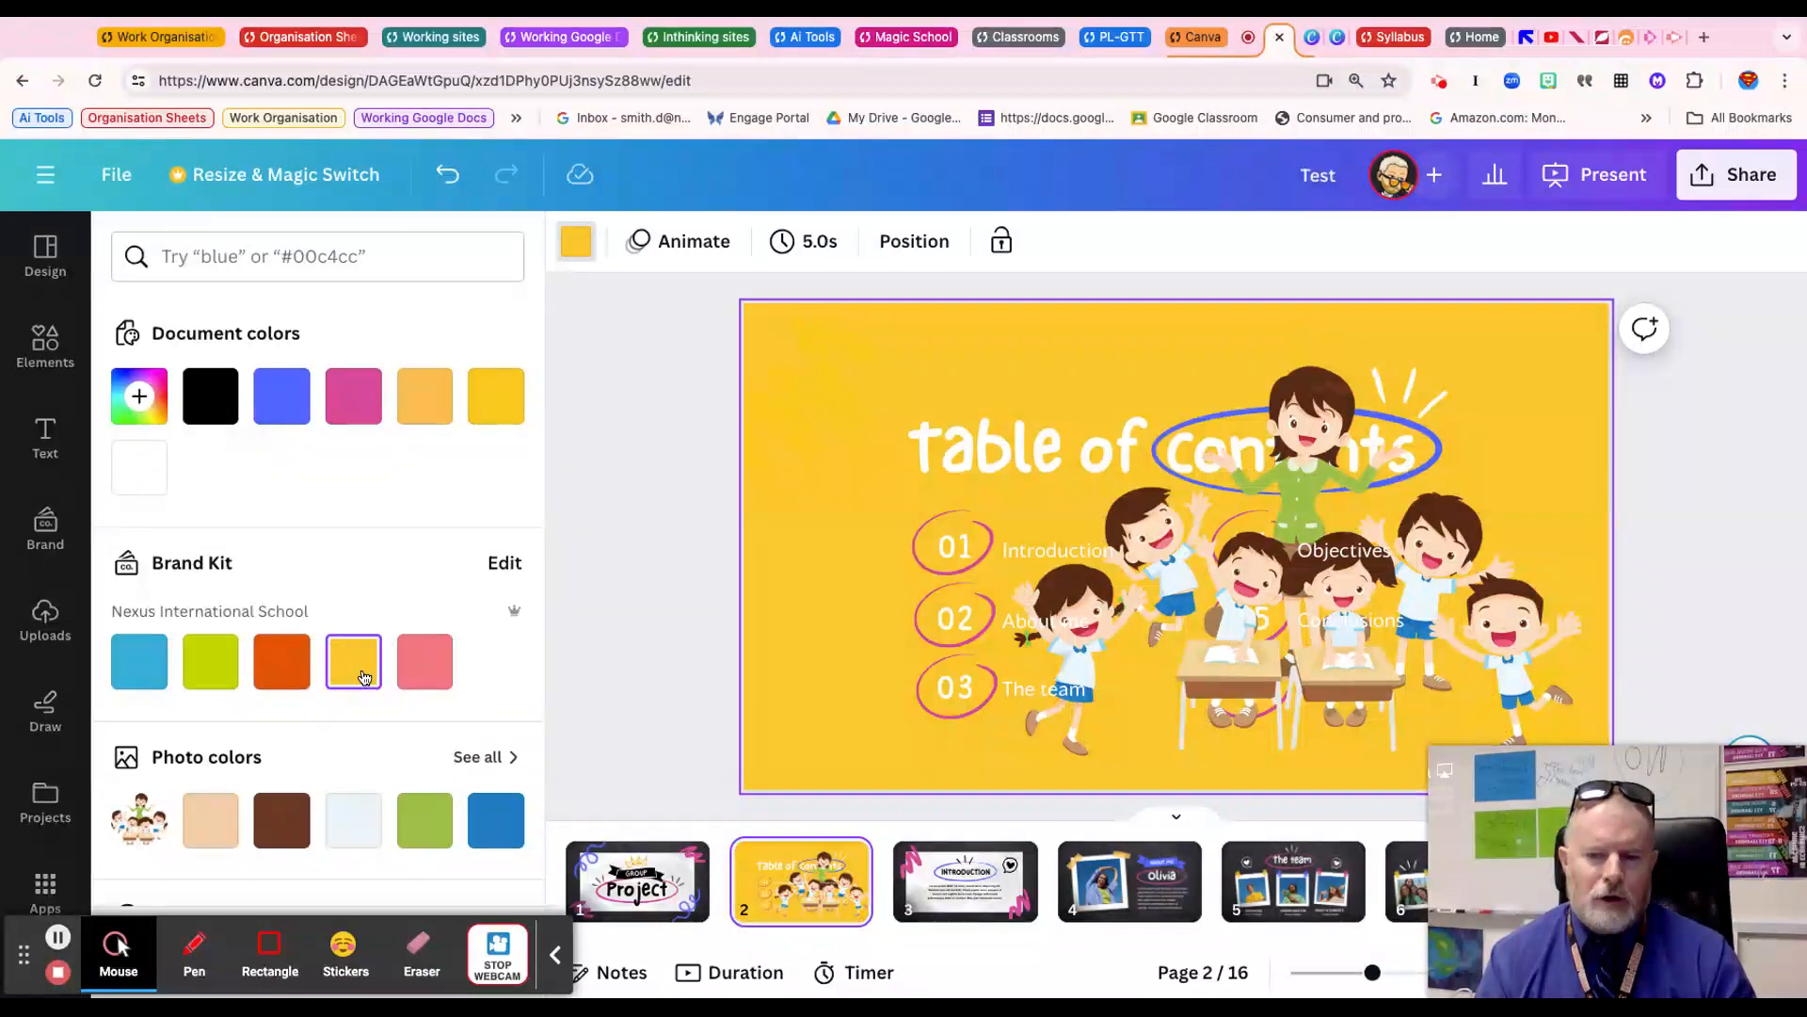
click(210, 664)
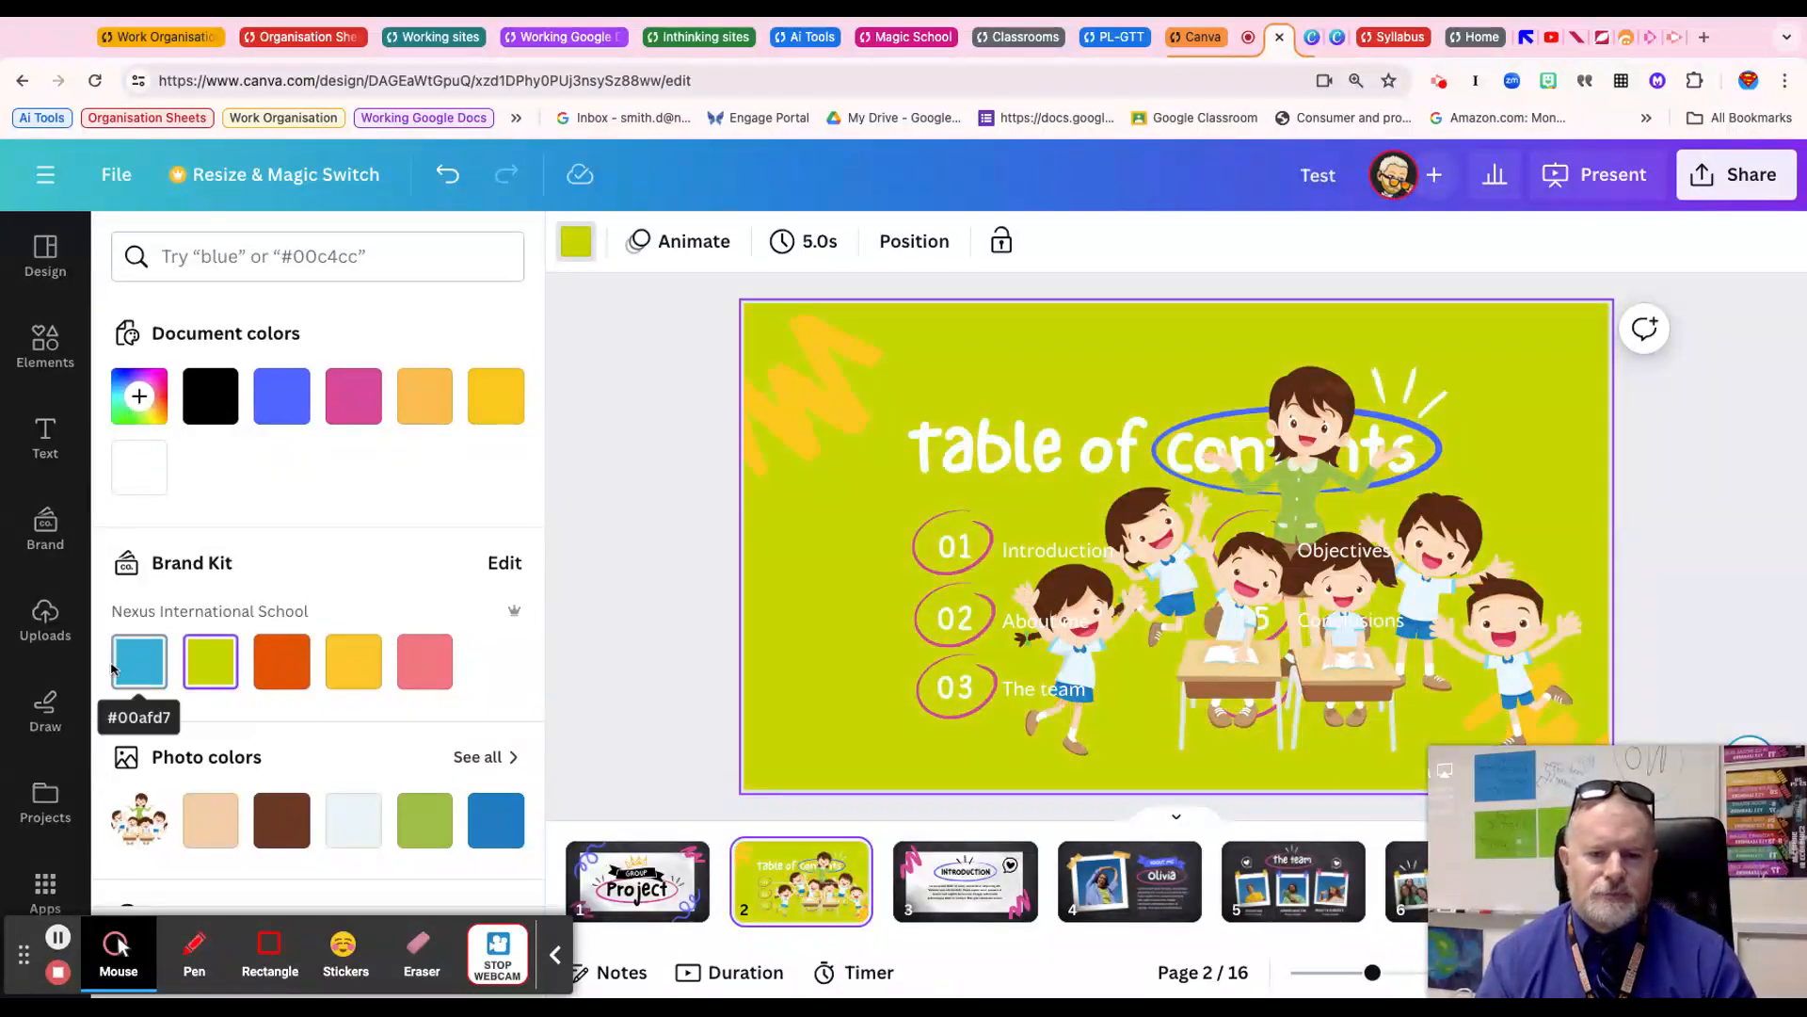
click(138, 672)
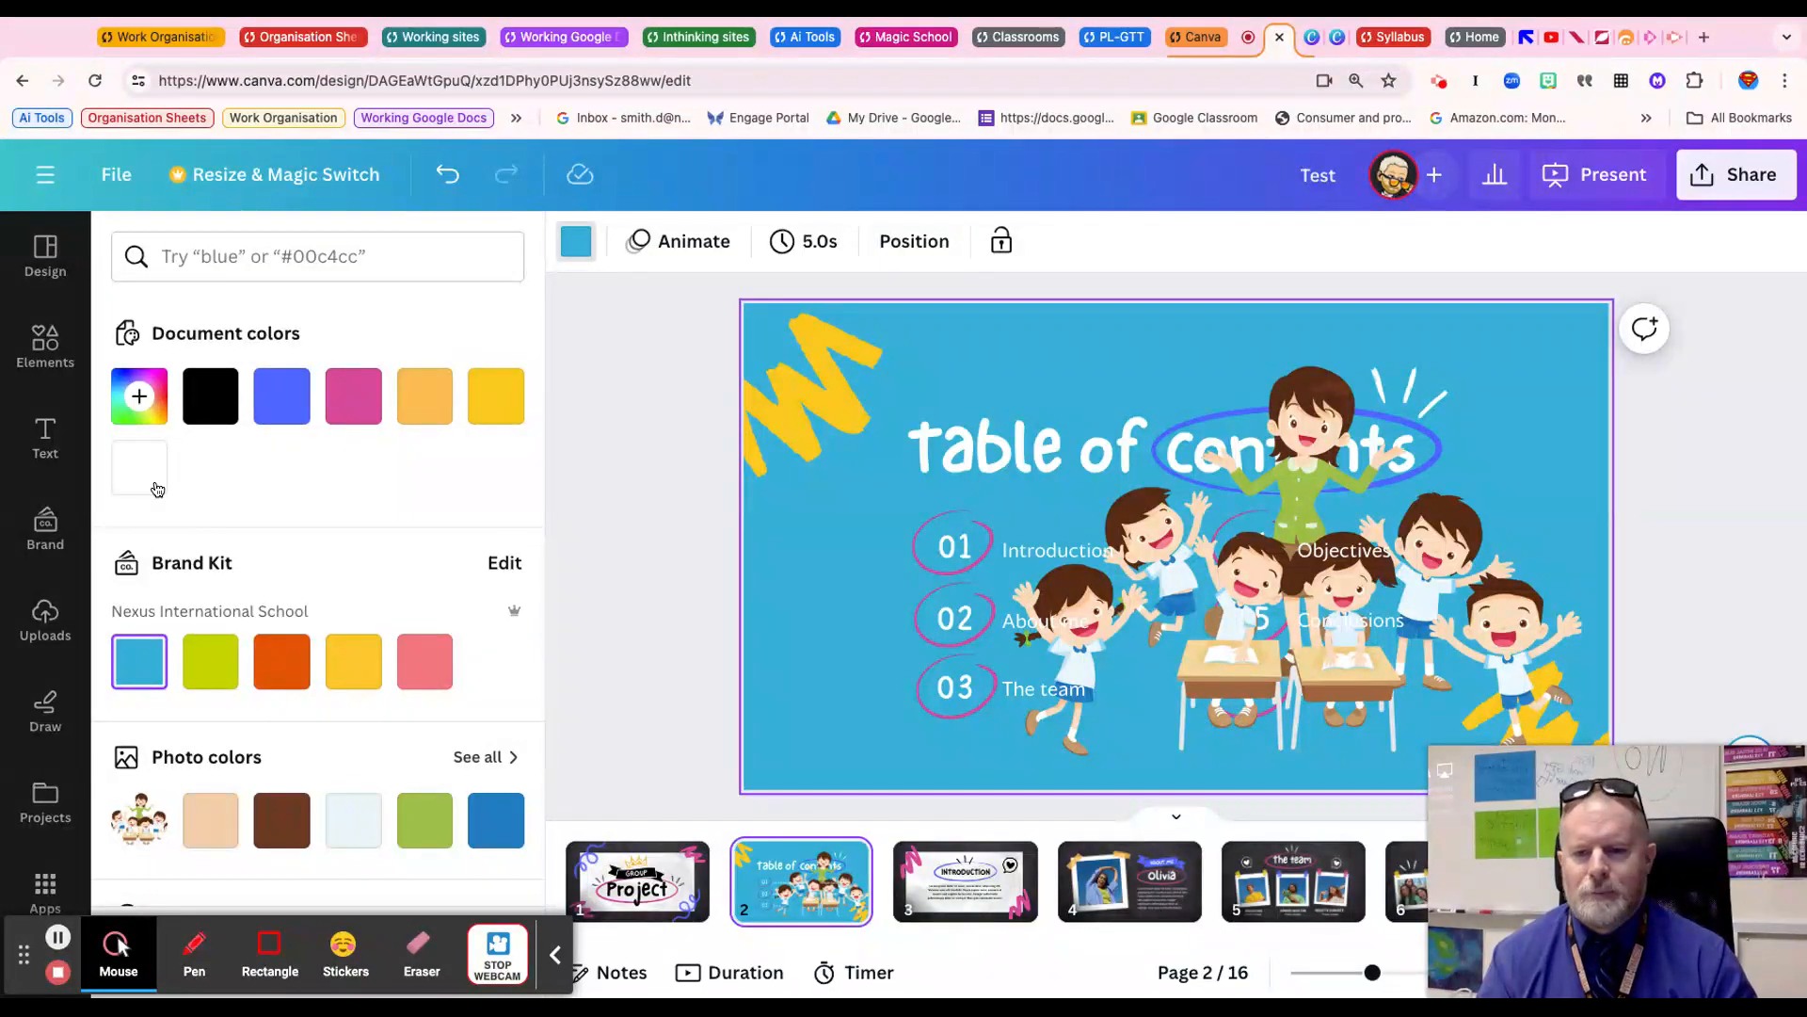
click(45, 346)
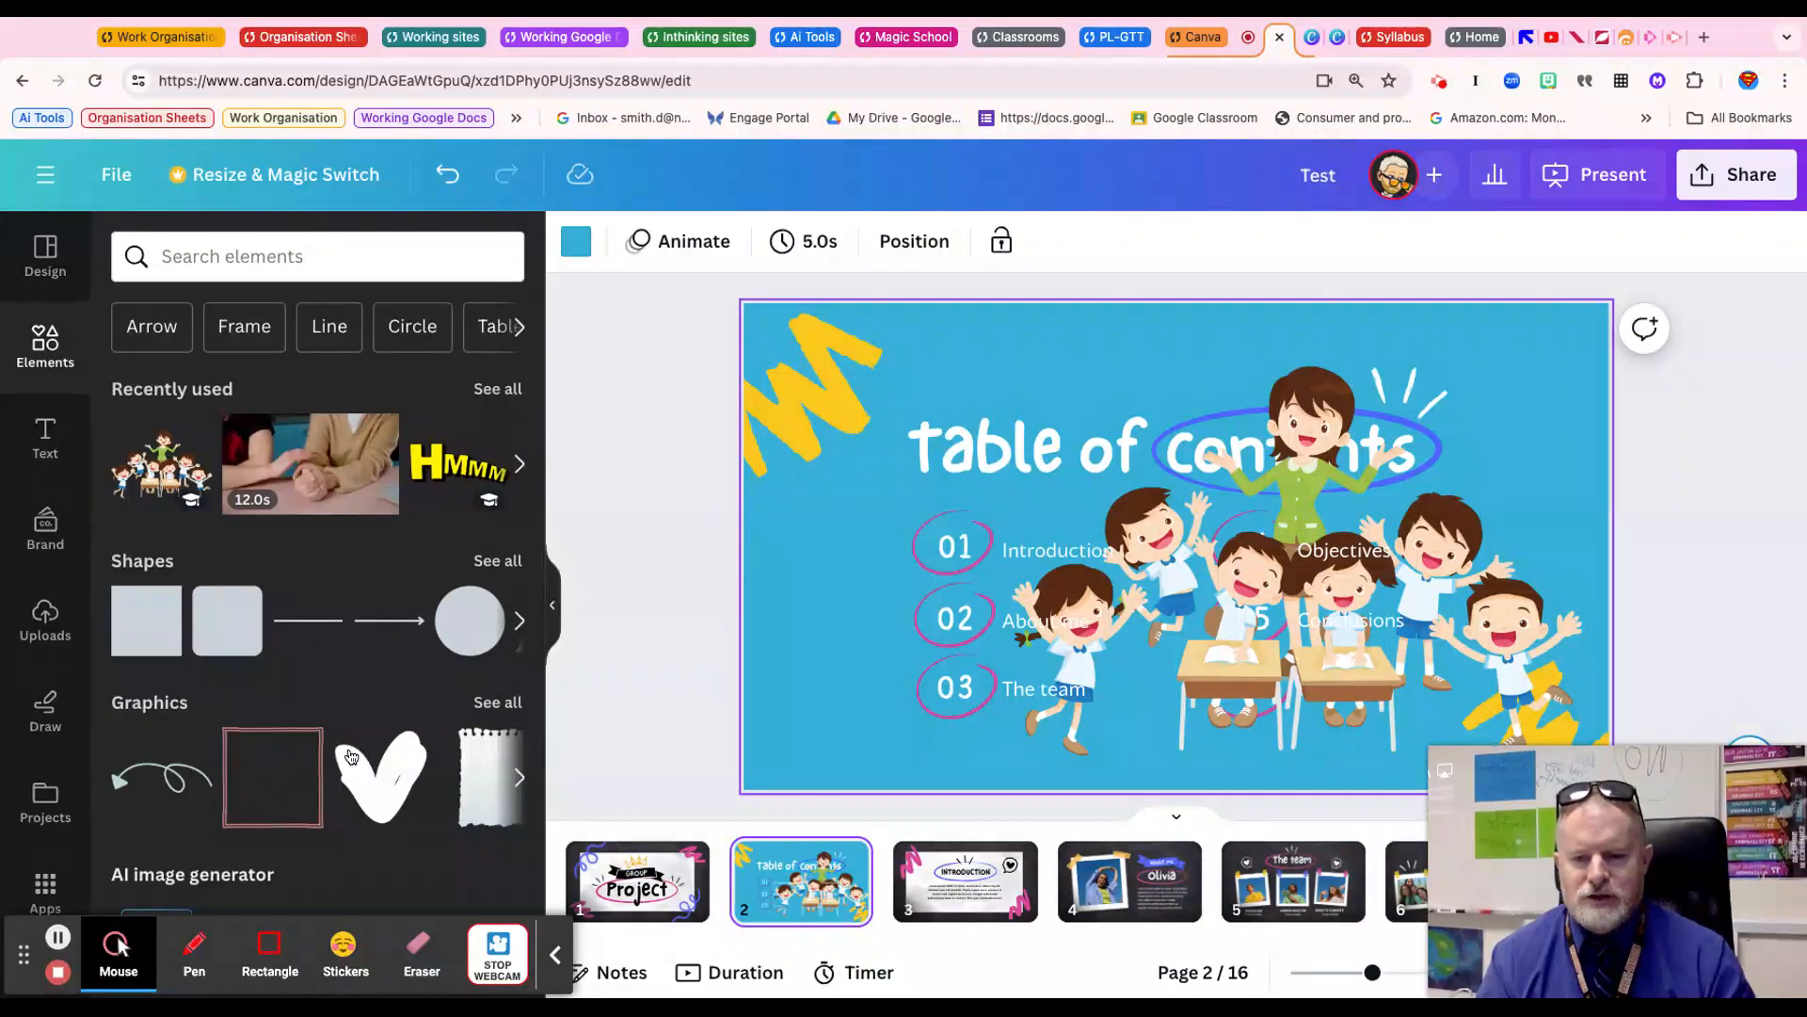
scroll(348, 758, down, 3)
scroll(348, 757, up, 3)
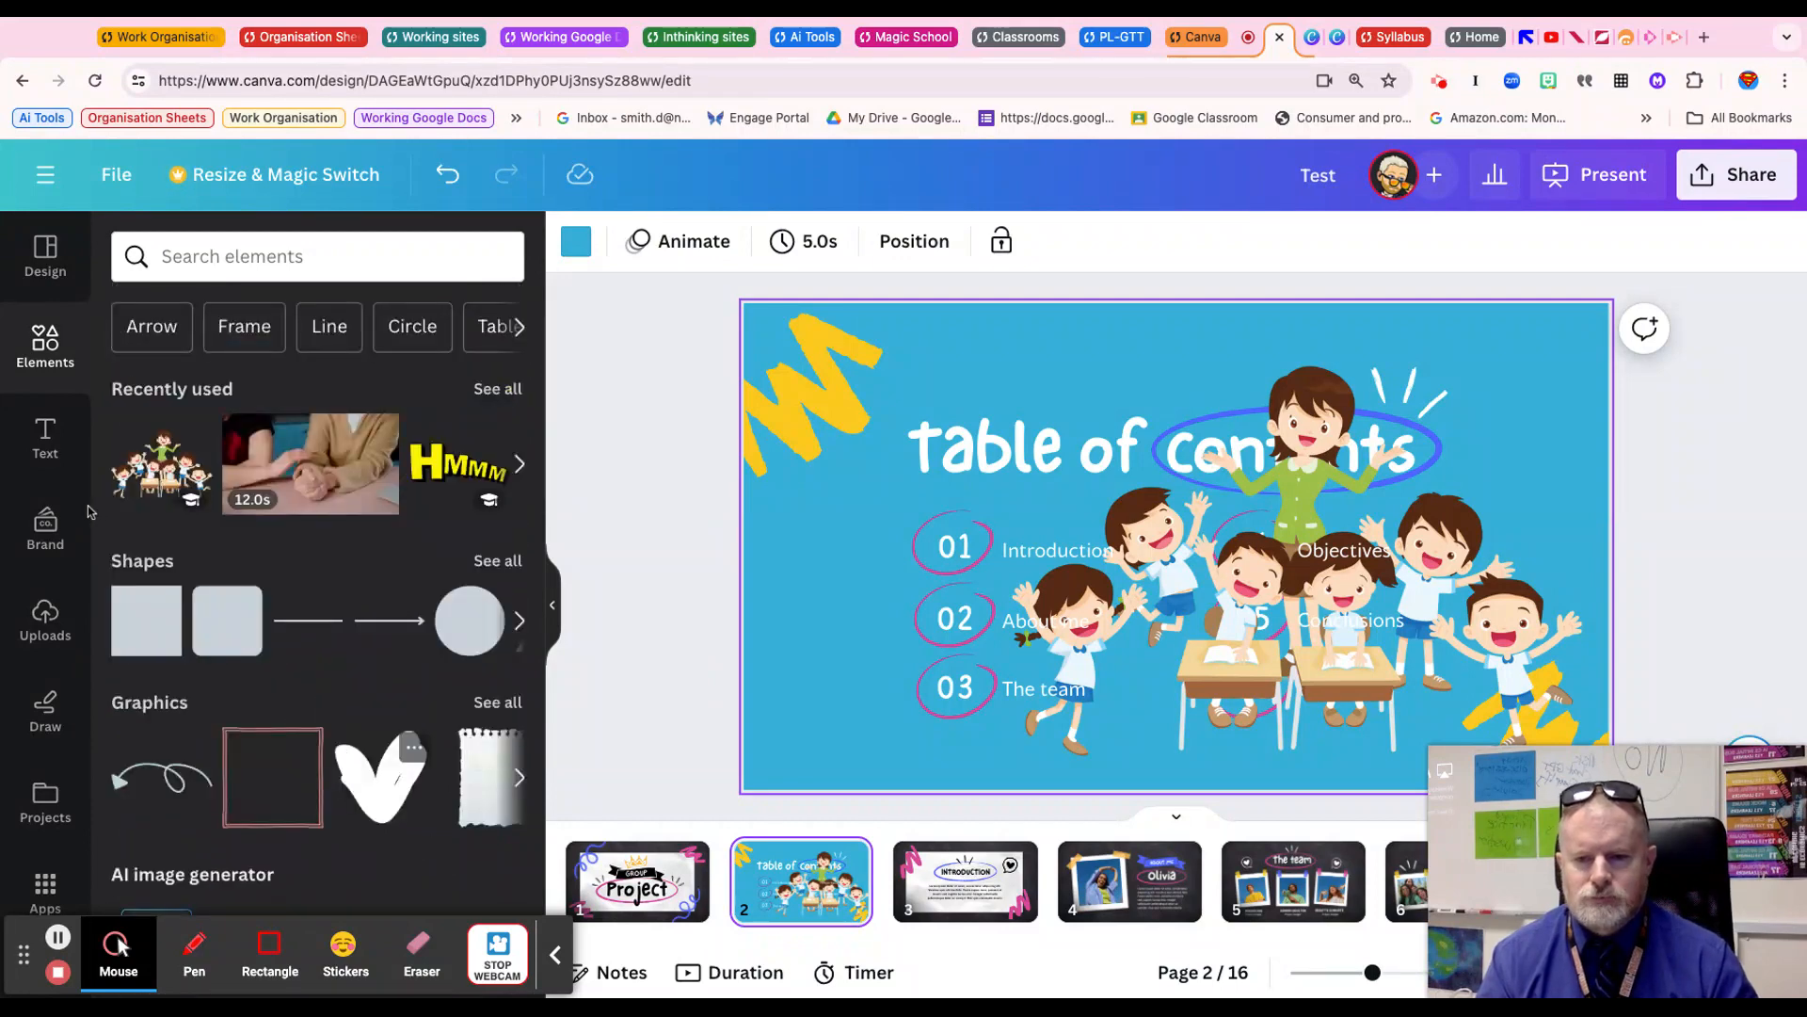
Add the recently used "ROCK" text style to page 2 and open its text for editing
click(44, 443)
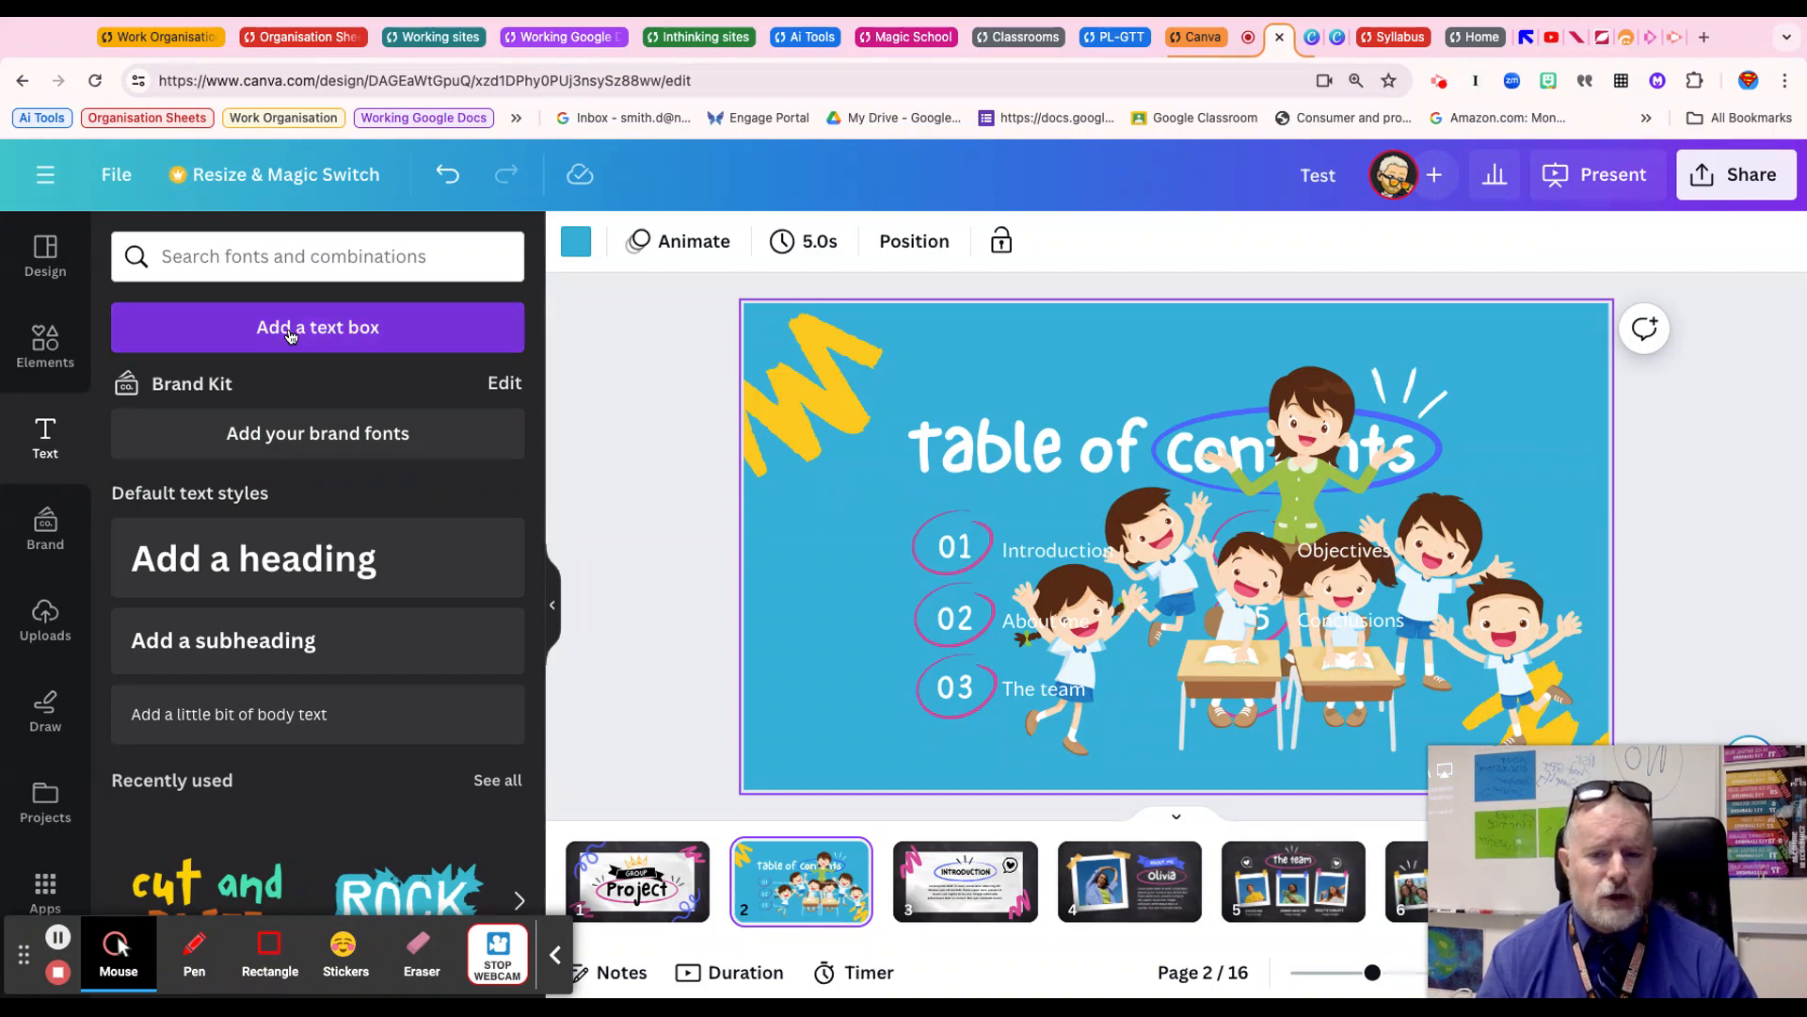
scroll(369, 539, down, 2)
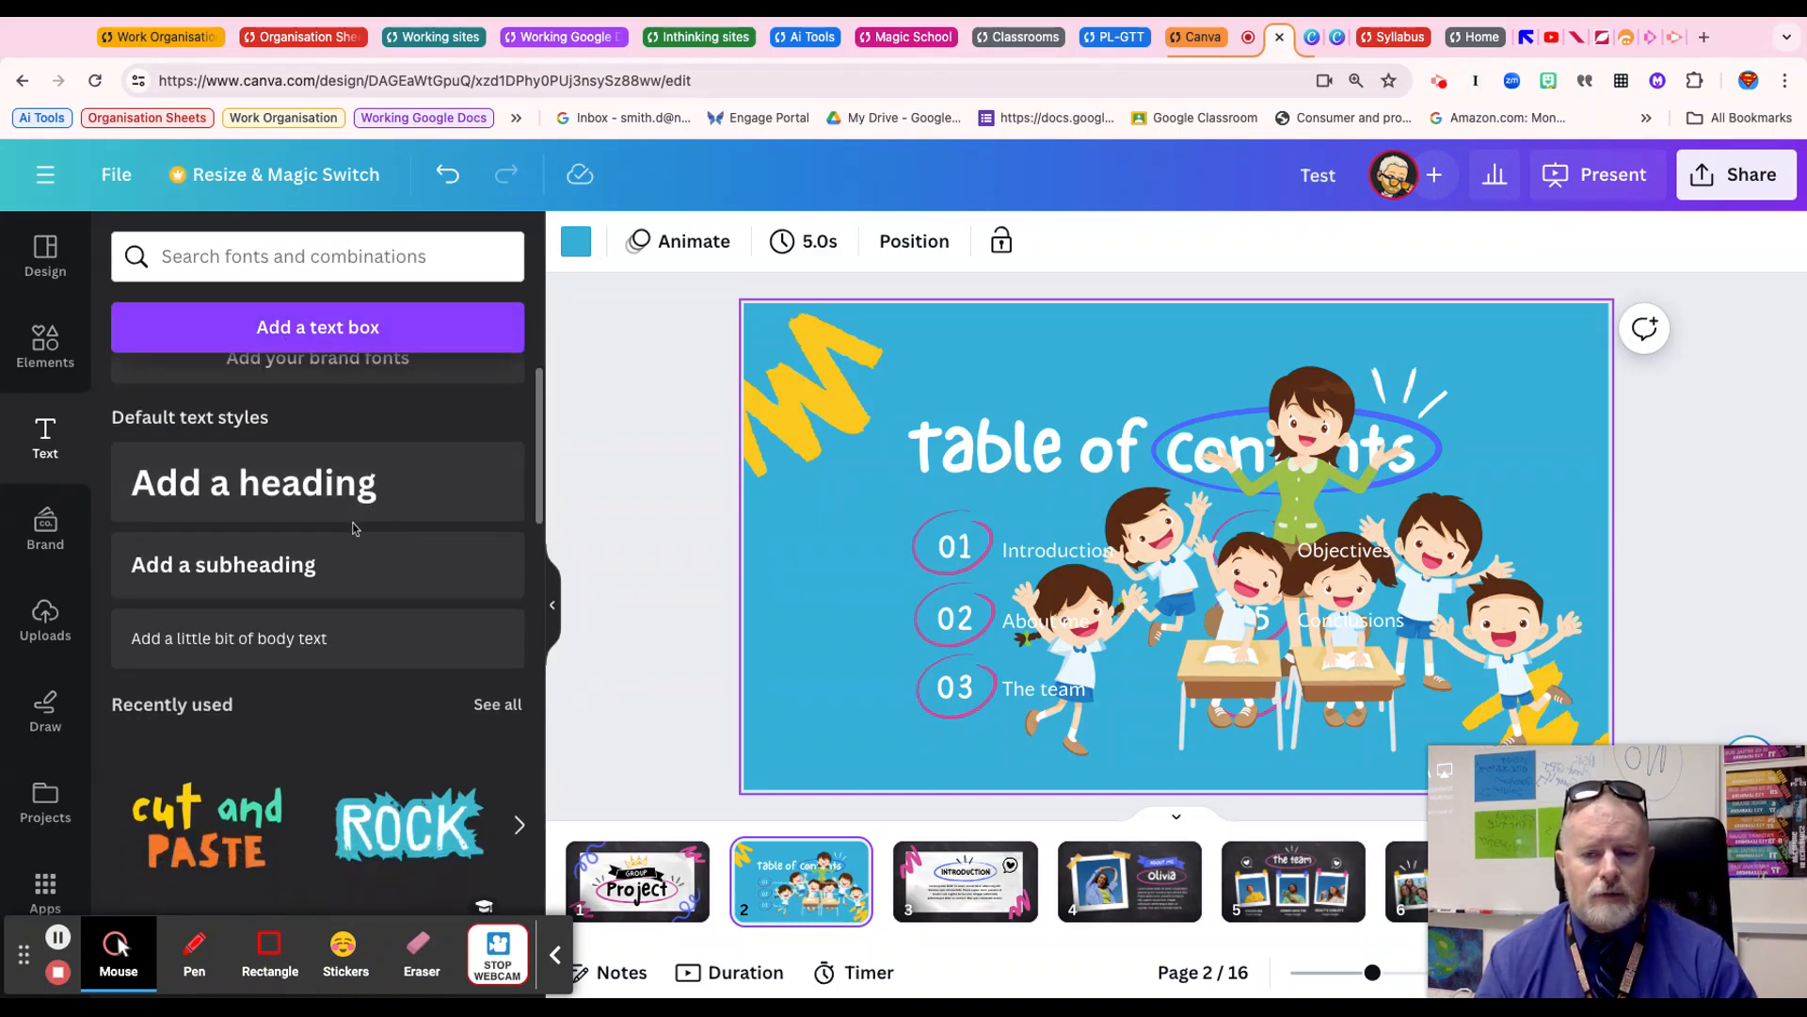
scroll(348, 525, up, 1)
scroll(320, 517, down, 1)
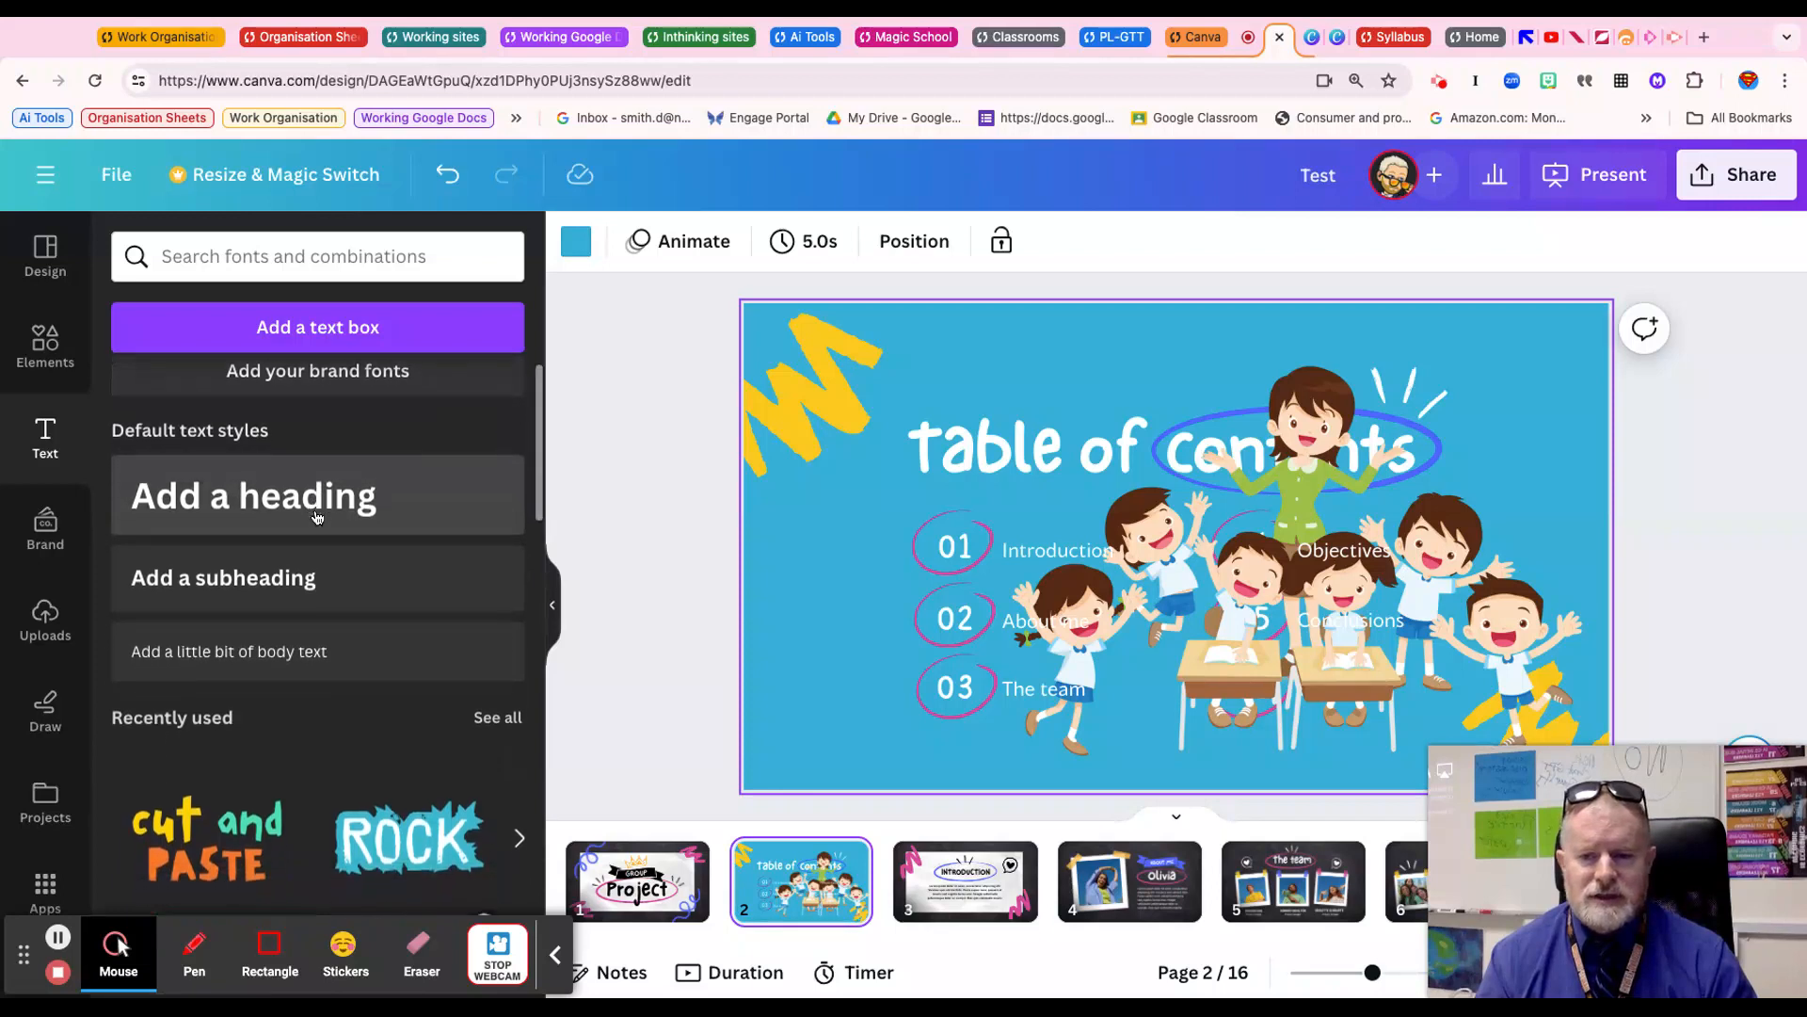
scroll(325, 555, down, 3)
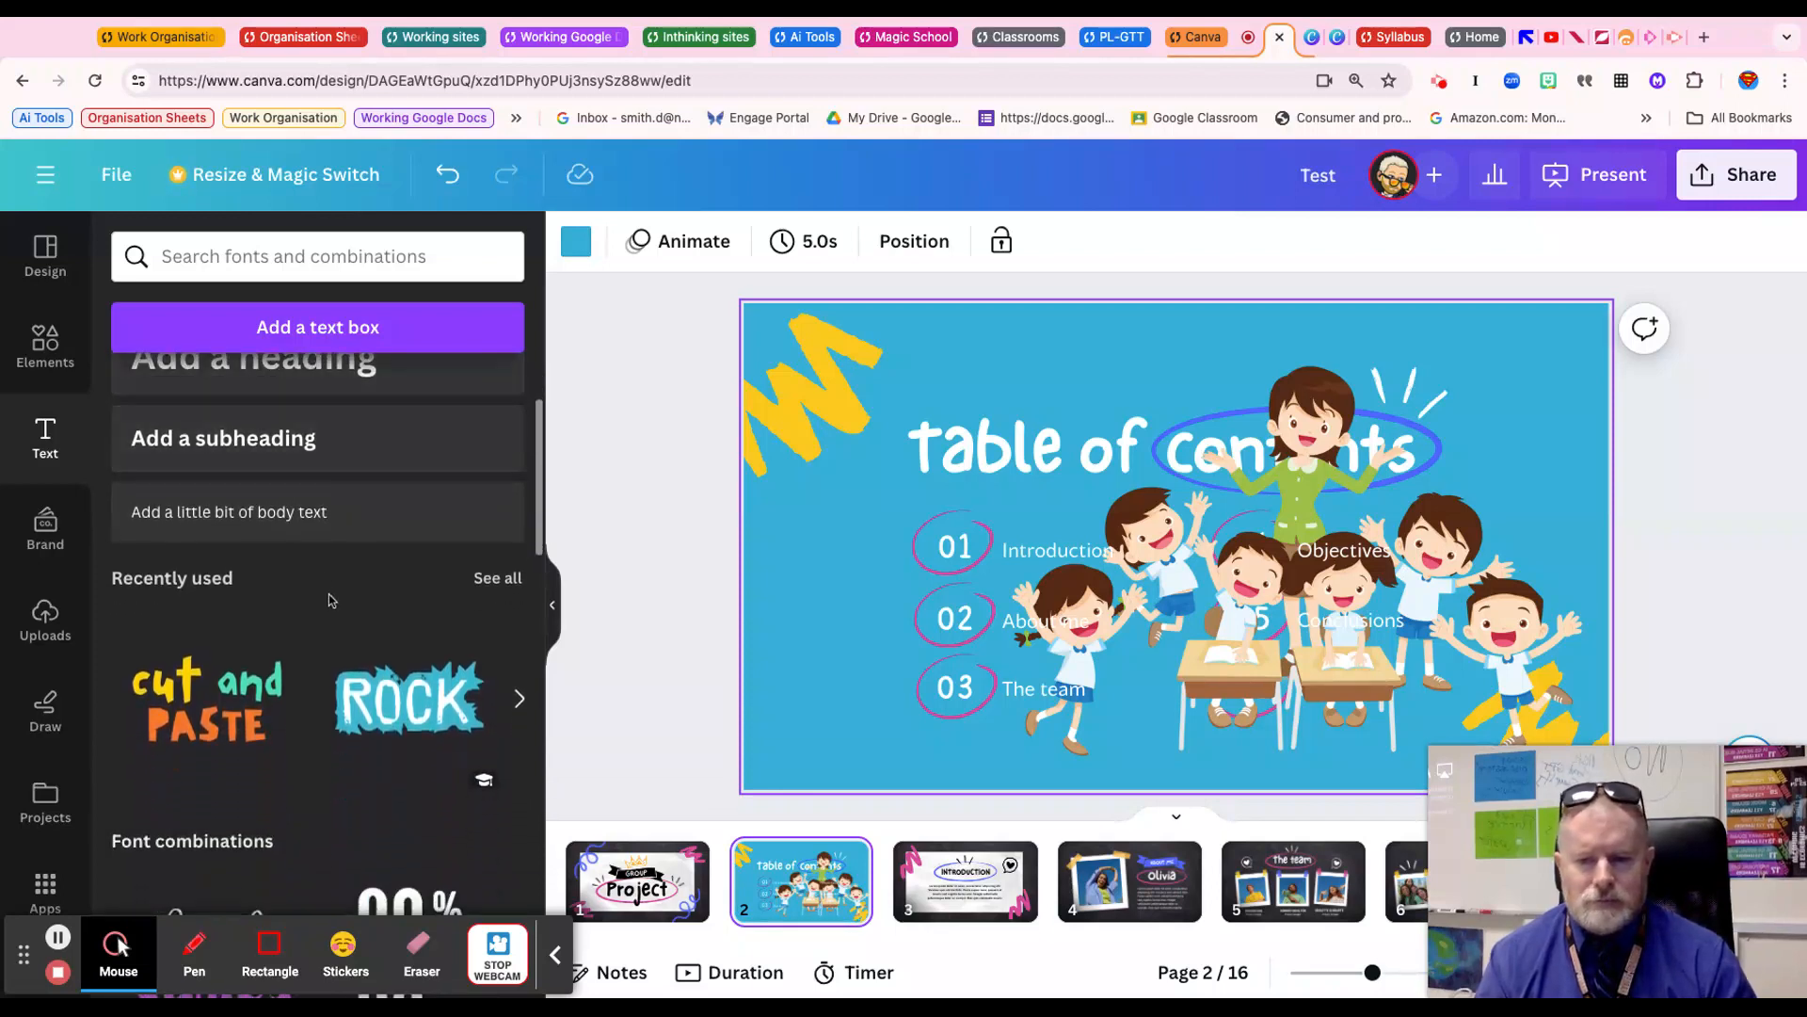
scroll(330, 599, down, 3)
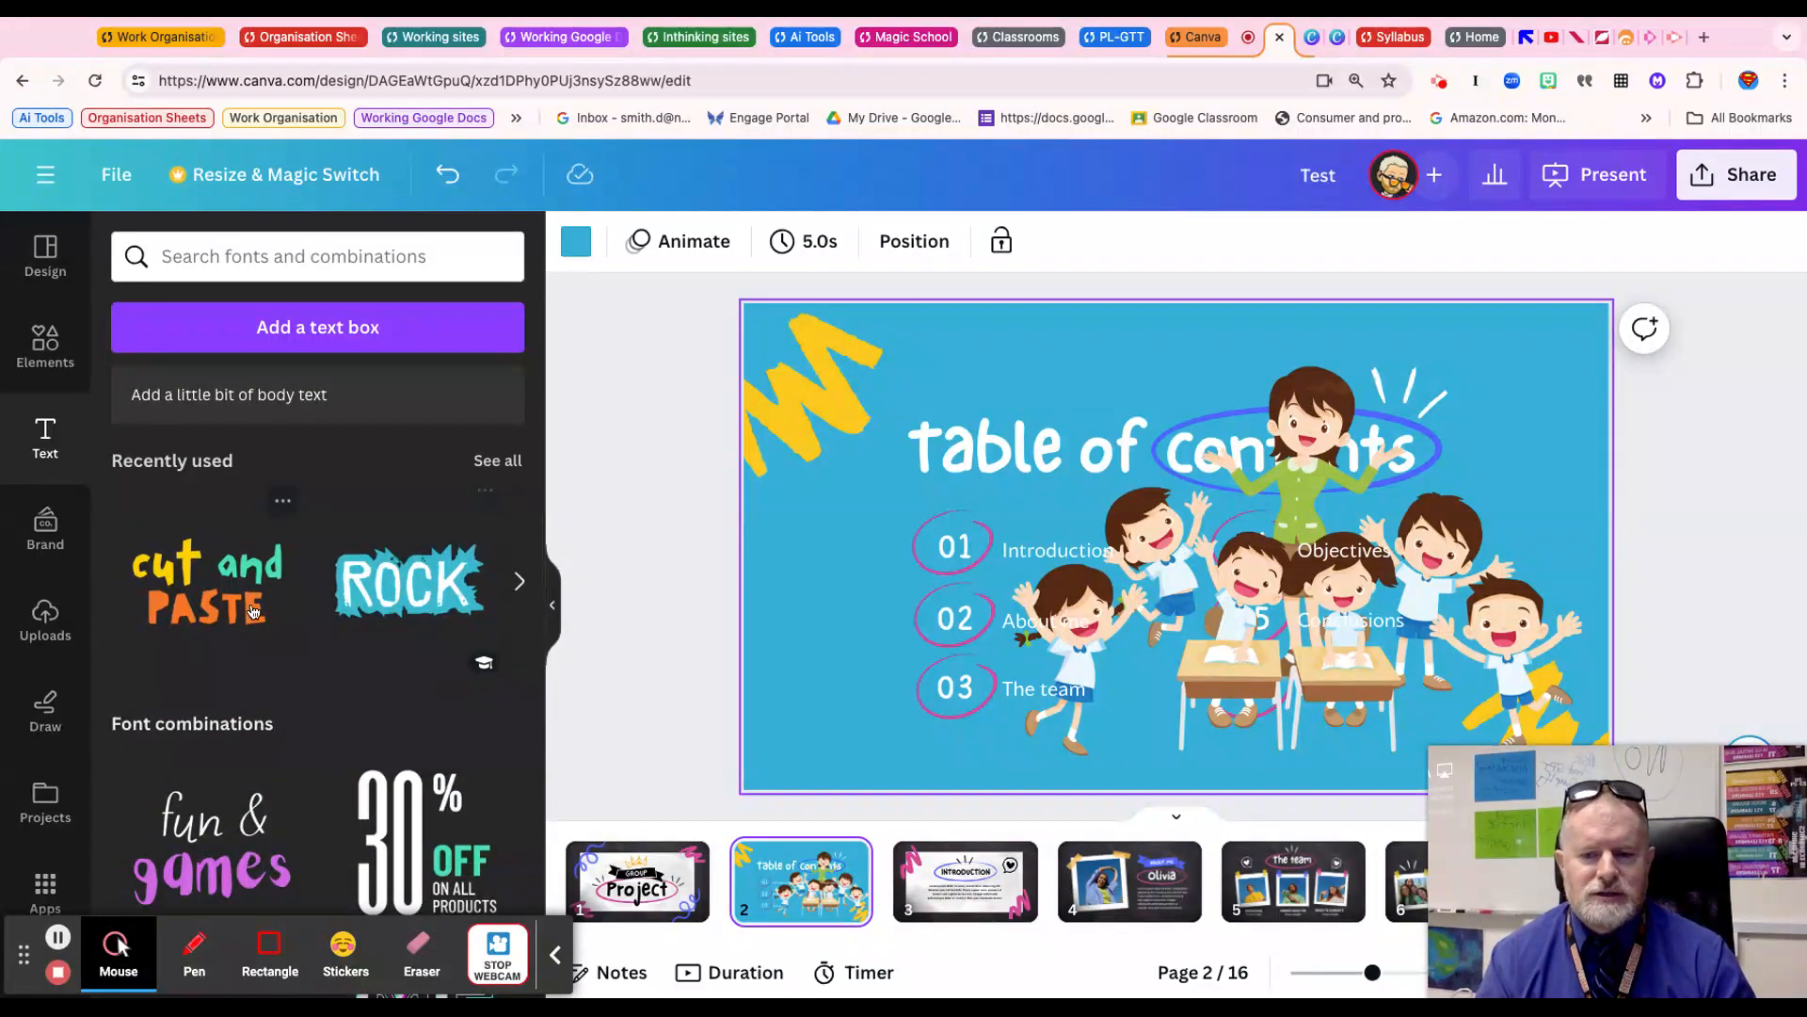
scroll(252, 612, down, 3)
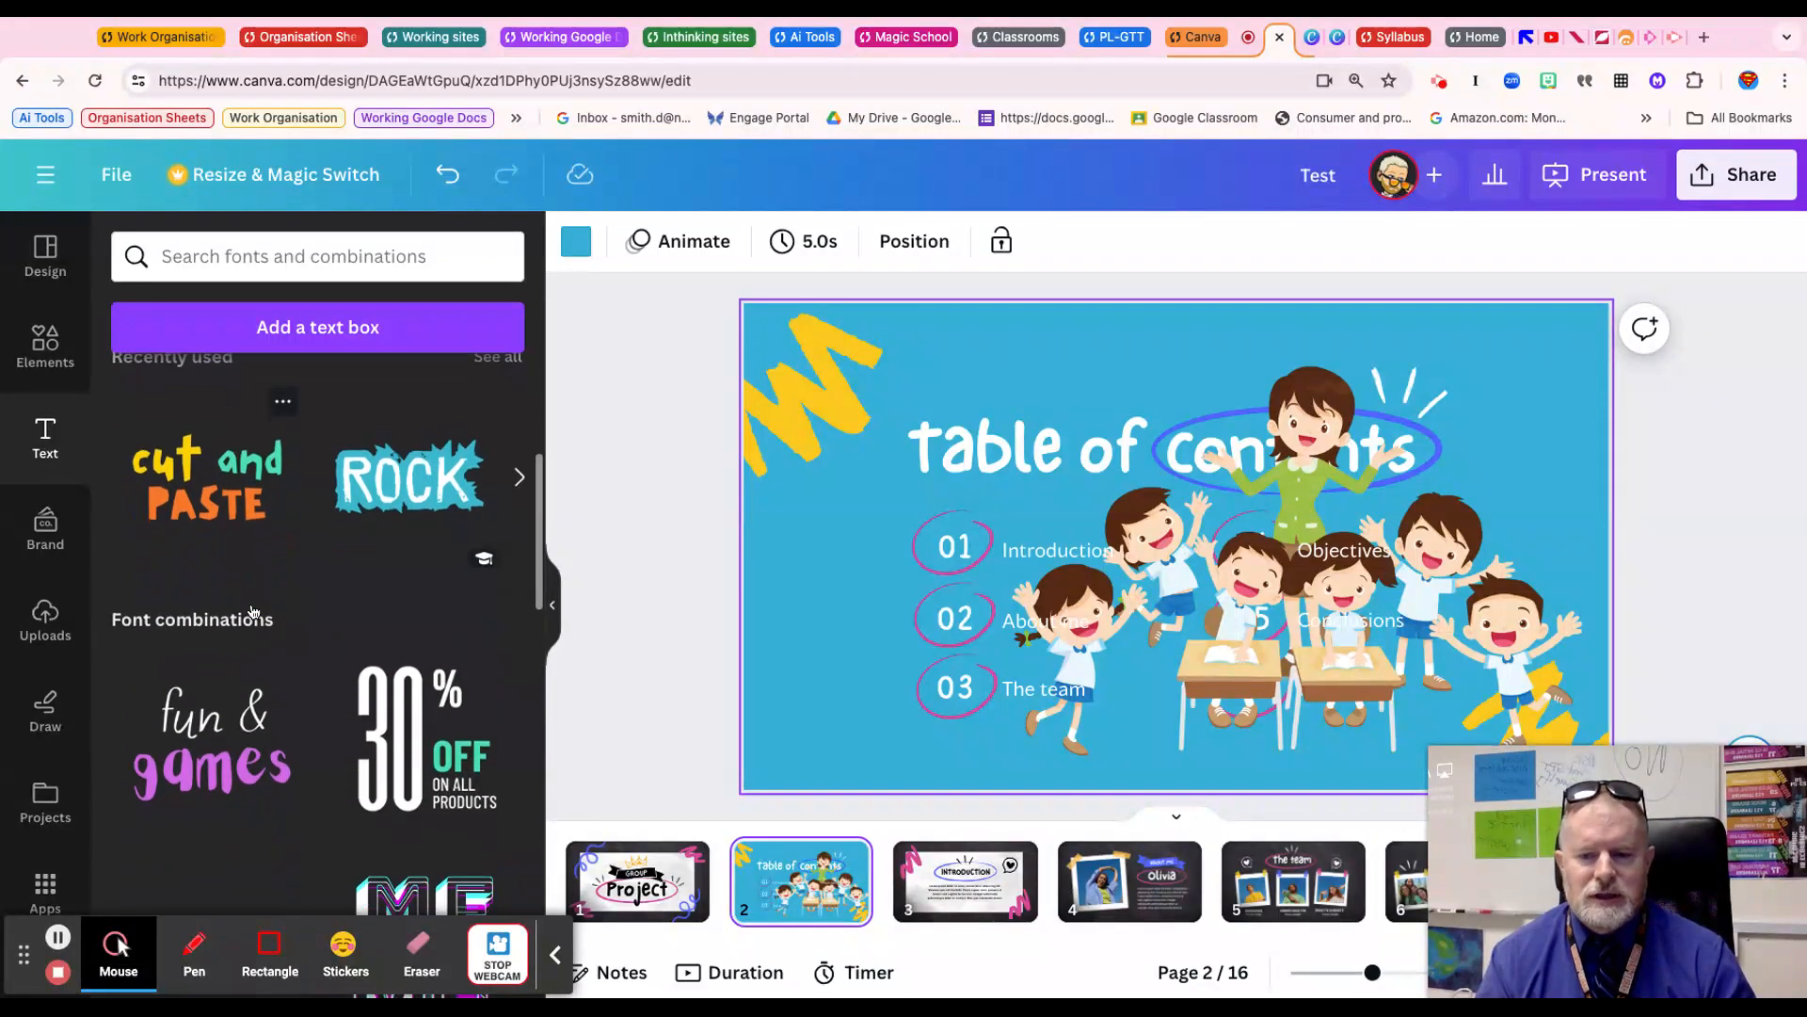
click(388, 491)
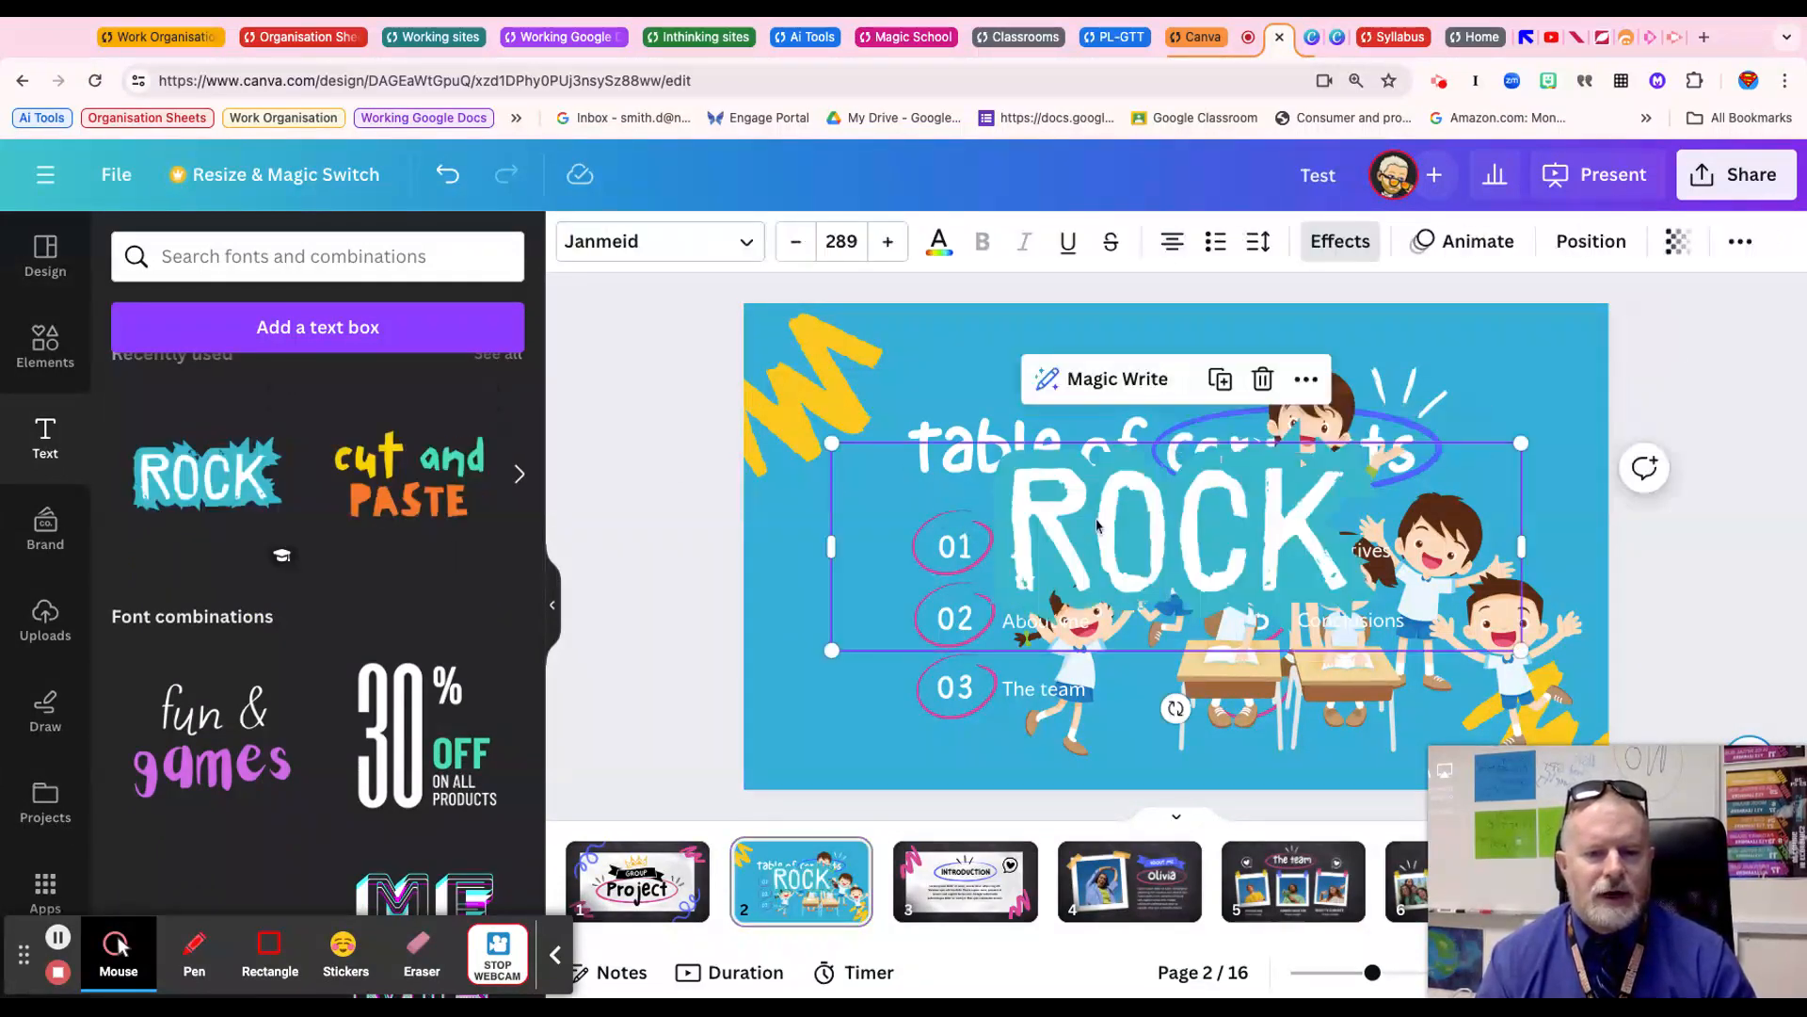
click(1136, 524)
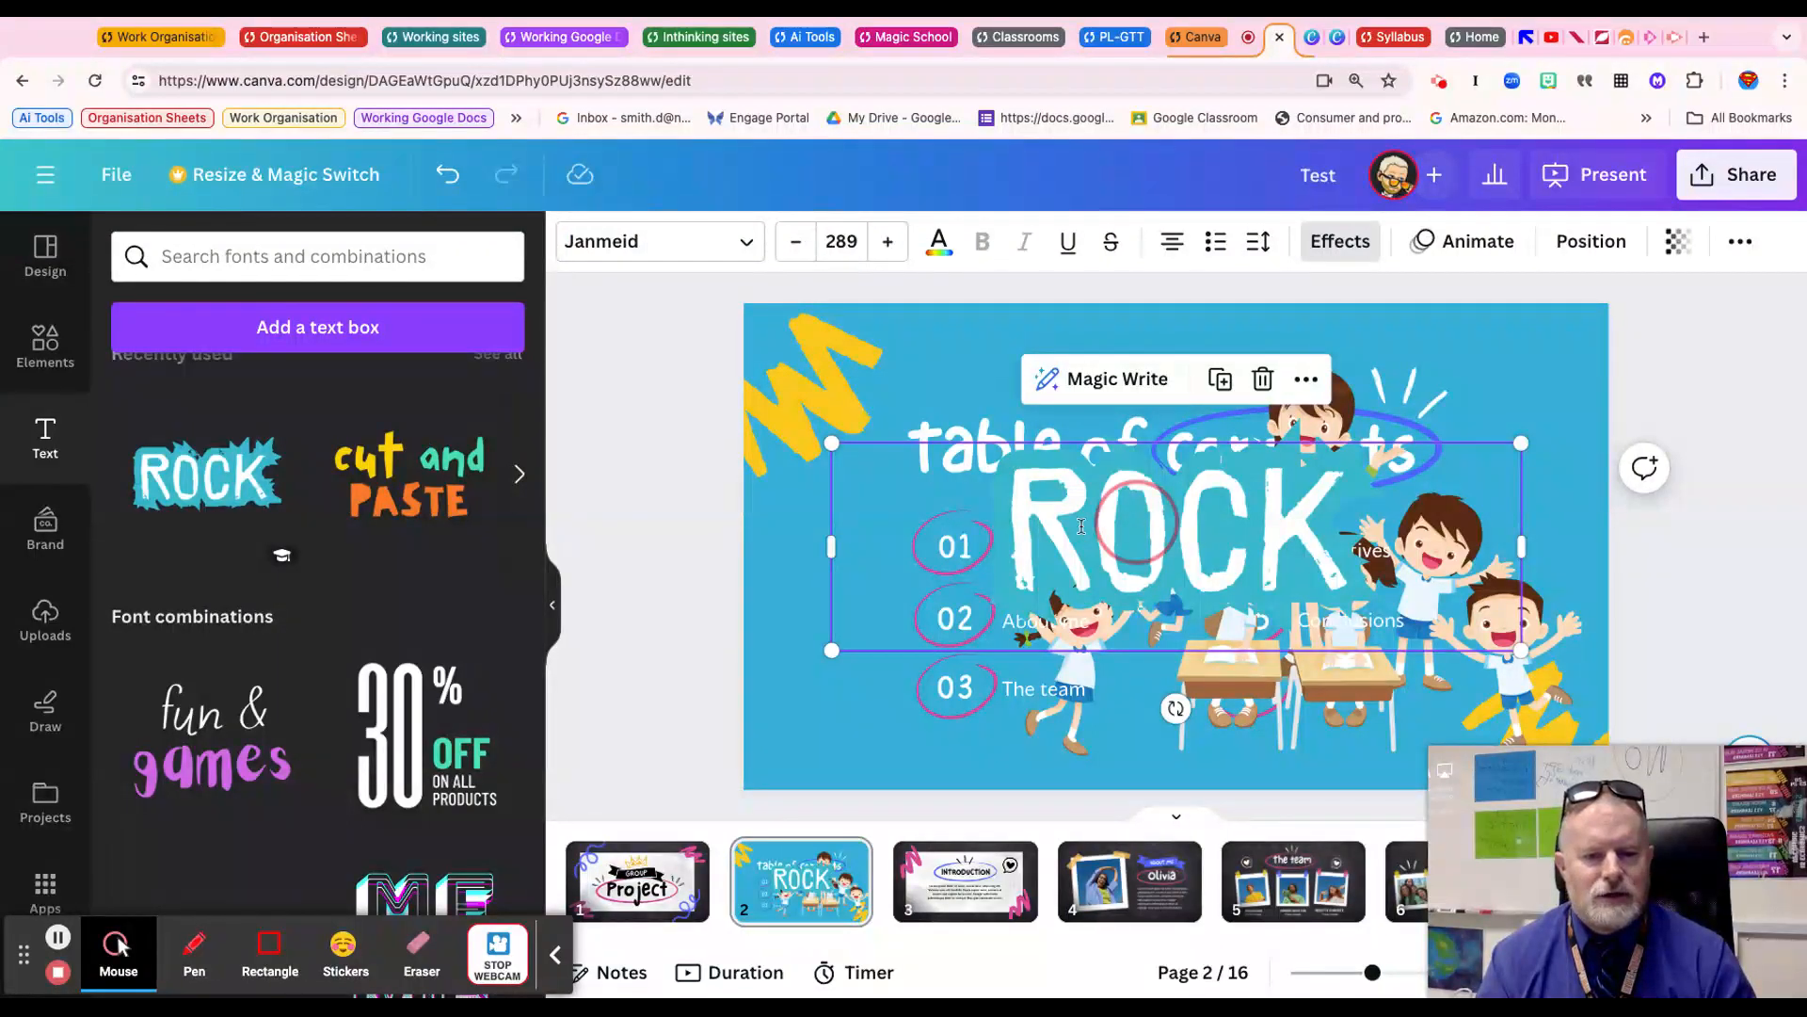
double_click(1151, 523)
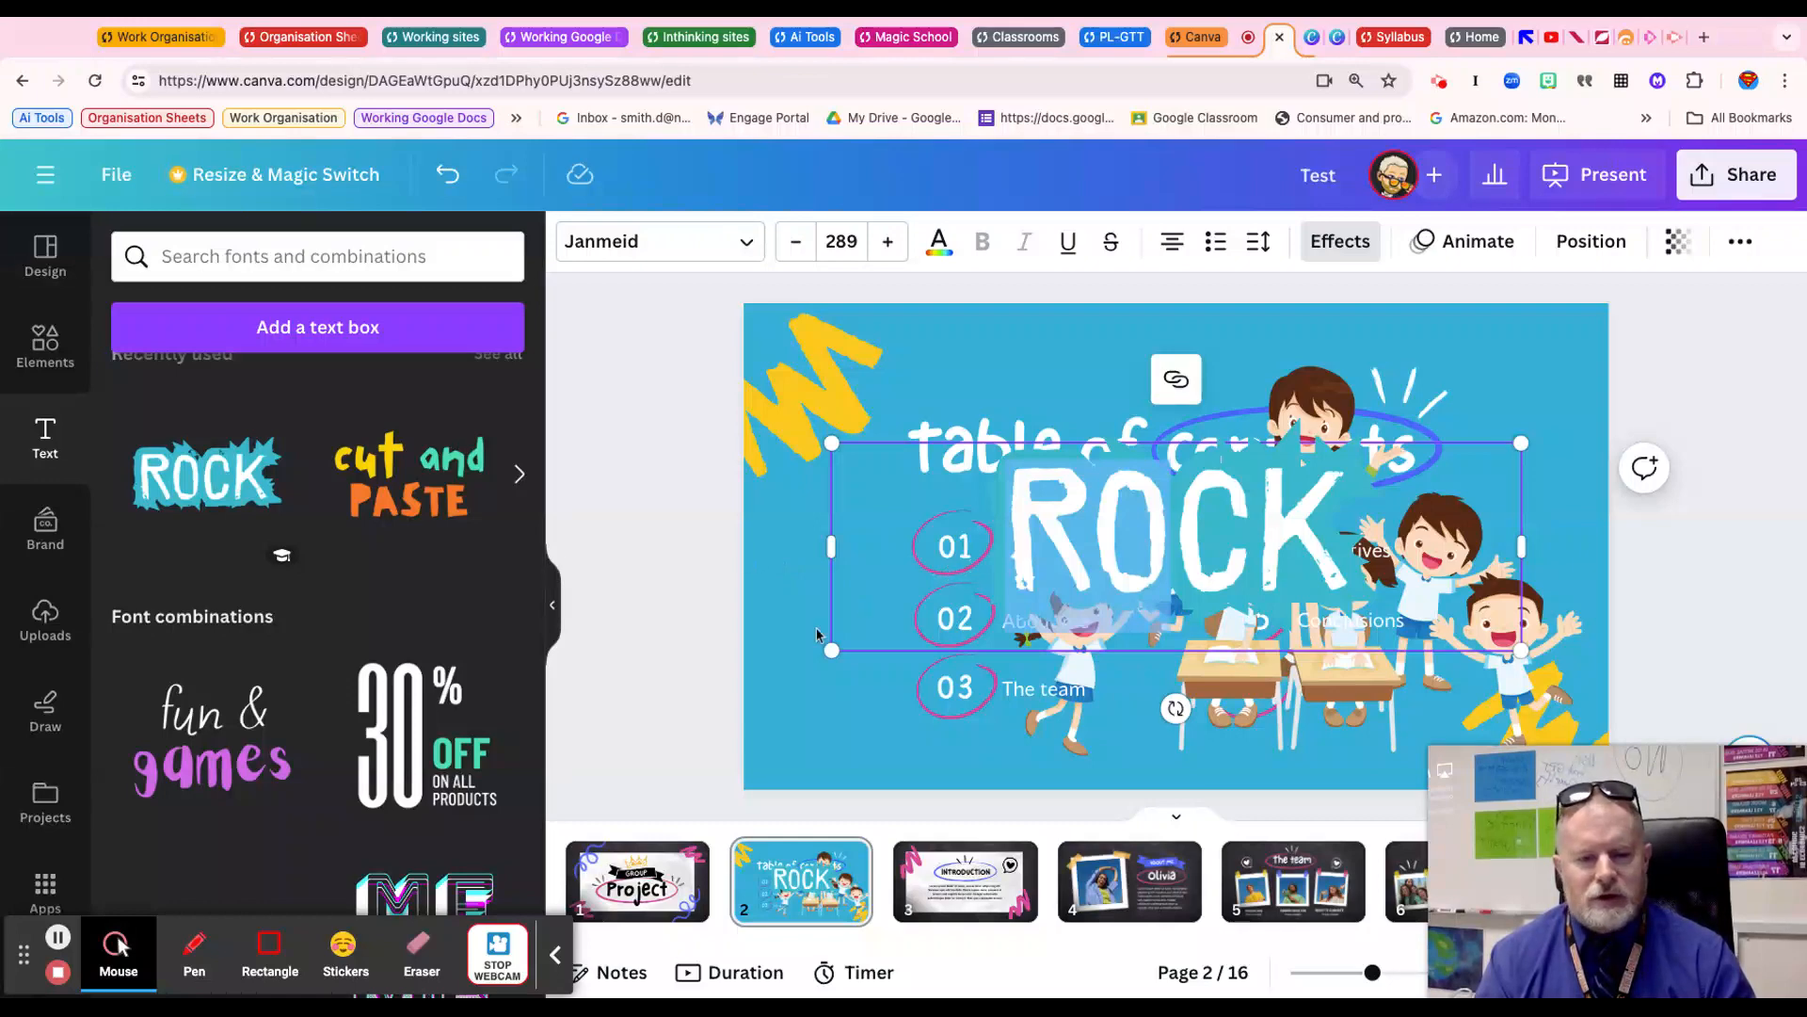
Add the "cut and PASTE" font combination to page 4 and view its Magic Write options
click(1078, 907)
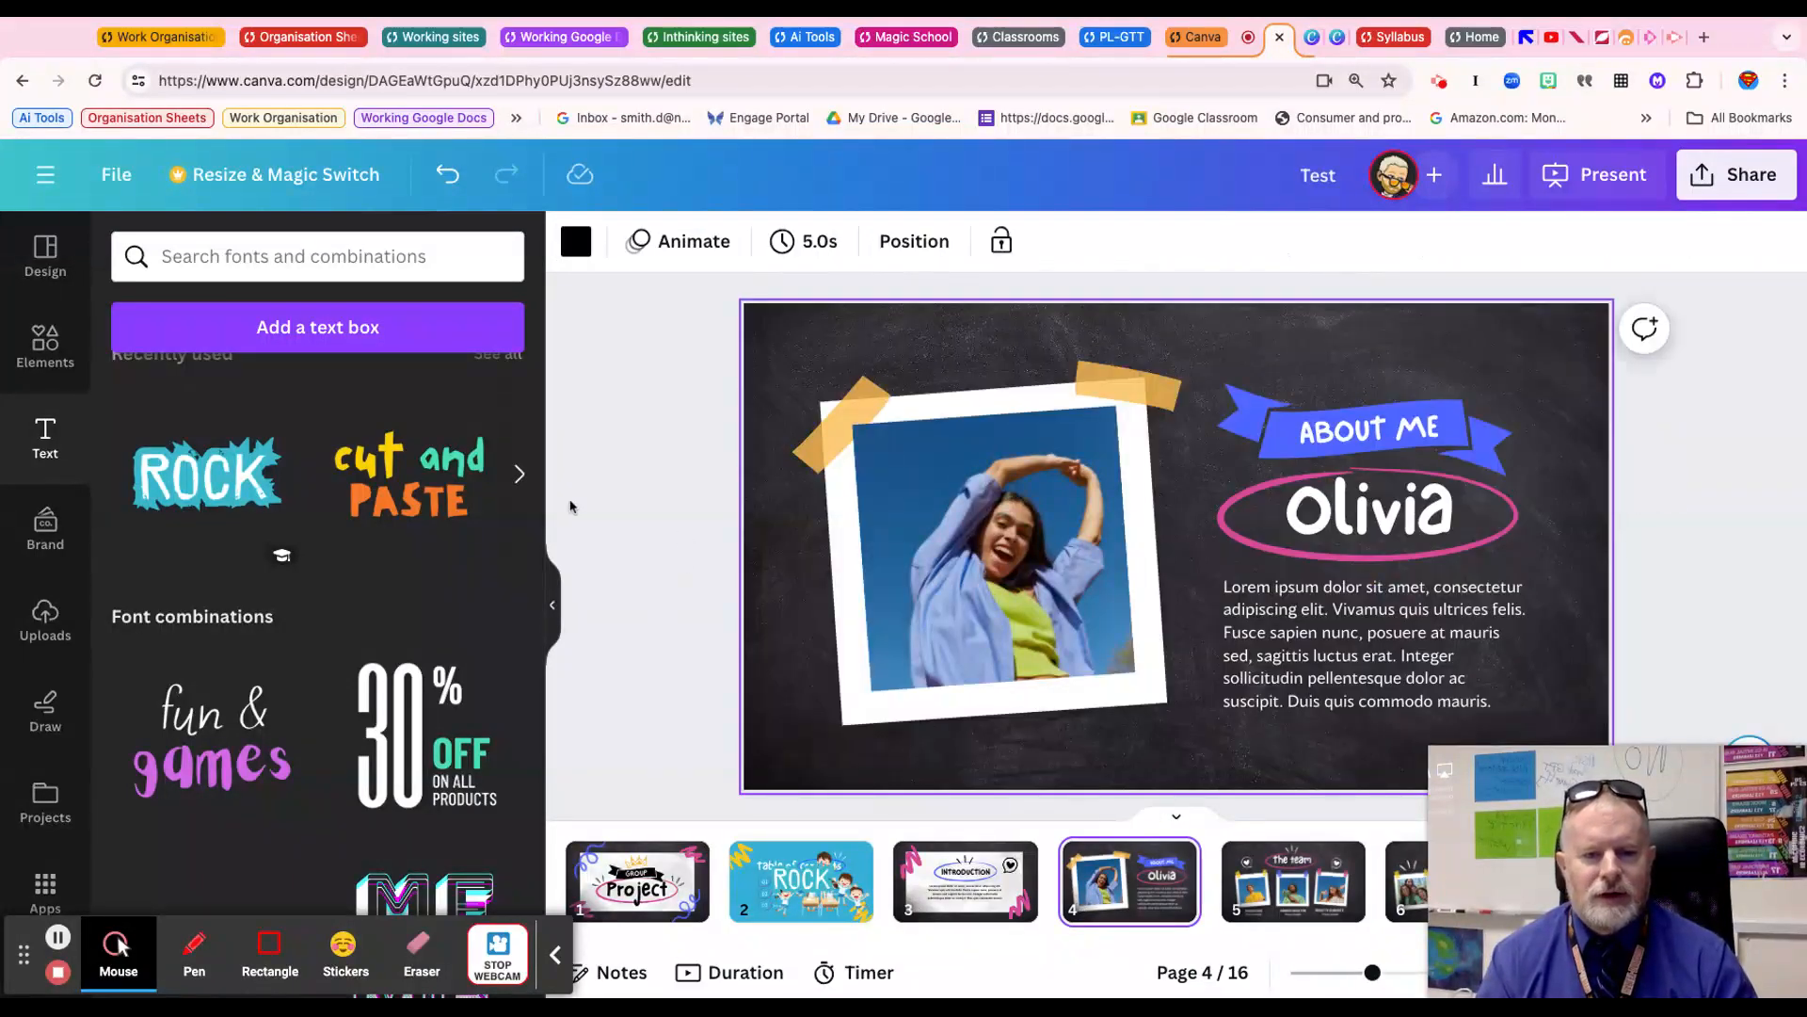
click(384, 481)
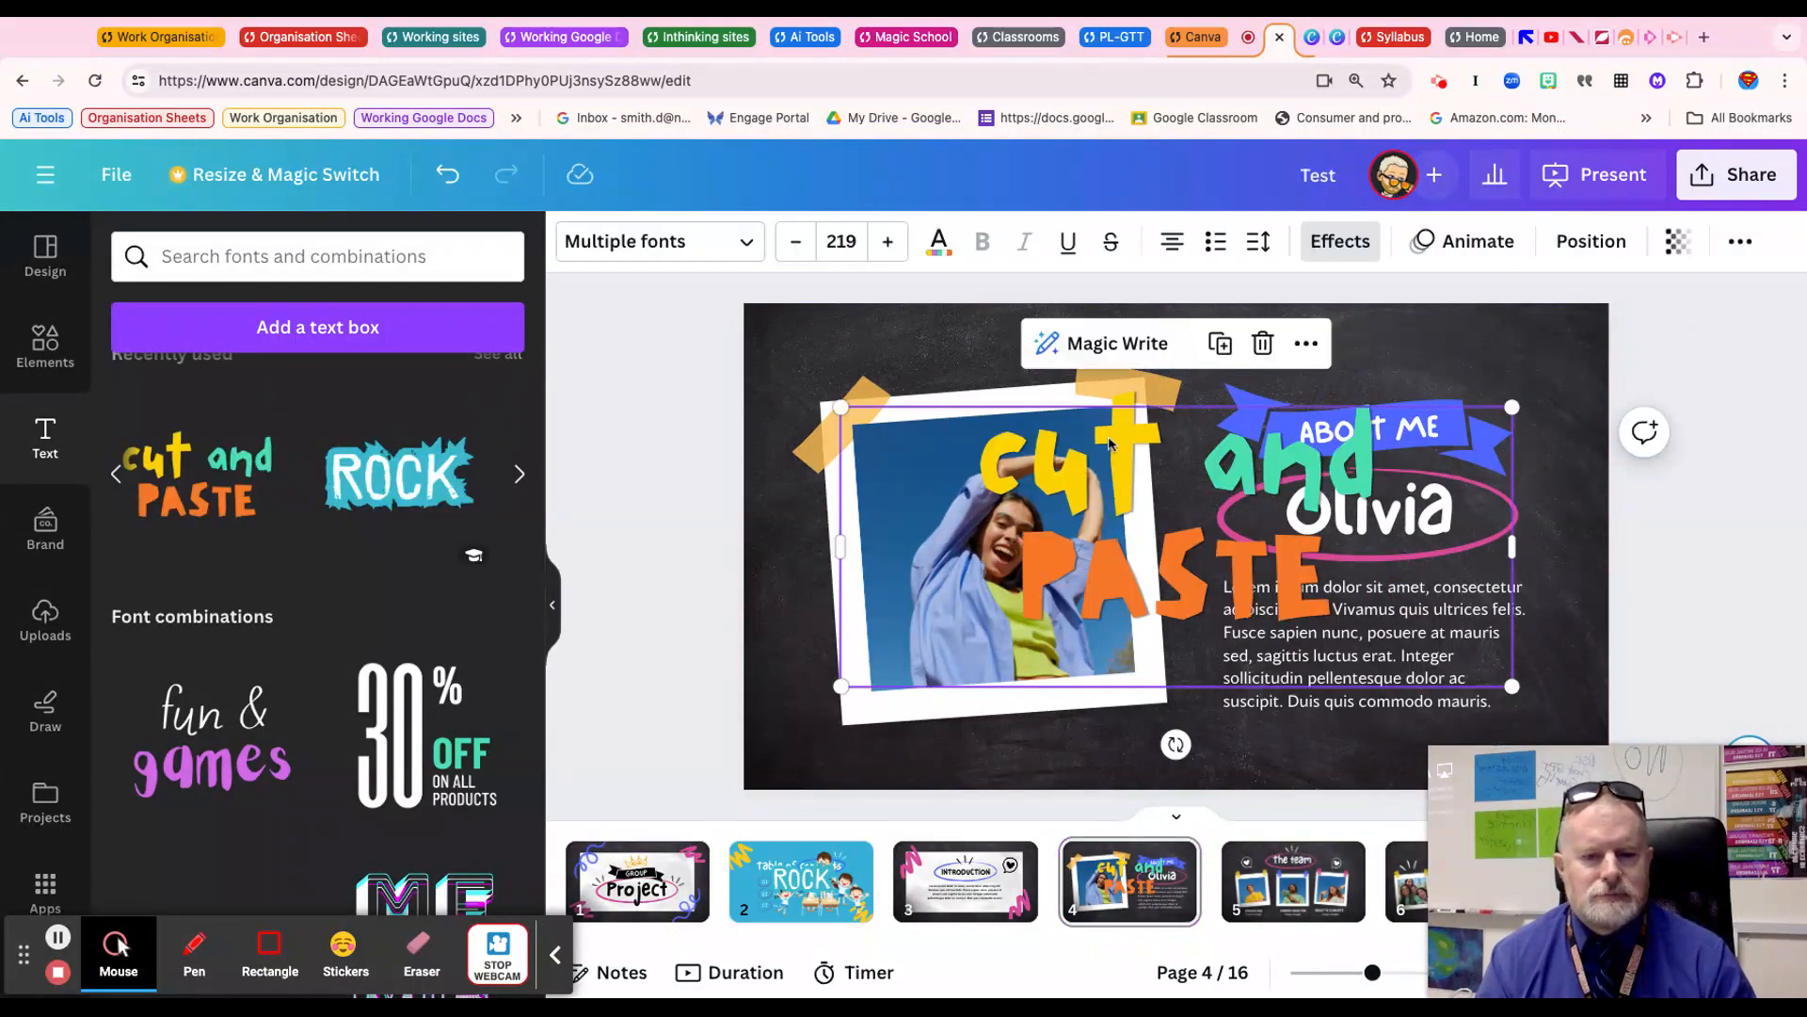
click(1119, 344)
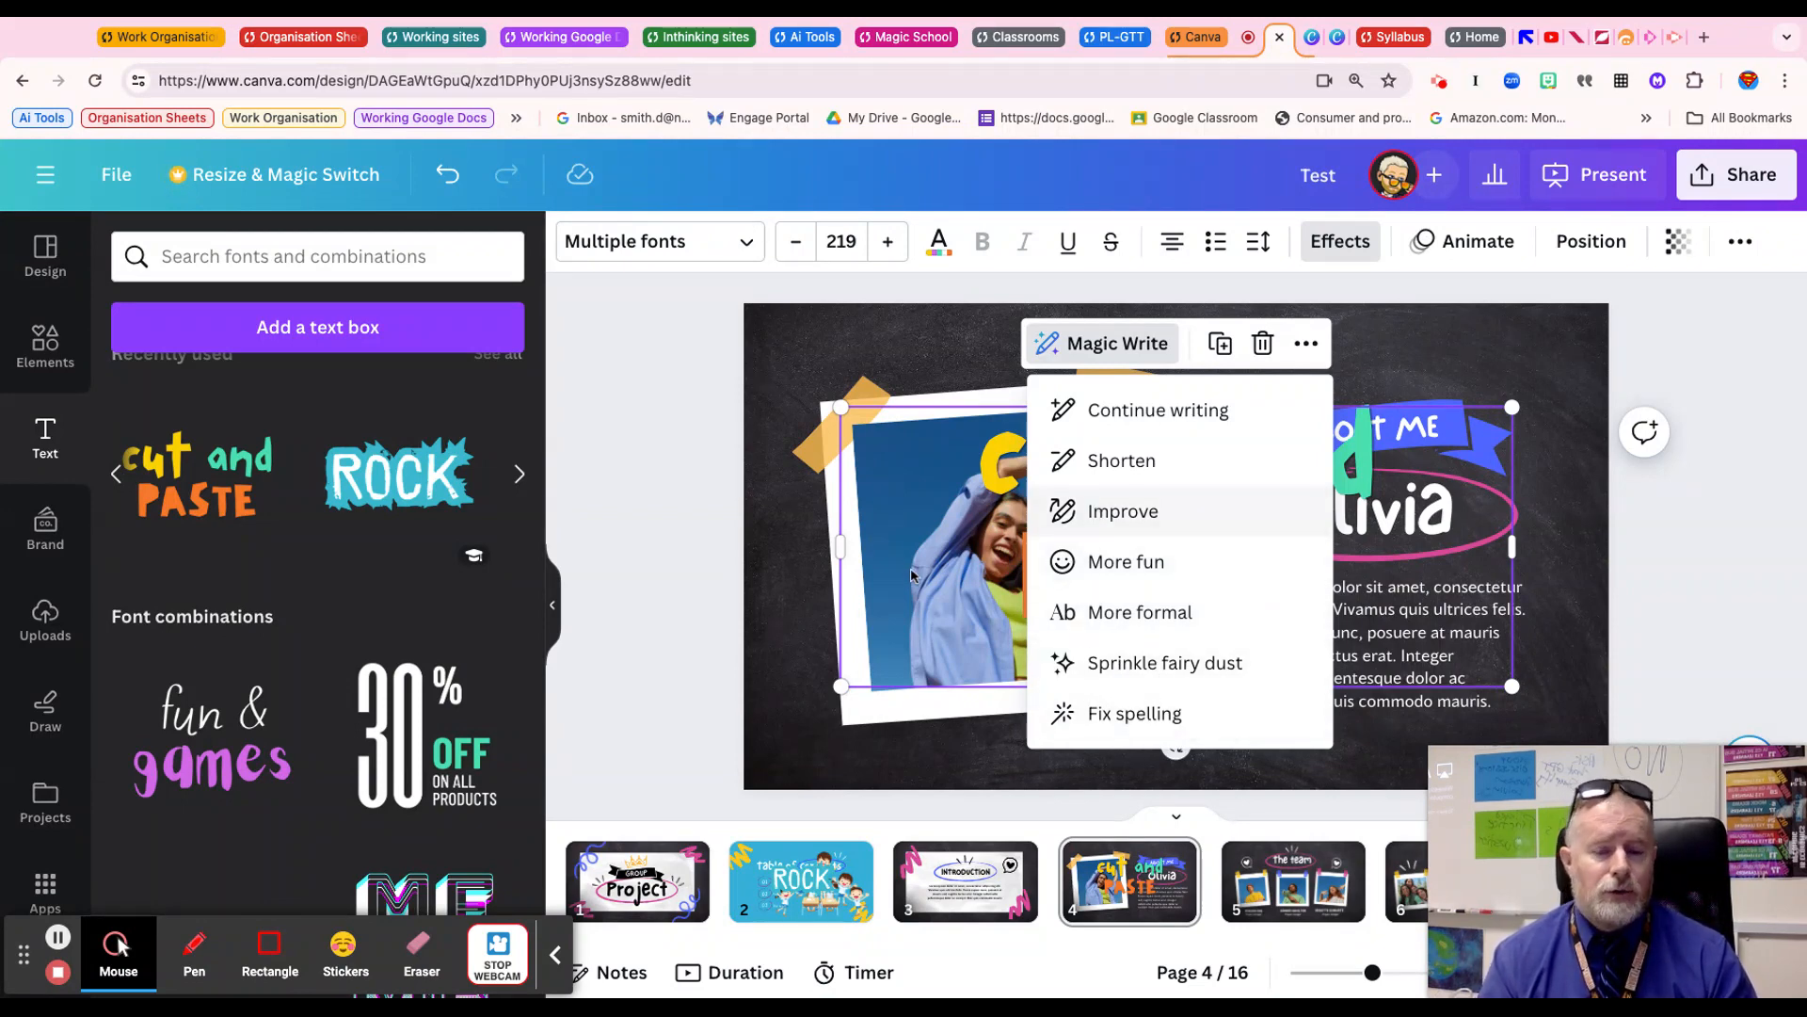
click(823, 782)
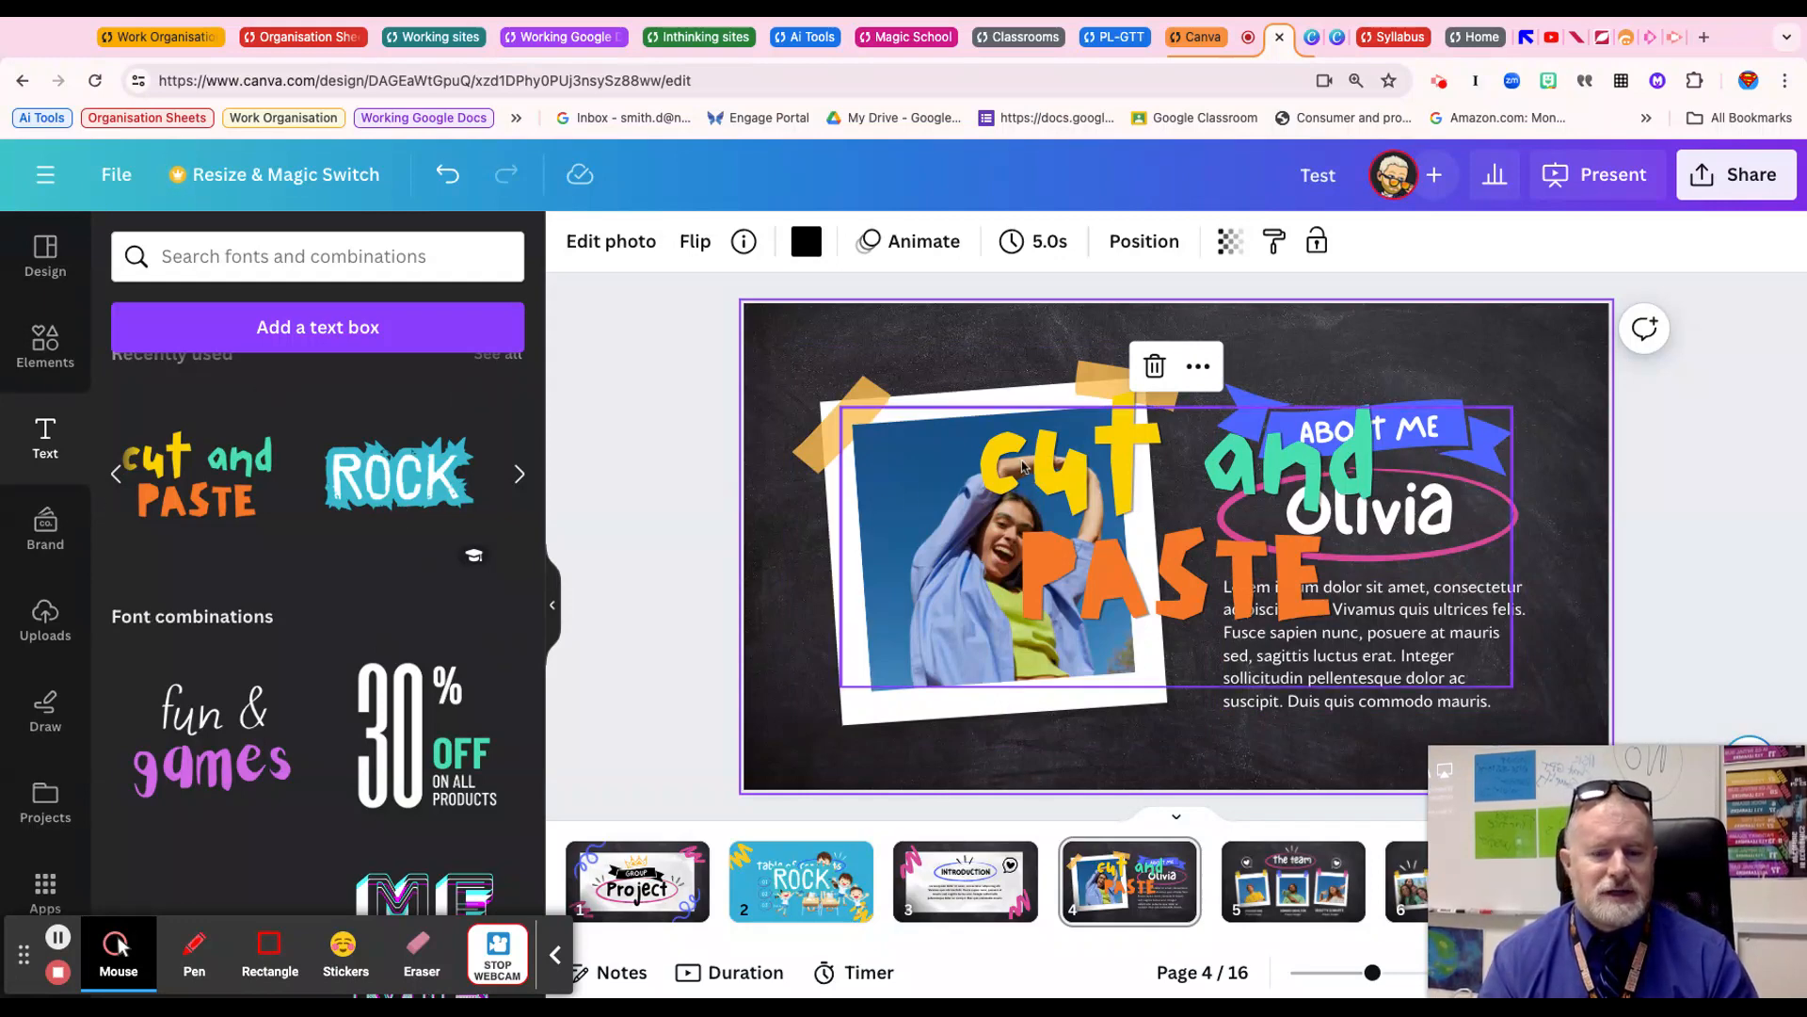
Look through the available font combinations and the school's Brand Kit
scroll(406, 561, down, 5)
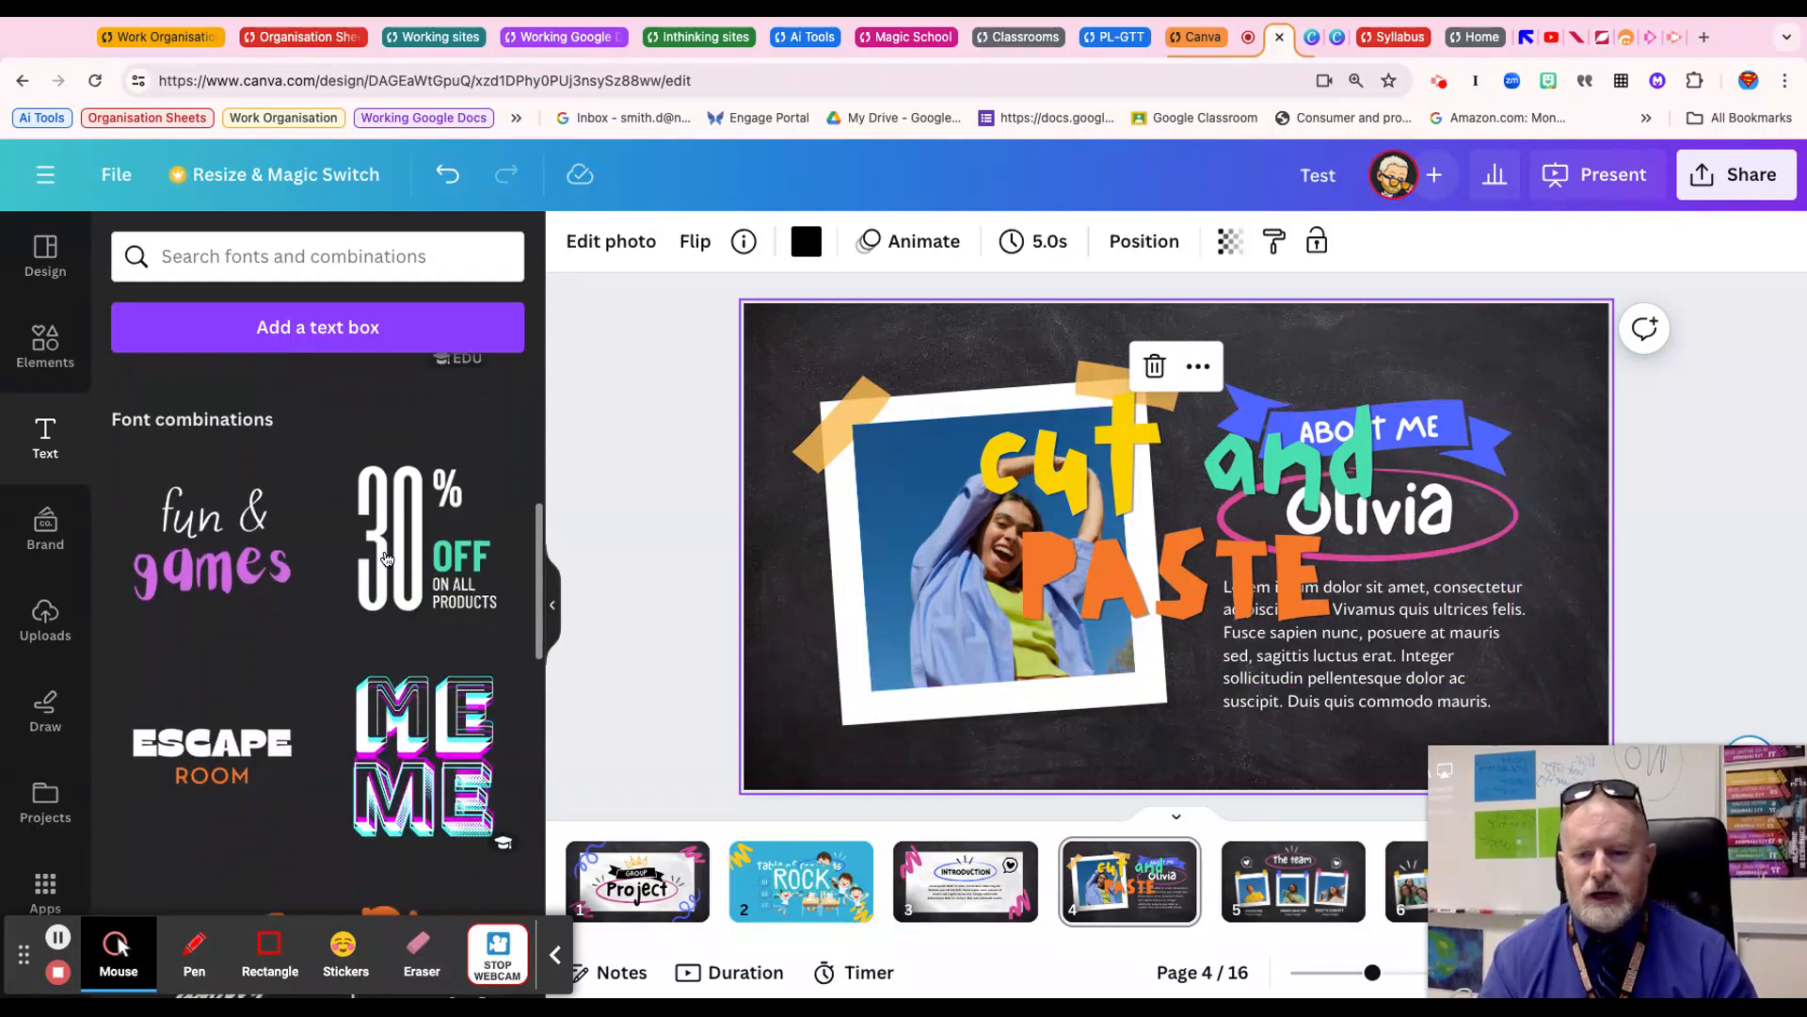
scroll(407, 561, down, 3)
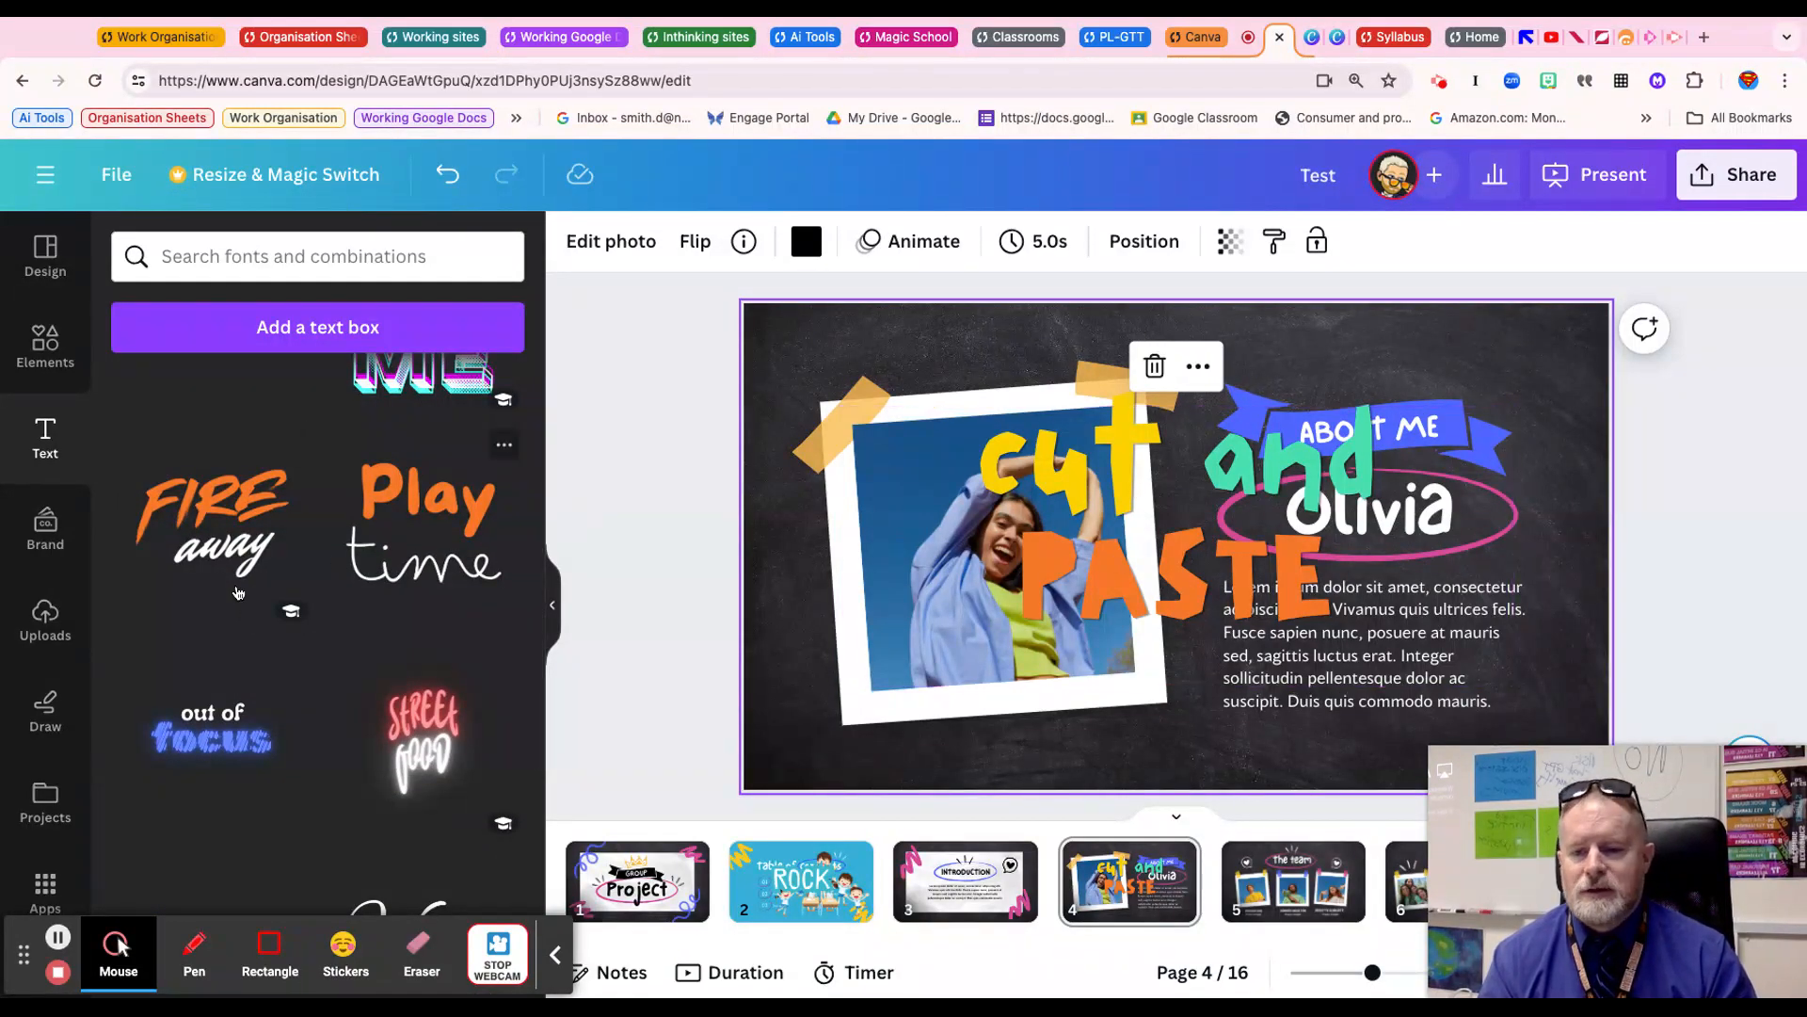
click(54, 538)
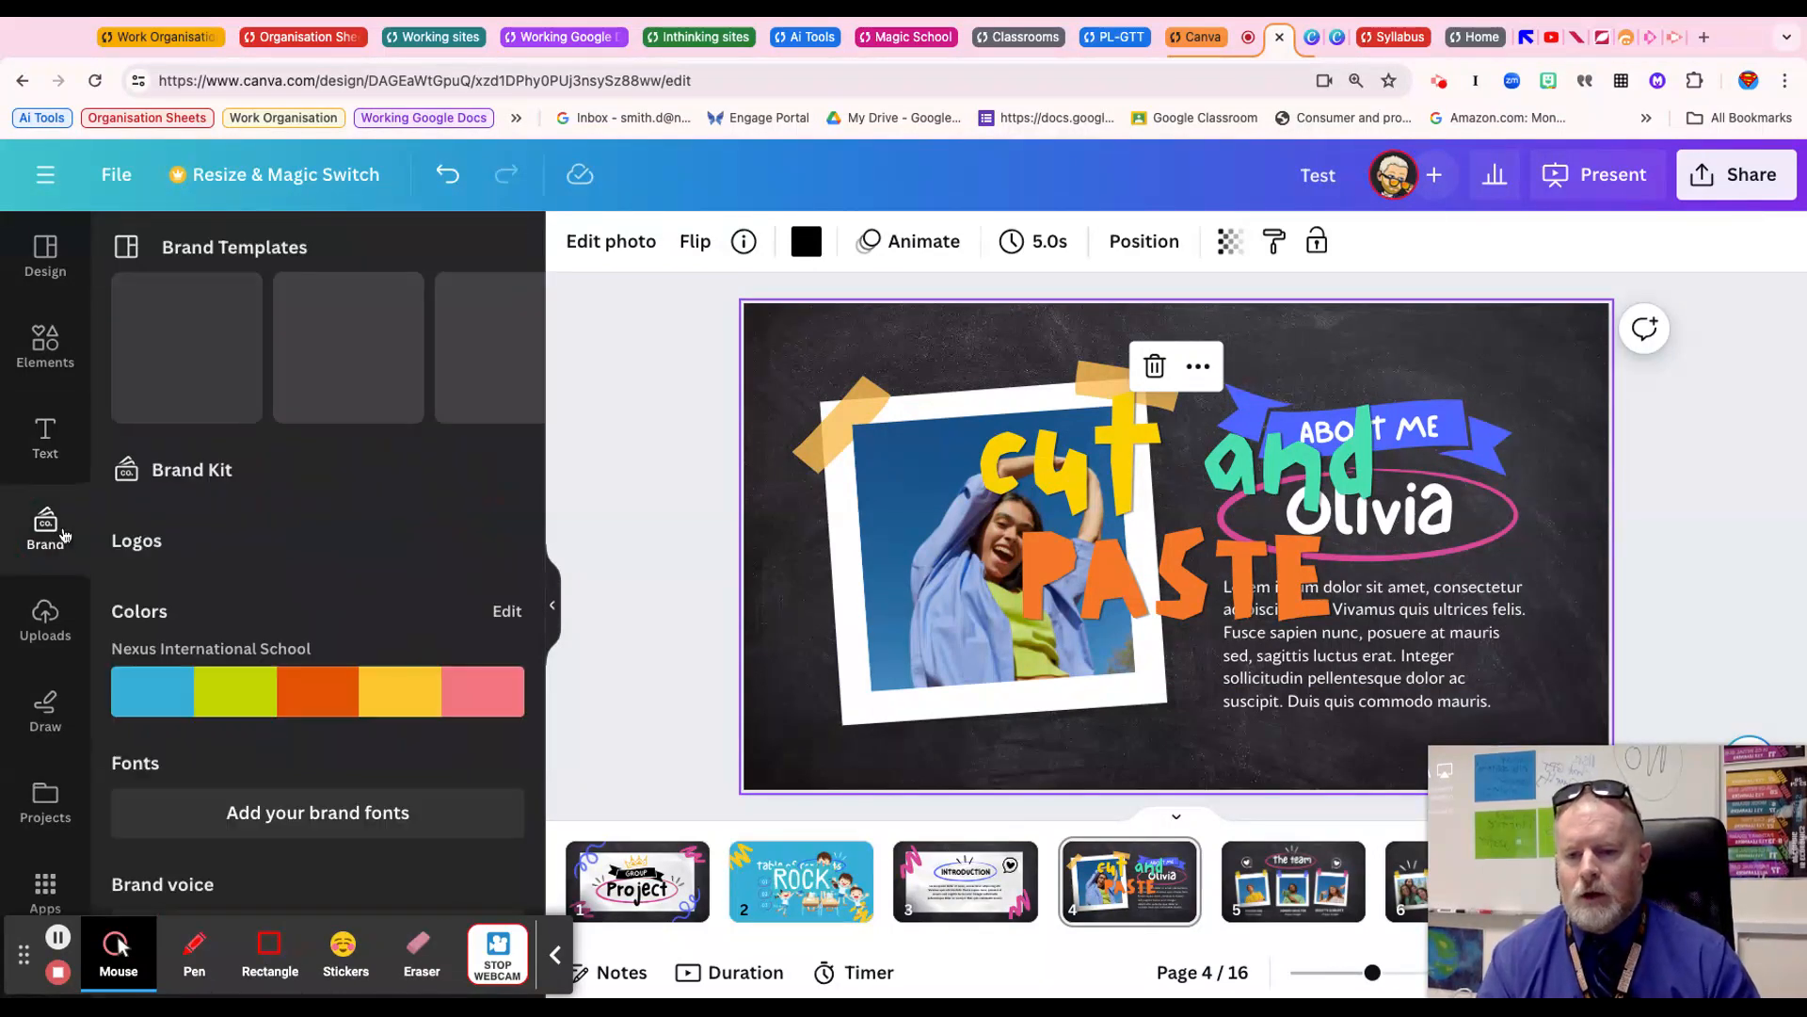
scroll(57, 540, down, 1)
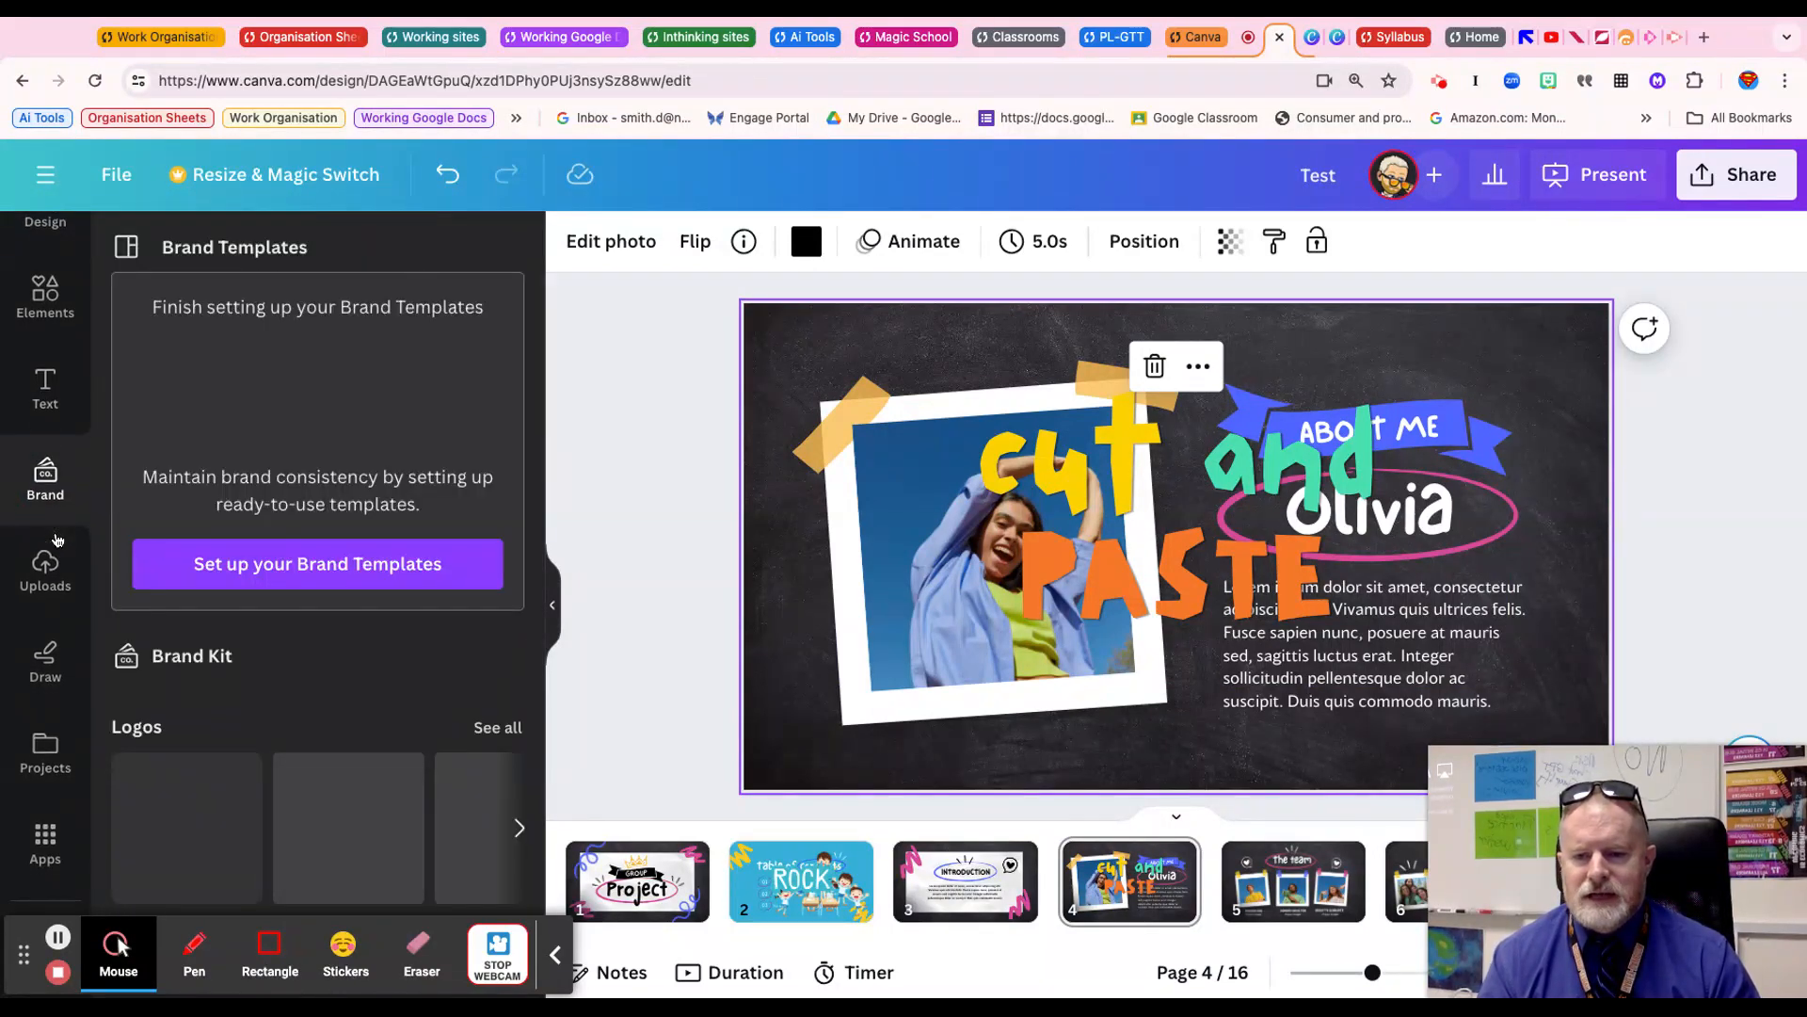
Review the available upload sources and the uploaded images, videos and audio files
click(44, 574)
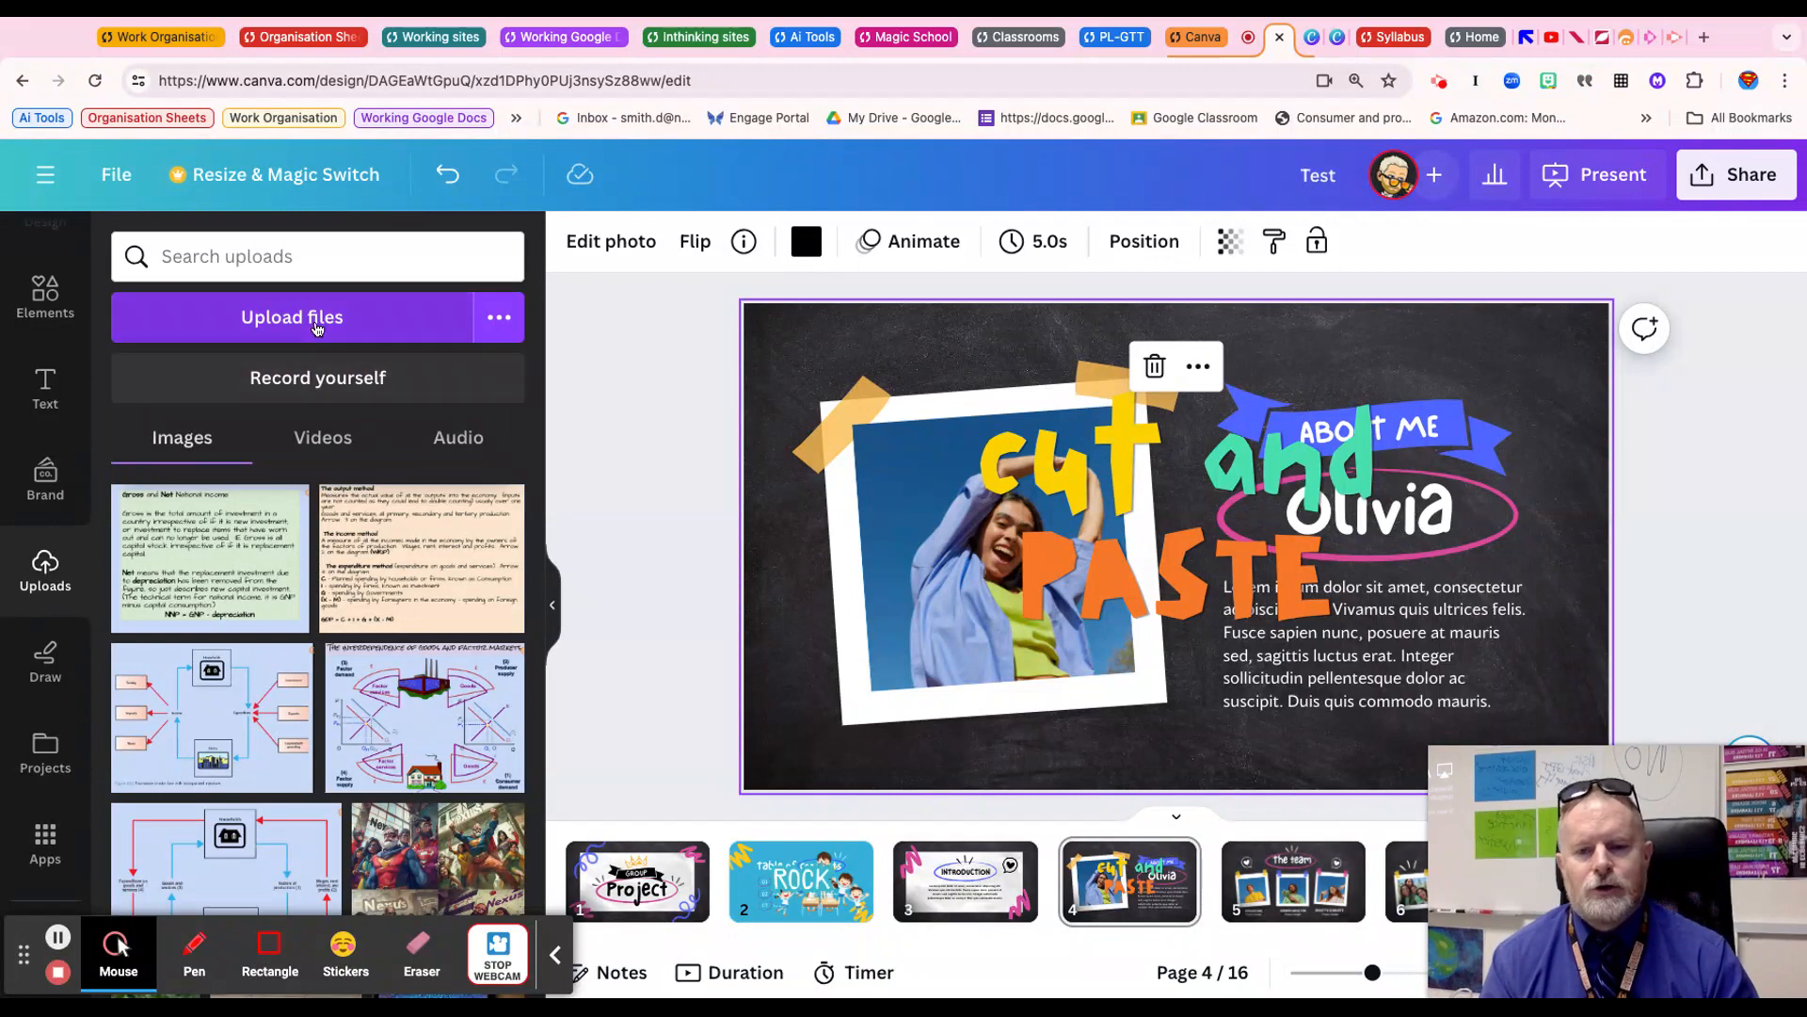
click(500, 321)
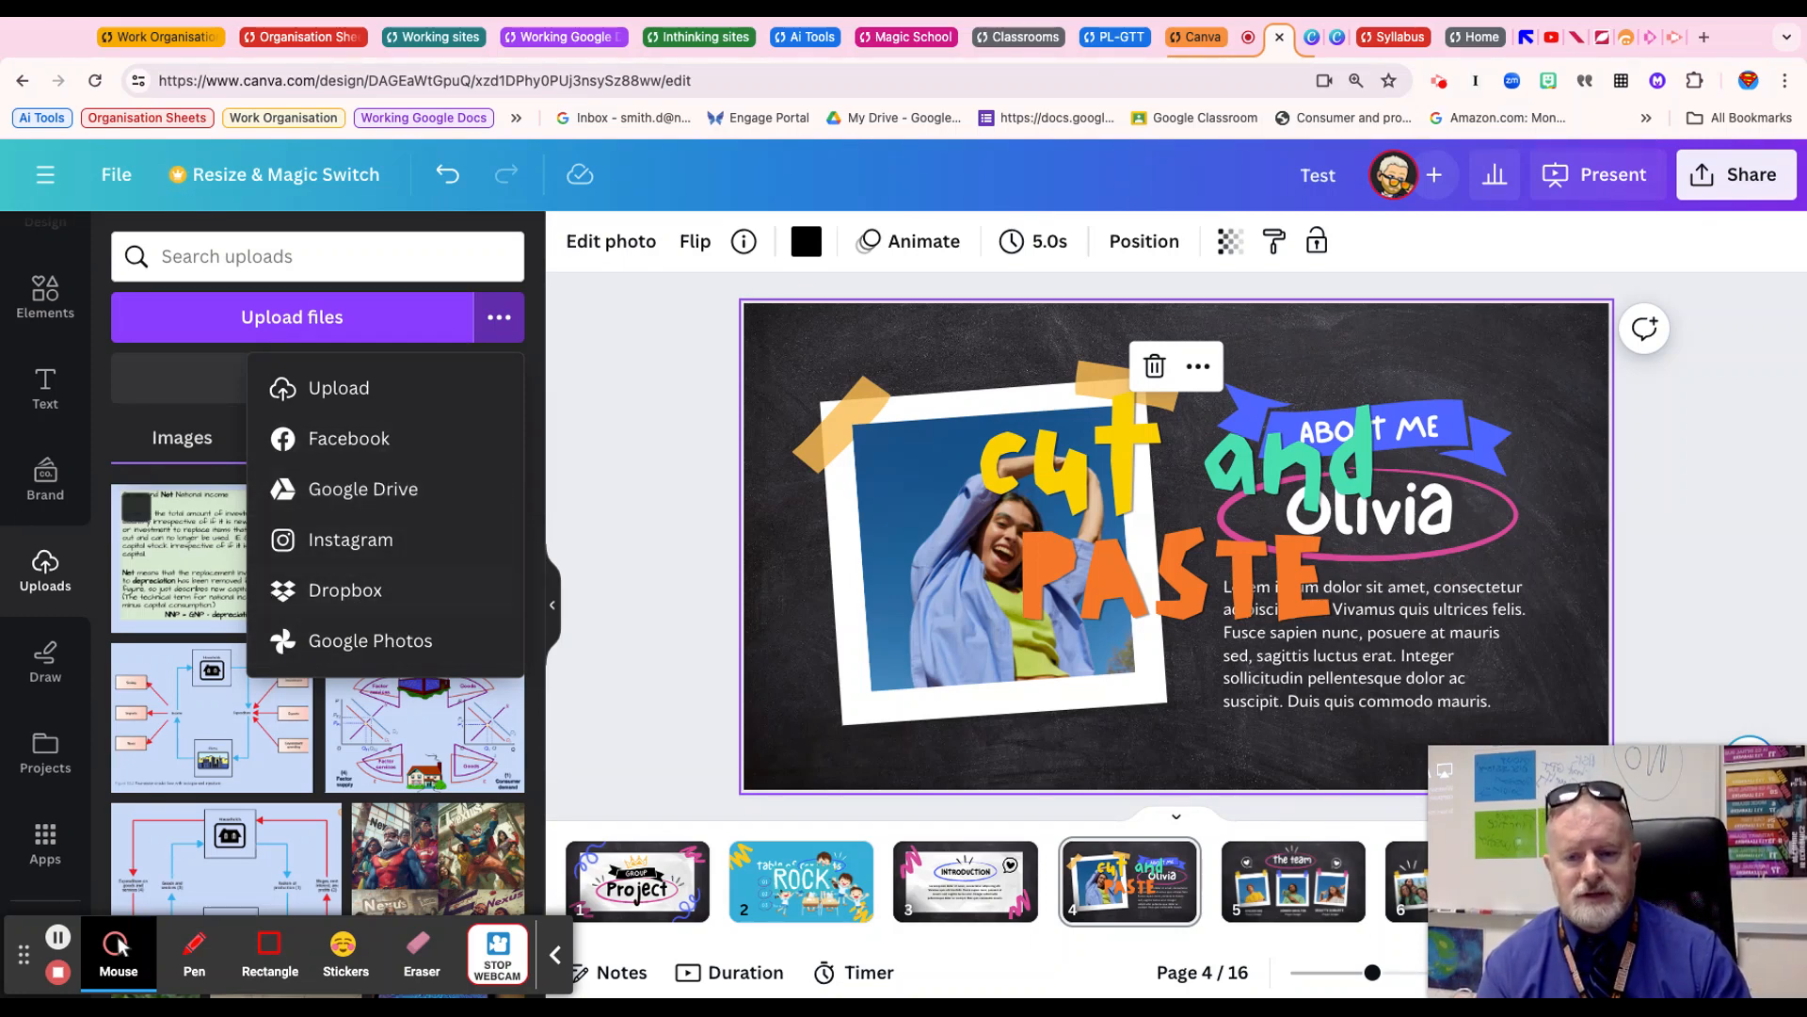
click(604, 729)
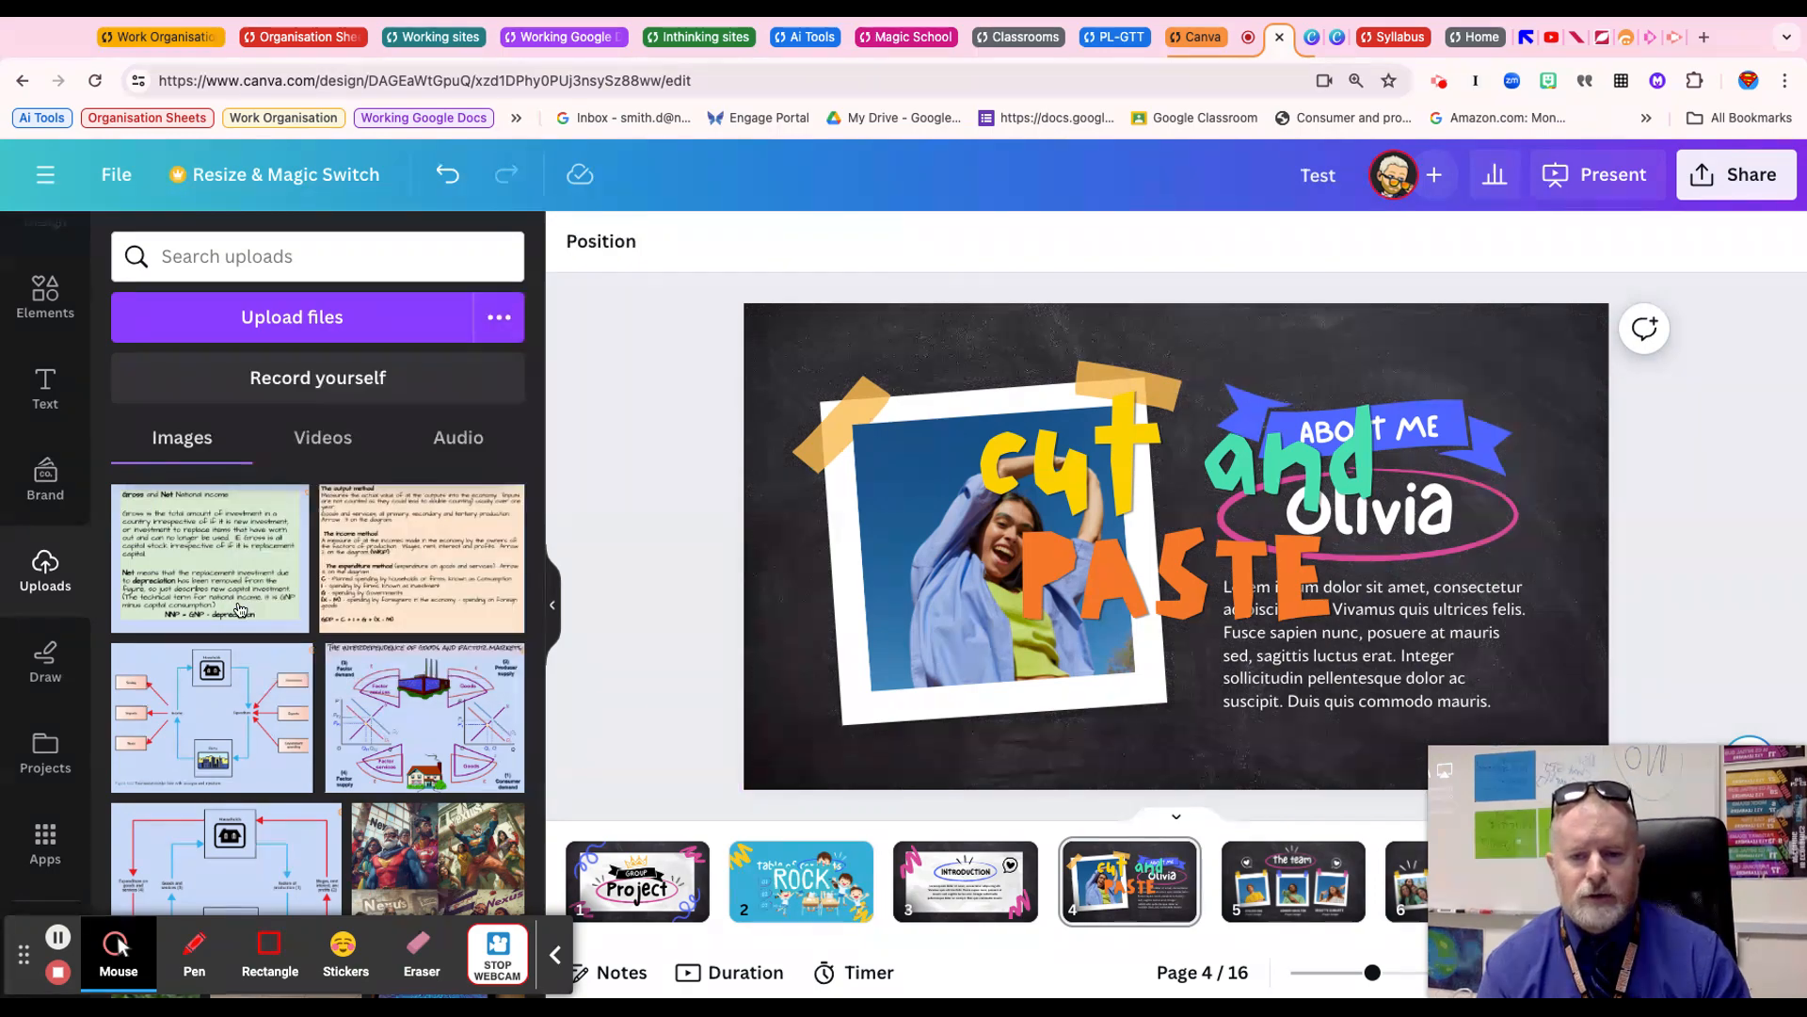
click(329, 443)
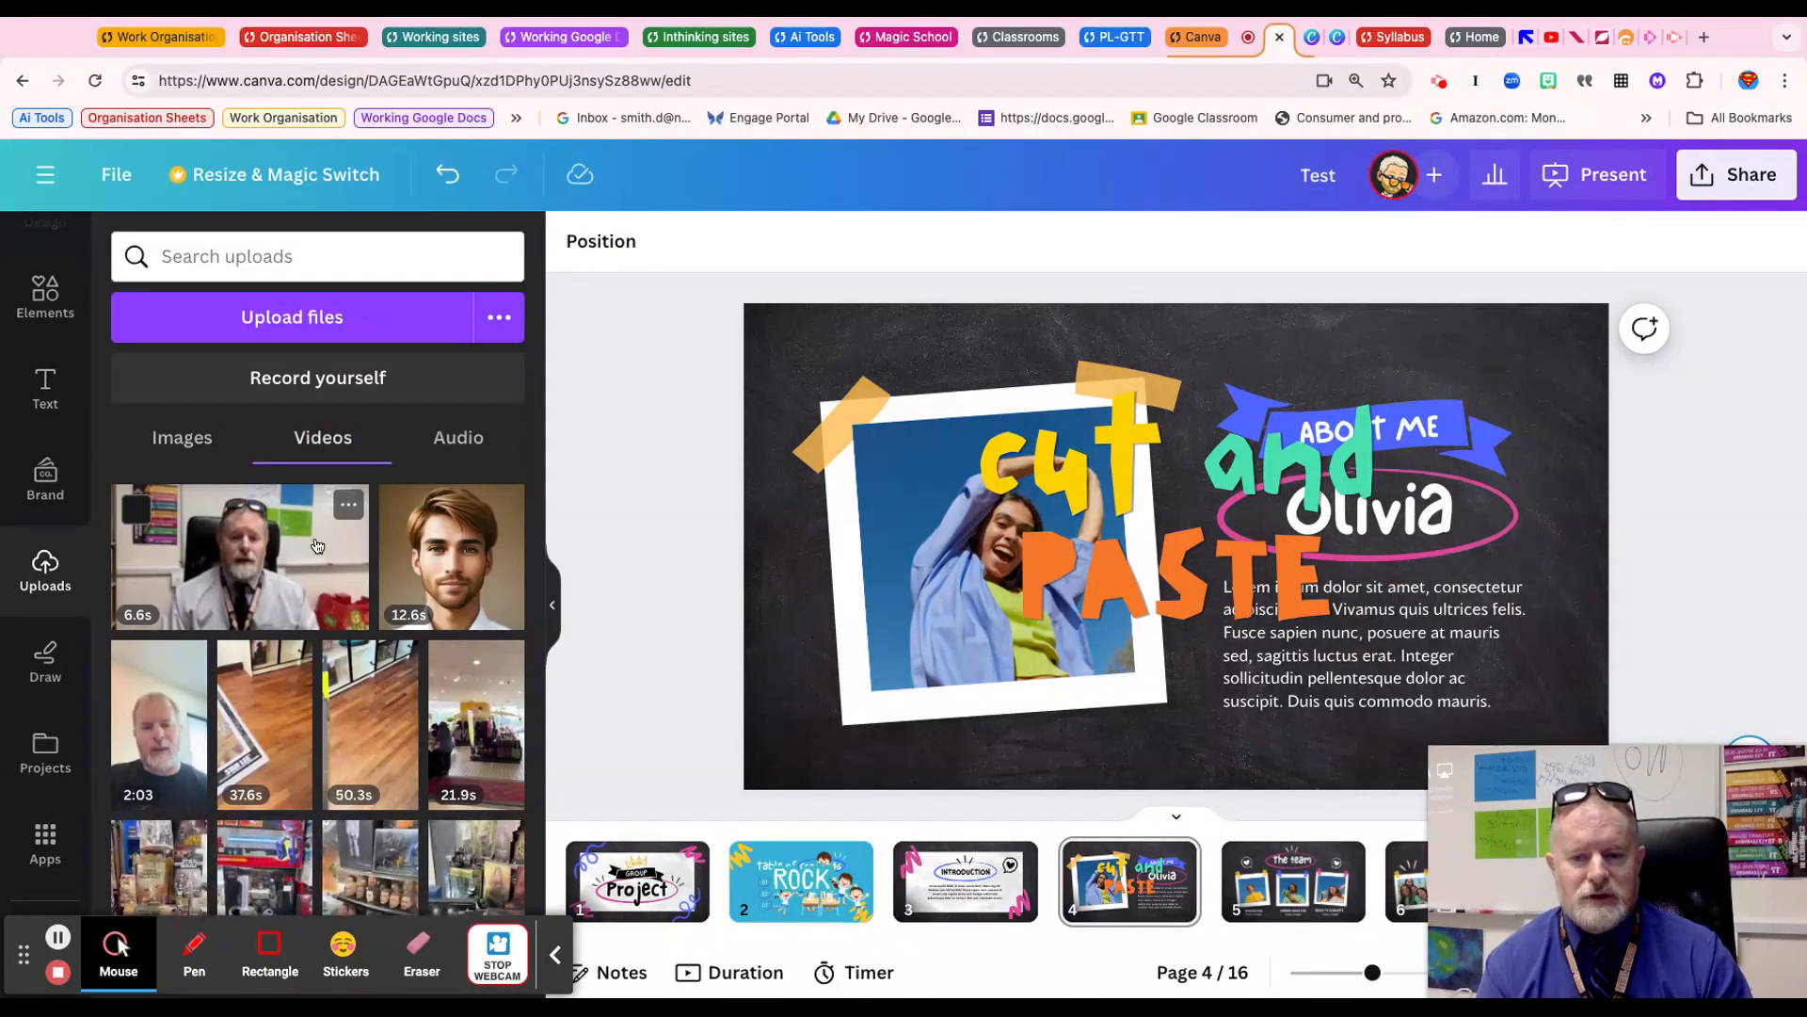
click(457, 443)
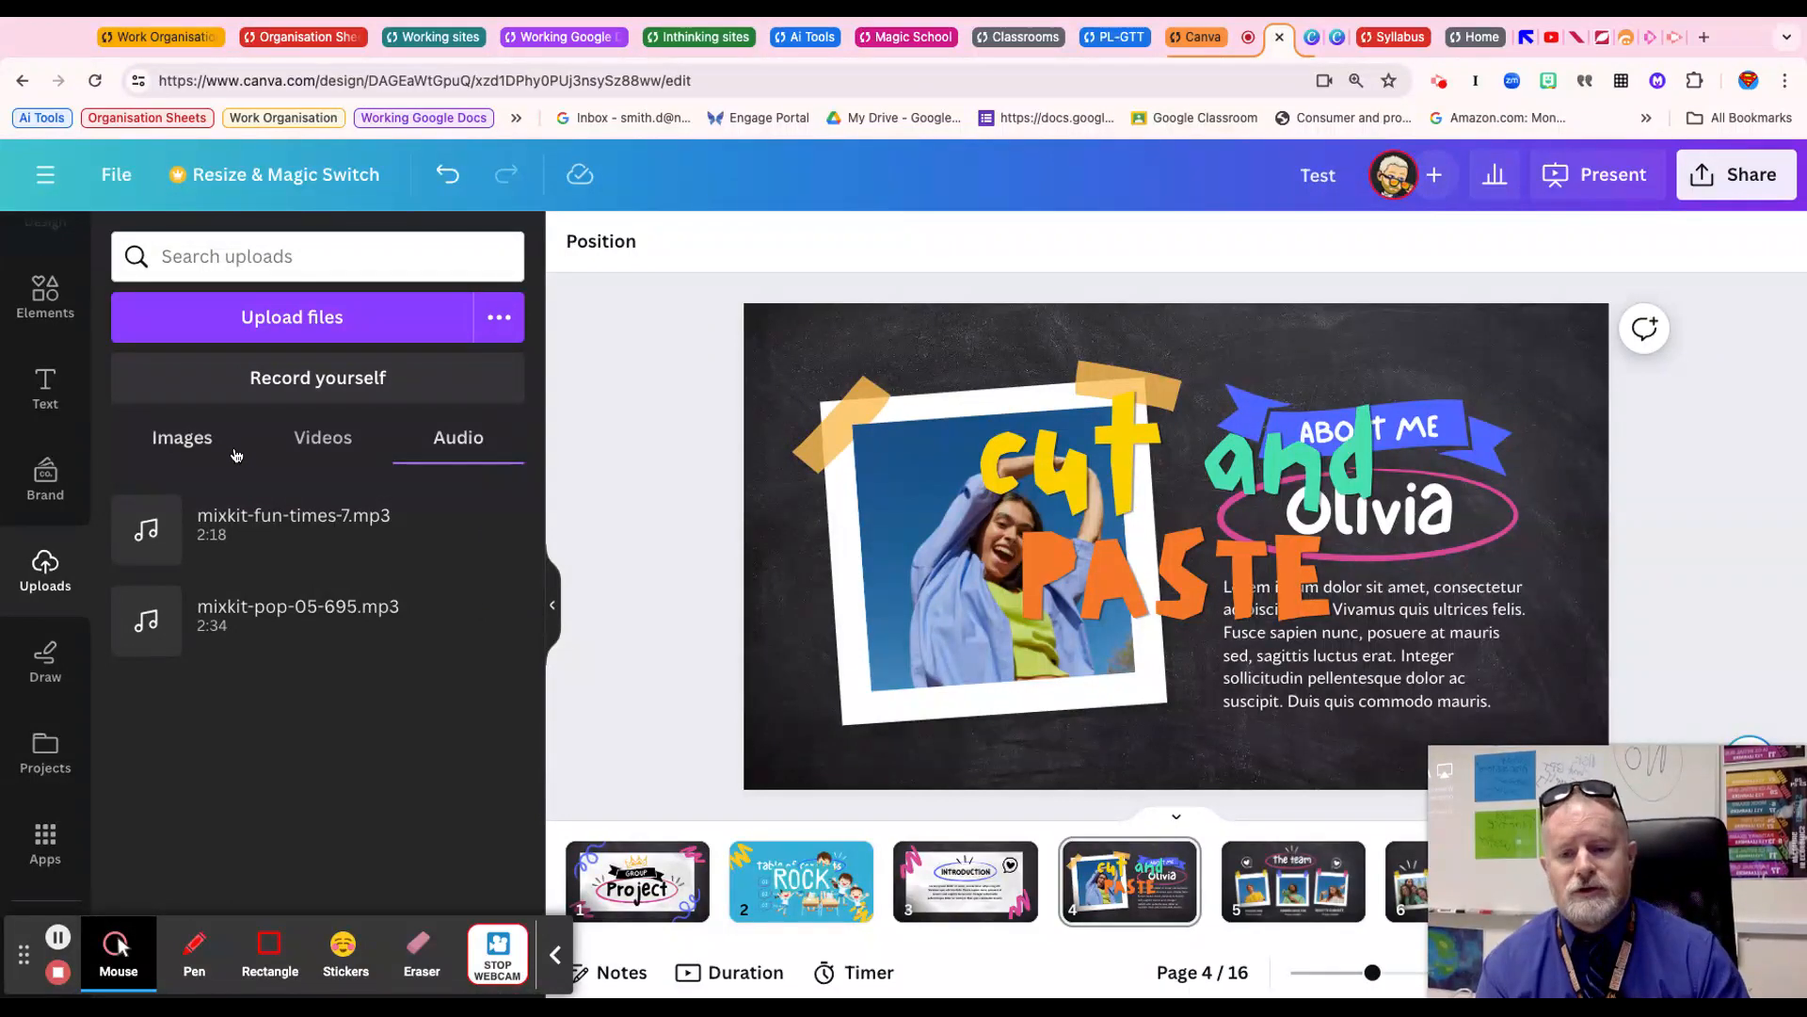
Add the uploaded 12.6-second video of the brown-haired man to page 4 and pause its playback
click(322, 454)
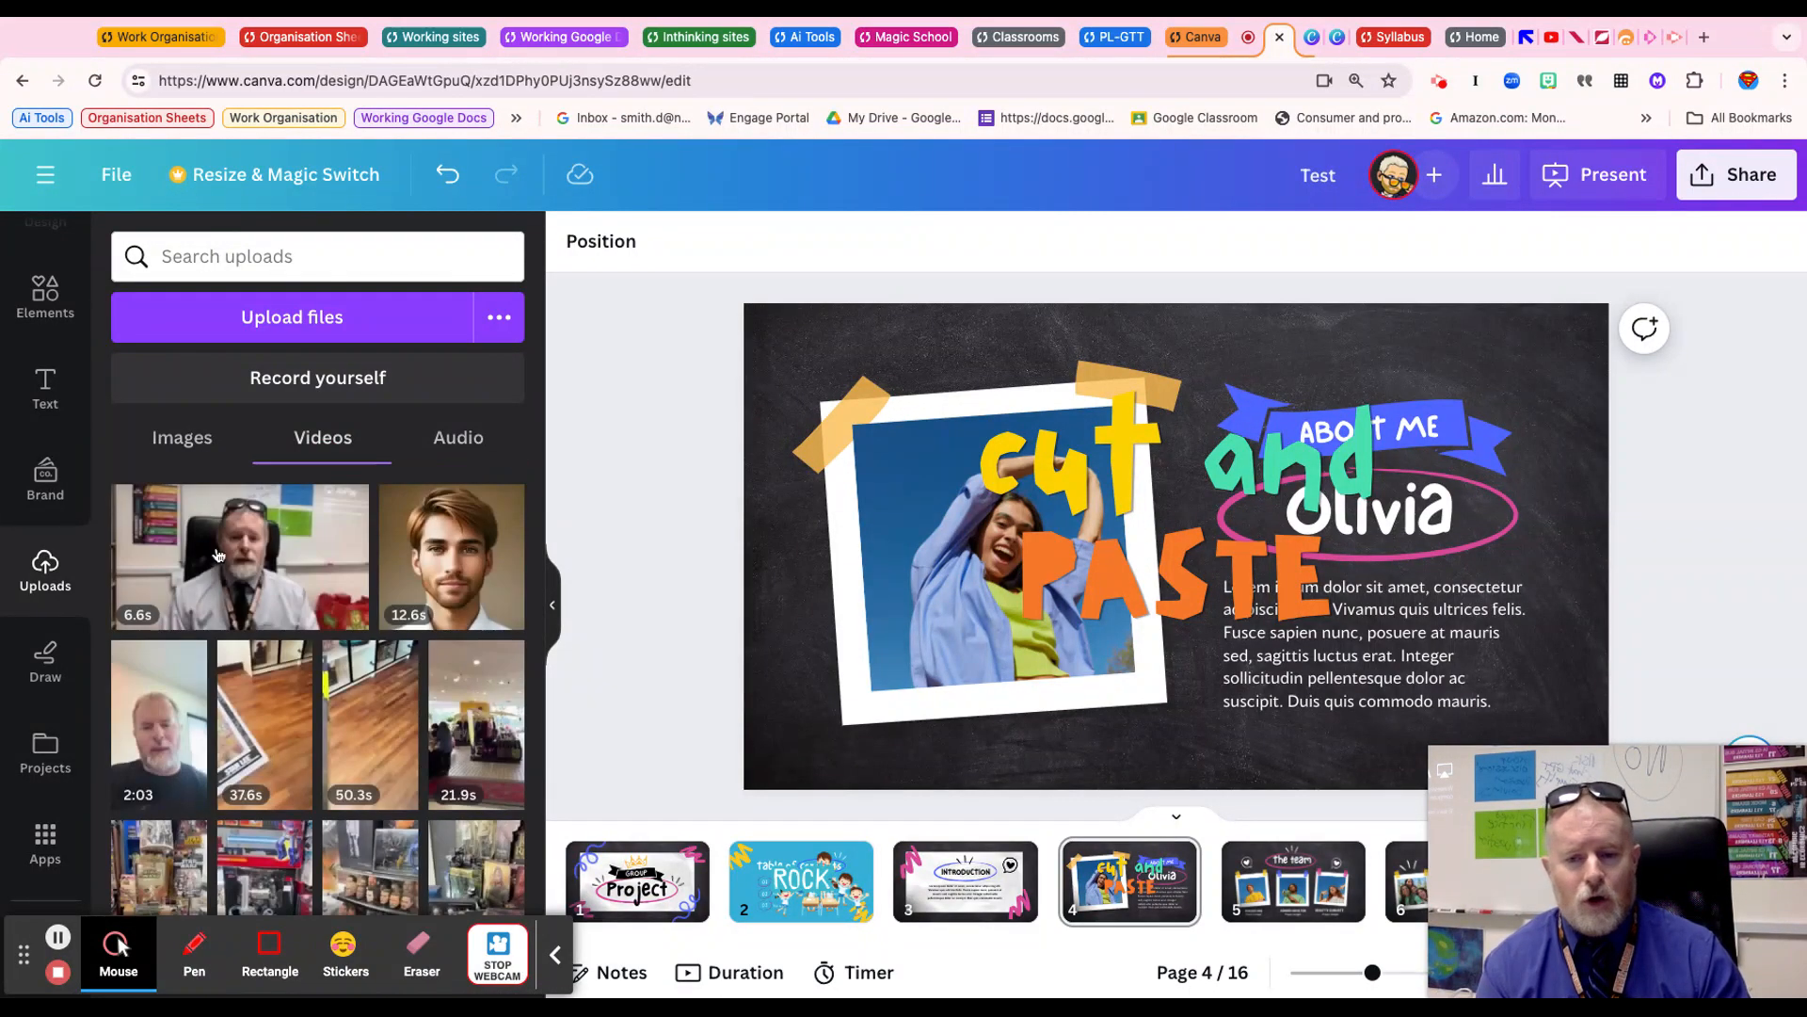
click(419, 569)
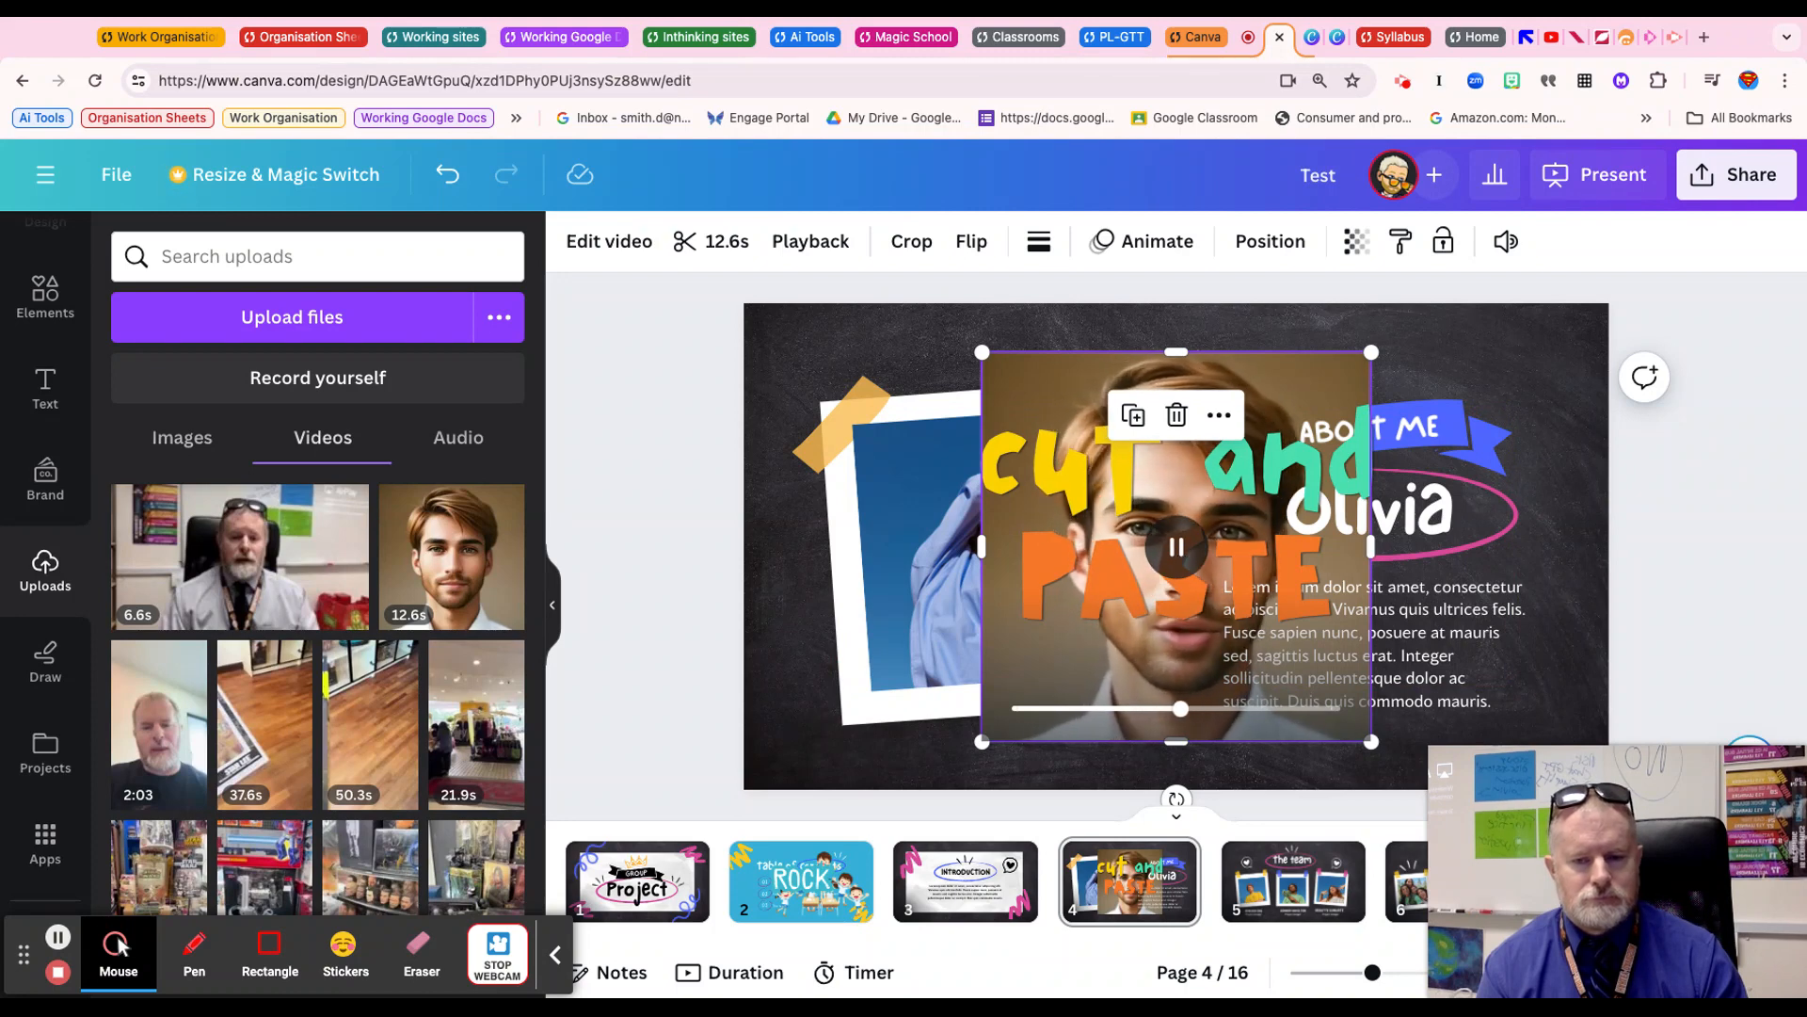
click(1175, 547)
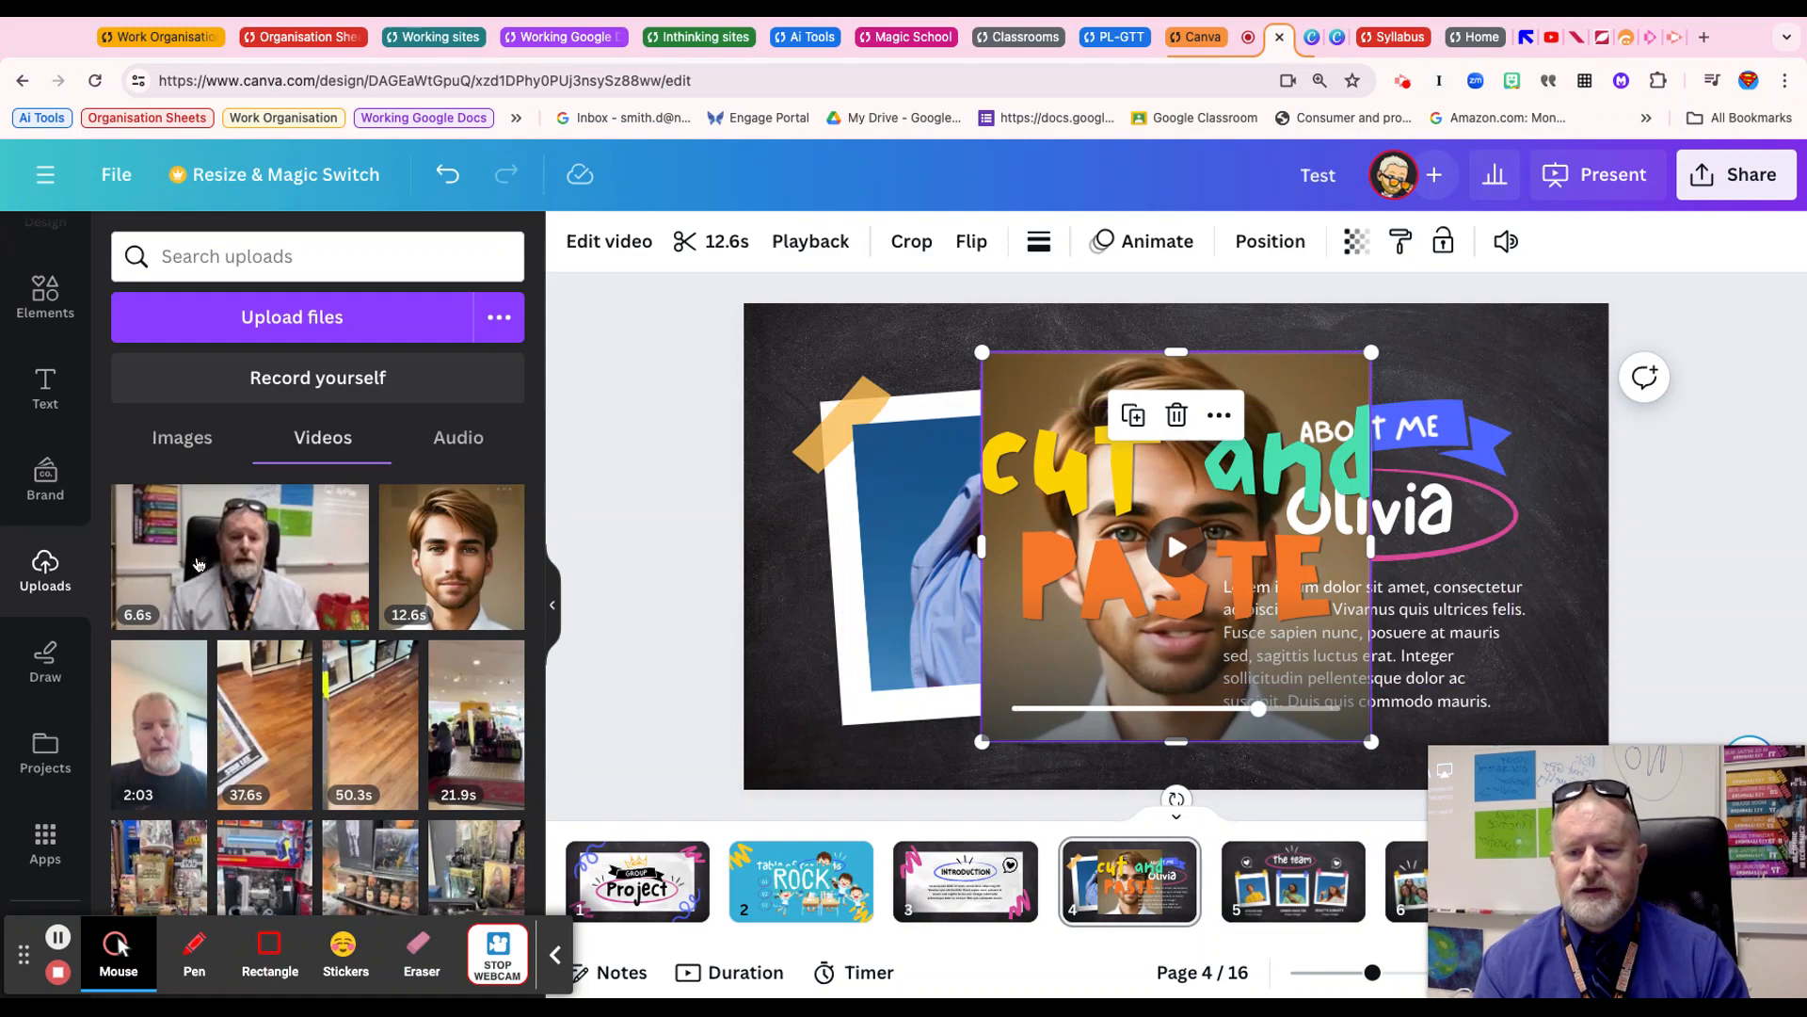
On page 5, draw a red arrow towards "the team" heading and highlight the name beneath the first photo in yellow
click(42, 662)
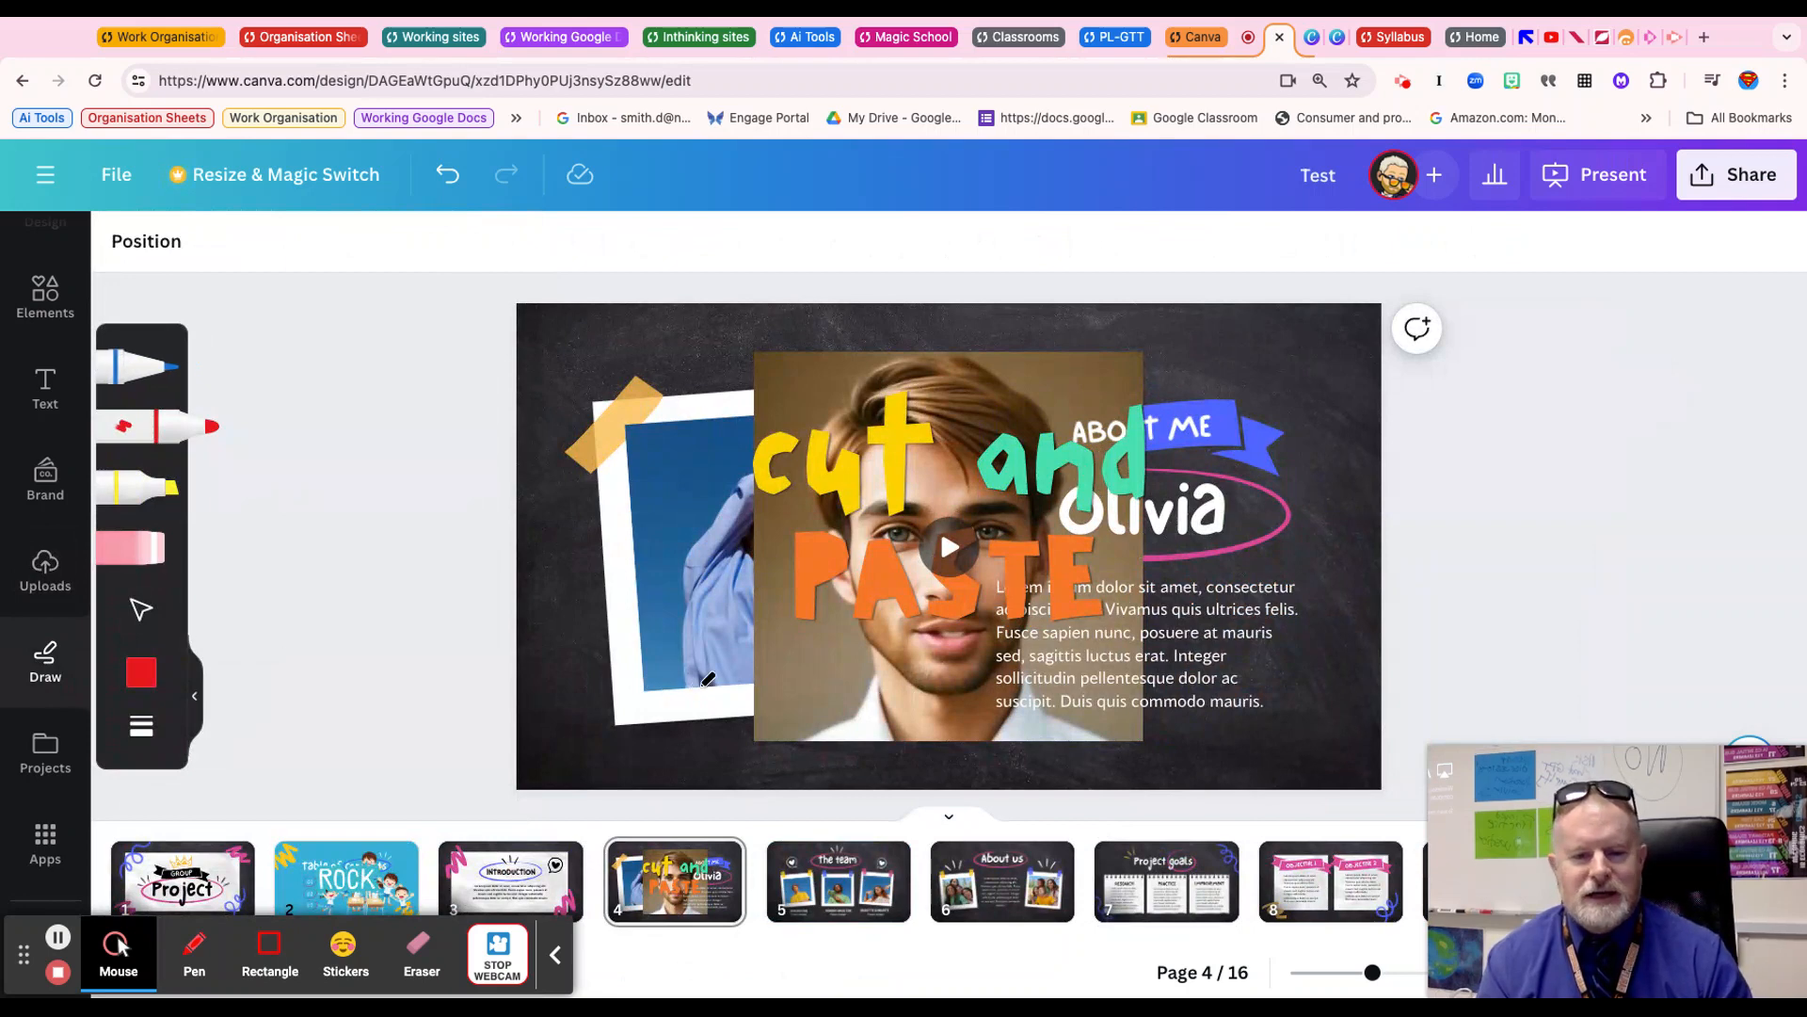
click(829, 902)
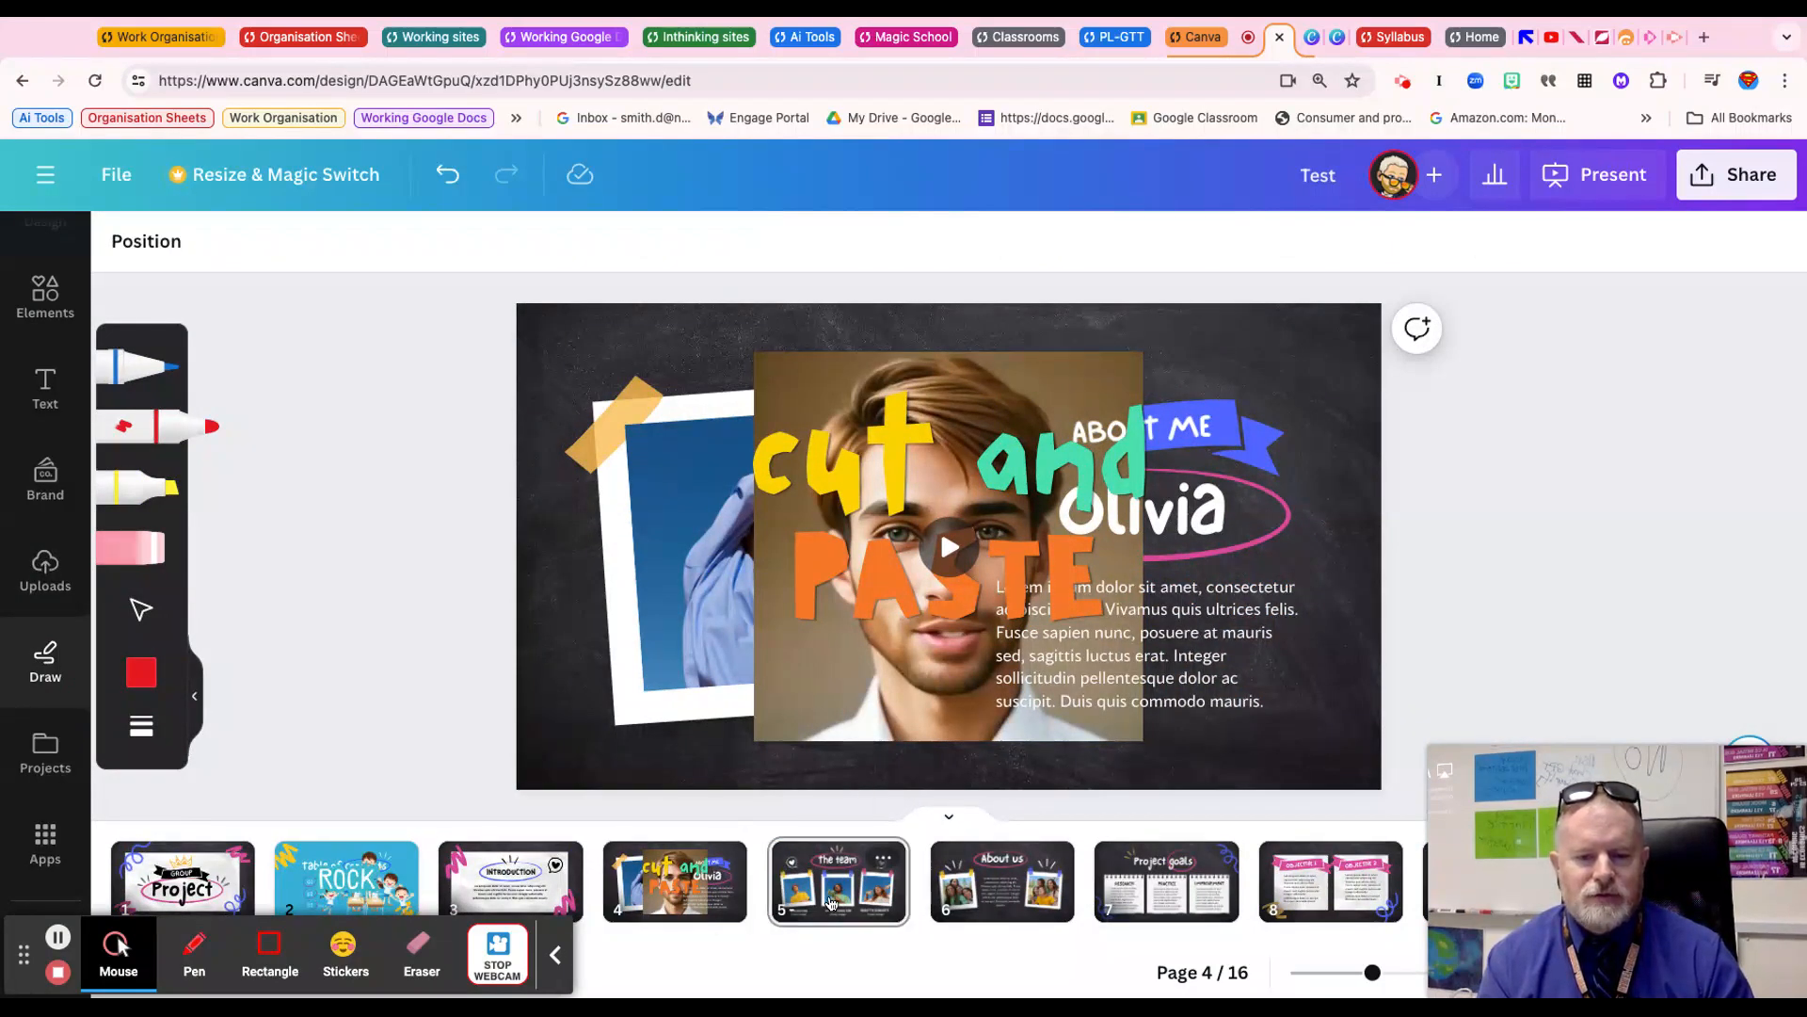
click(191, 446)
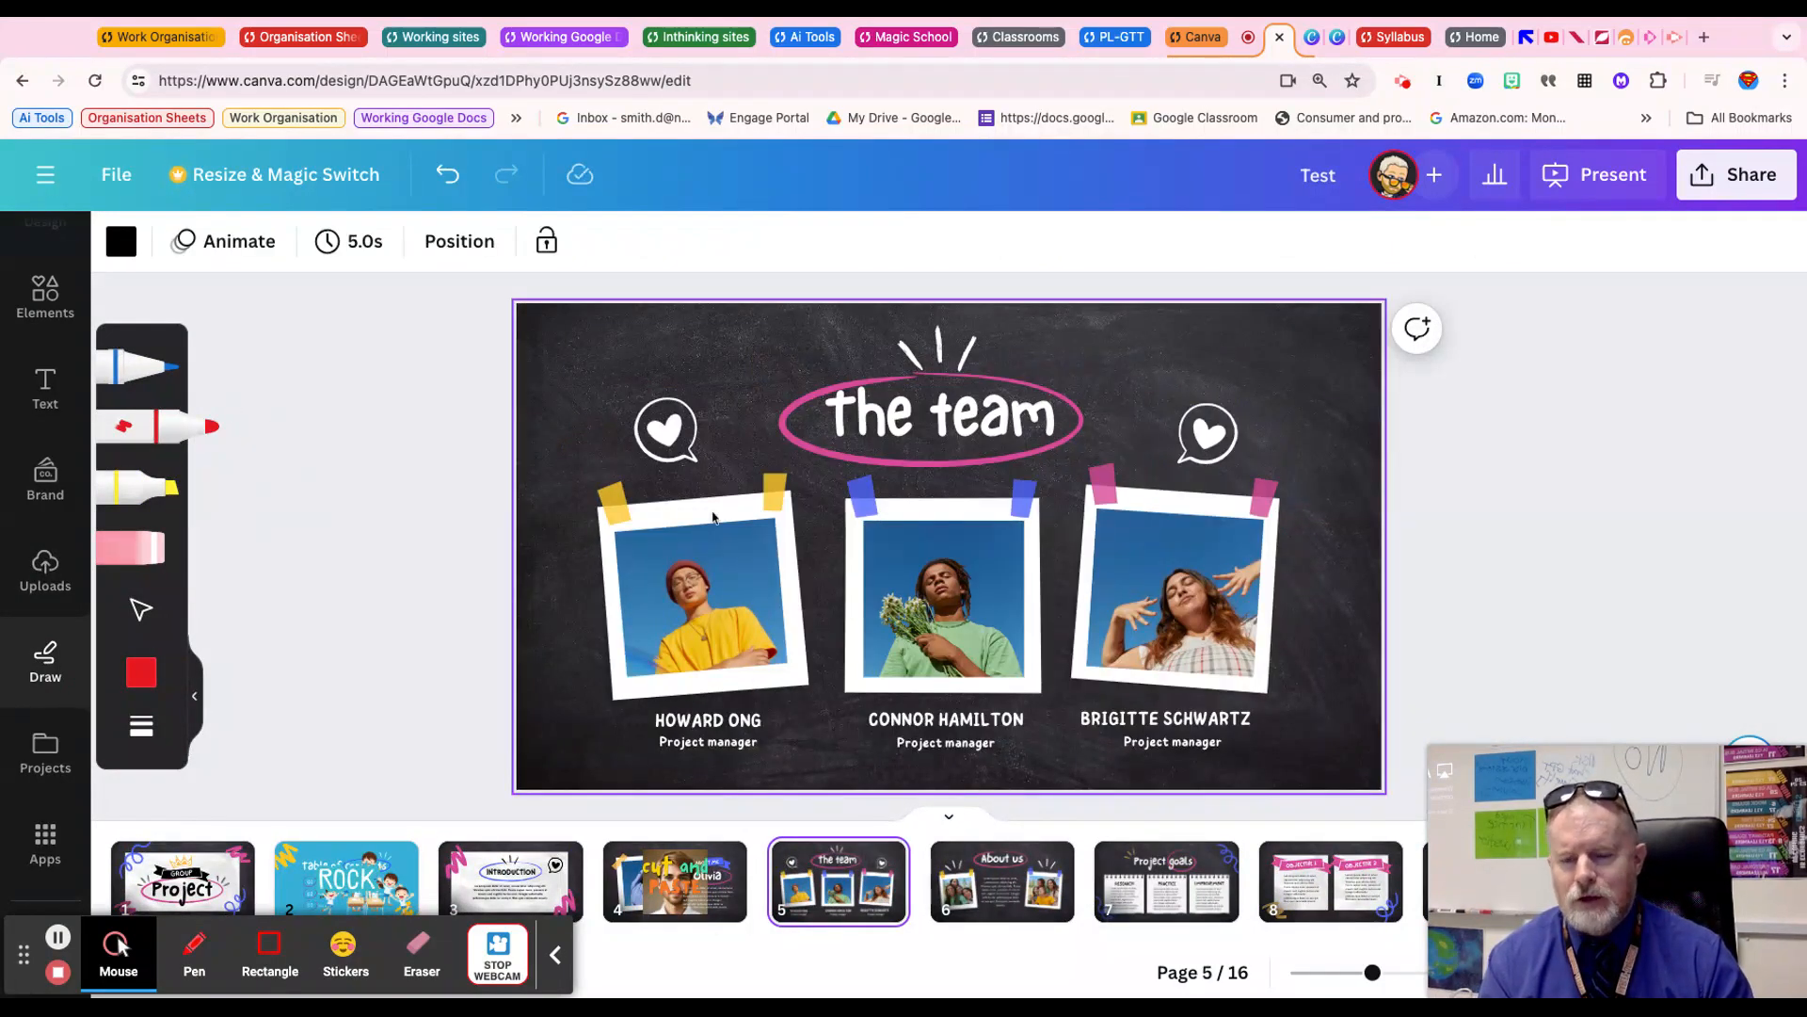
drag(609, 346, 570, 338)
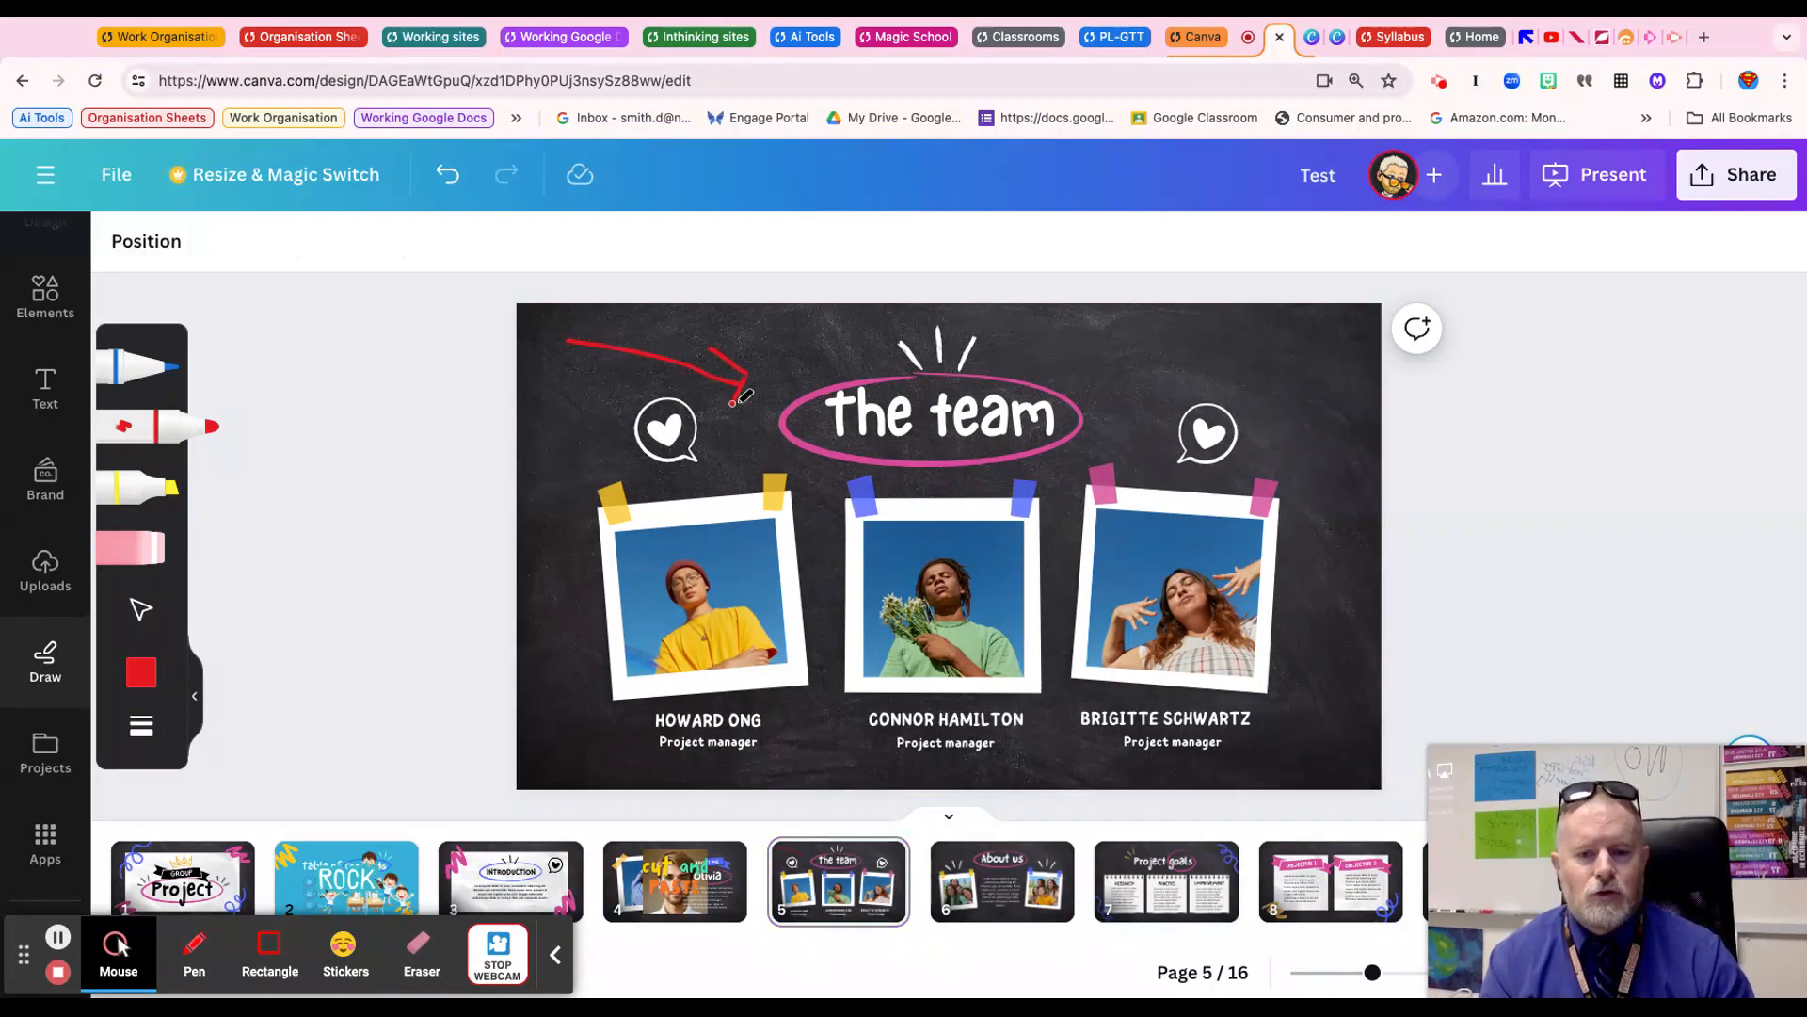
click(184, 488)
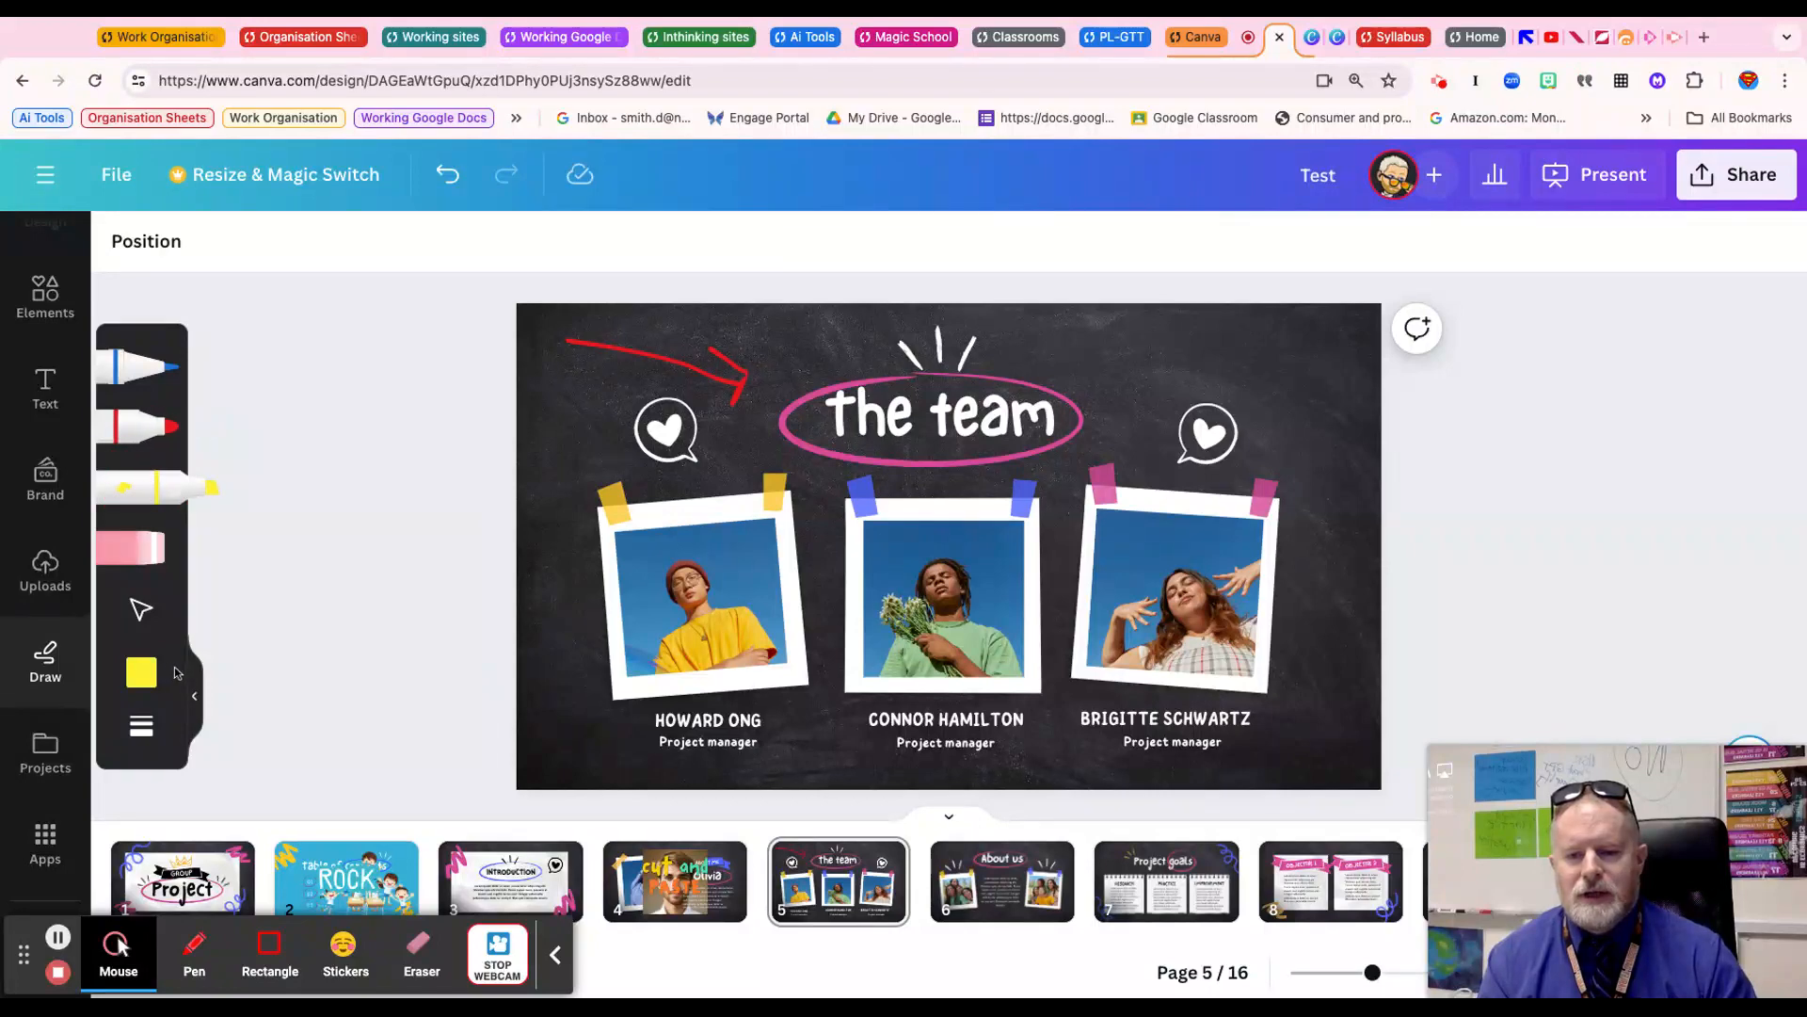
mouse_move(656, 731)
mouse_down()
mouse_move(763, 732)
mouse_move(654, 729)
mouse_up()
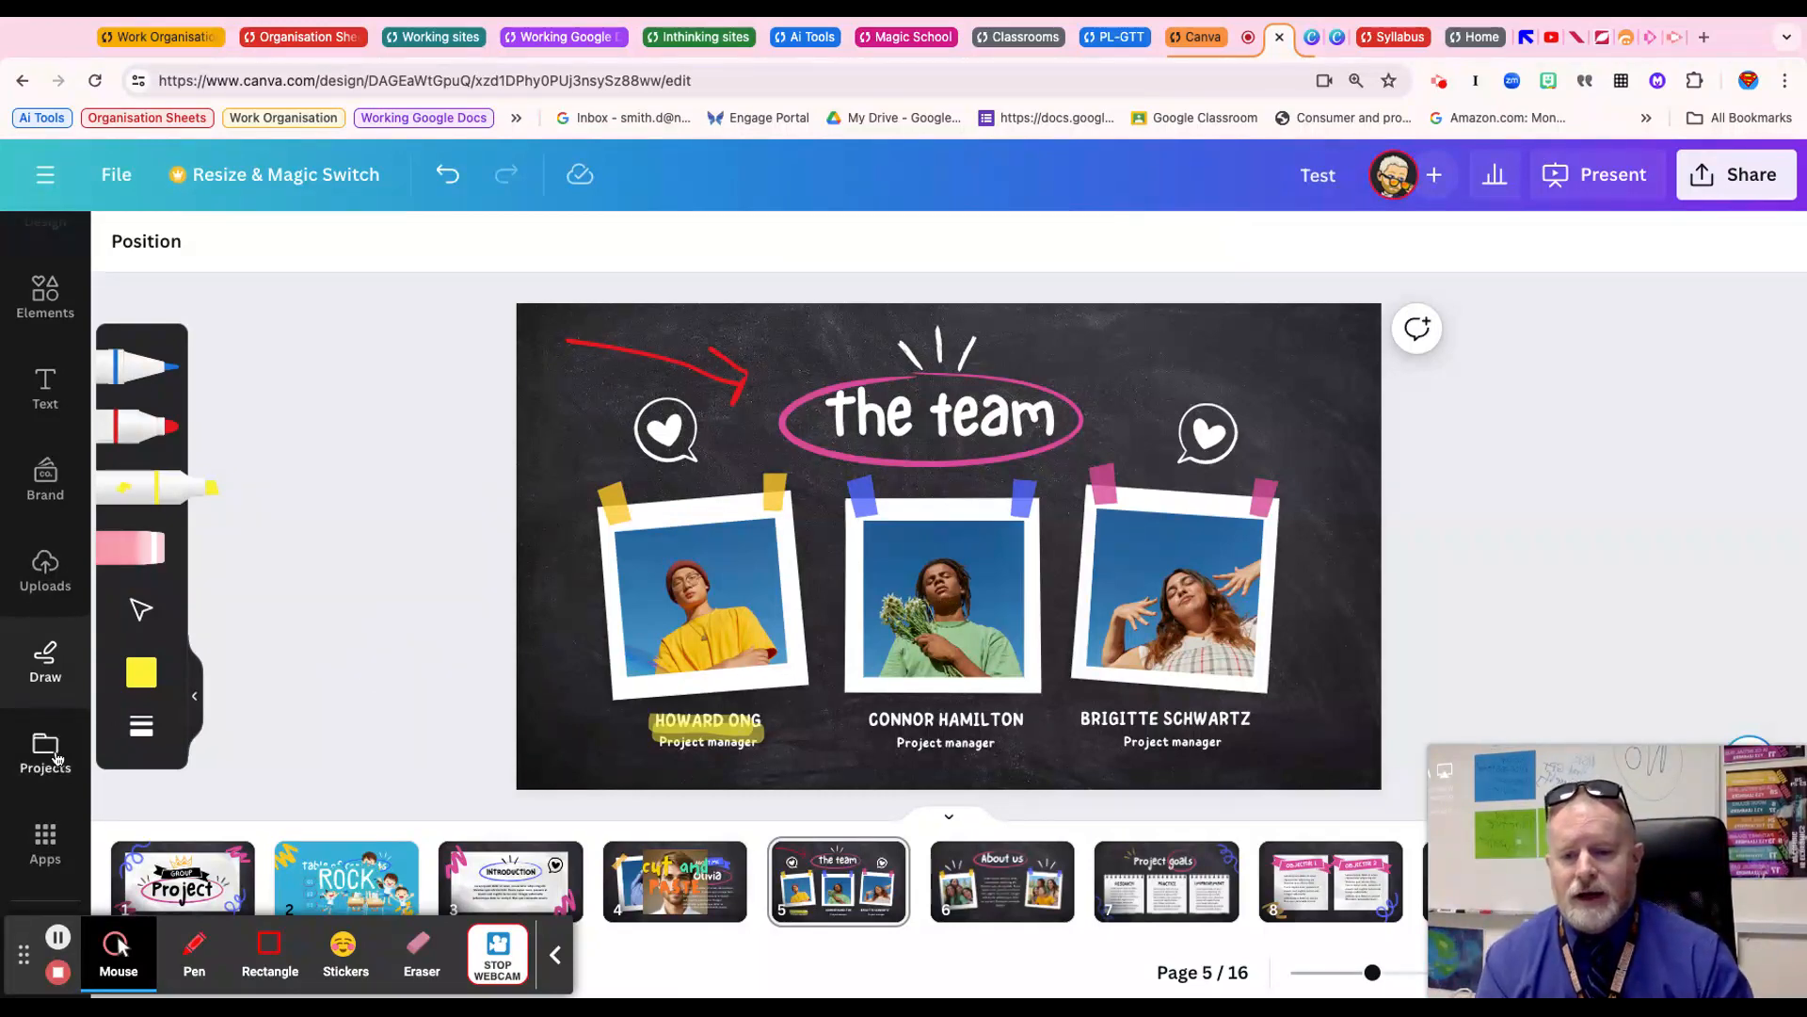
Look over the saved projects and the featured, More from Canva and popular apps
scroll(45, 751, down, 1)
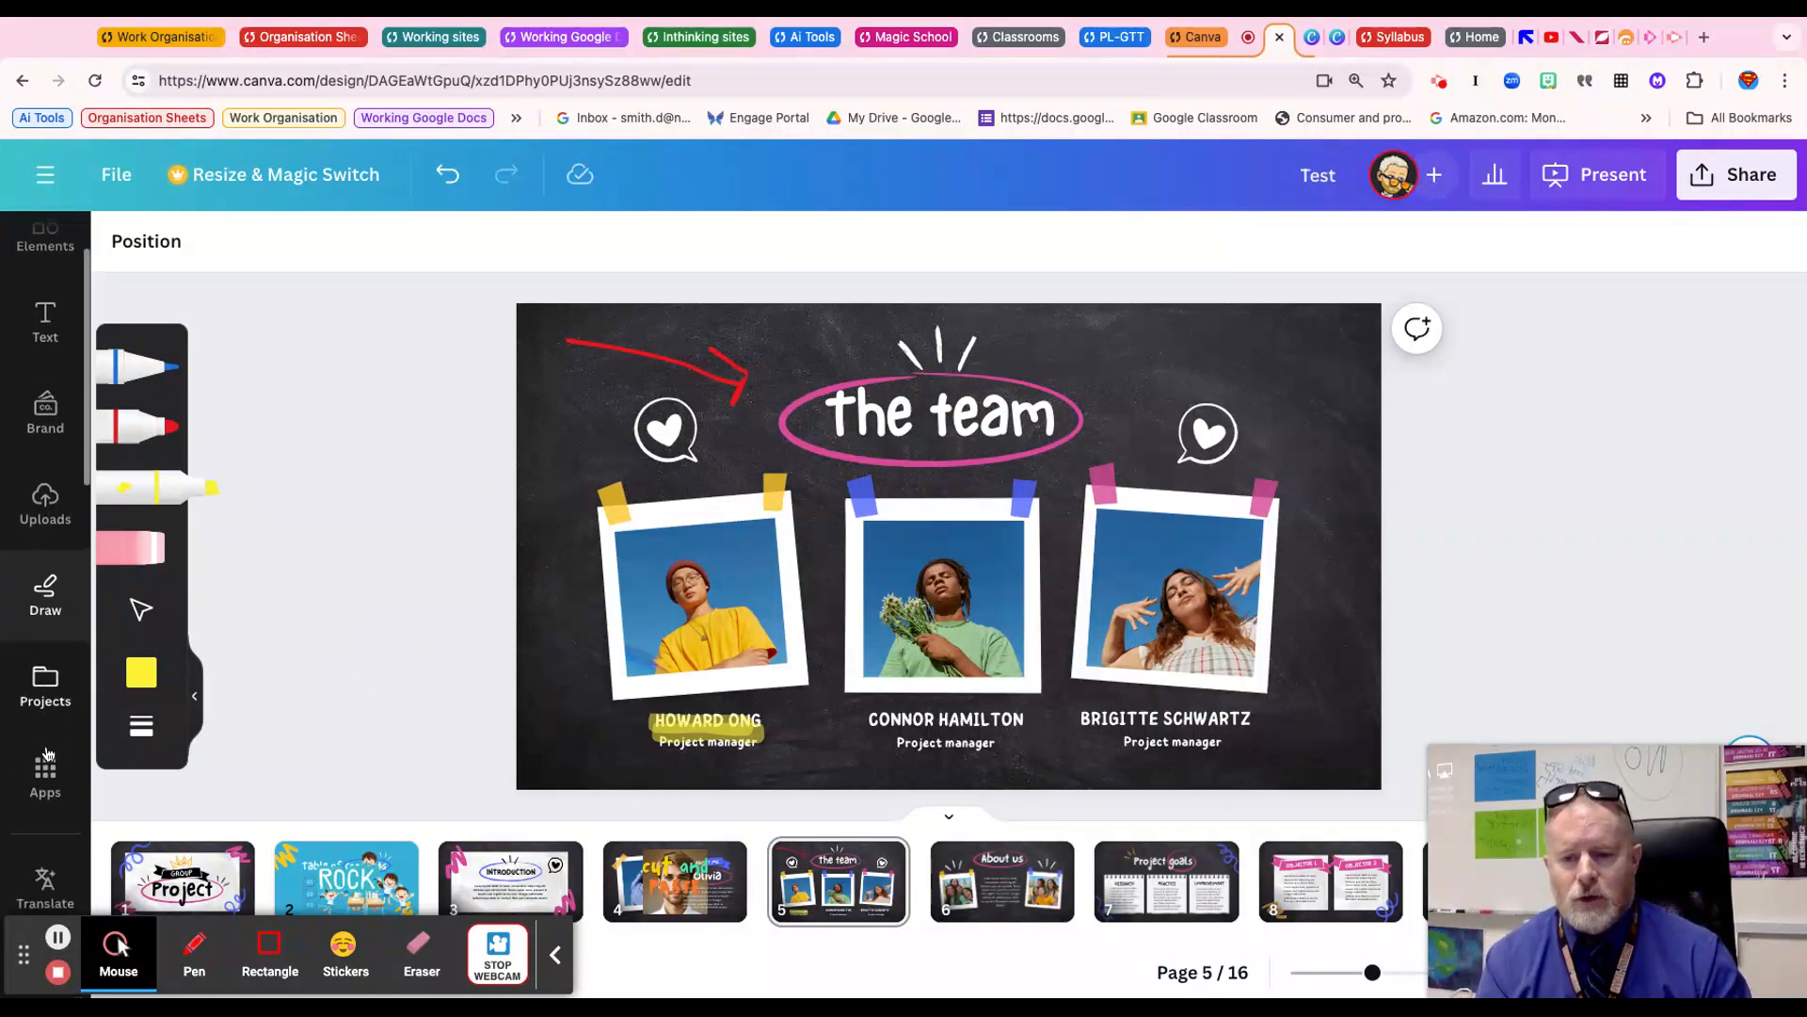
click(49, 679)
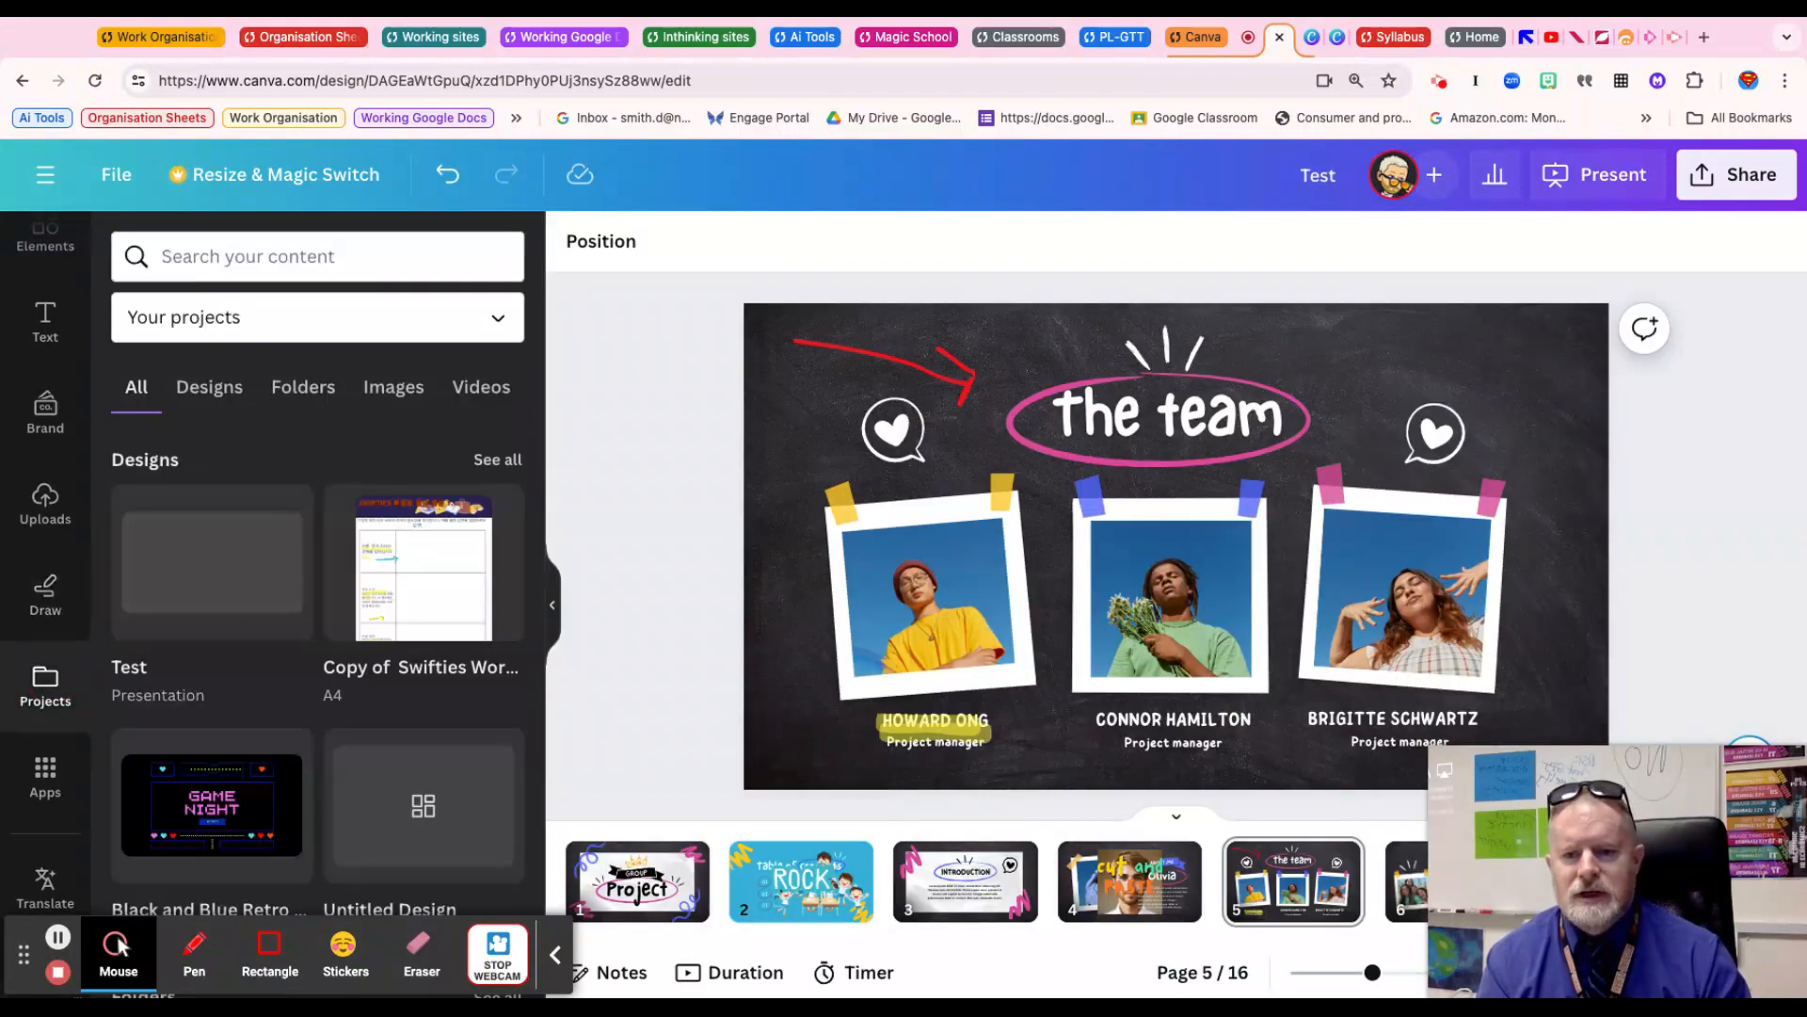
click(45, 777)
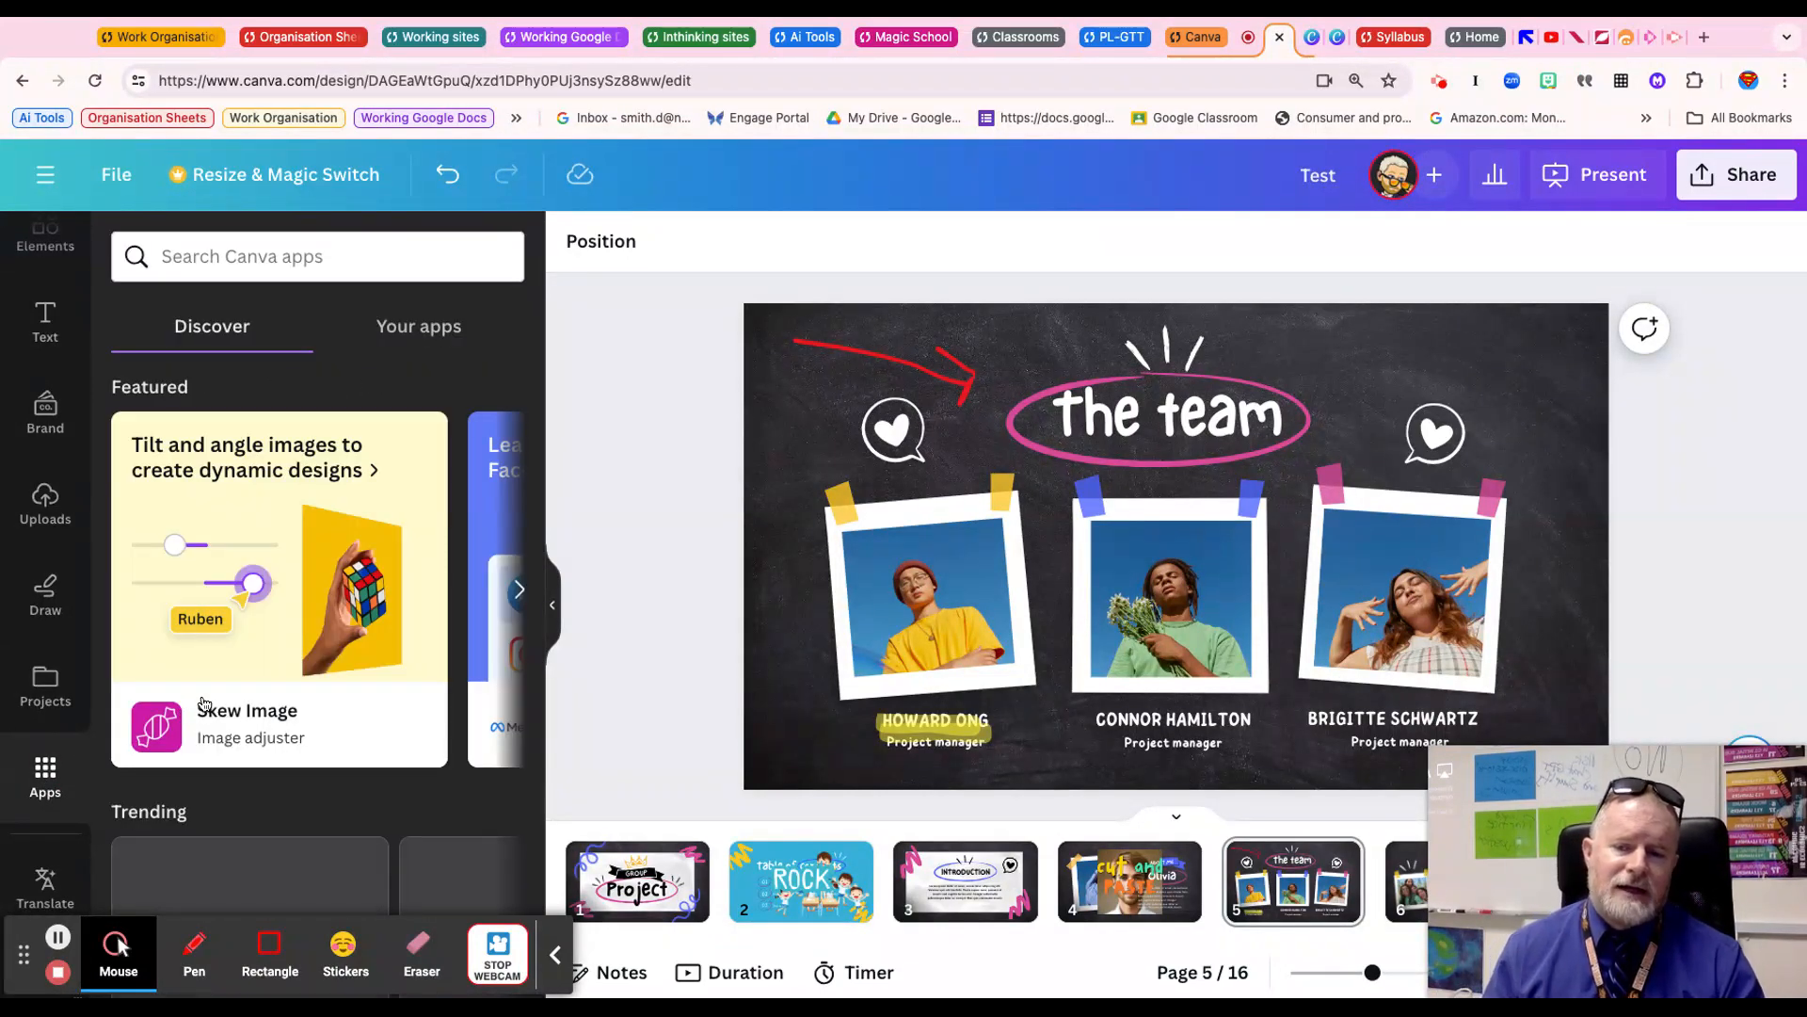
scroll(373, 715, down, 5)
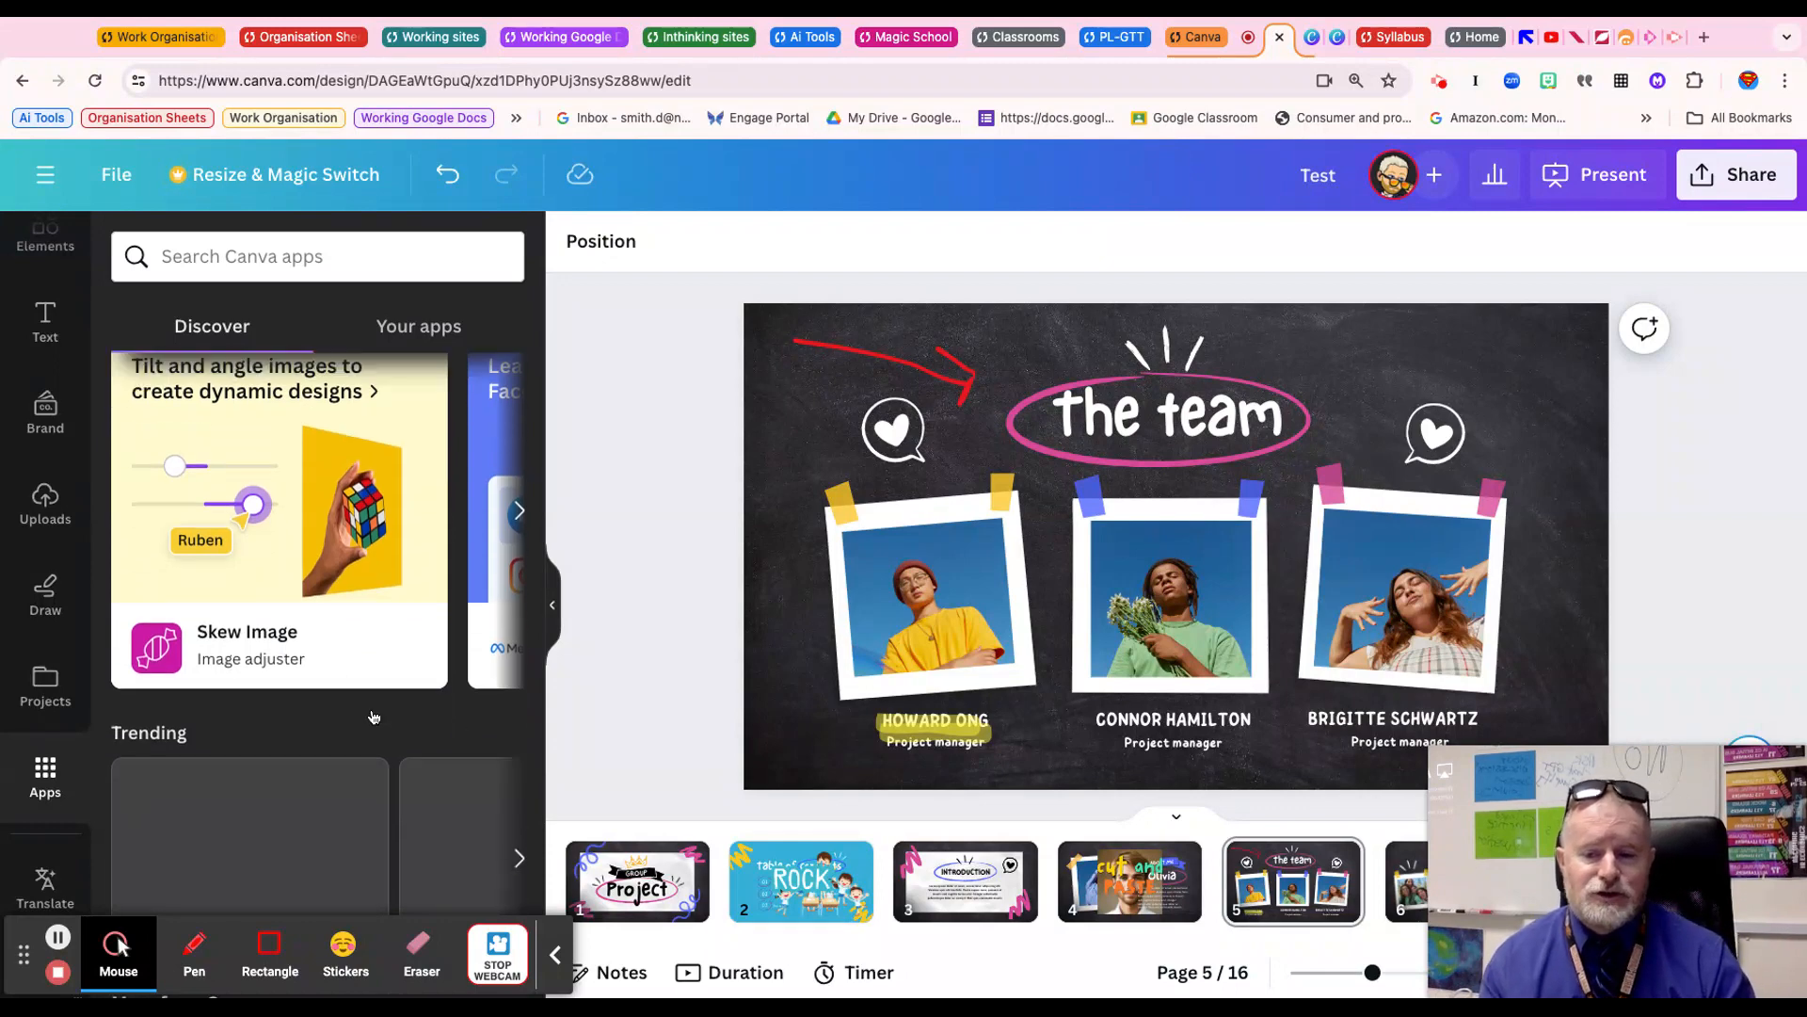
scroll(375, 720, down, 5)
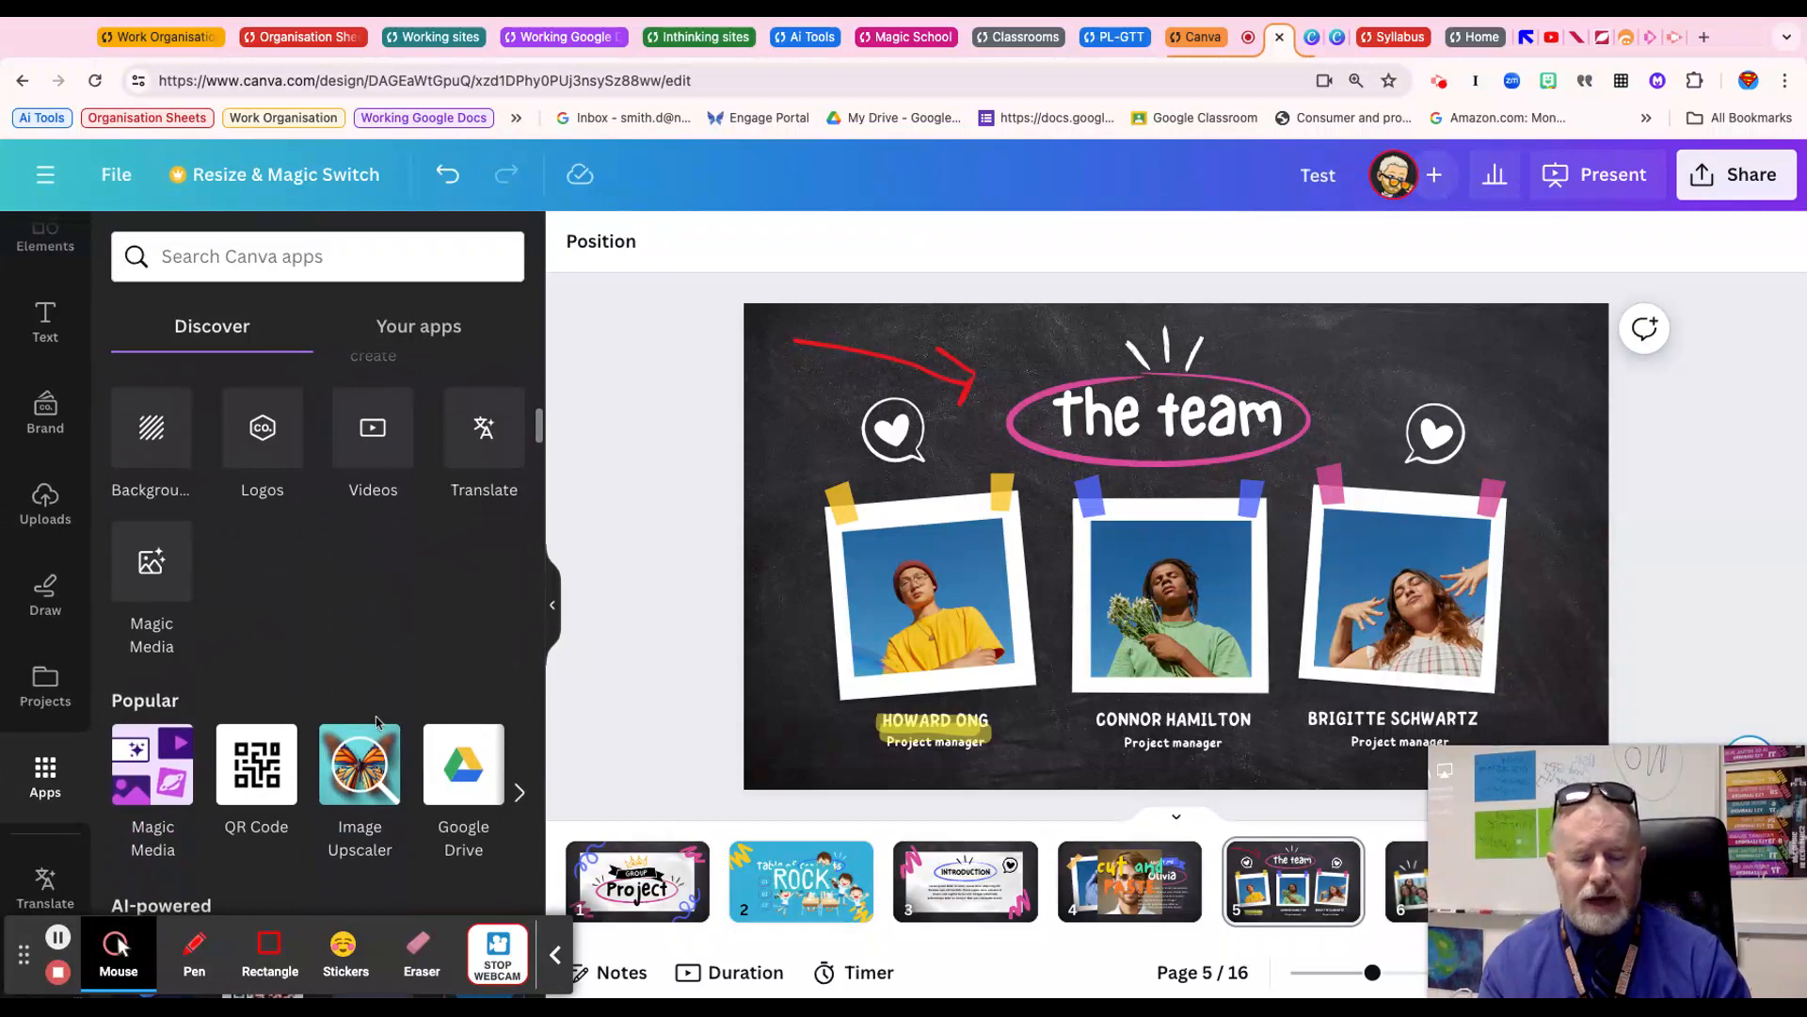
scroll(375, 720, down, 2)
scroll(377, 722, down, 1)
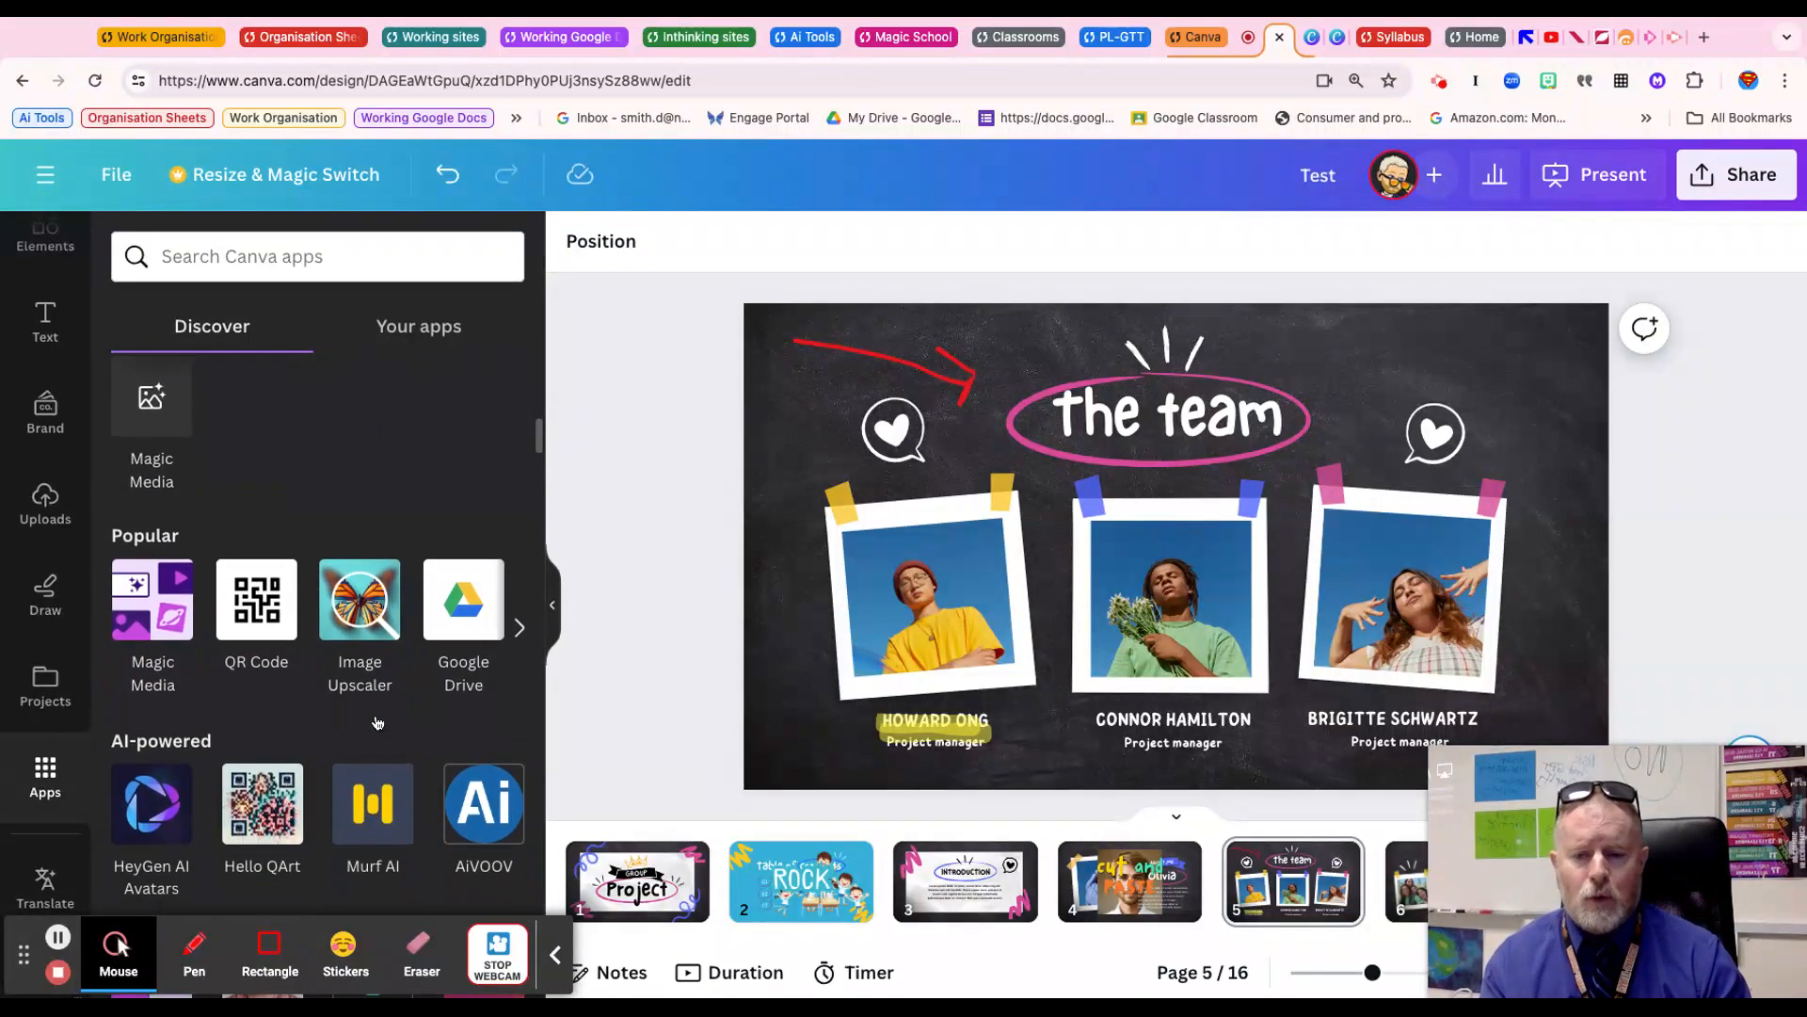
scroll(376, 722, down, 1)
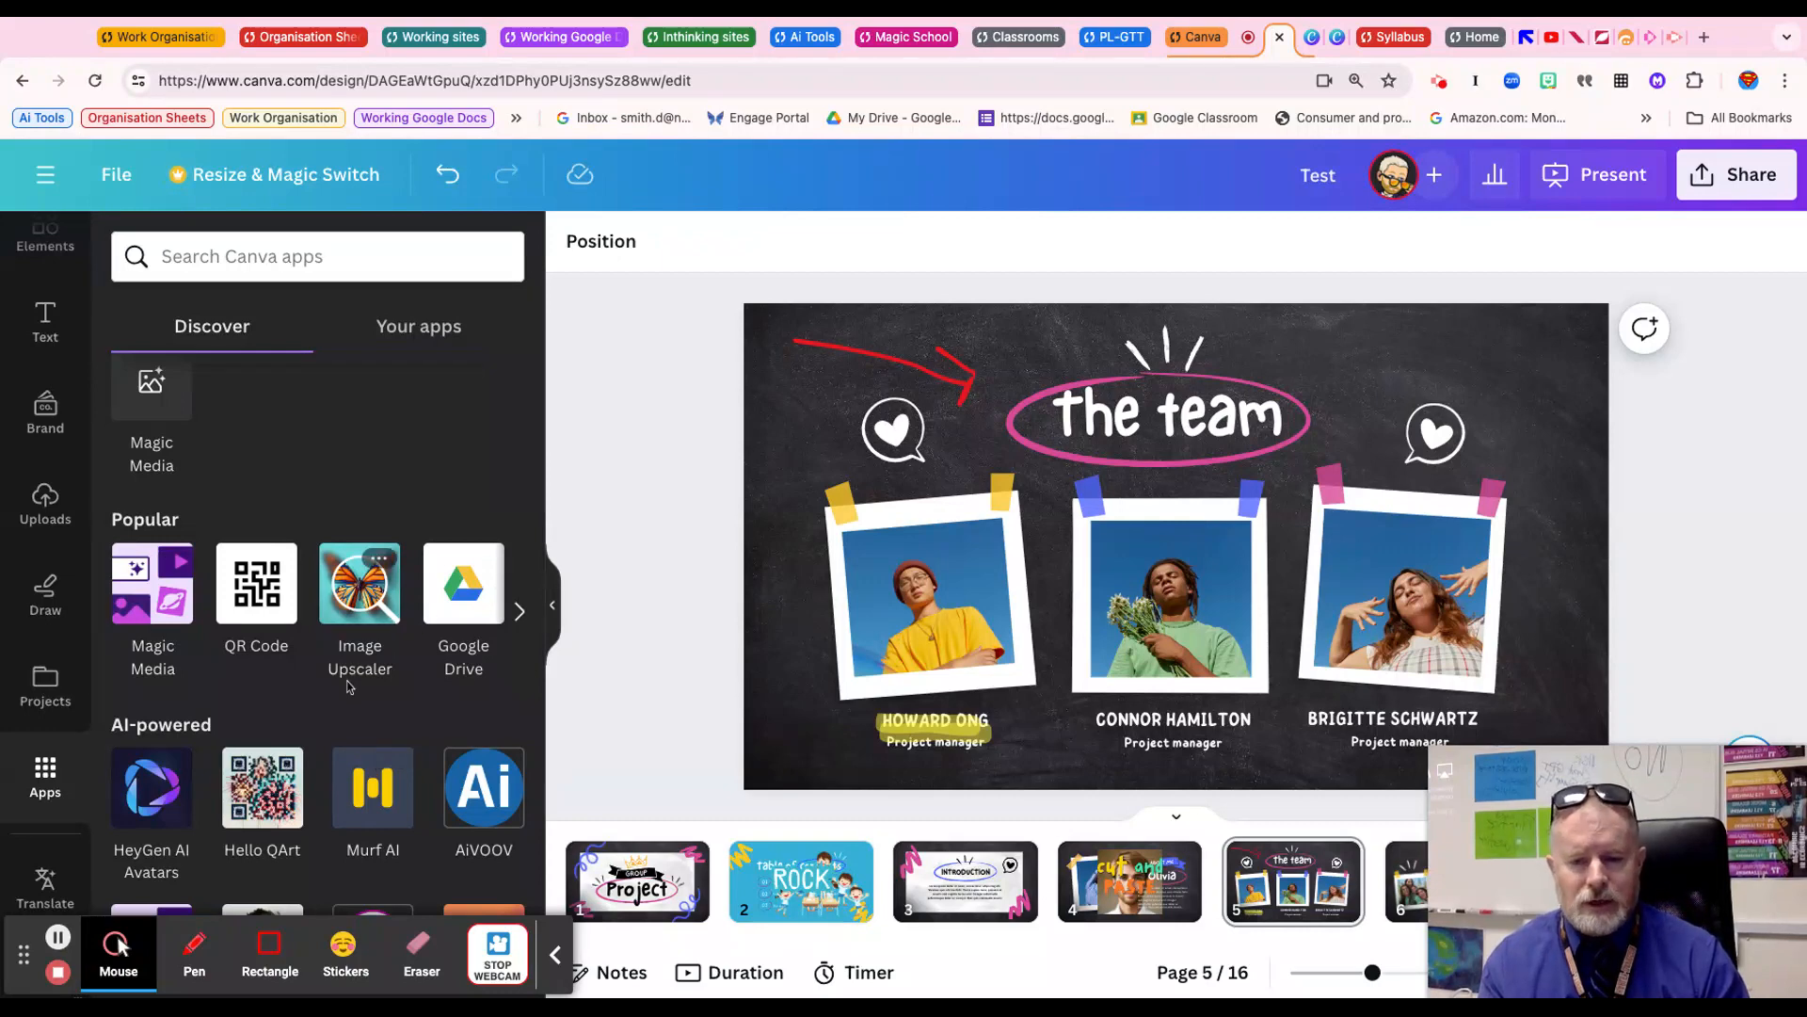
scroll(345, 680, down, 2)
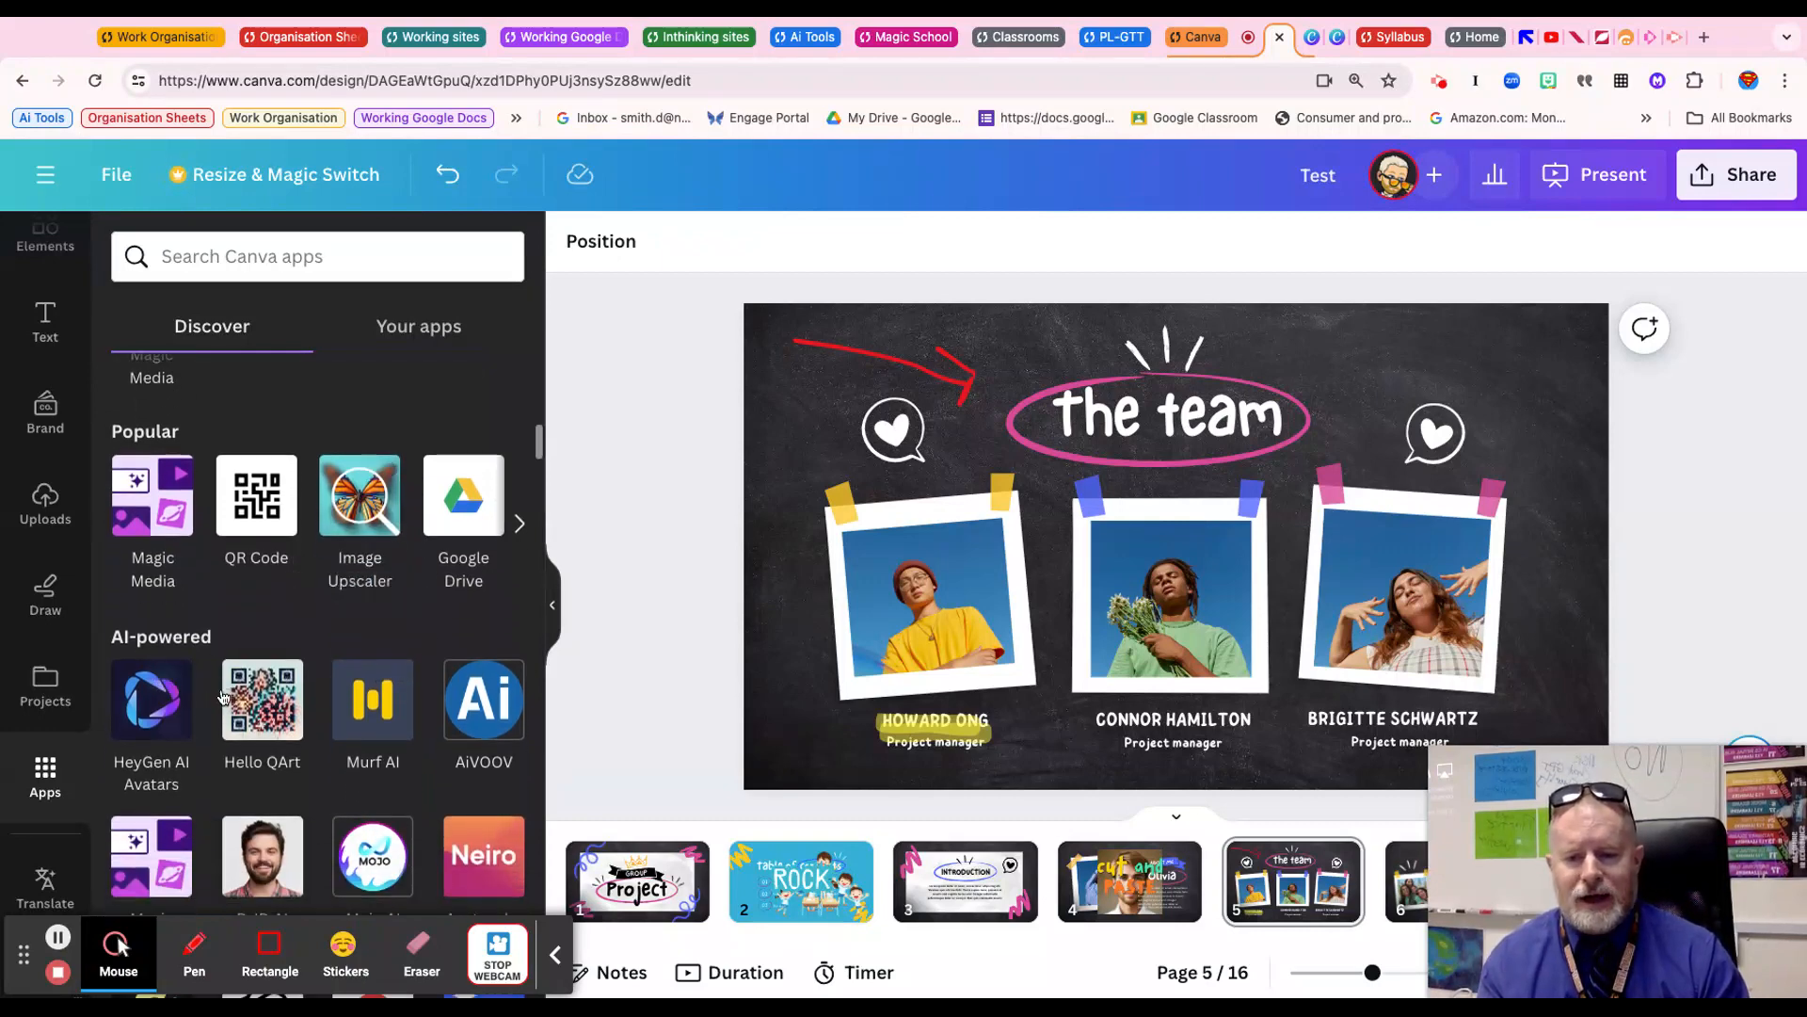
Examine the range of AI-powered apps, including the avatar, image, voice and translation apps
scroll(236, 753, down, 2)
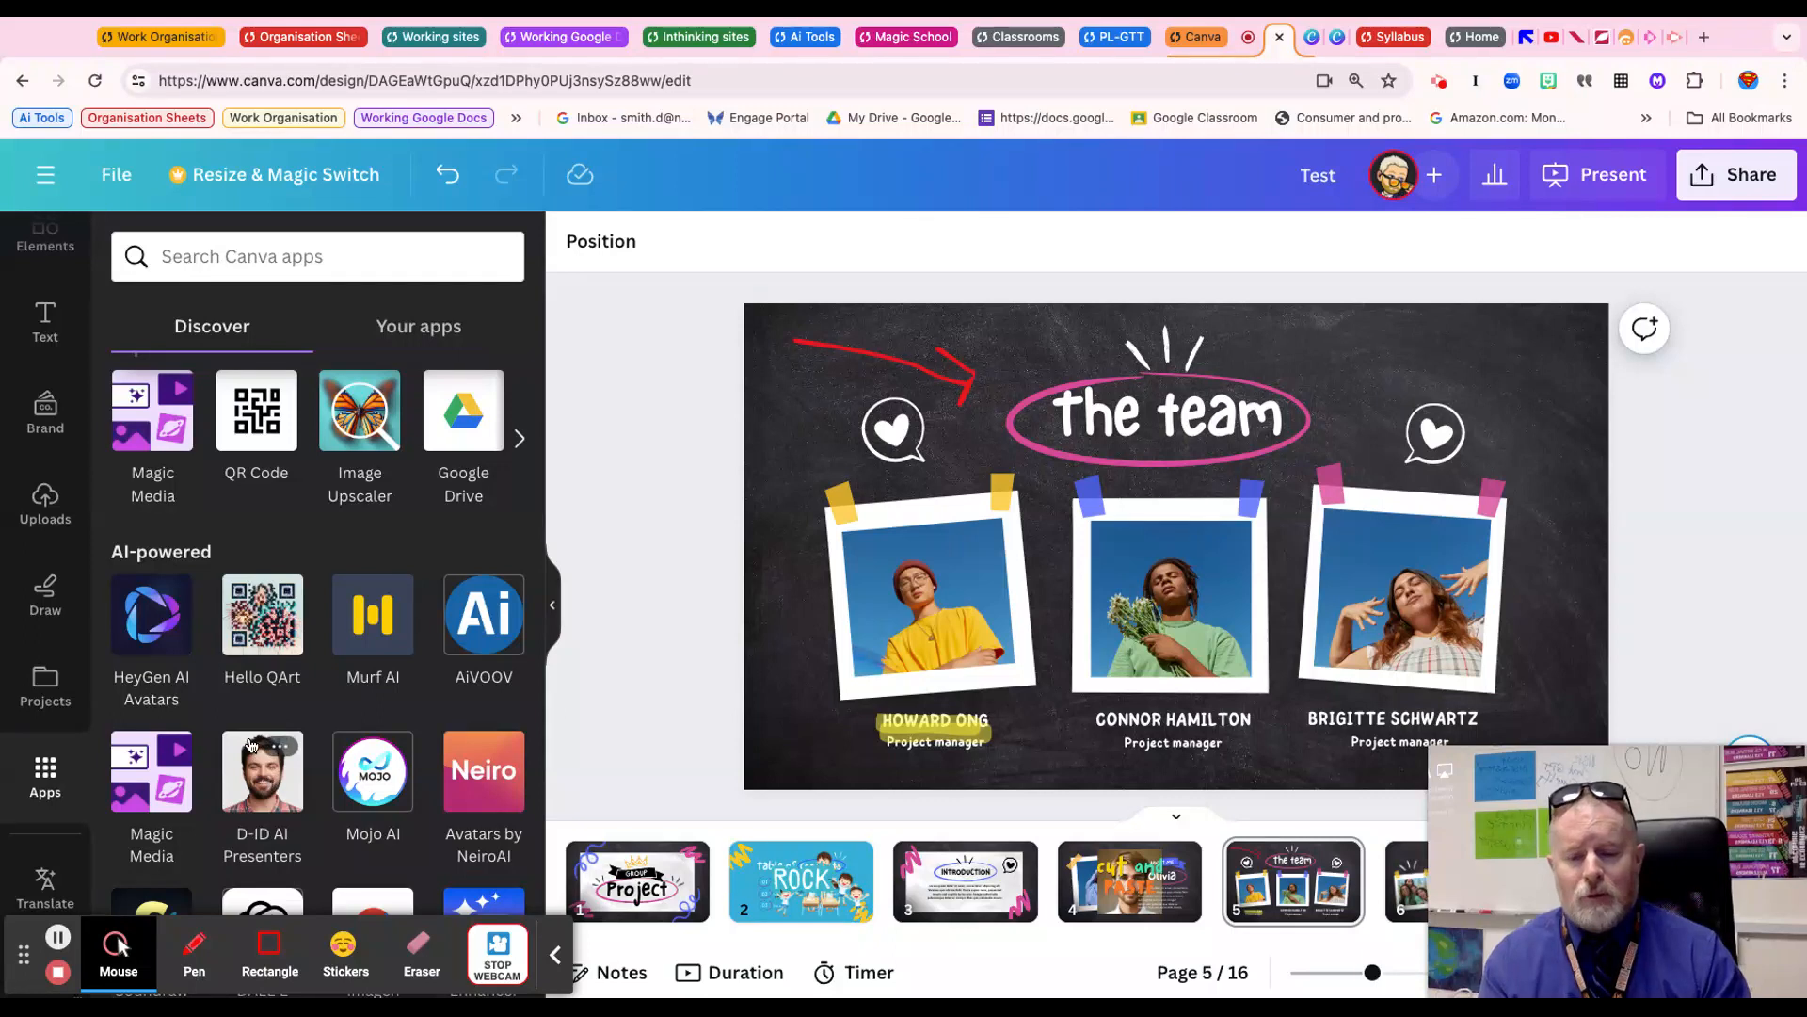
scroll(259, 758, down, 1)
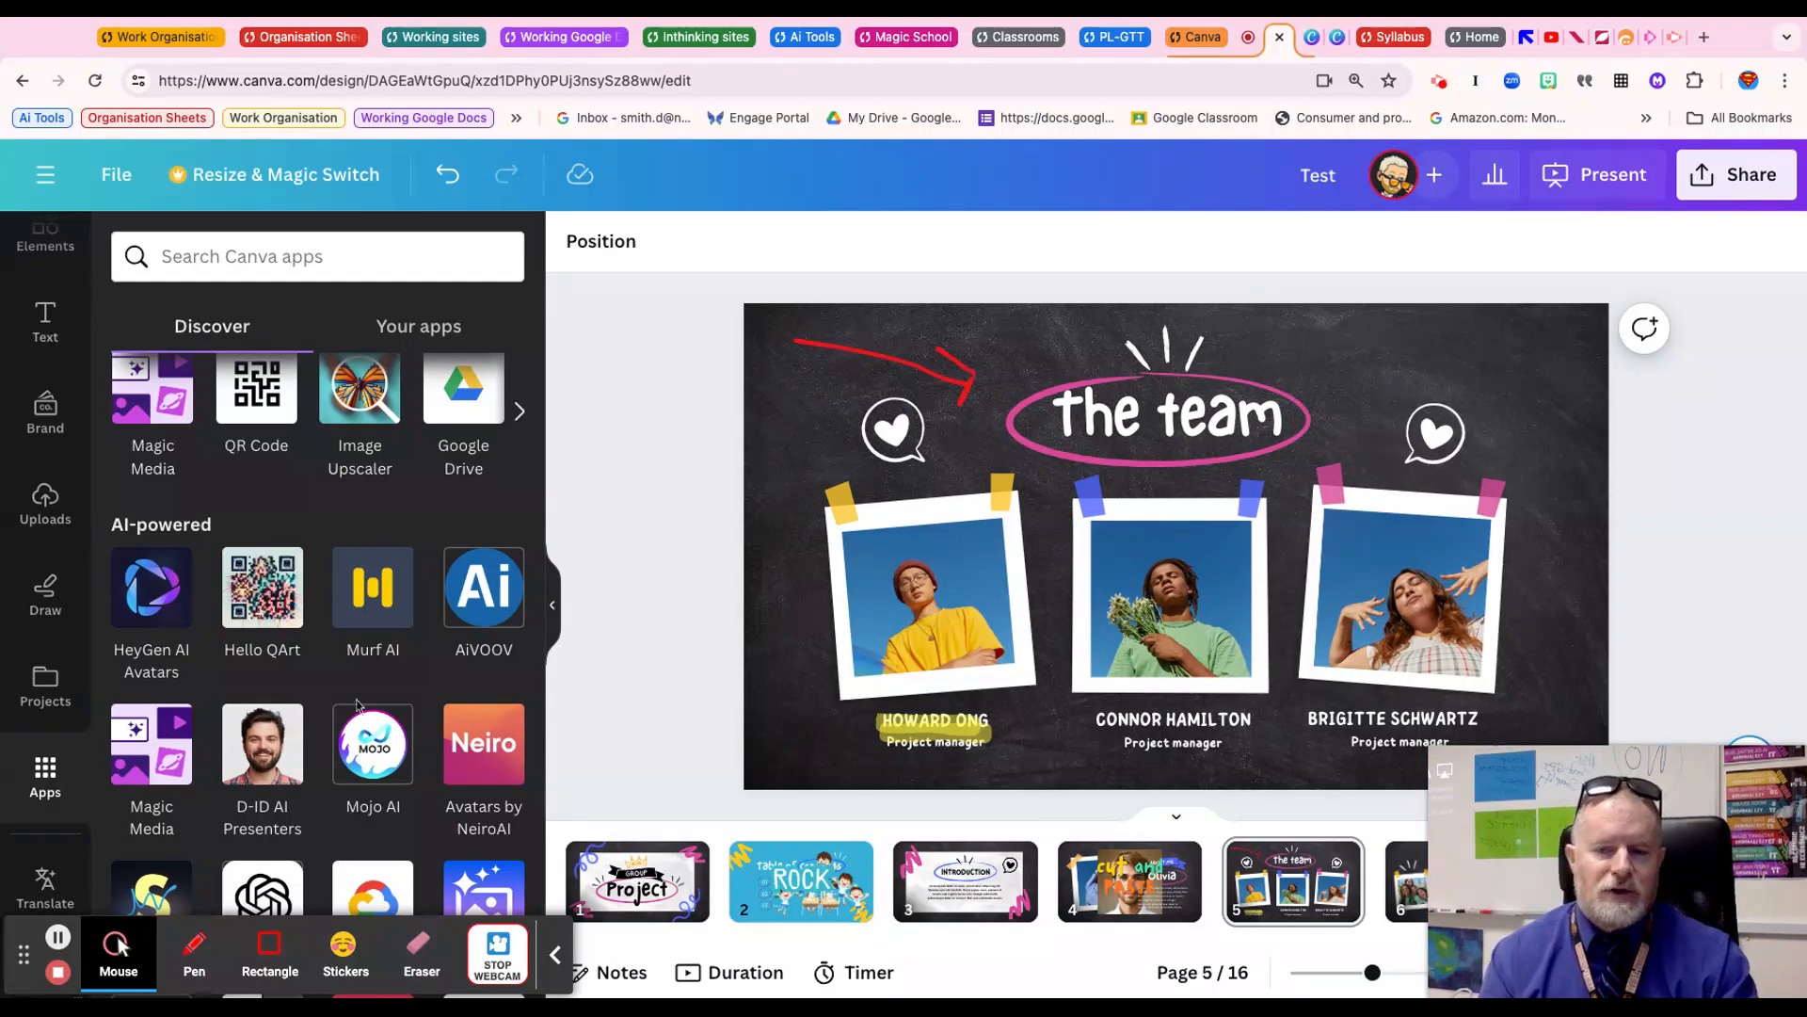
scroll(411, 798, down, 3)
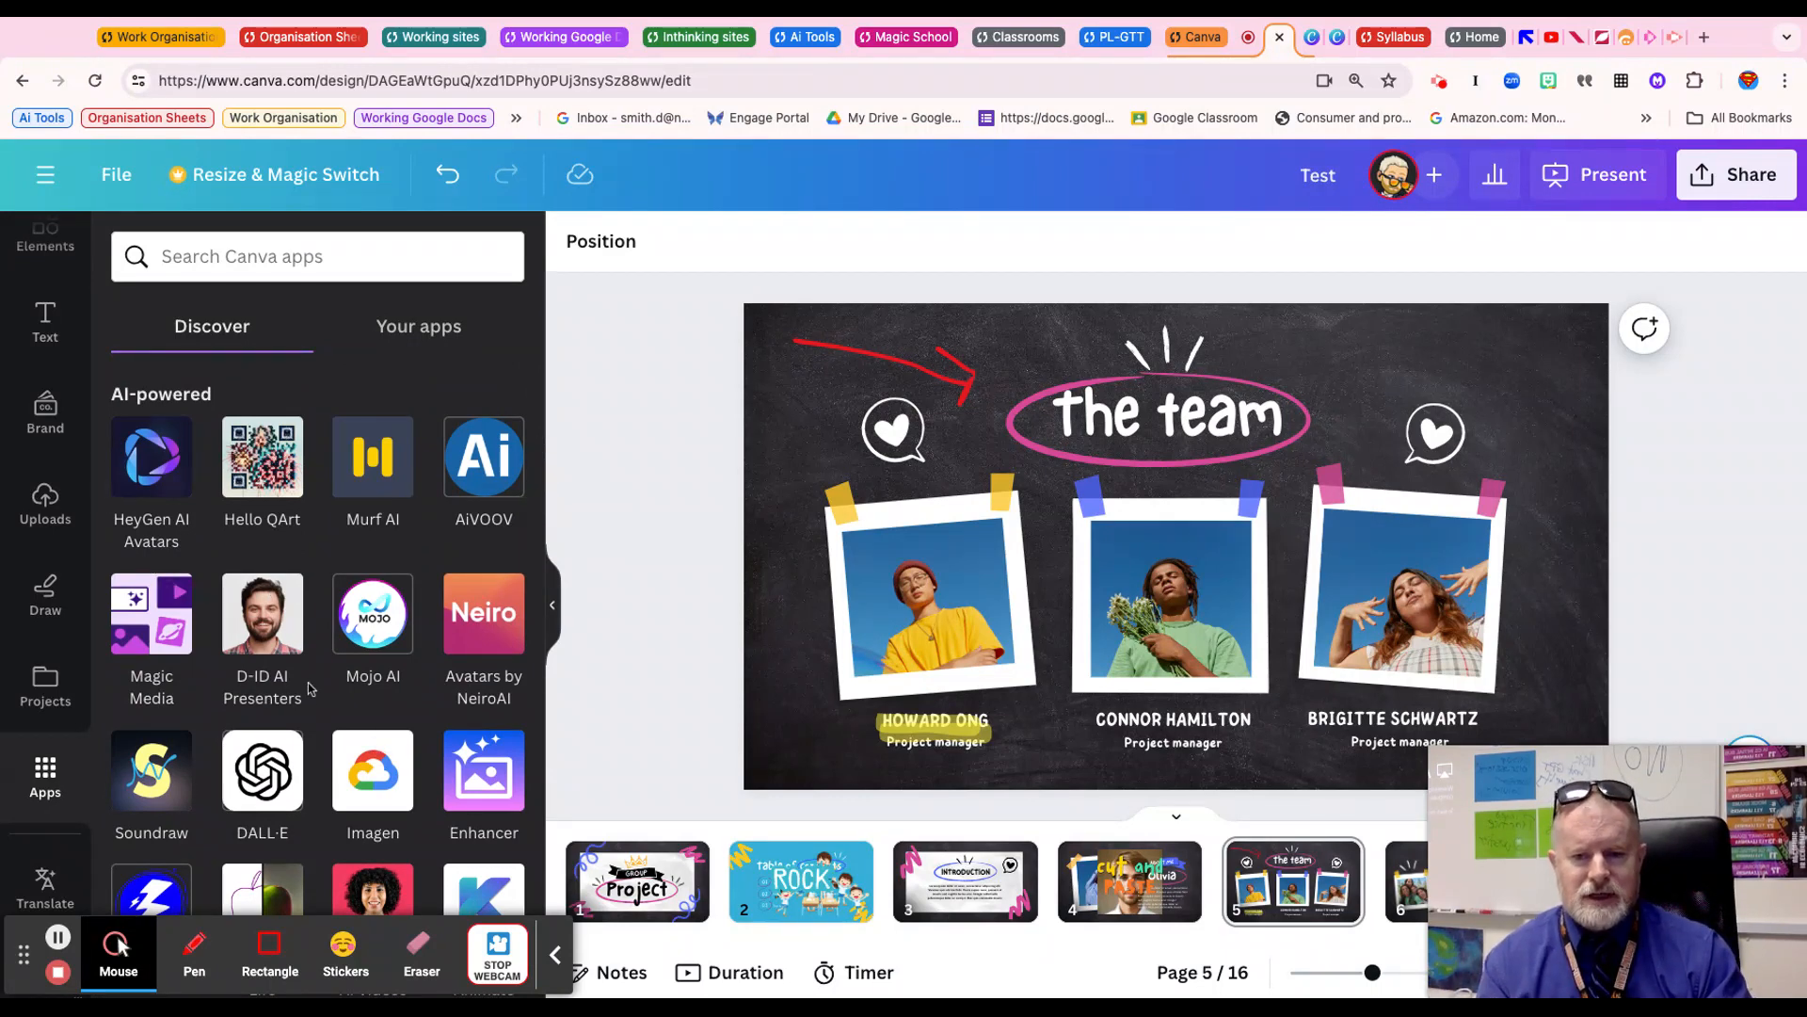
scroll(268, 686, down, 2)
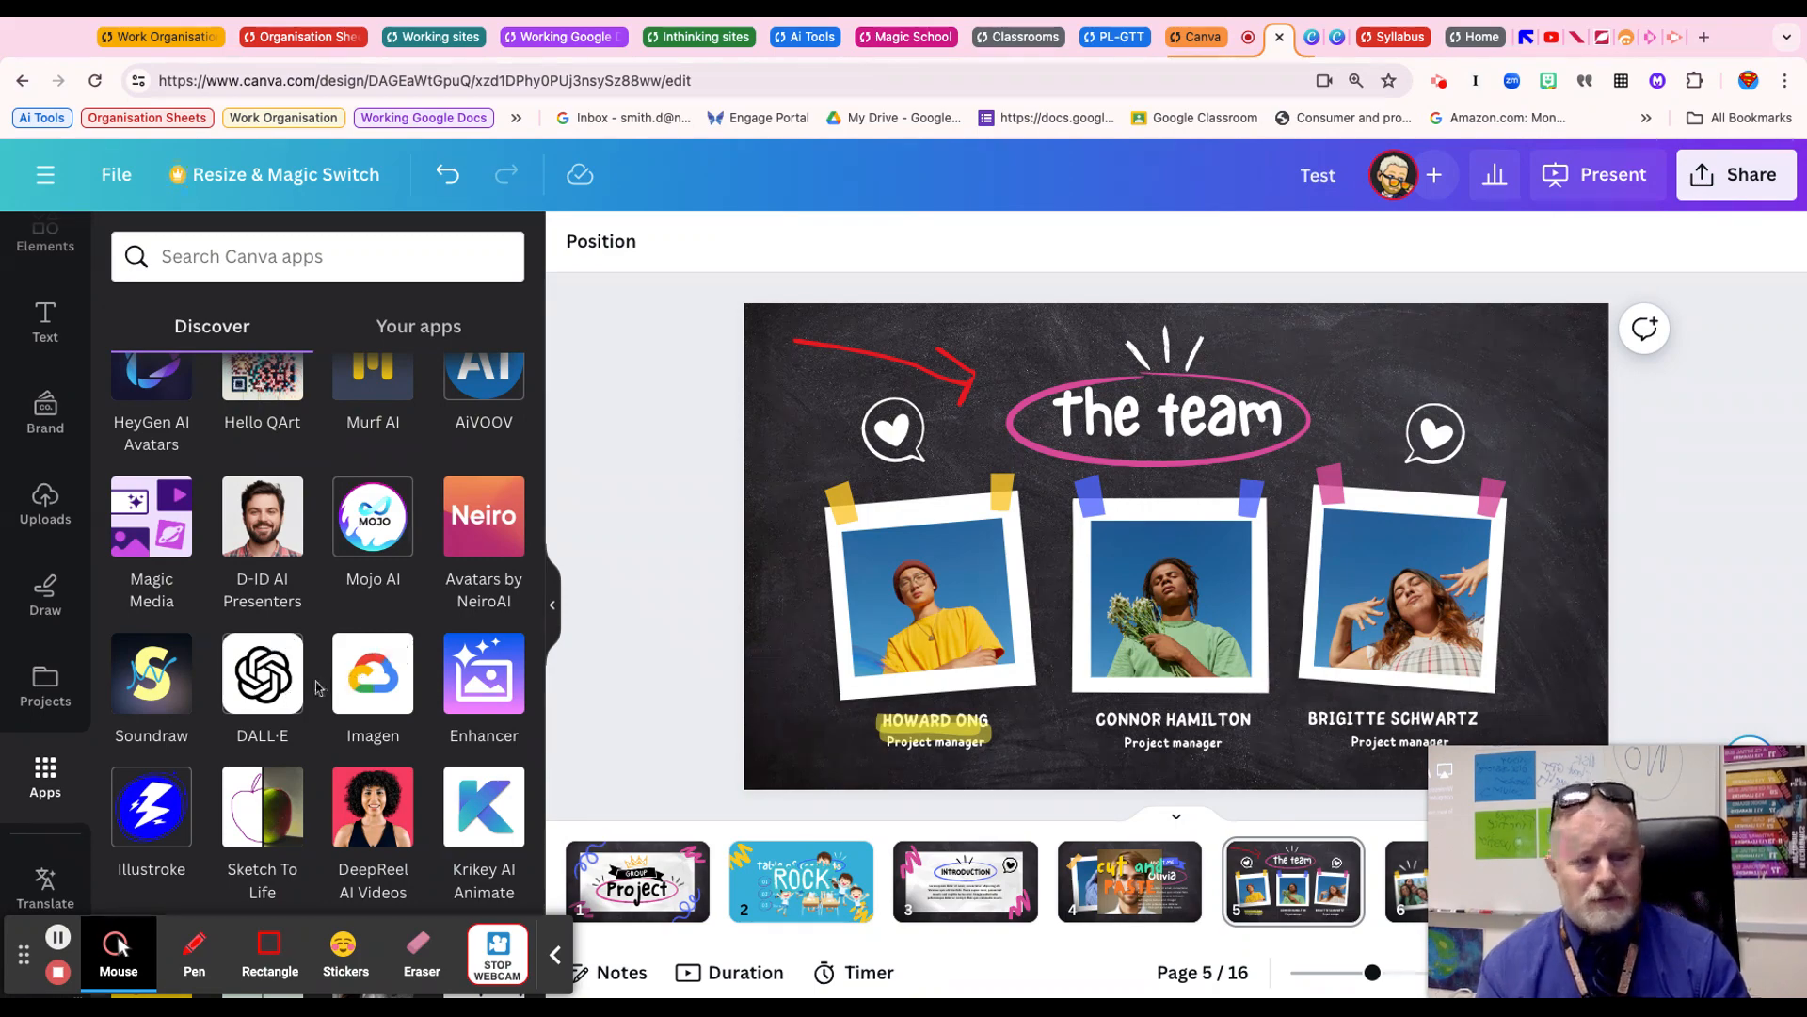
scroll(317, 688, down, 2)
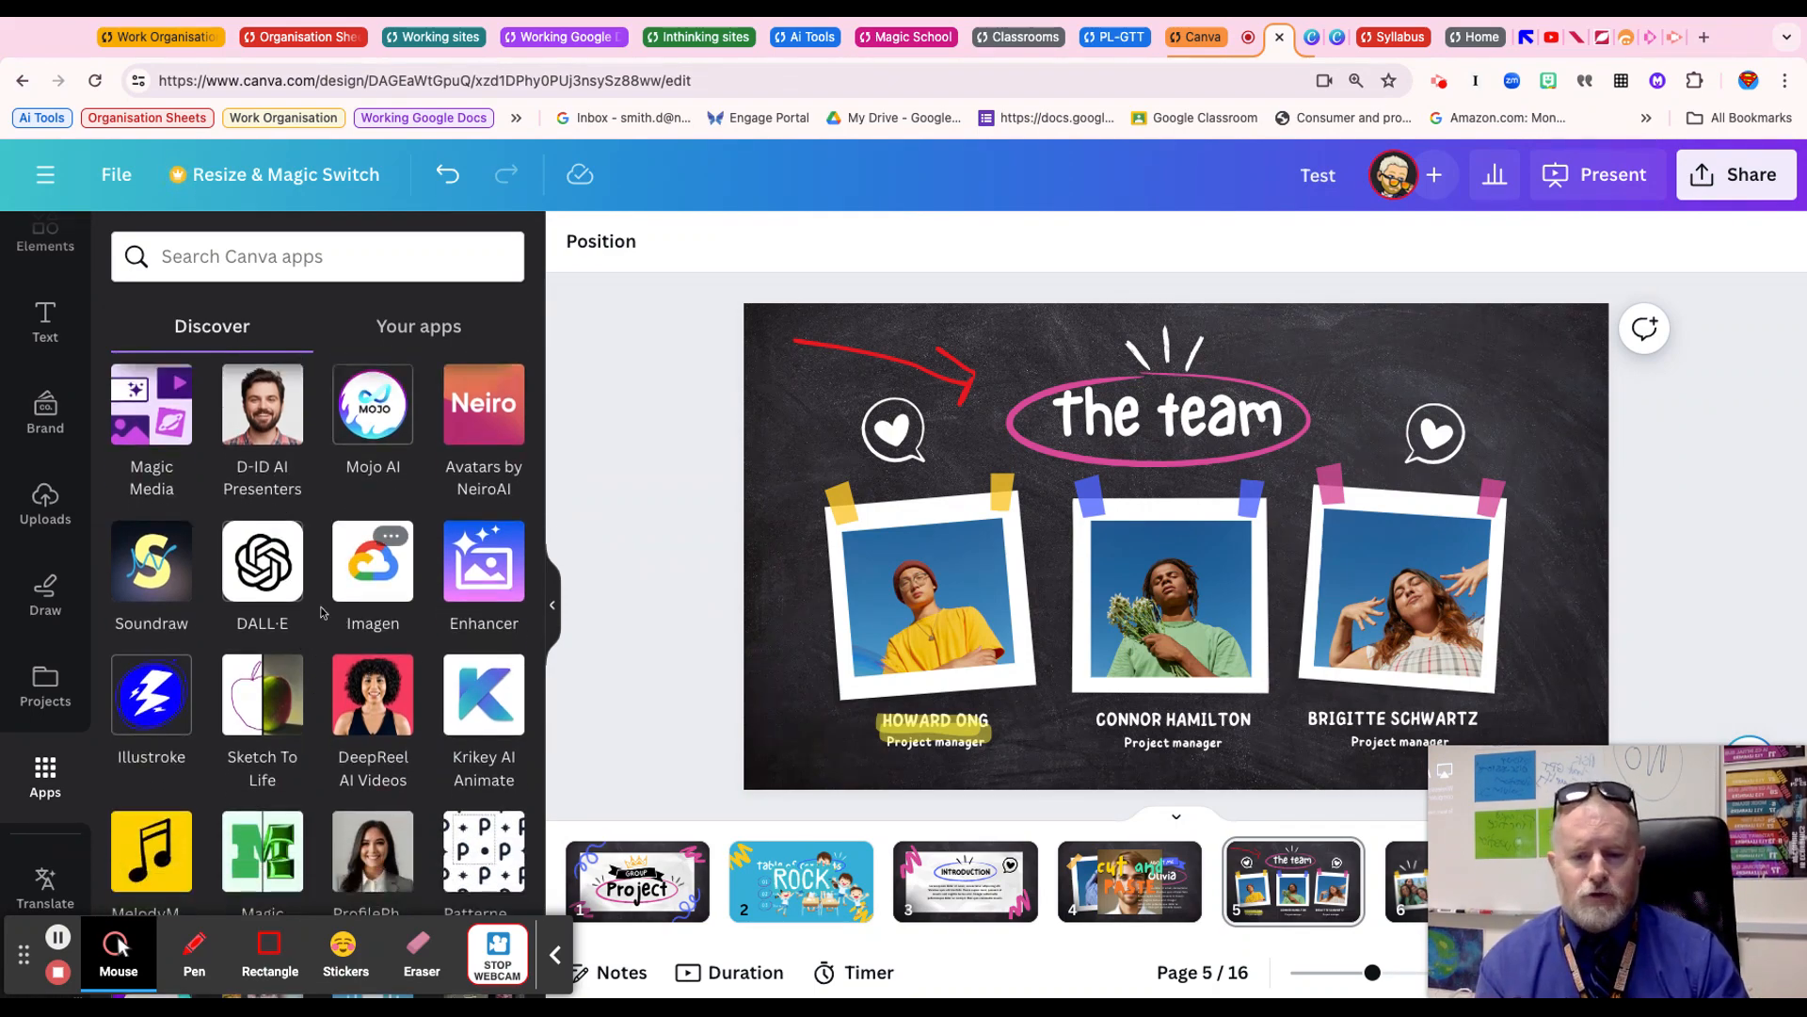
scroll(283, 621, down, 4)
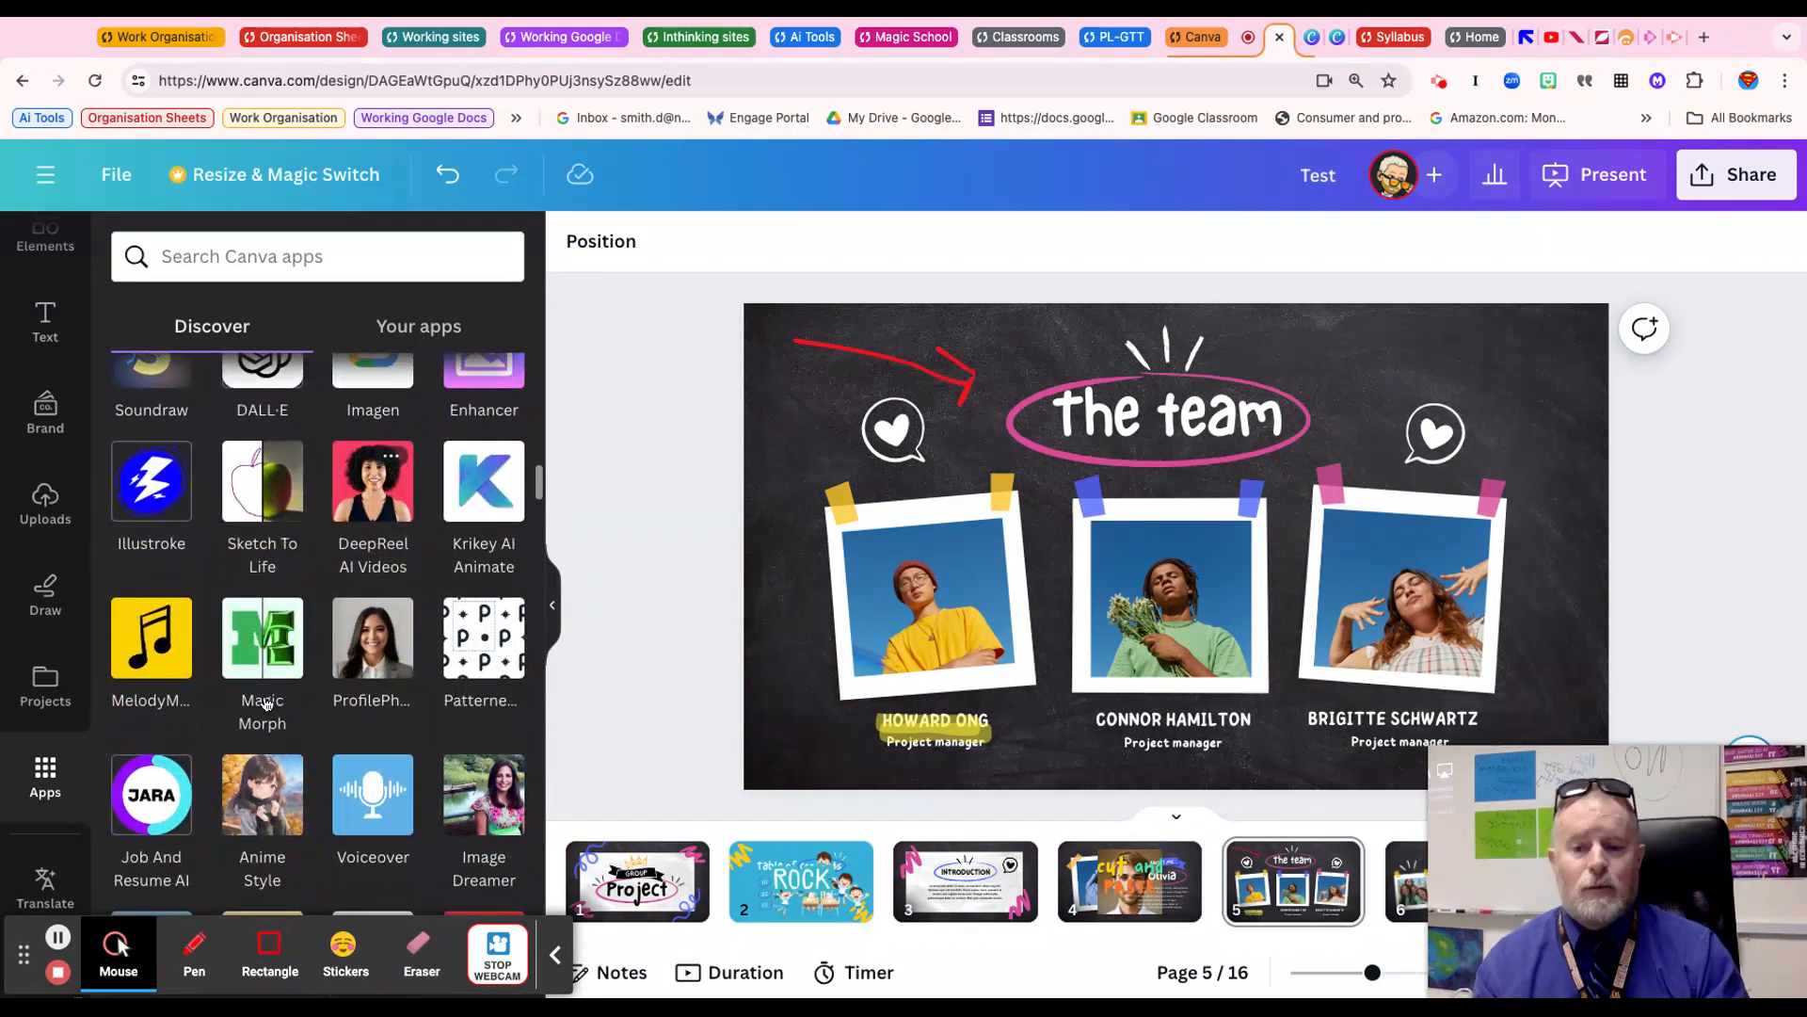
scroll(320, 725, down, 3)
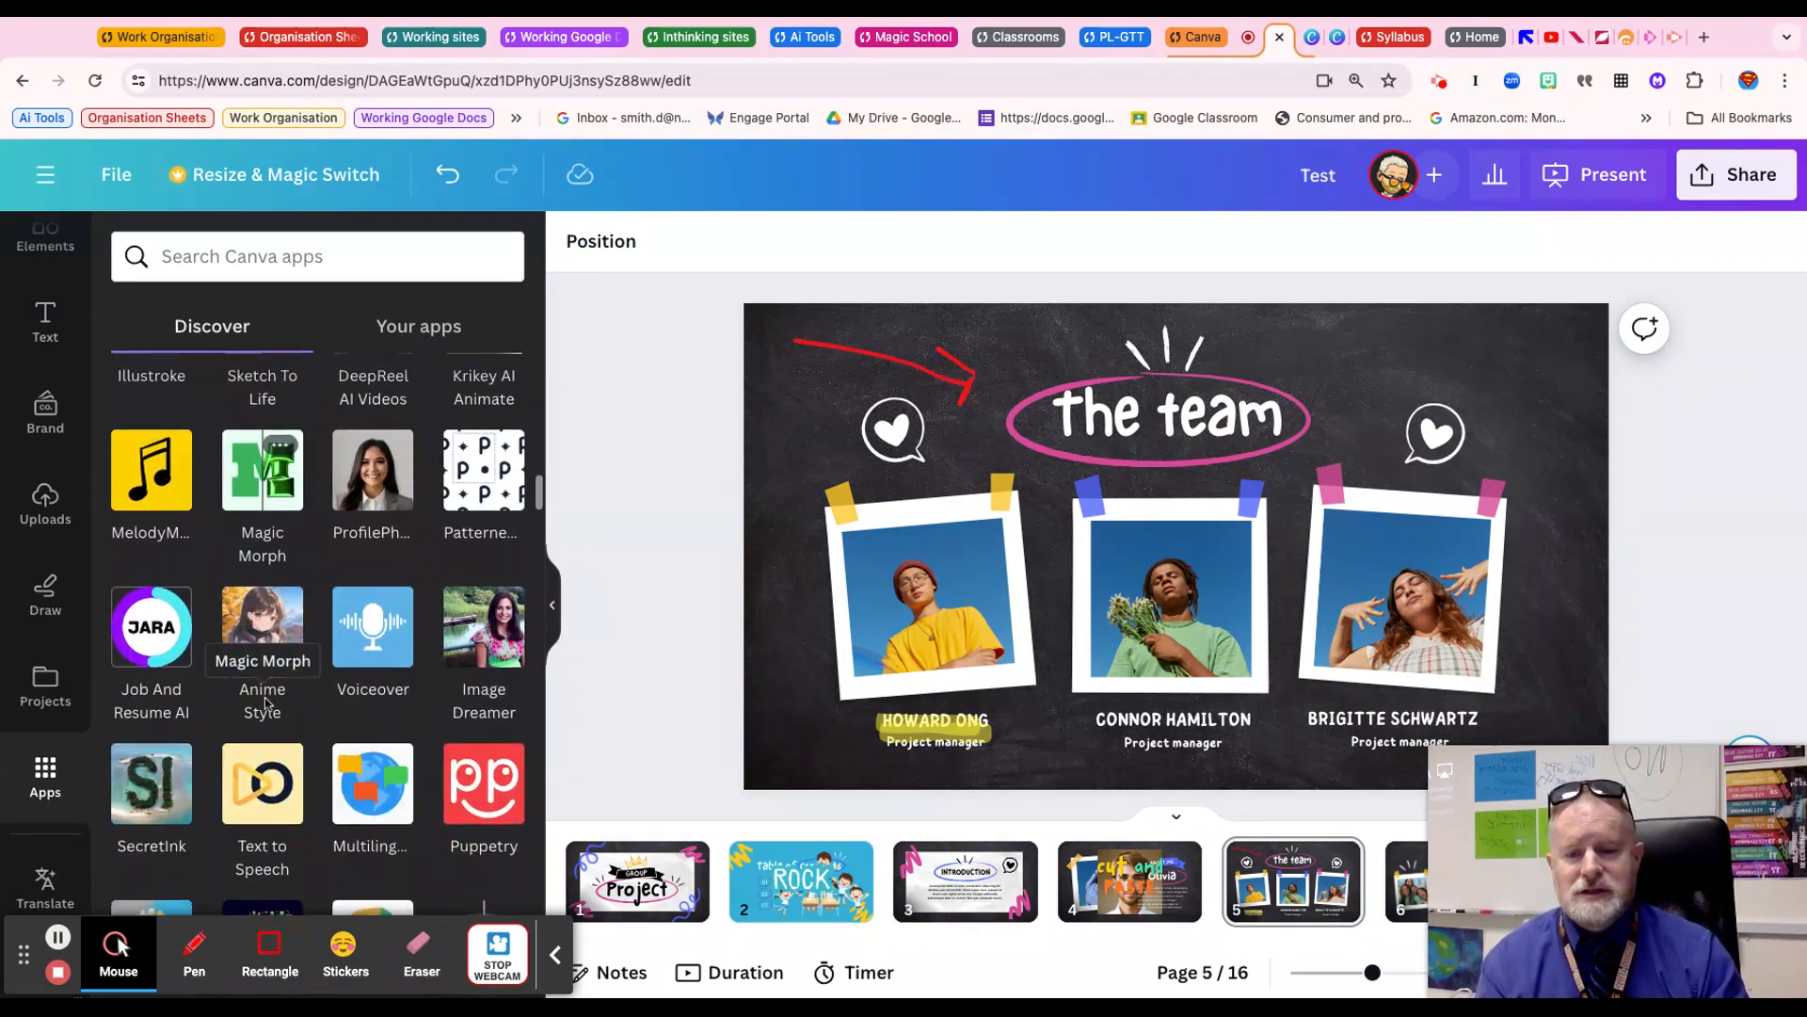
scroll(376, 748, down, 1)
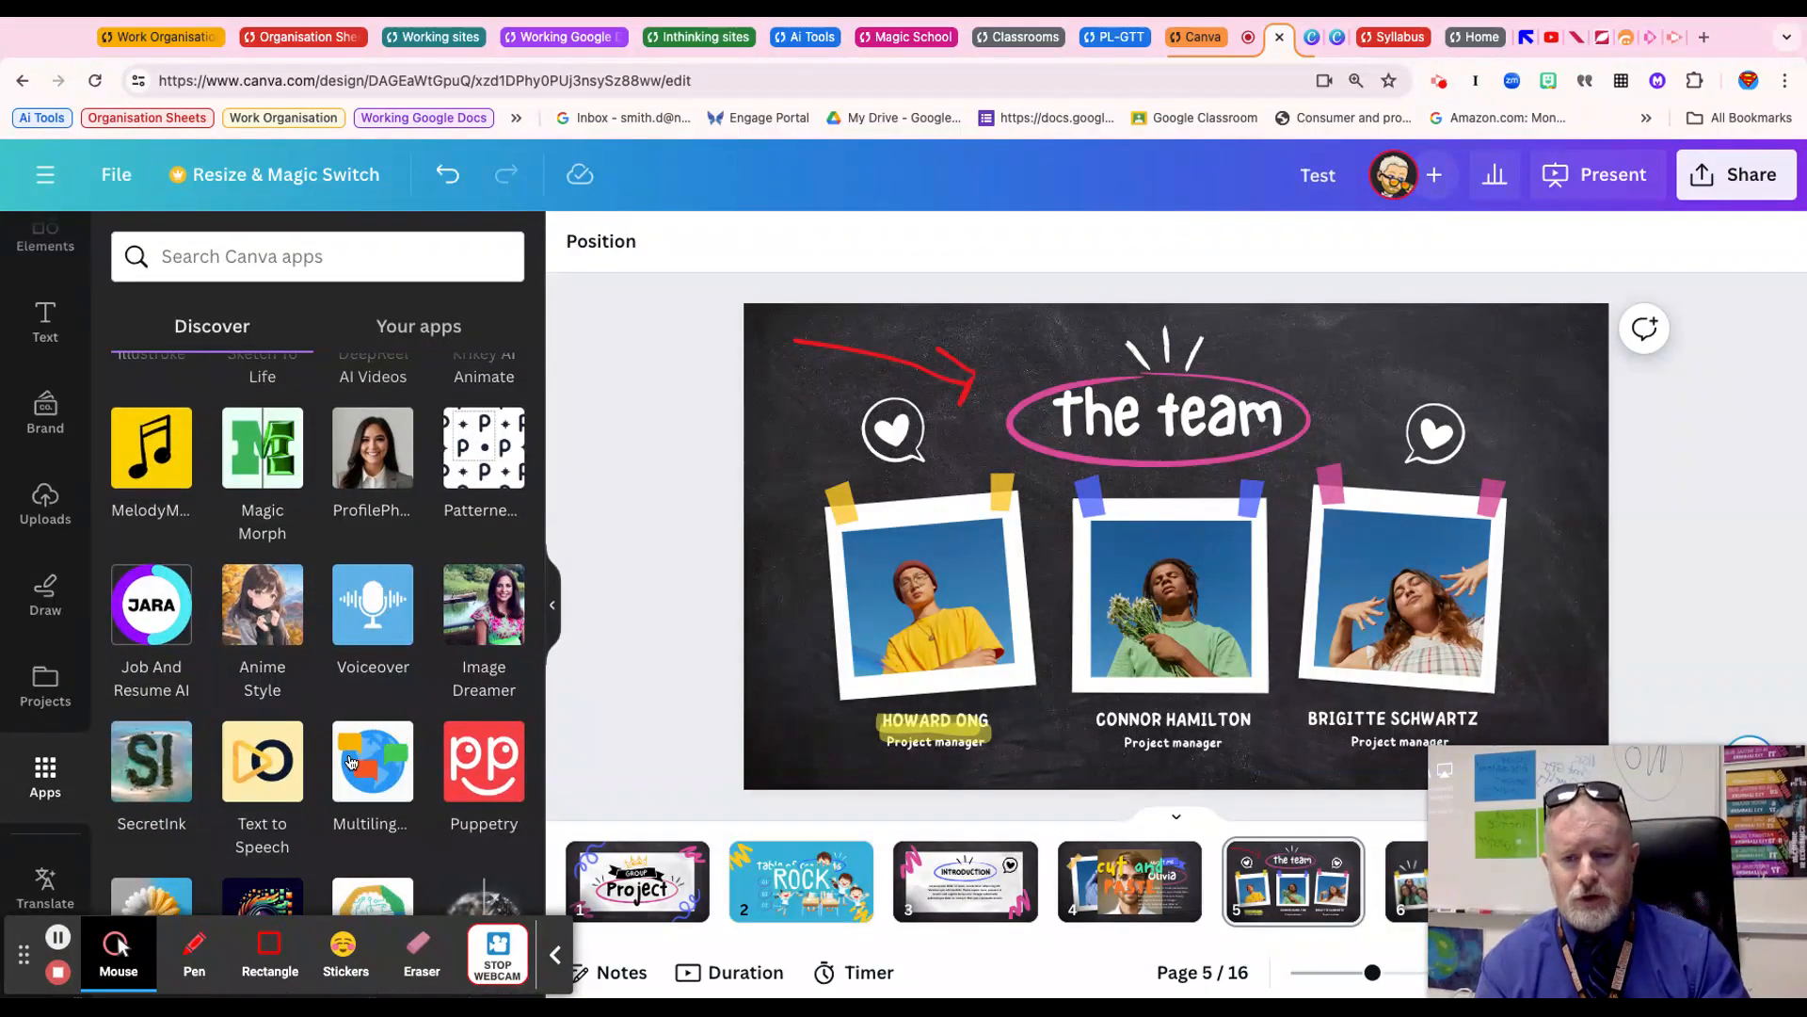
scroll(345, 753, down, 3)
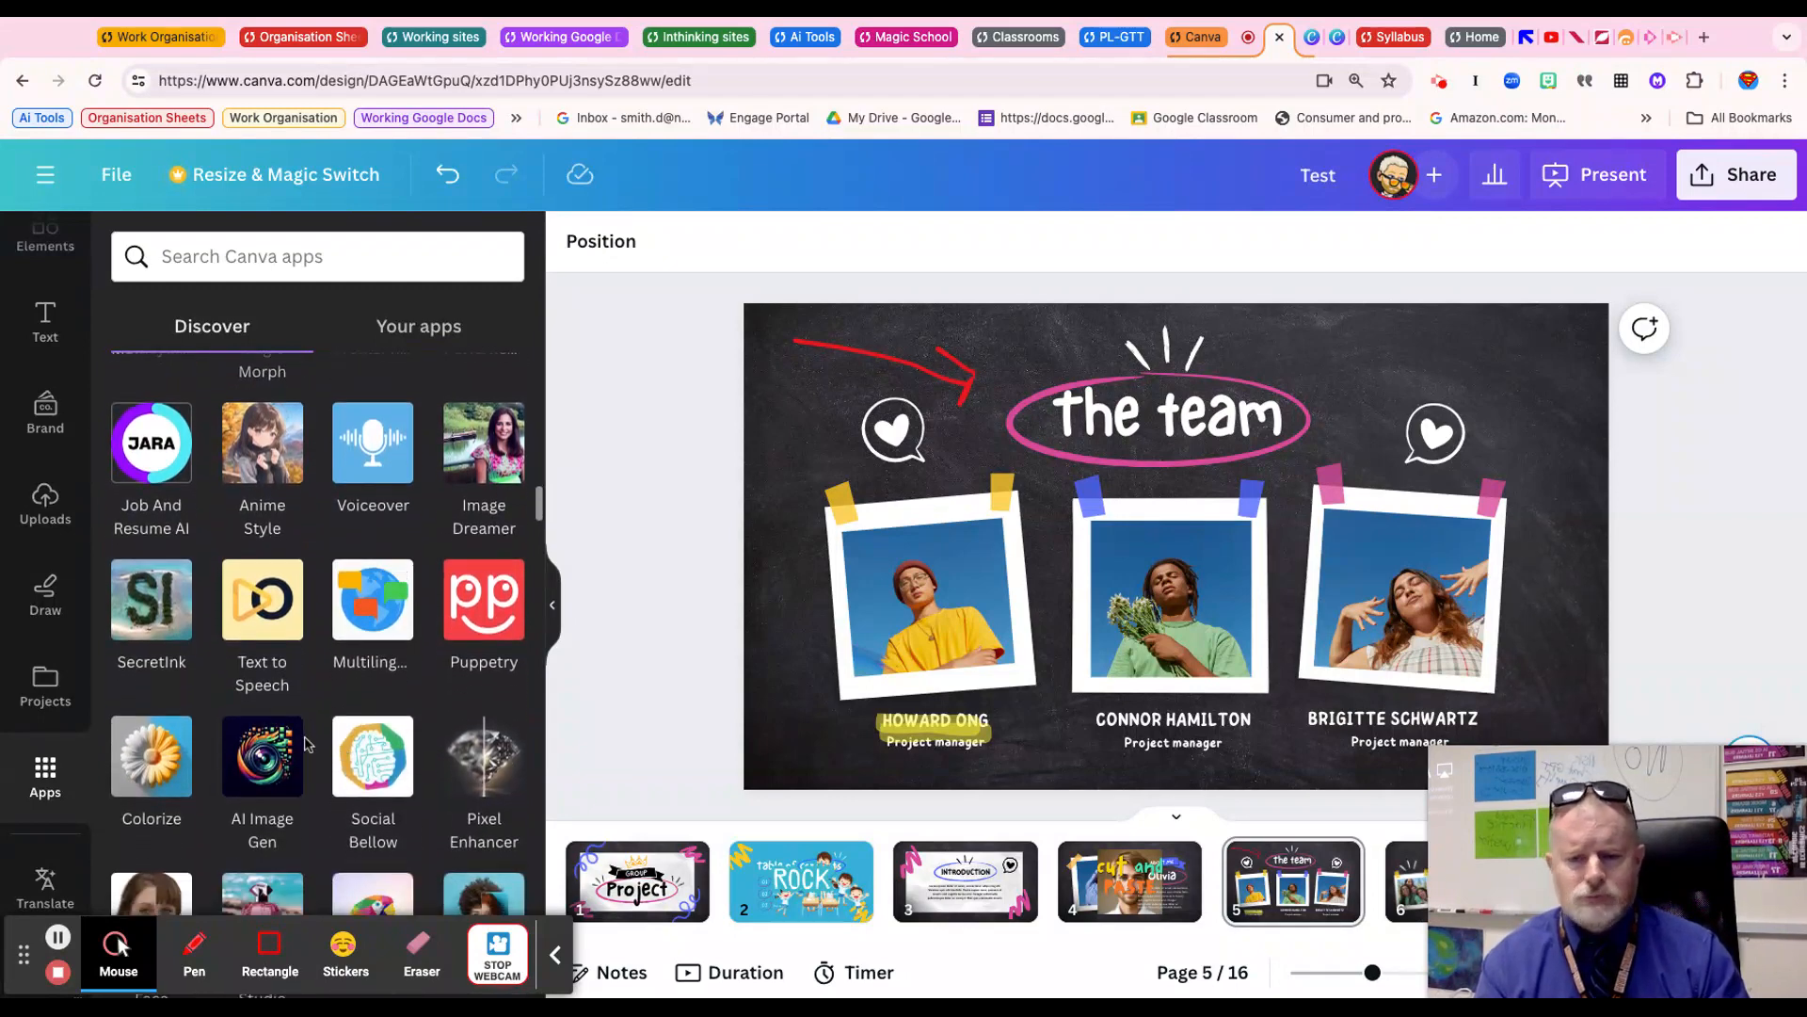
scroll(311, 746, down, 3)
scroll(306, 744, down, 3)
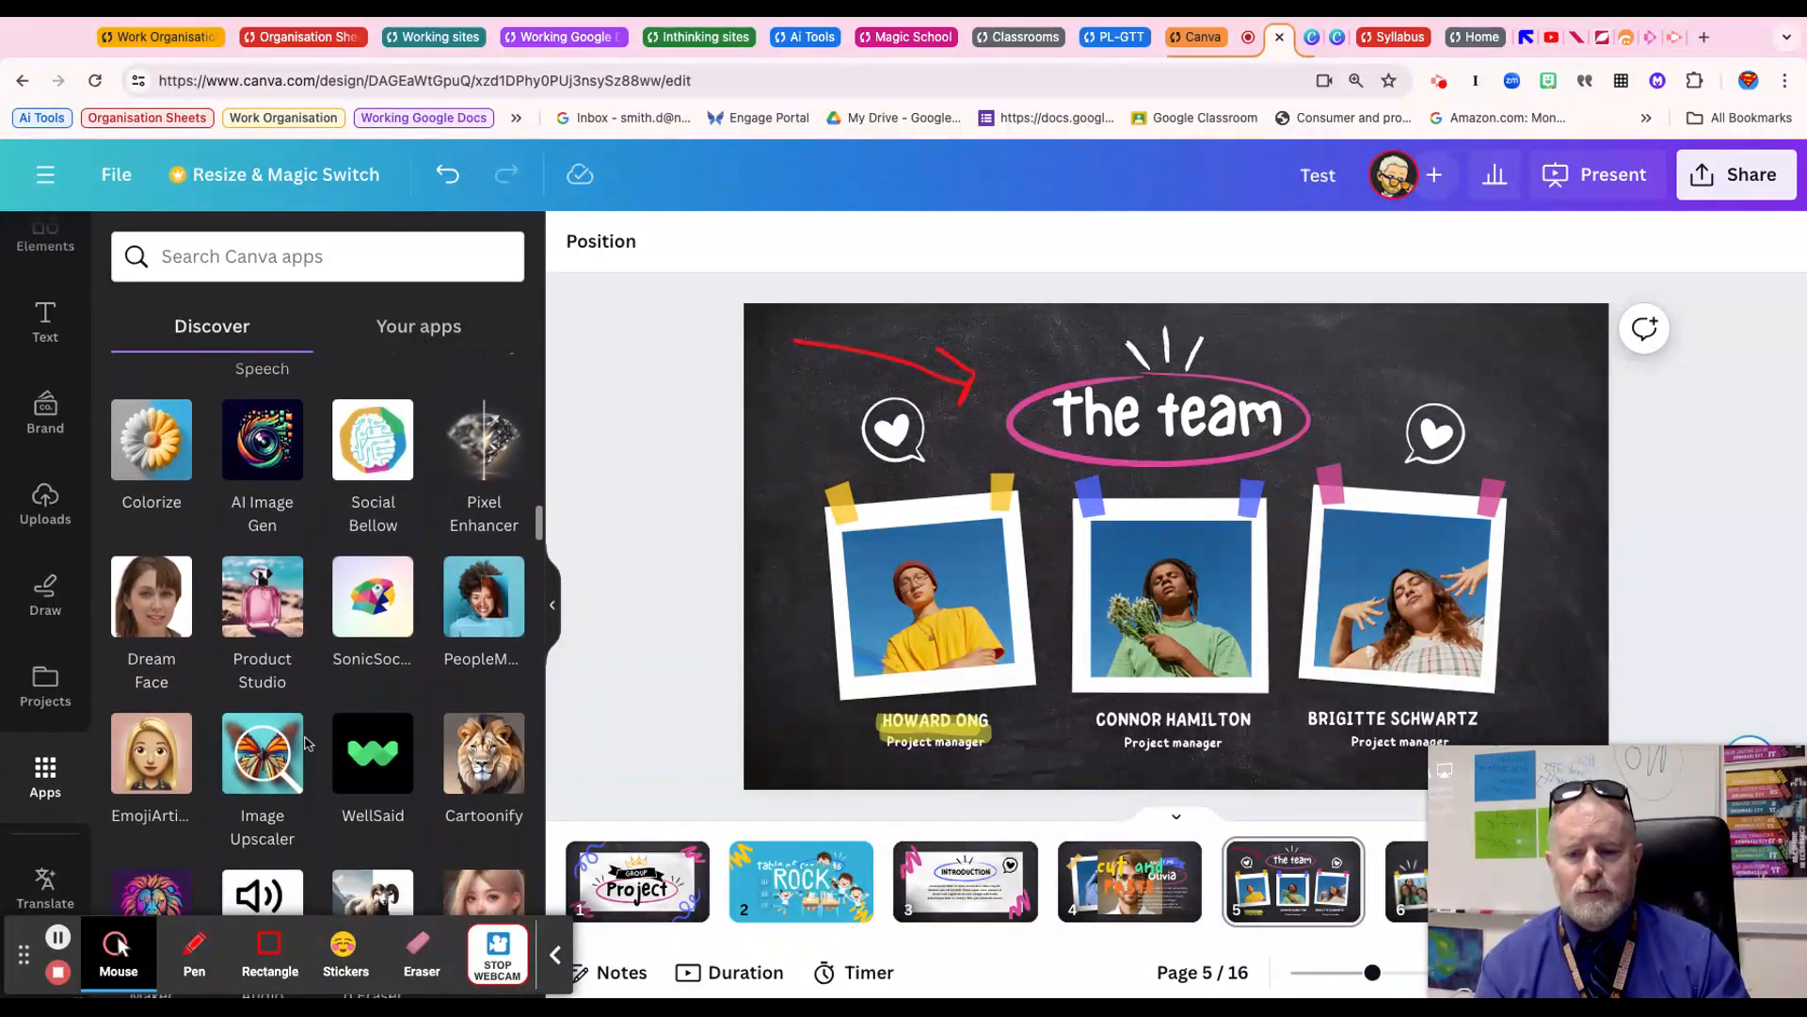
scroll(306, 744, down, 3)
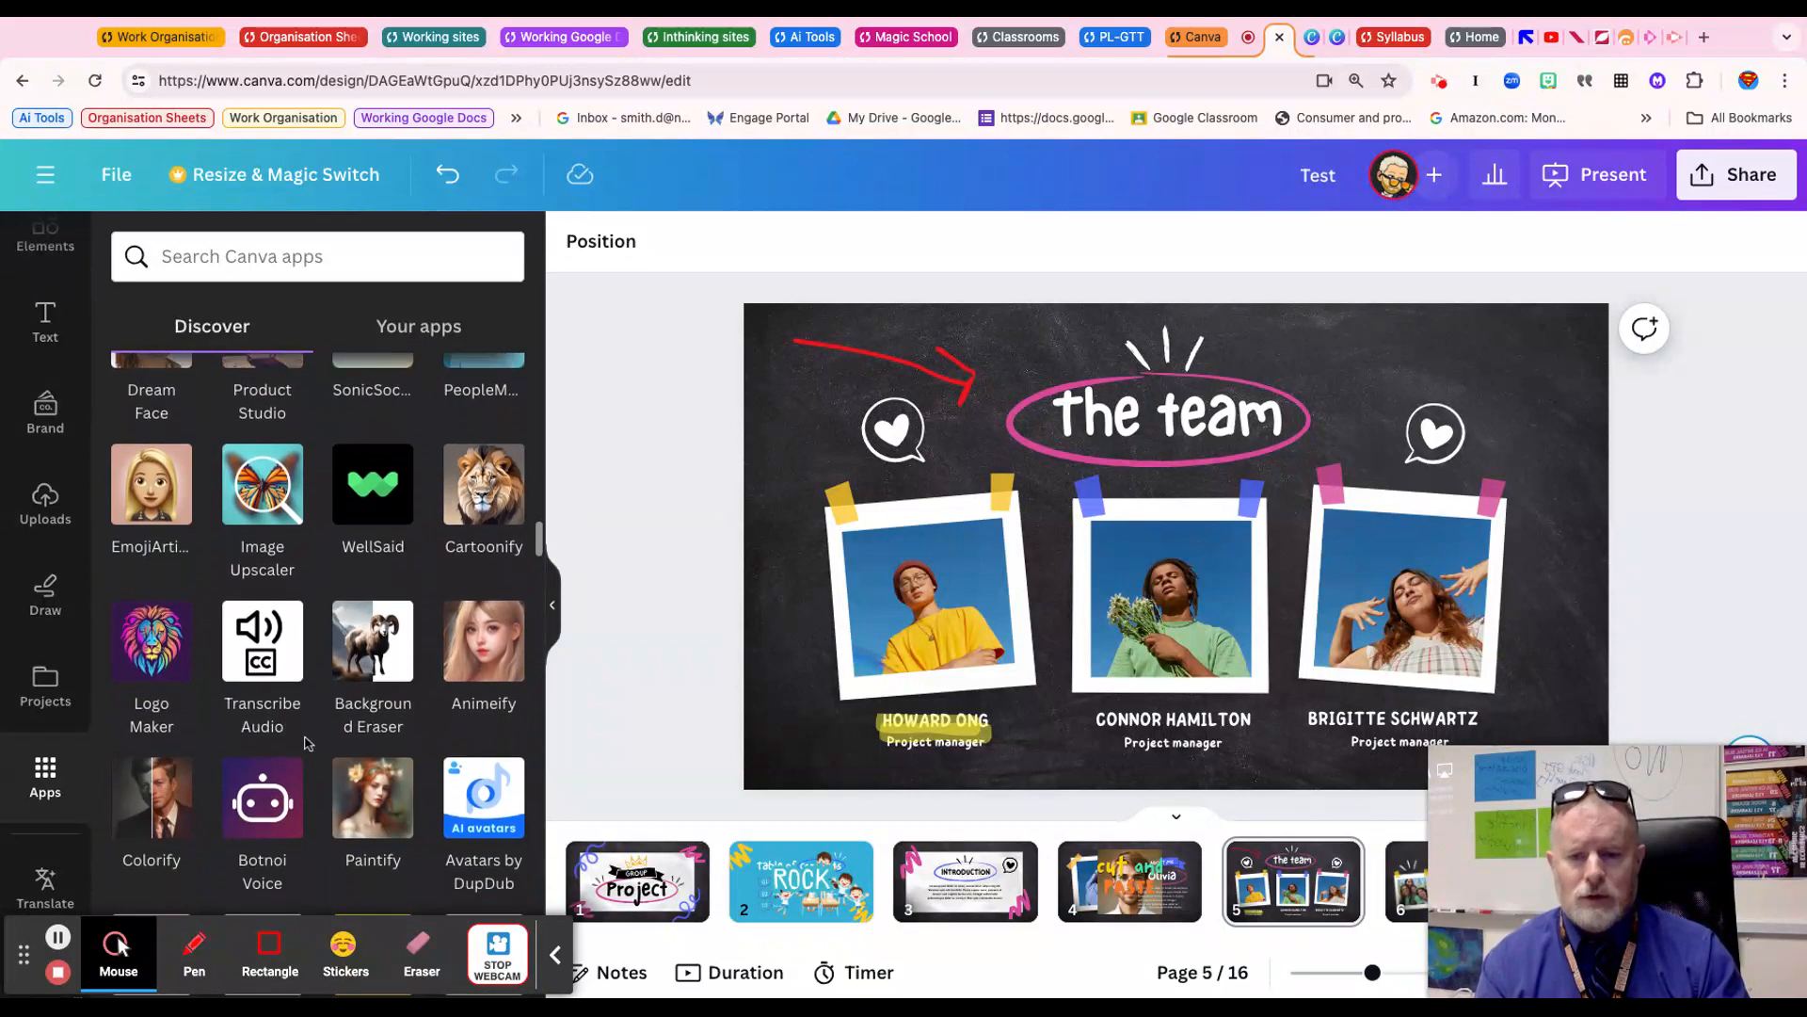
scroll(306, 744, down, 2)
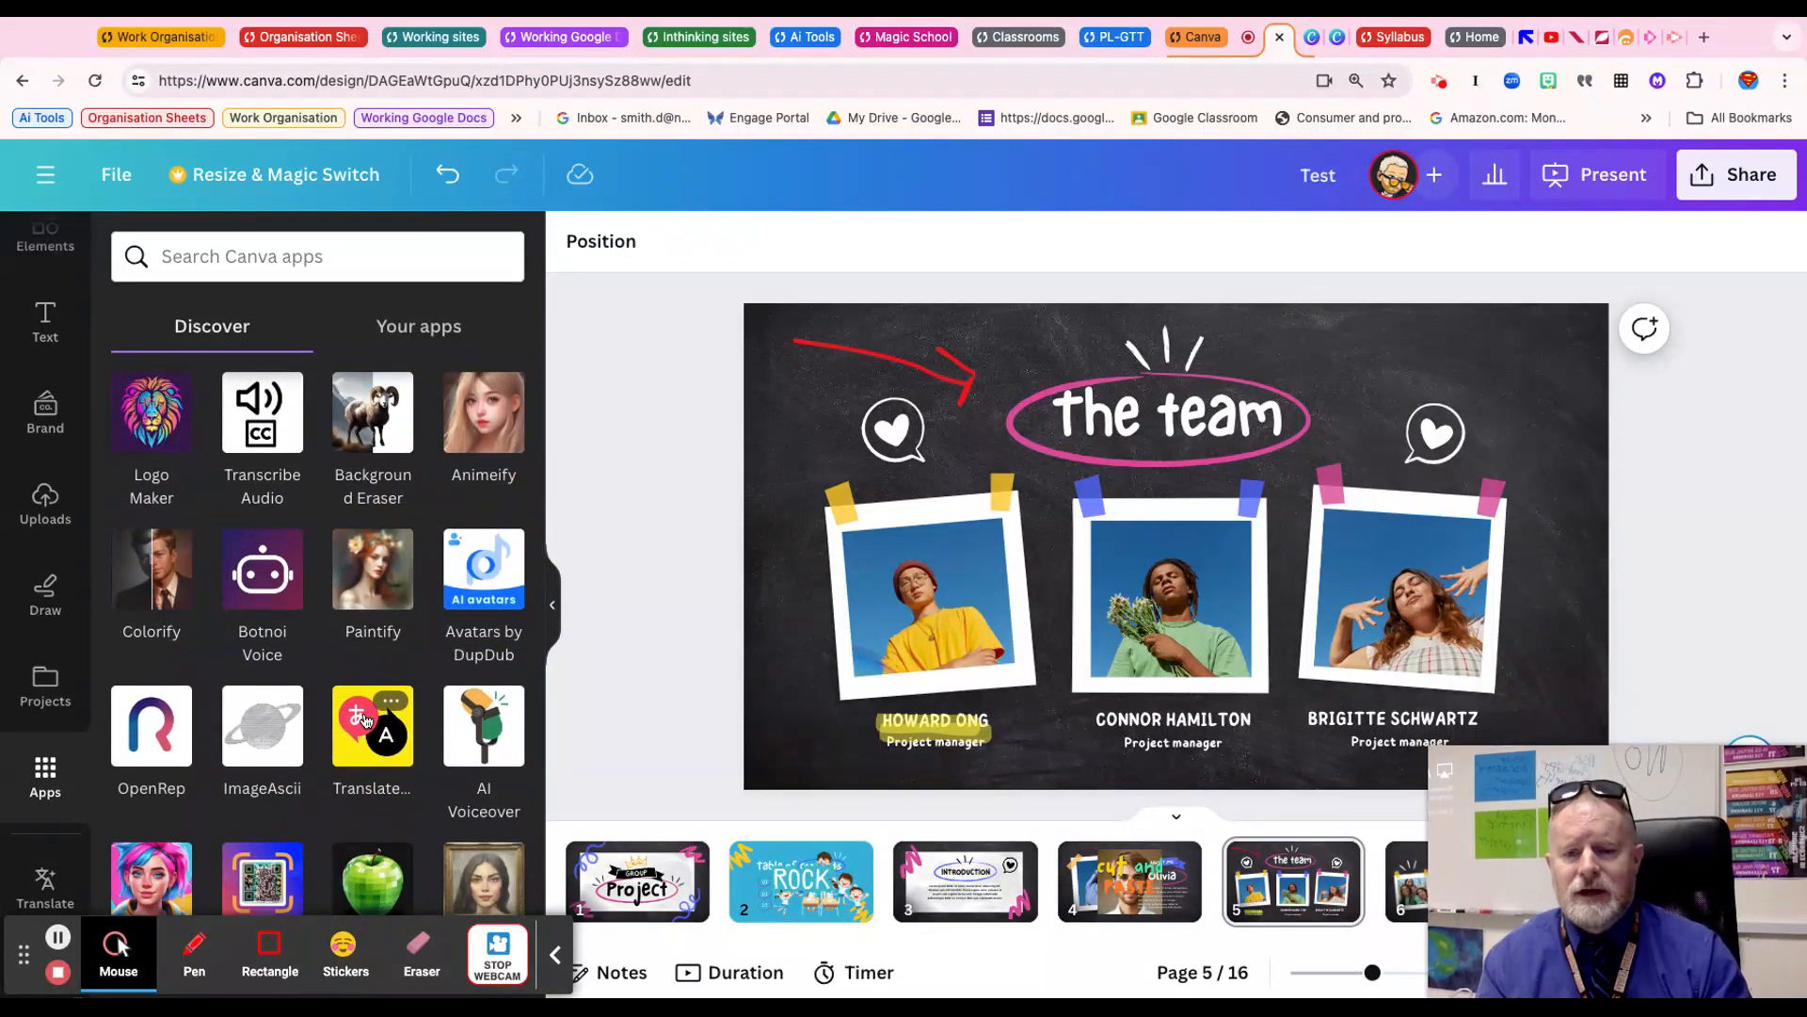
Open the Translate app from the More from Canva collection and set the target language to Arabic
scroll(365, 726, up, 3)
scroll(363, 728, down, 10)
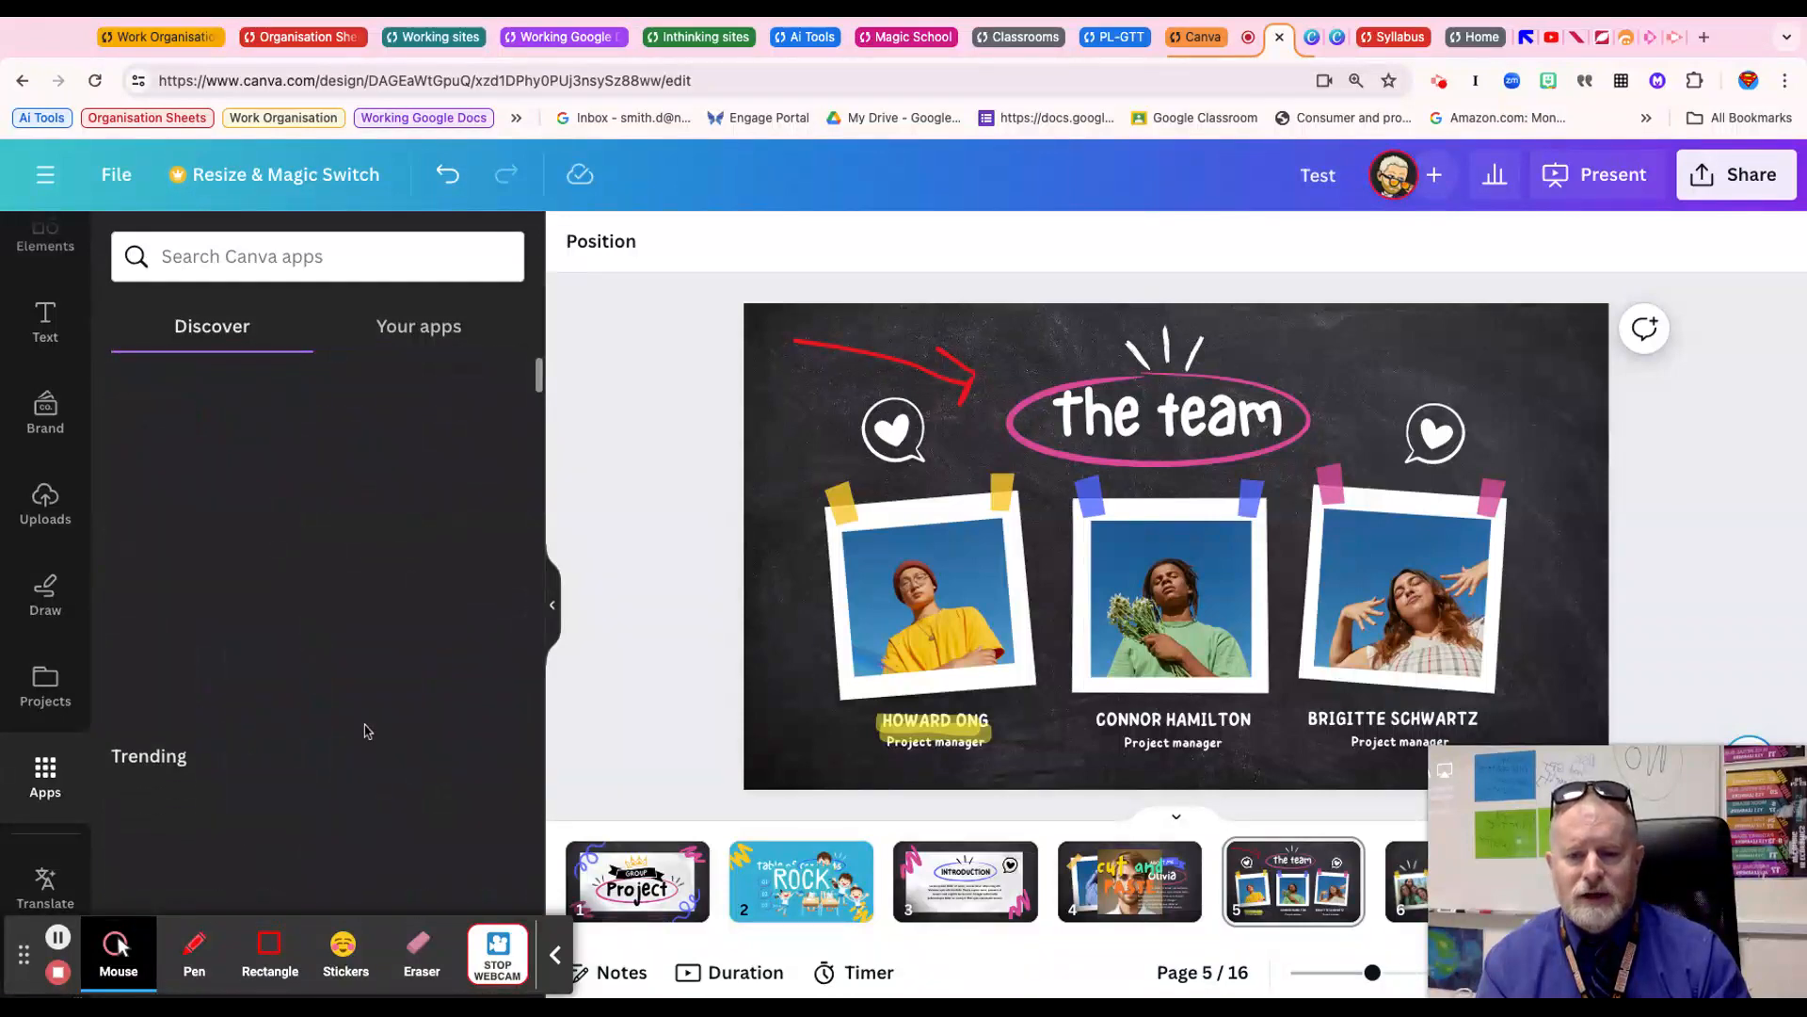
scroll(367, 732, down, 2)
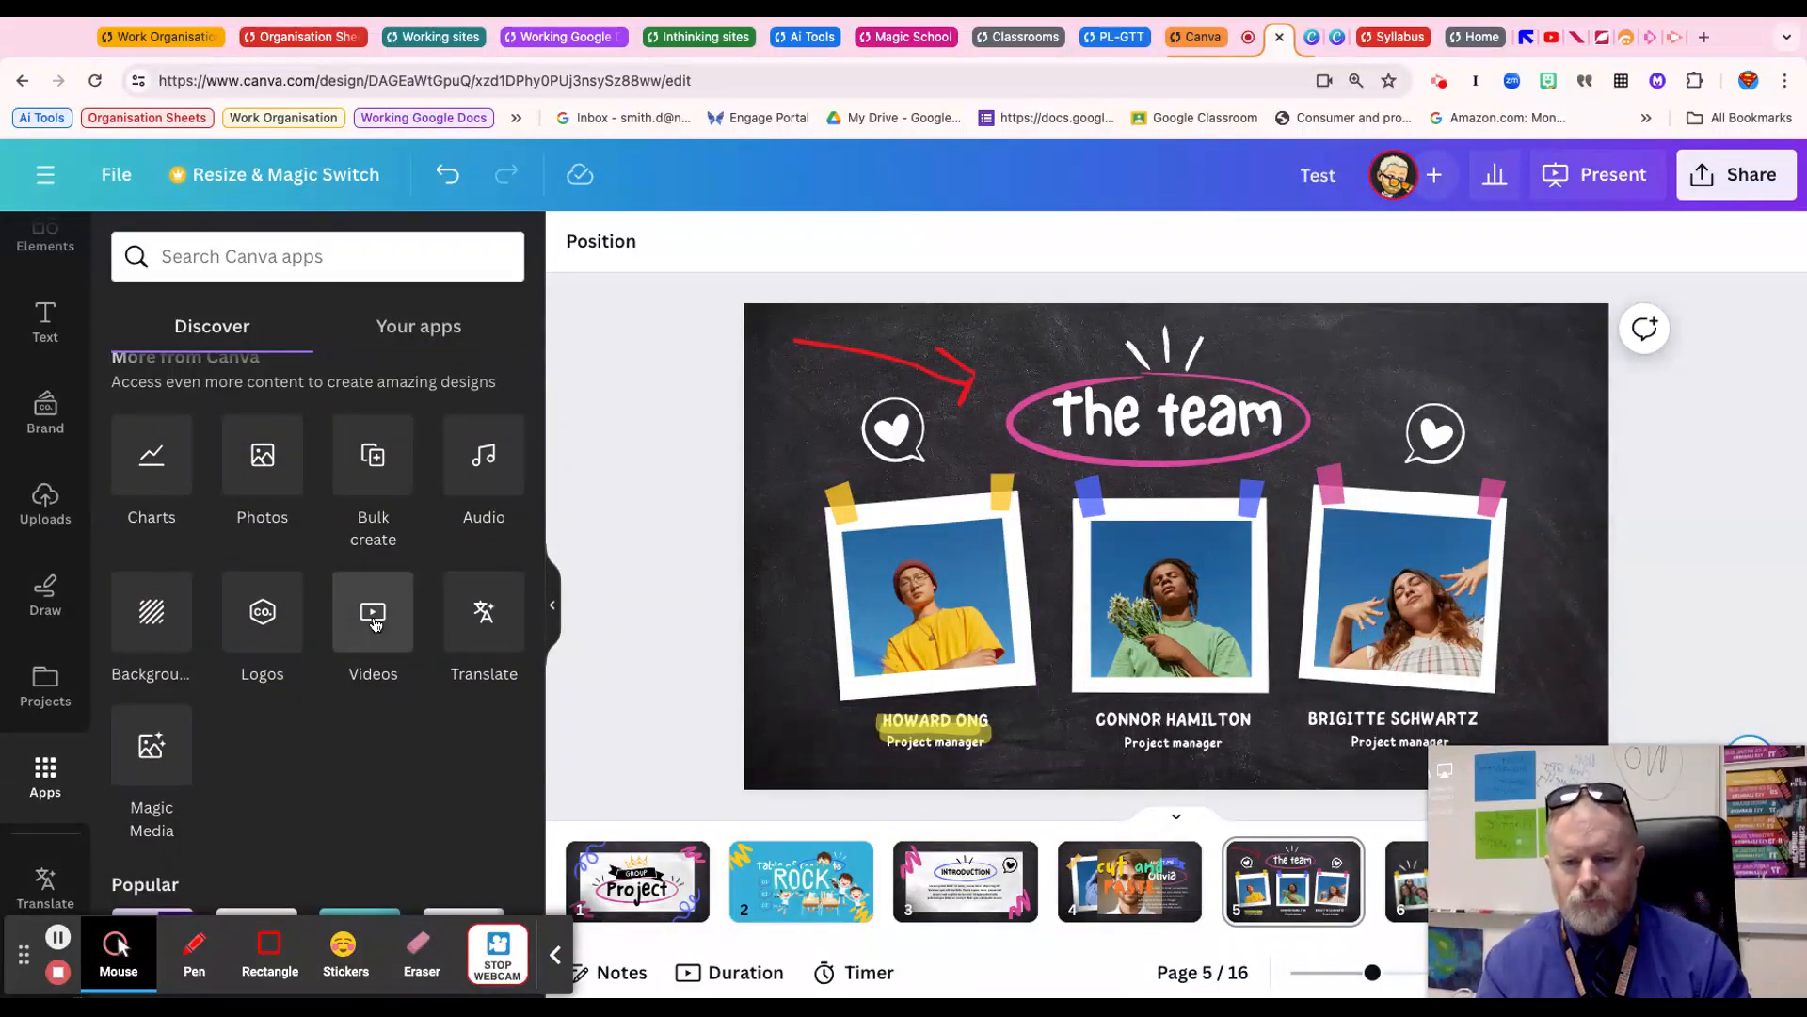
click(486, 625)
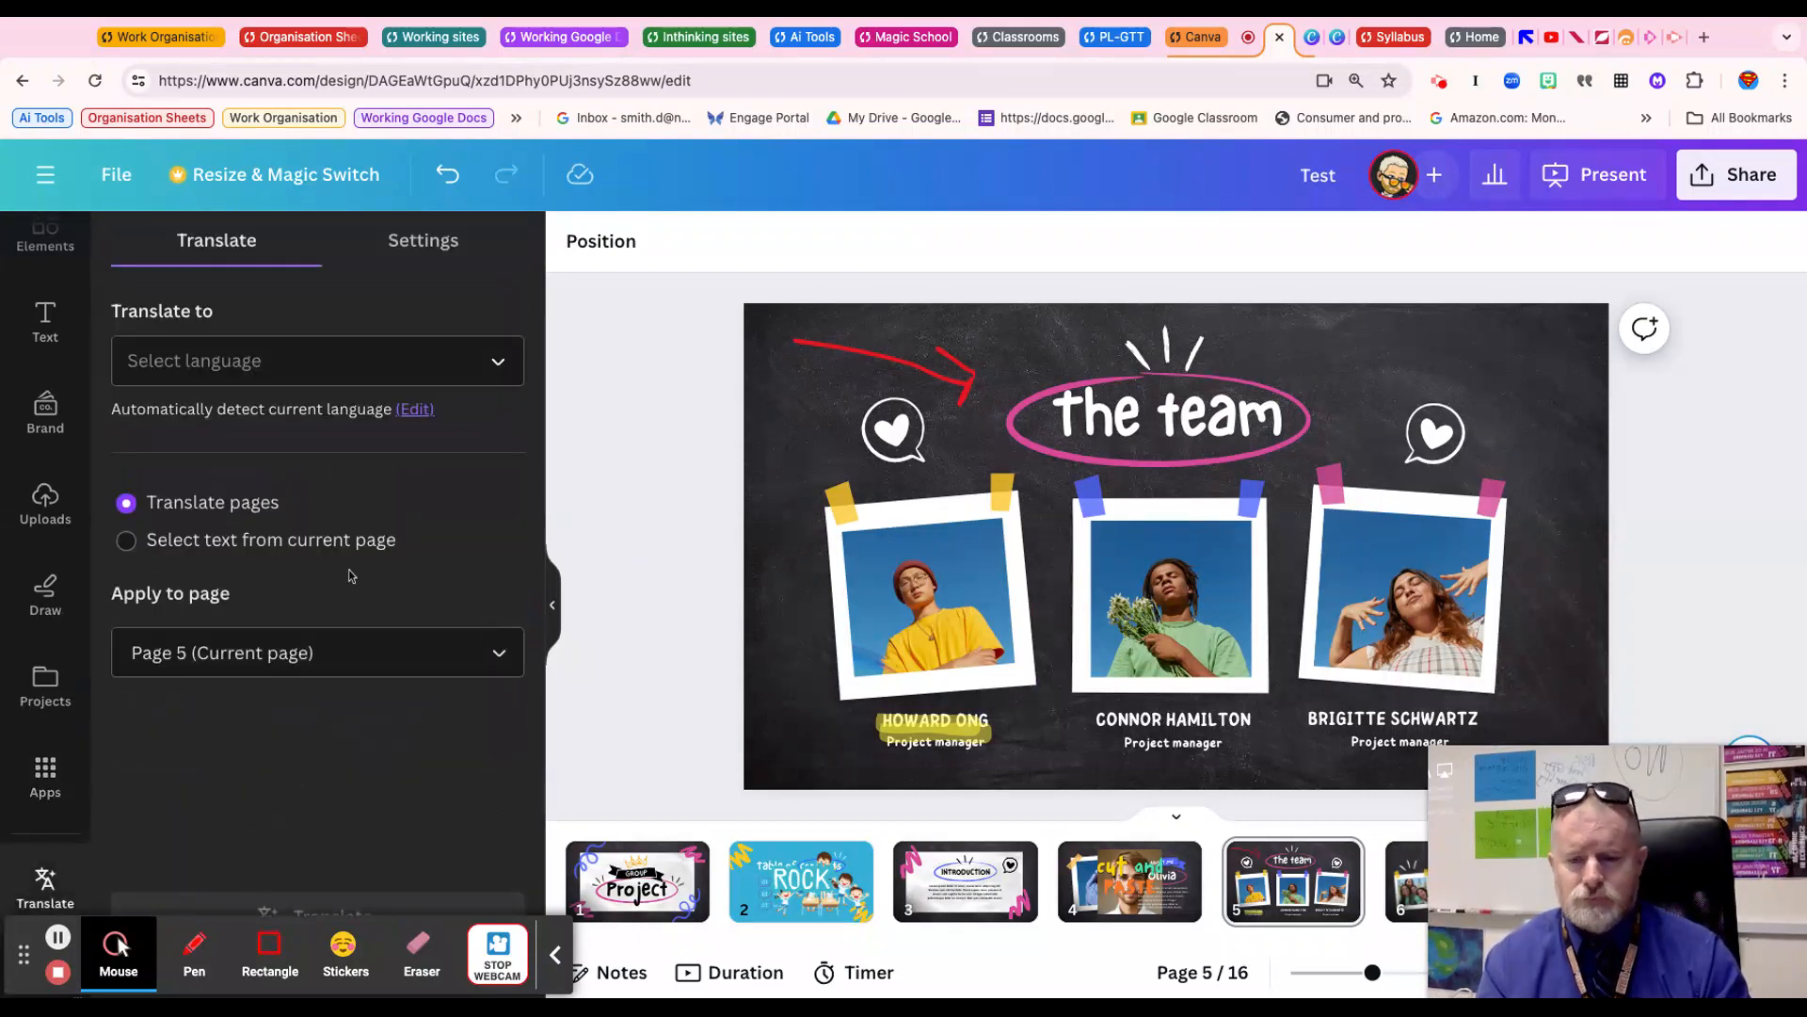
click(491, 362)
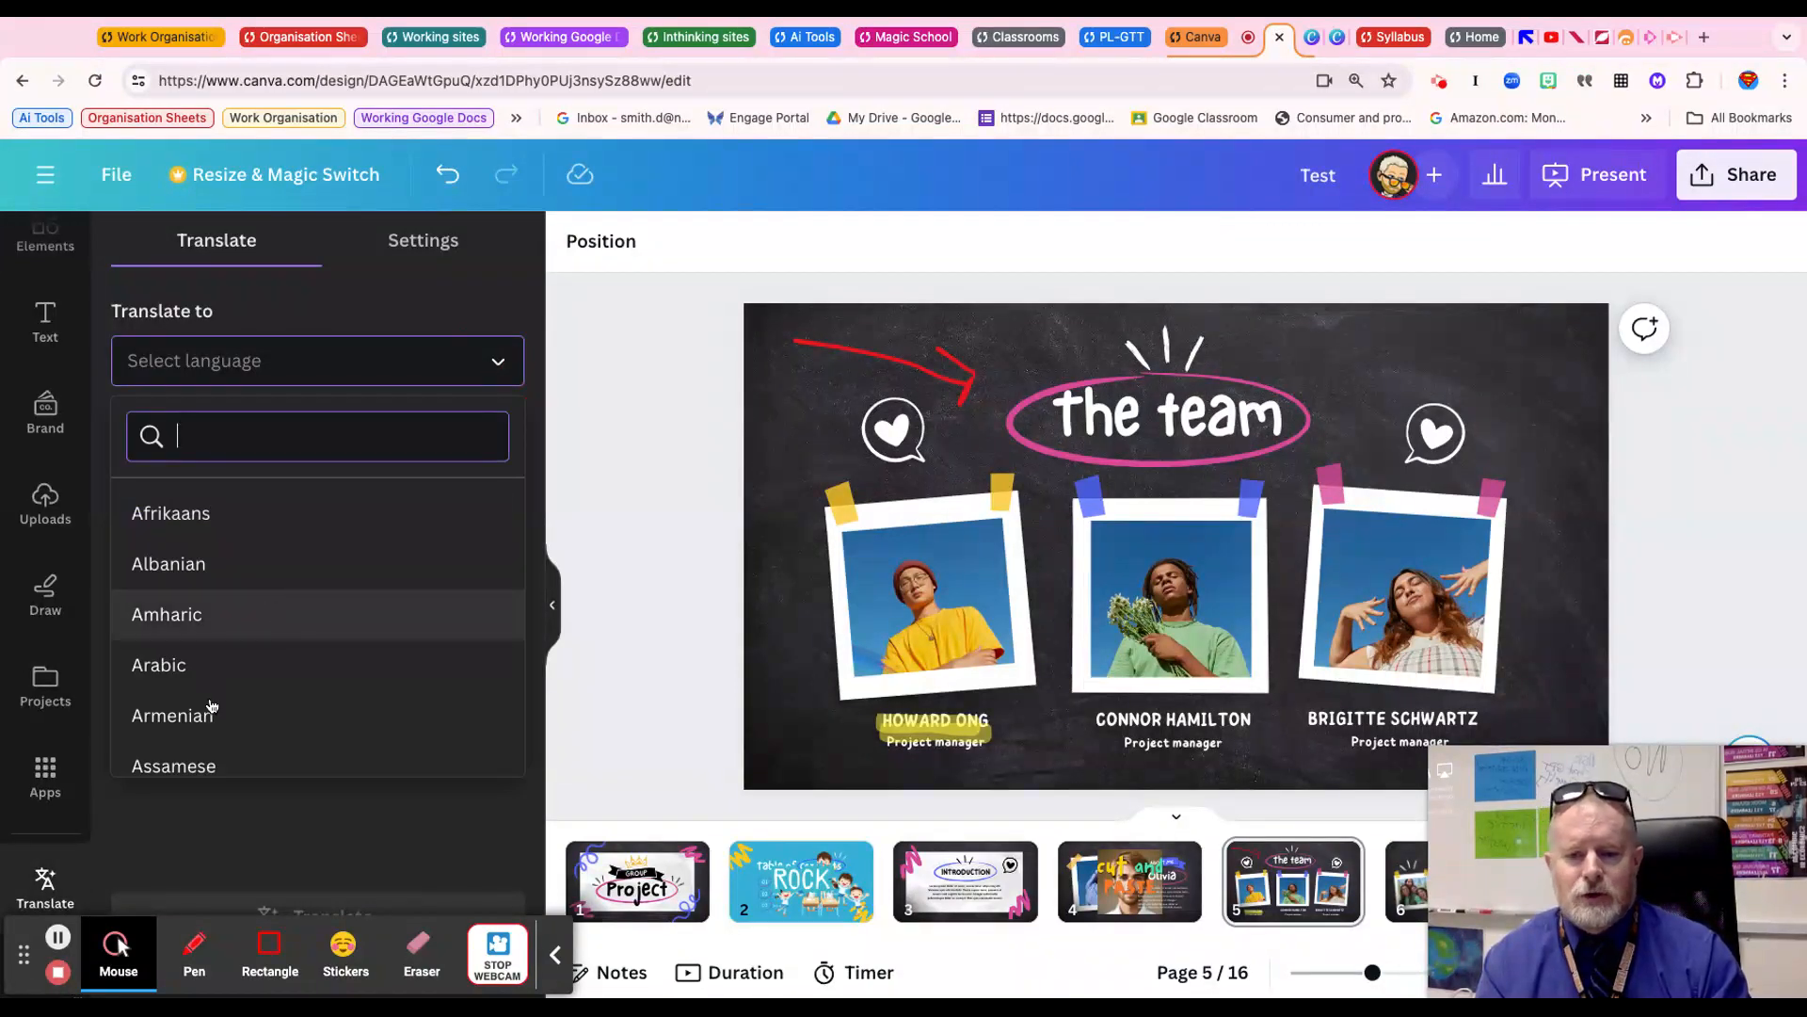
scroll(204, 700, down, 1)
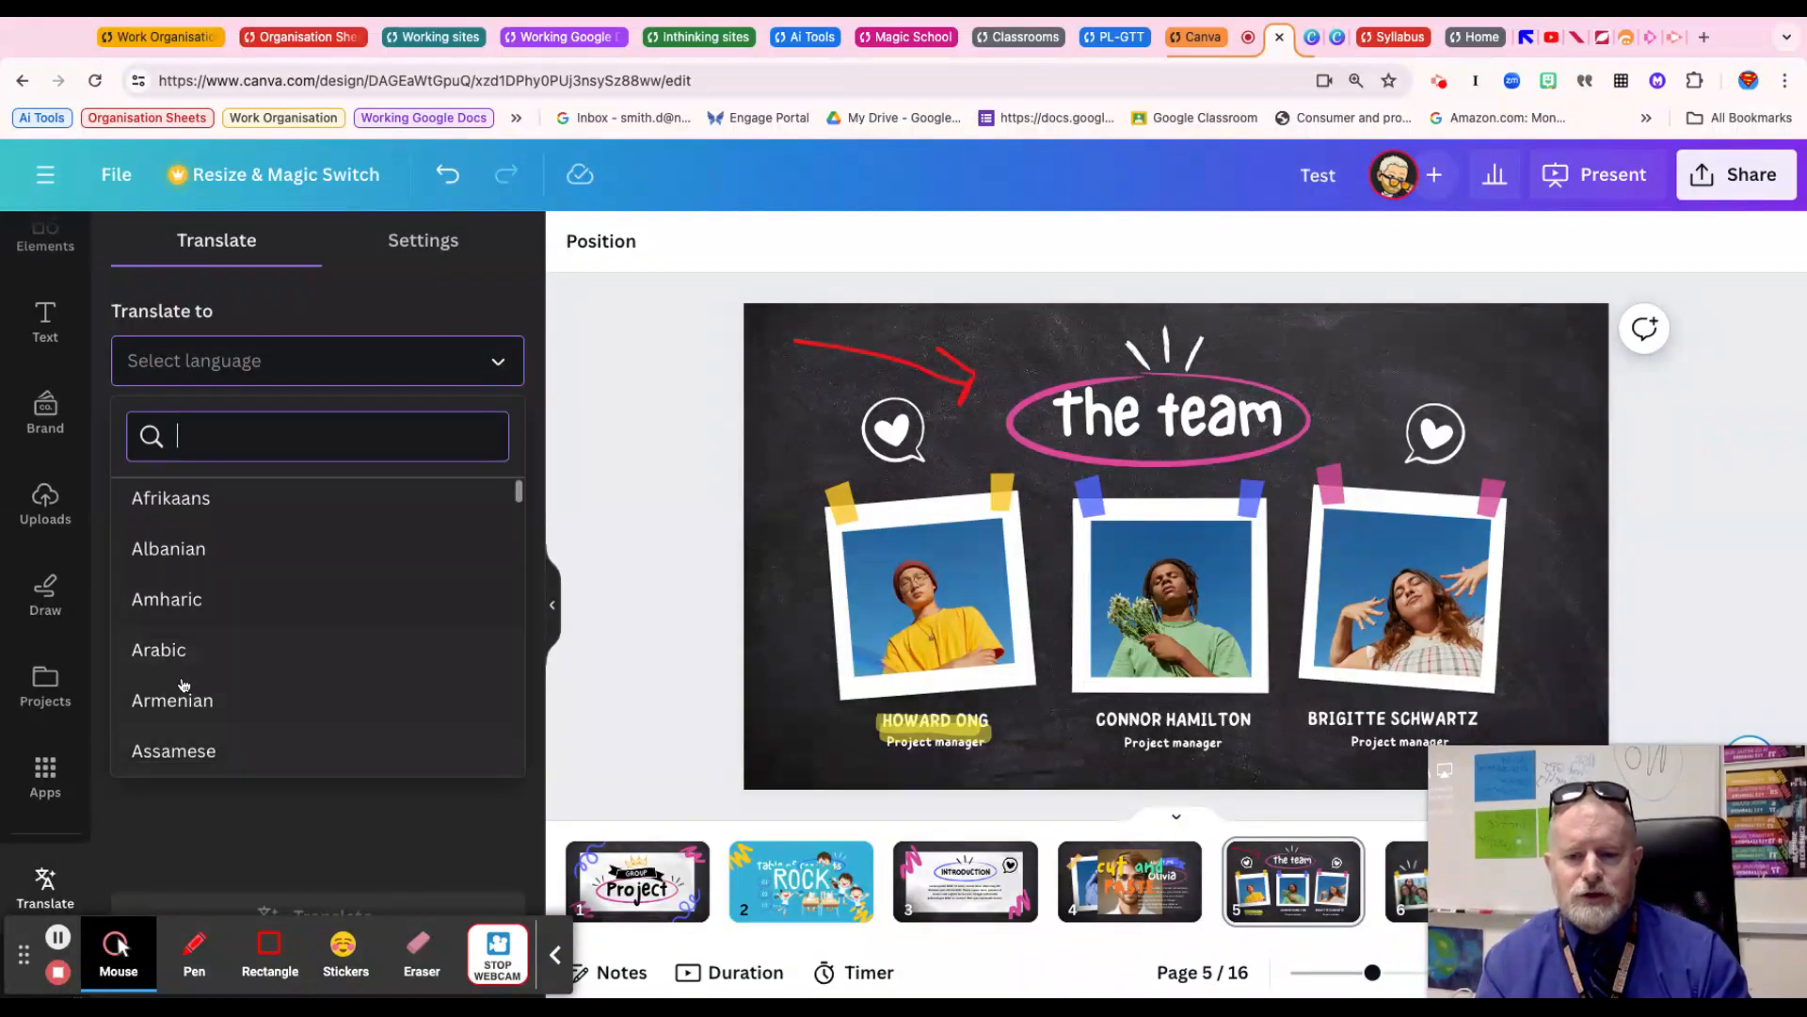
click(254, 664)
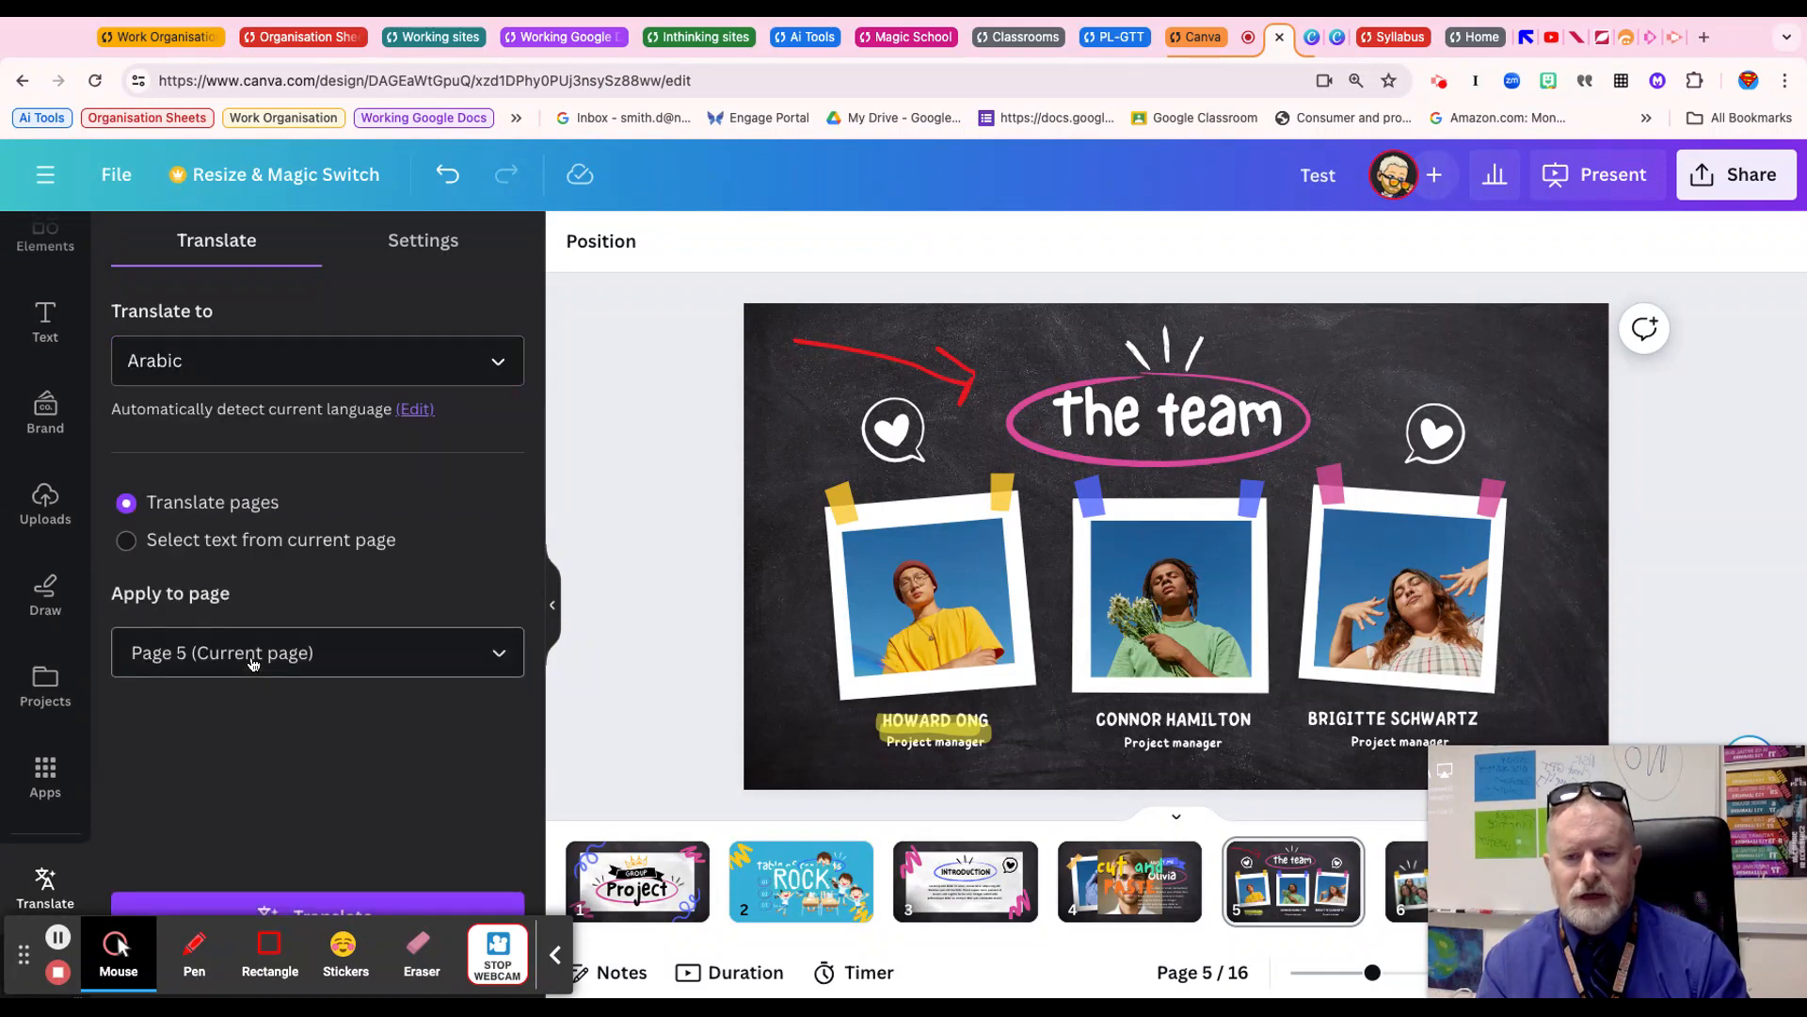
Compare the two translation scopes and choose to translate selected text from the current page, with all its text included
click(127, 542)
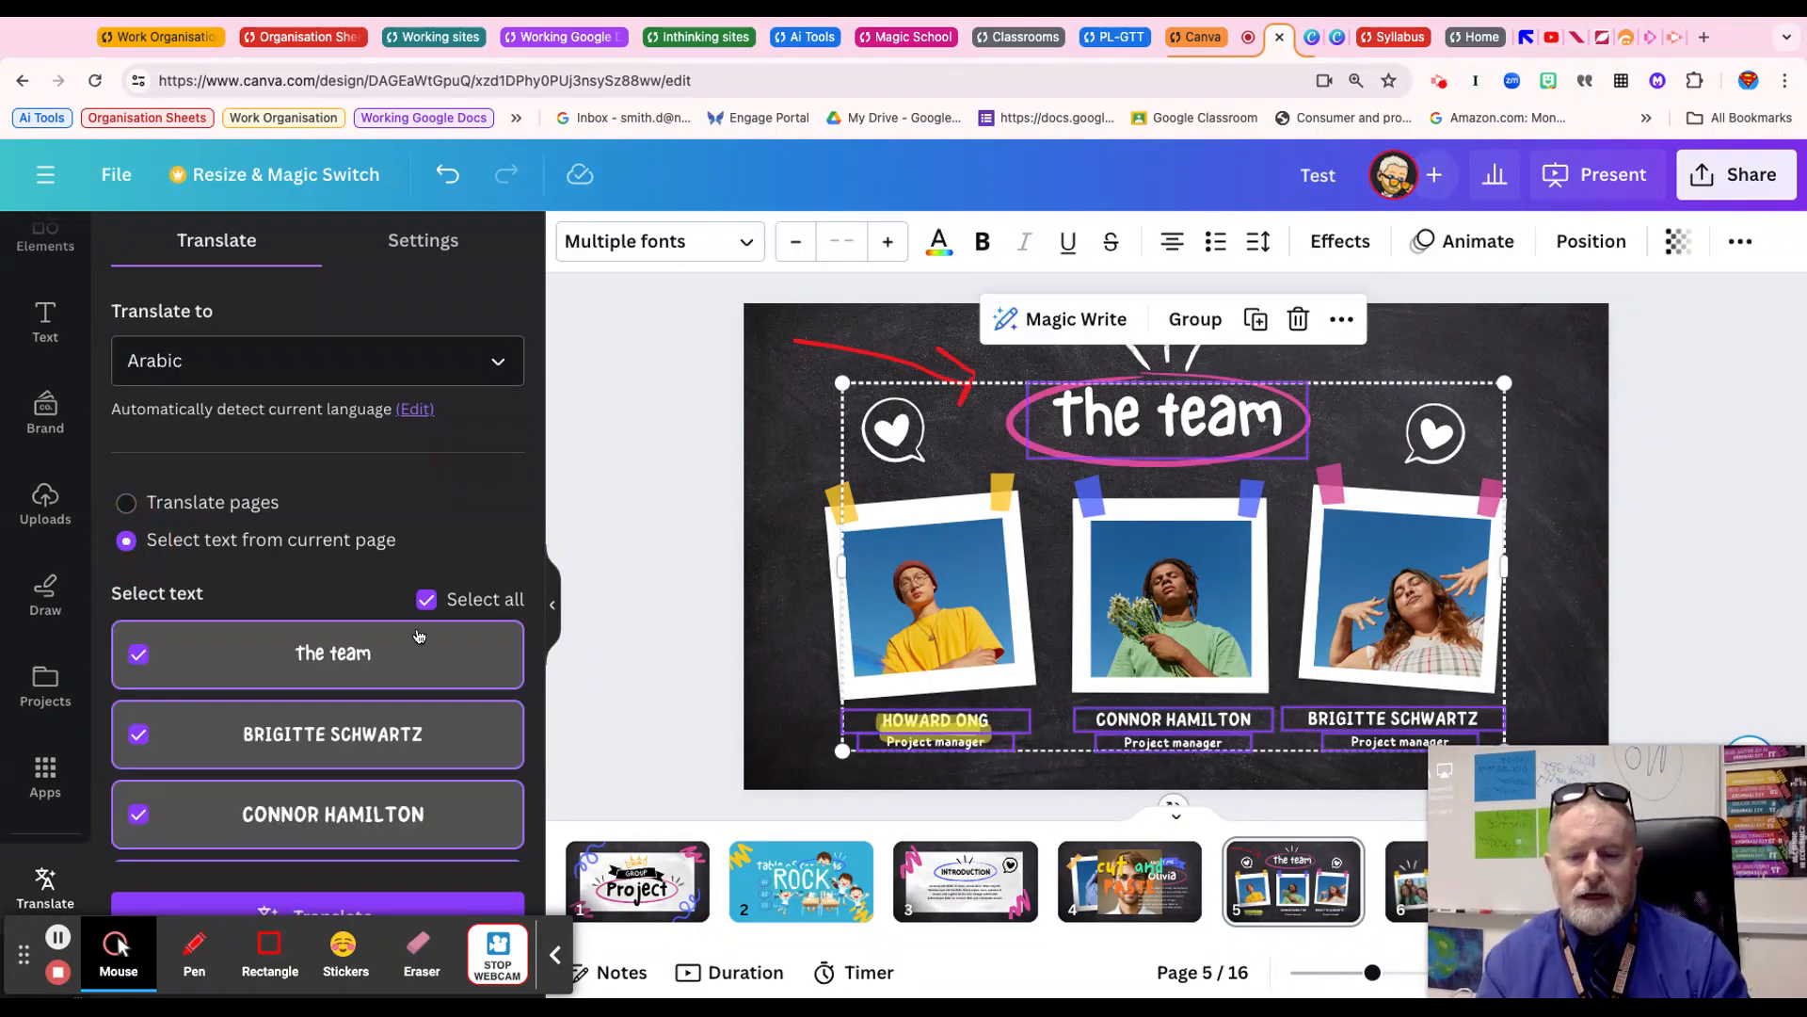
click(129, 503)
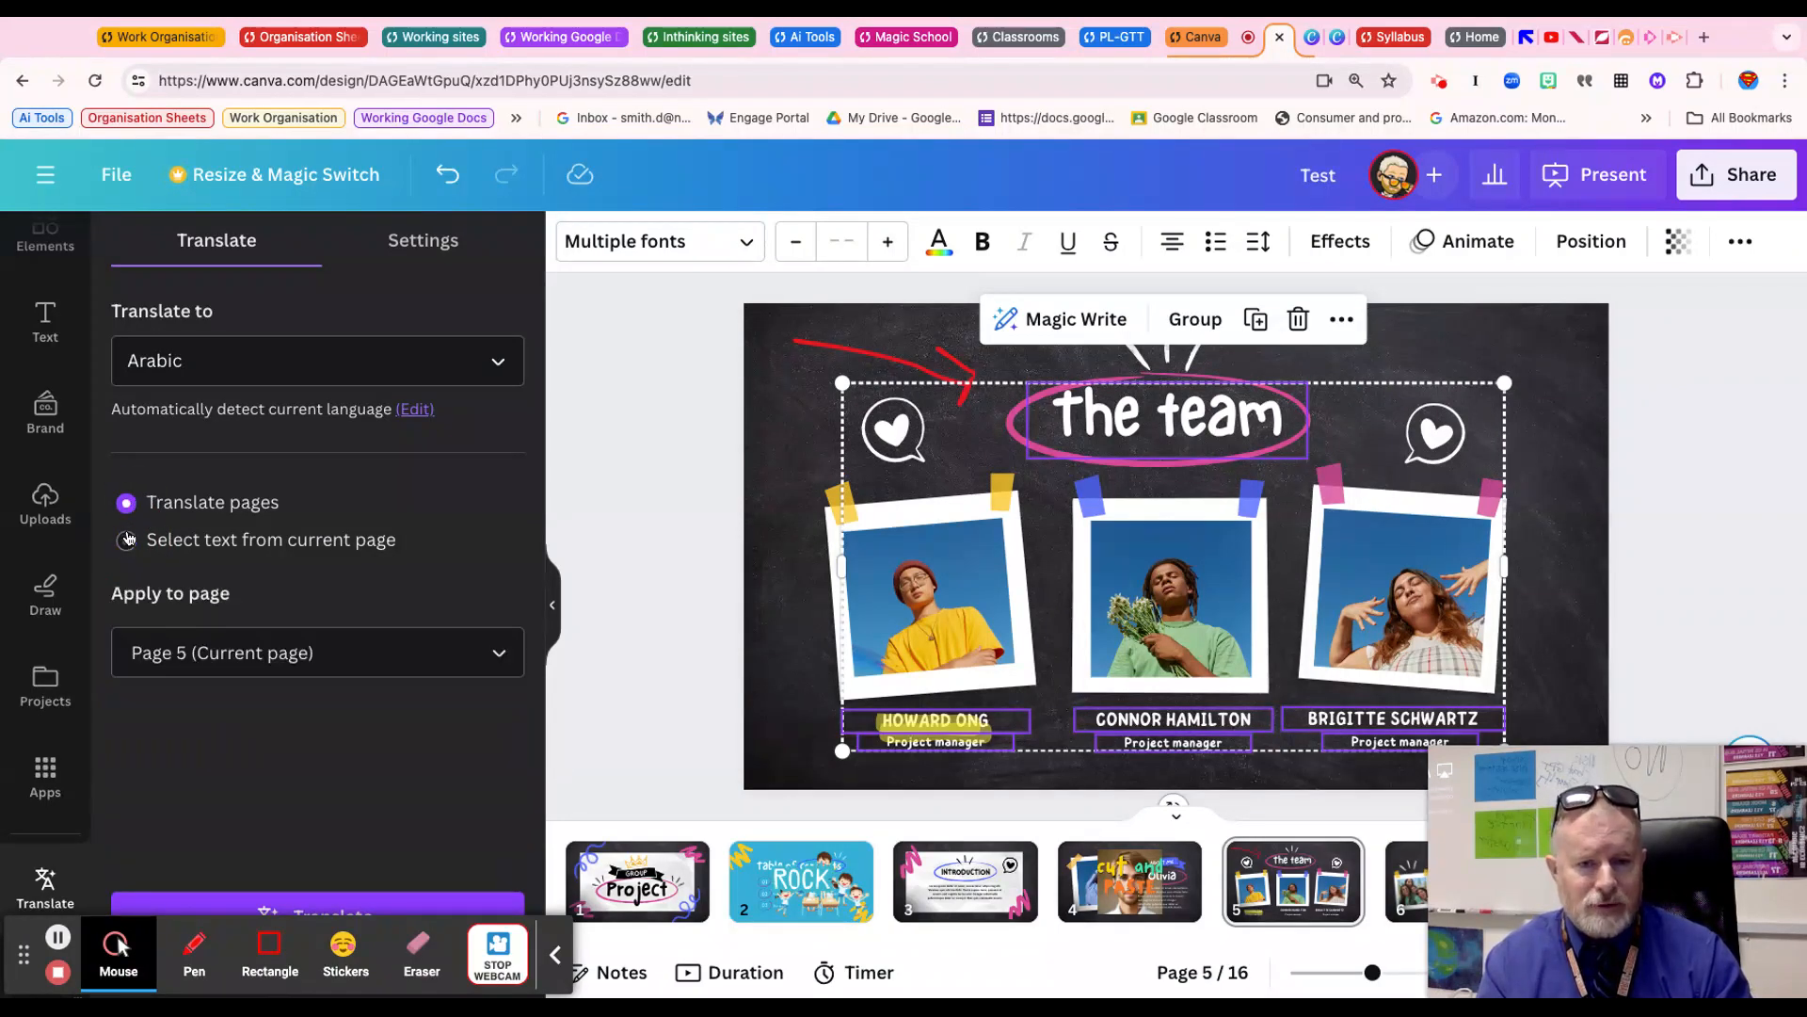
click(128, 541)
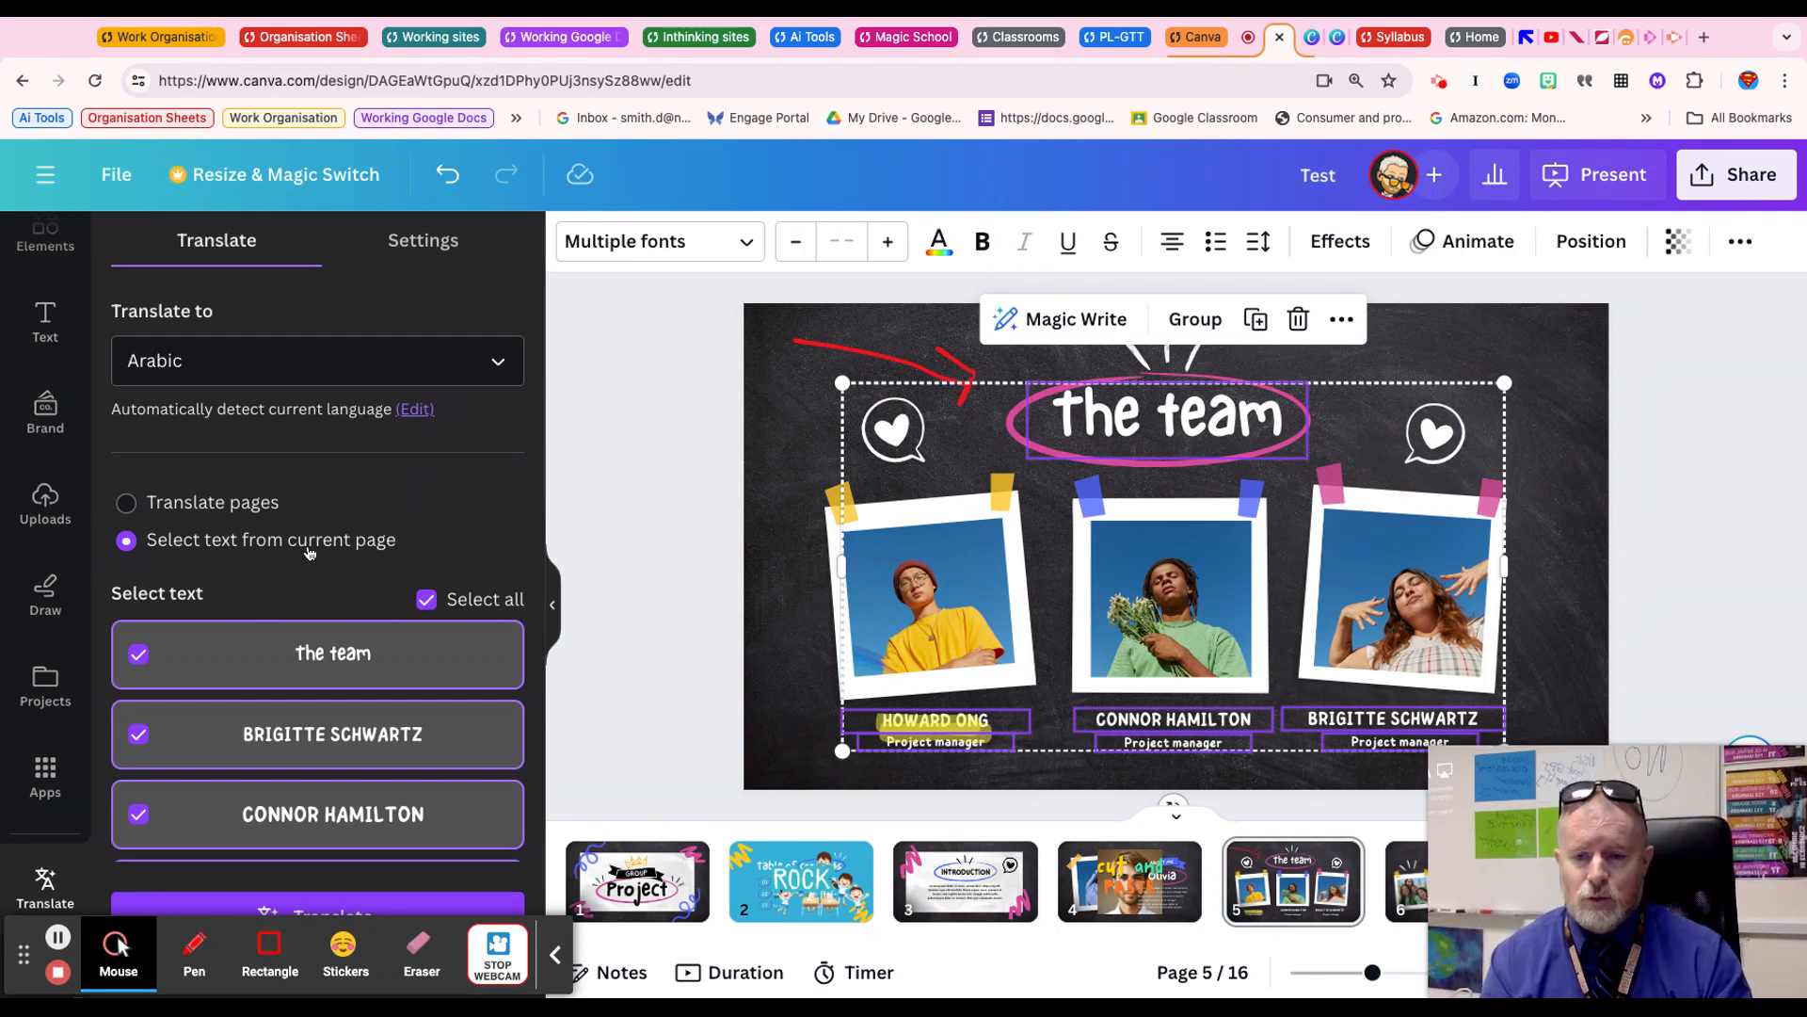
Translate all the selected text on the team page into Arabic and look over the translated text
scroll(310, 555, down, 5)
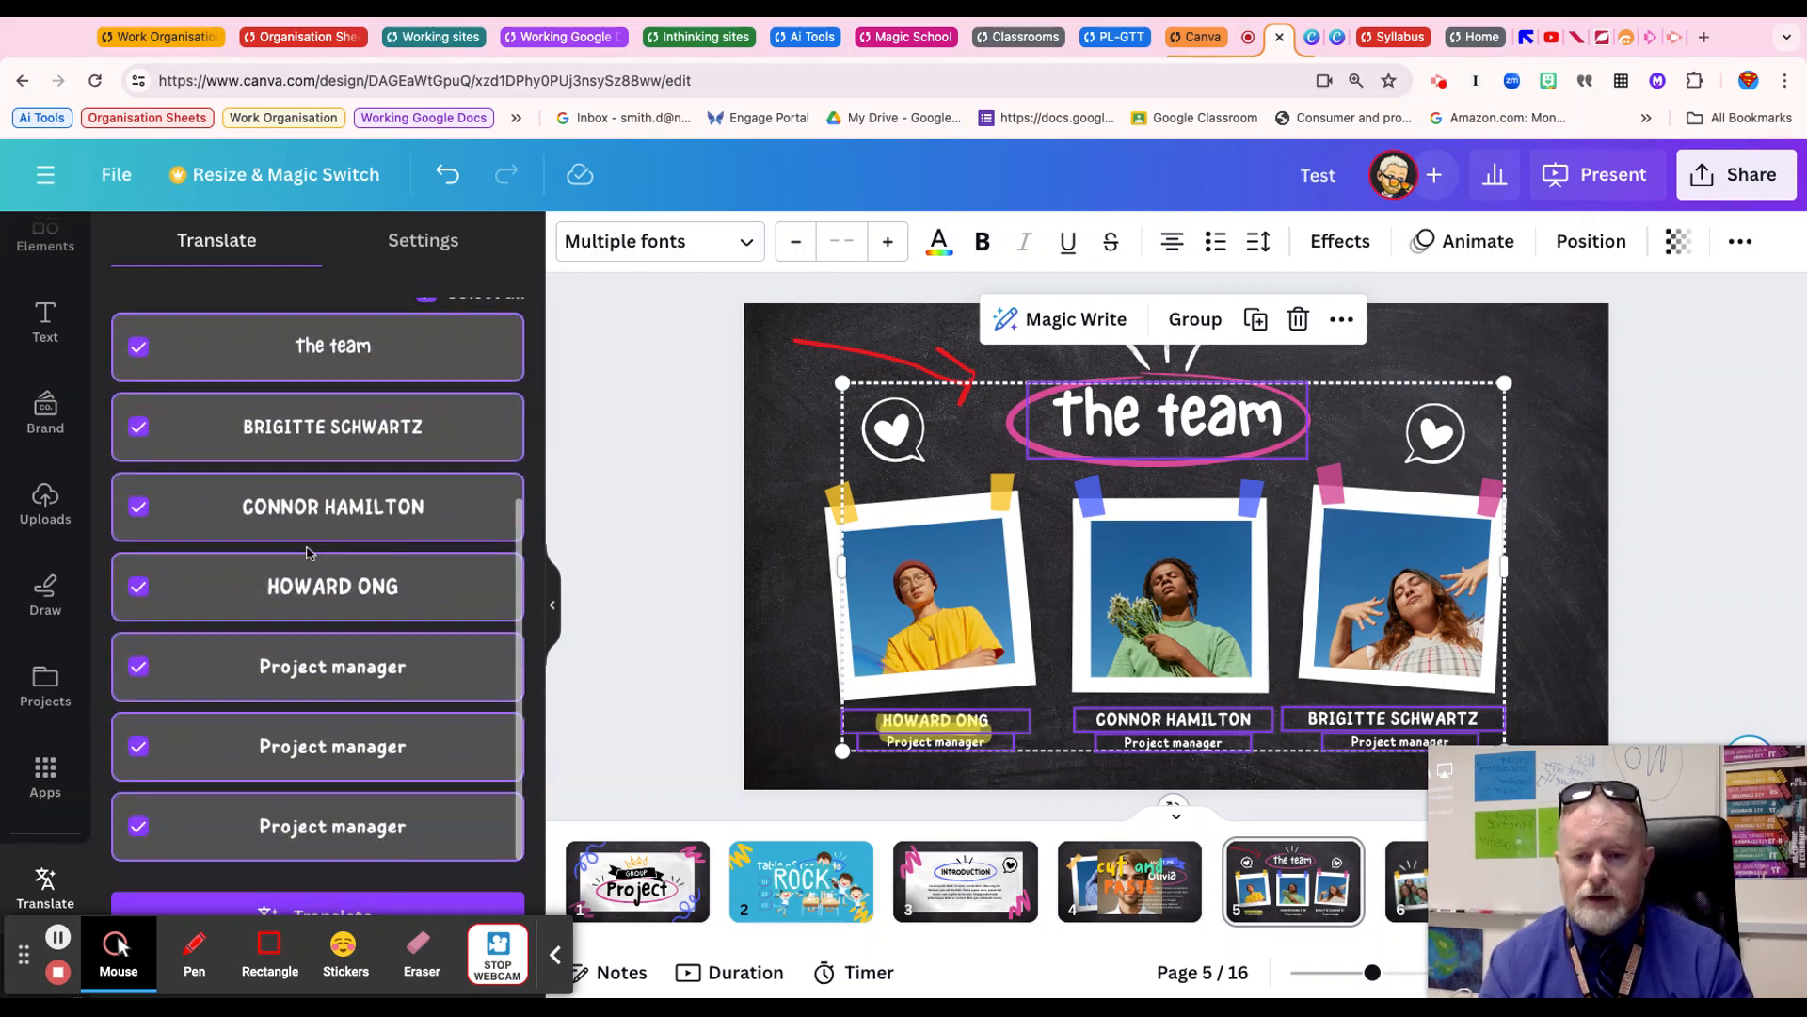
click(303, 906)
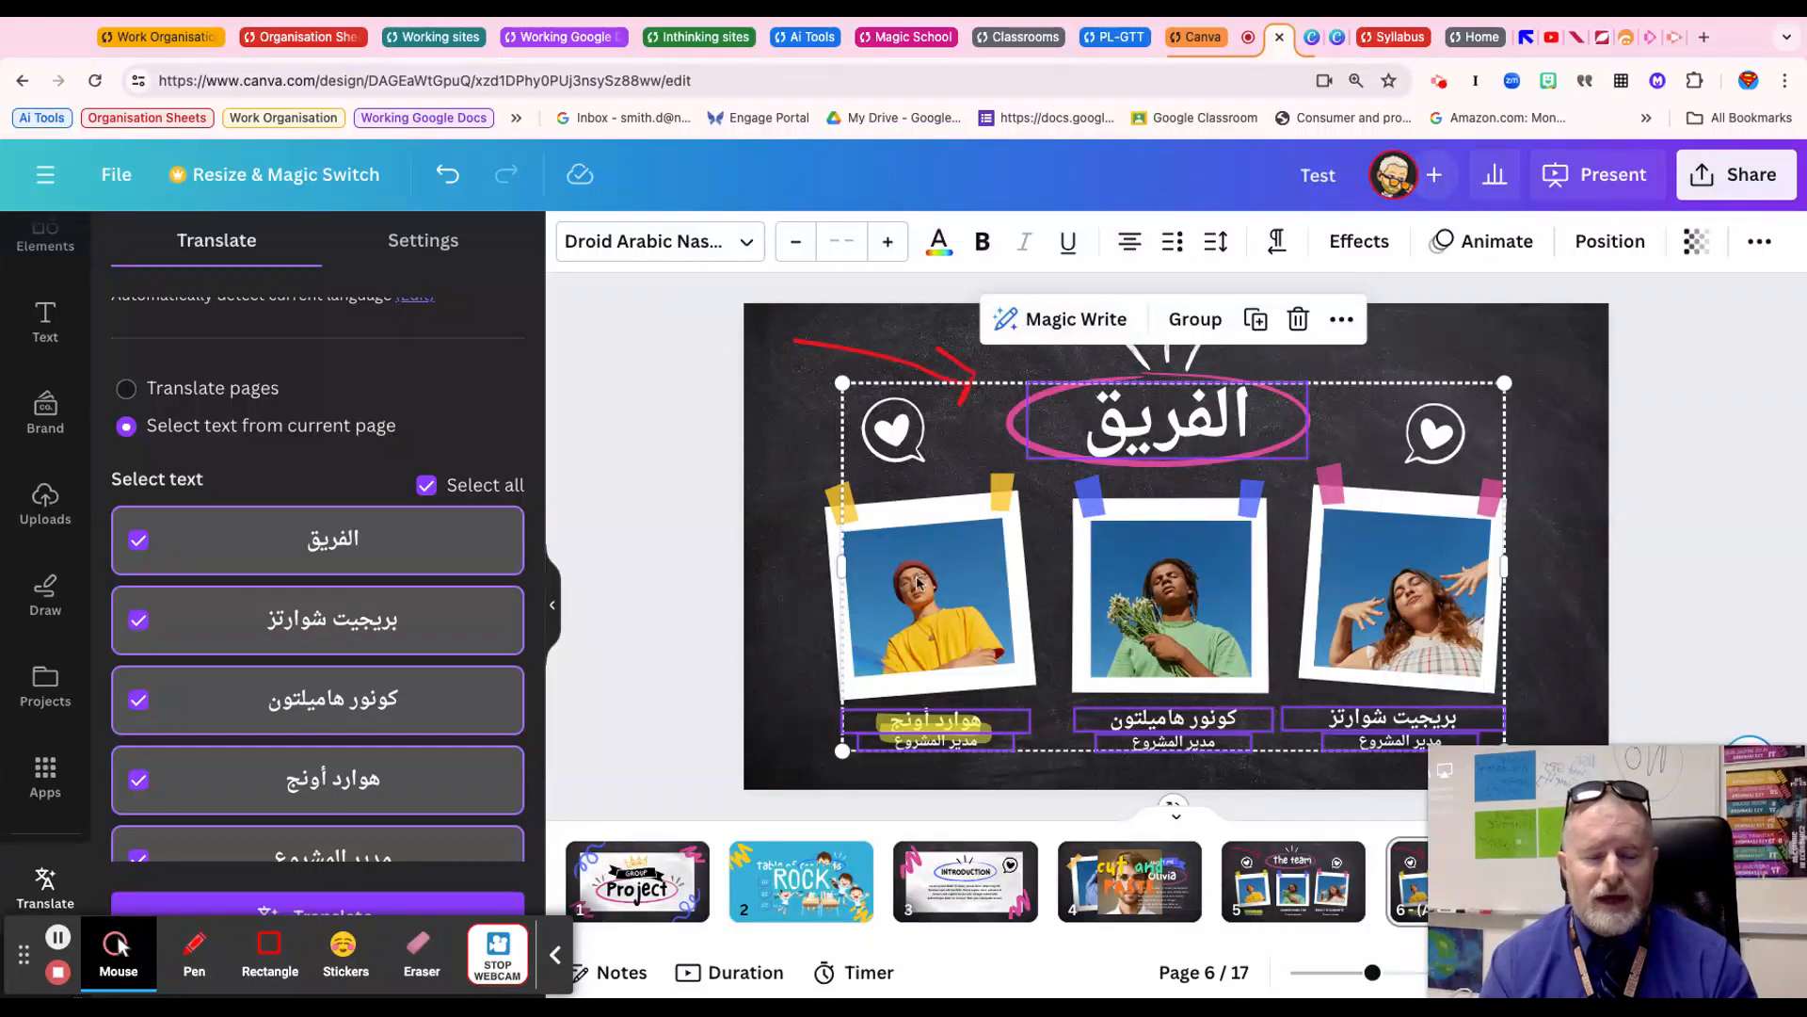
scroll(366, 650, down, 3)
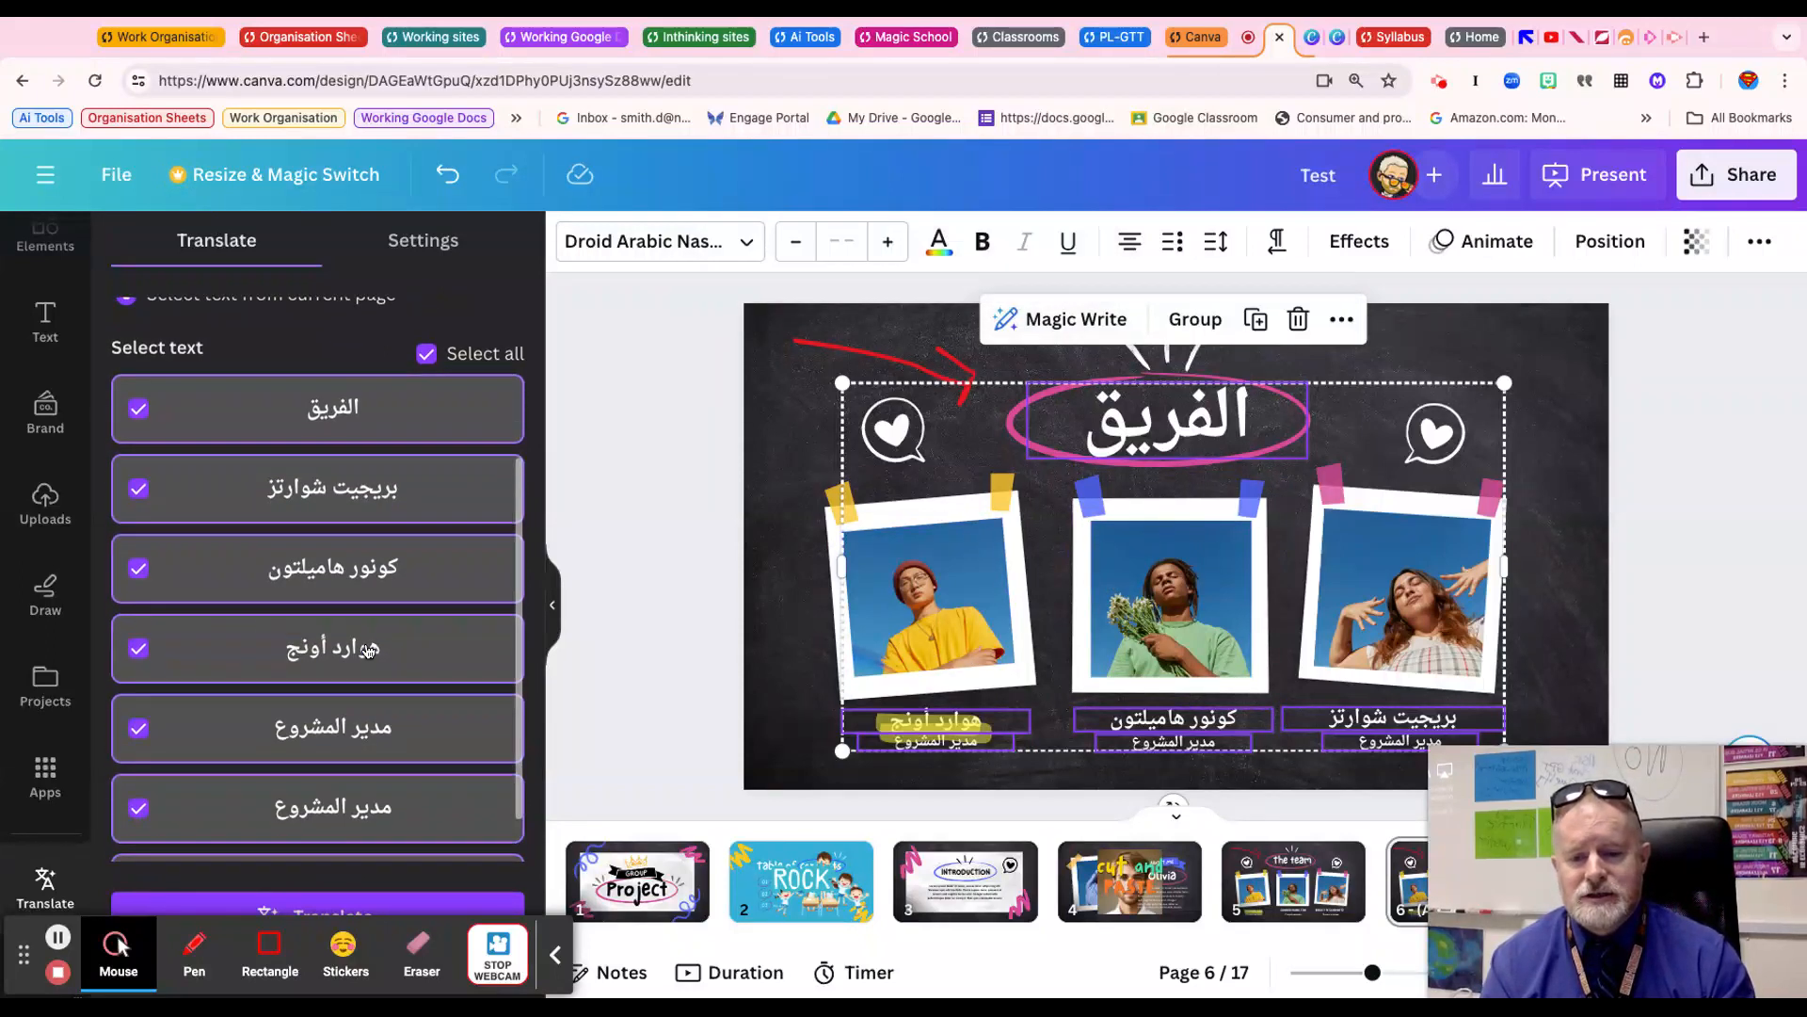
scroll(367, 651, up, 5)
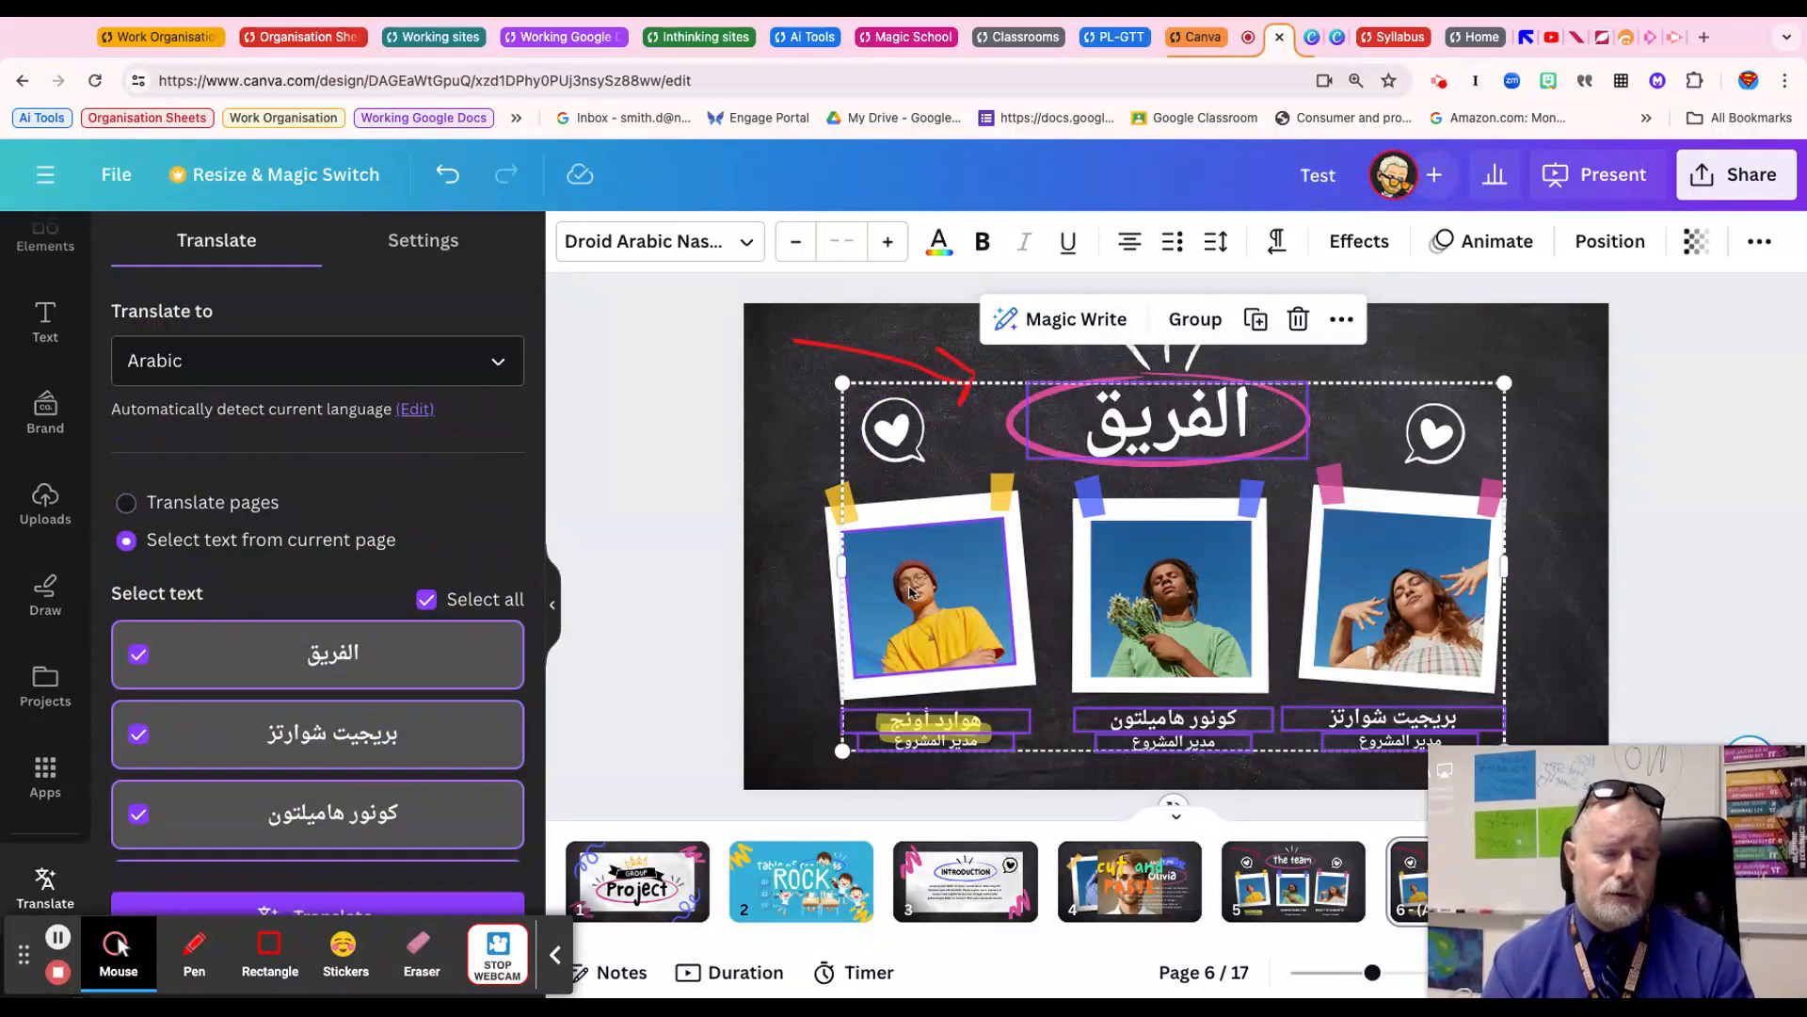
scroll(421, 709, down, 5)
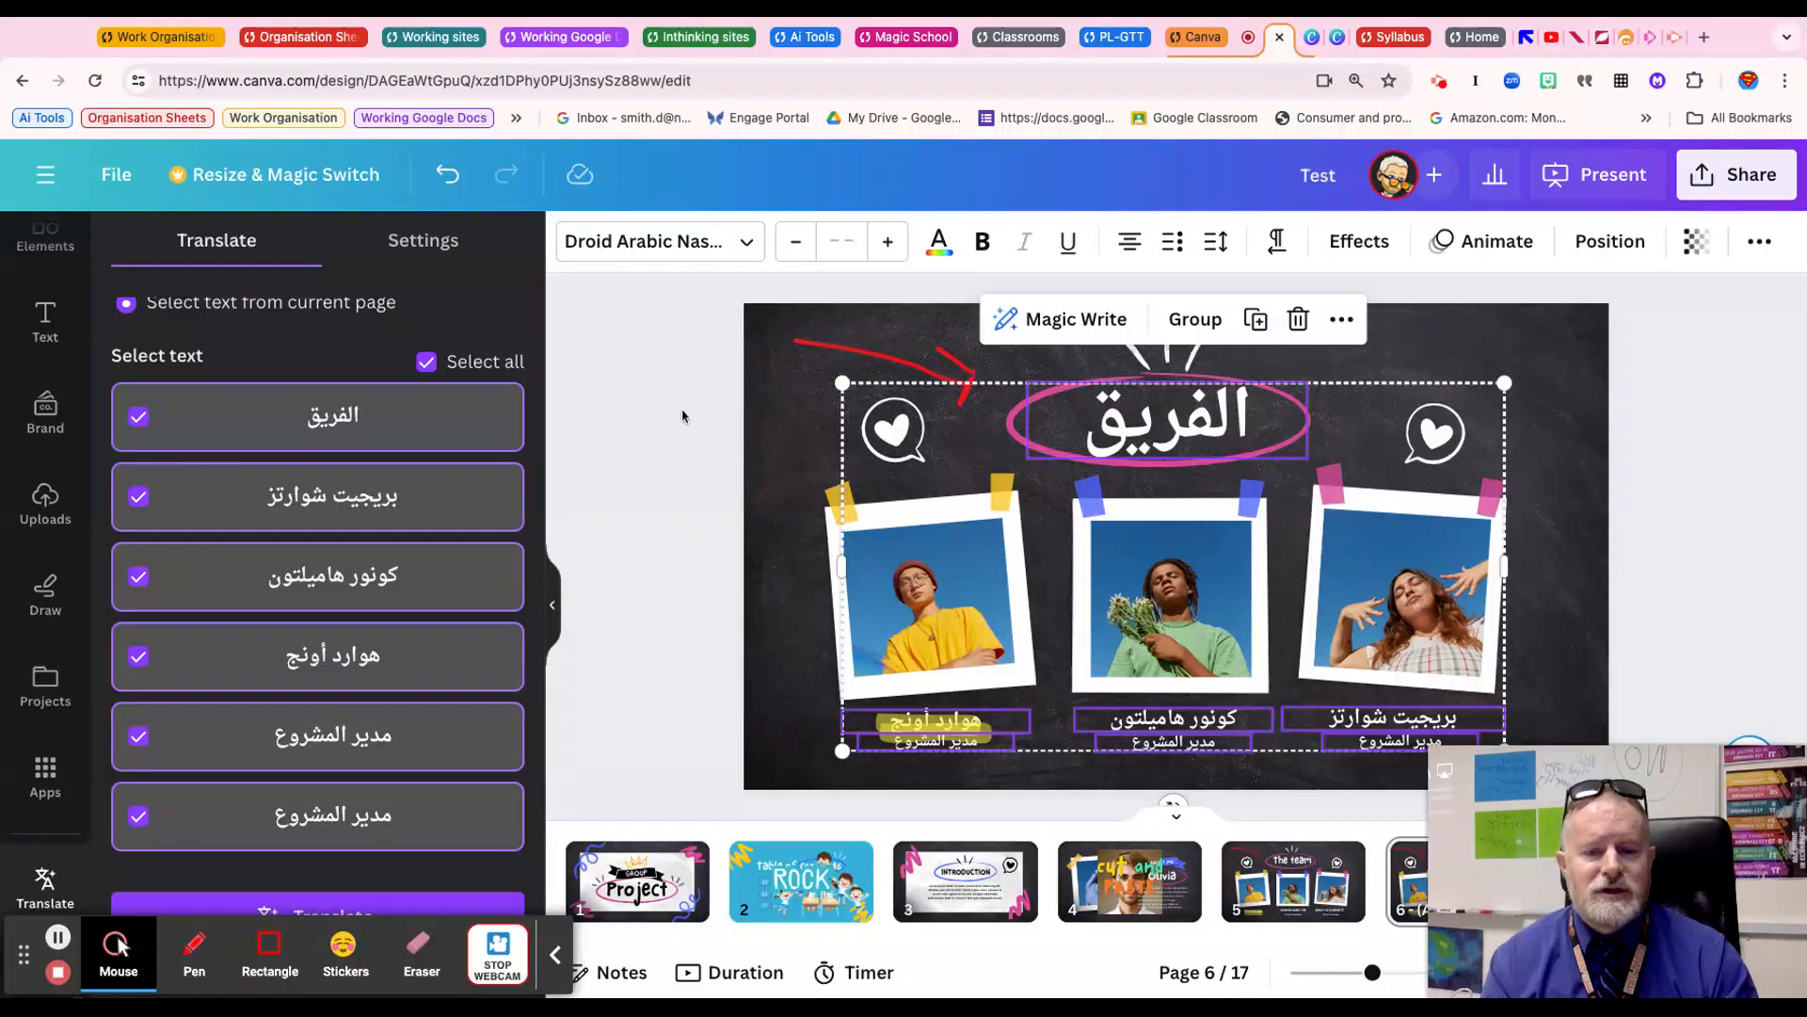
click(779, 423)
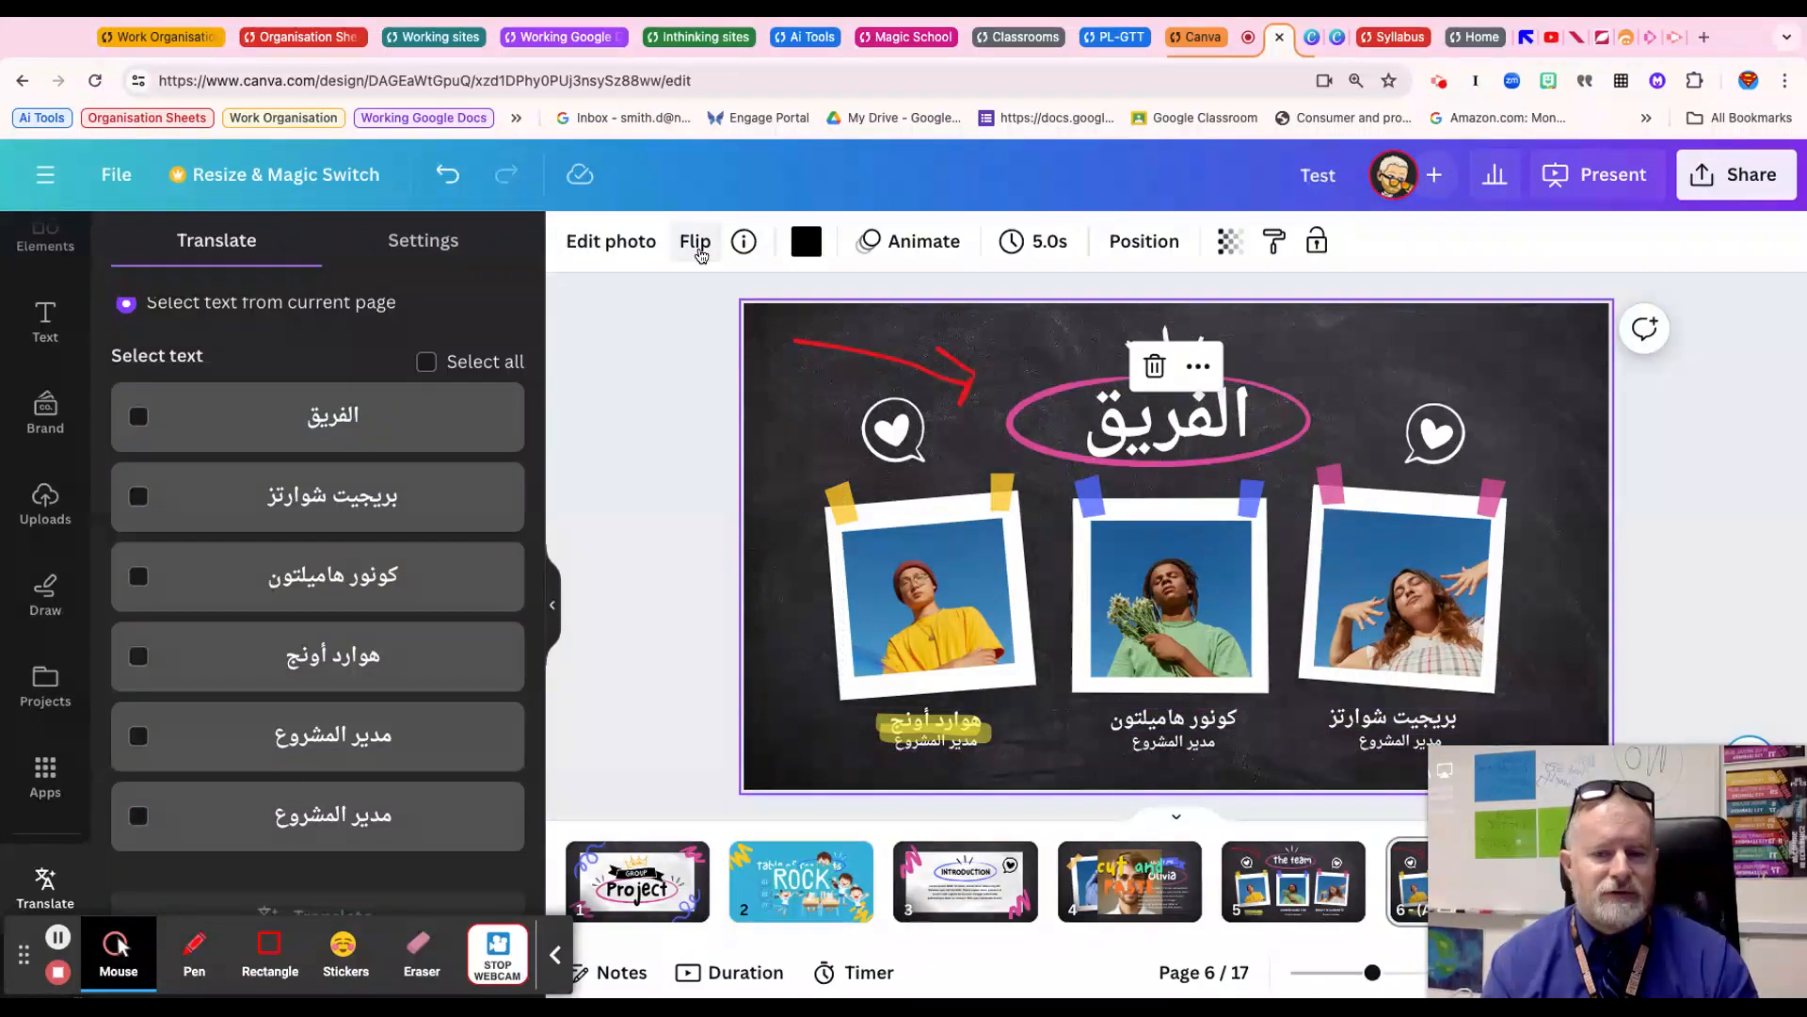
Remove the background from the first team member's photo, the person in the yellow shirt, with BG Remover
click(921, 621)
click(606, 243)
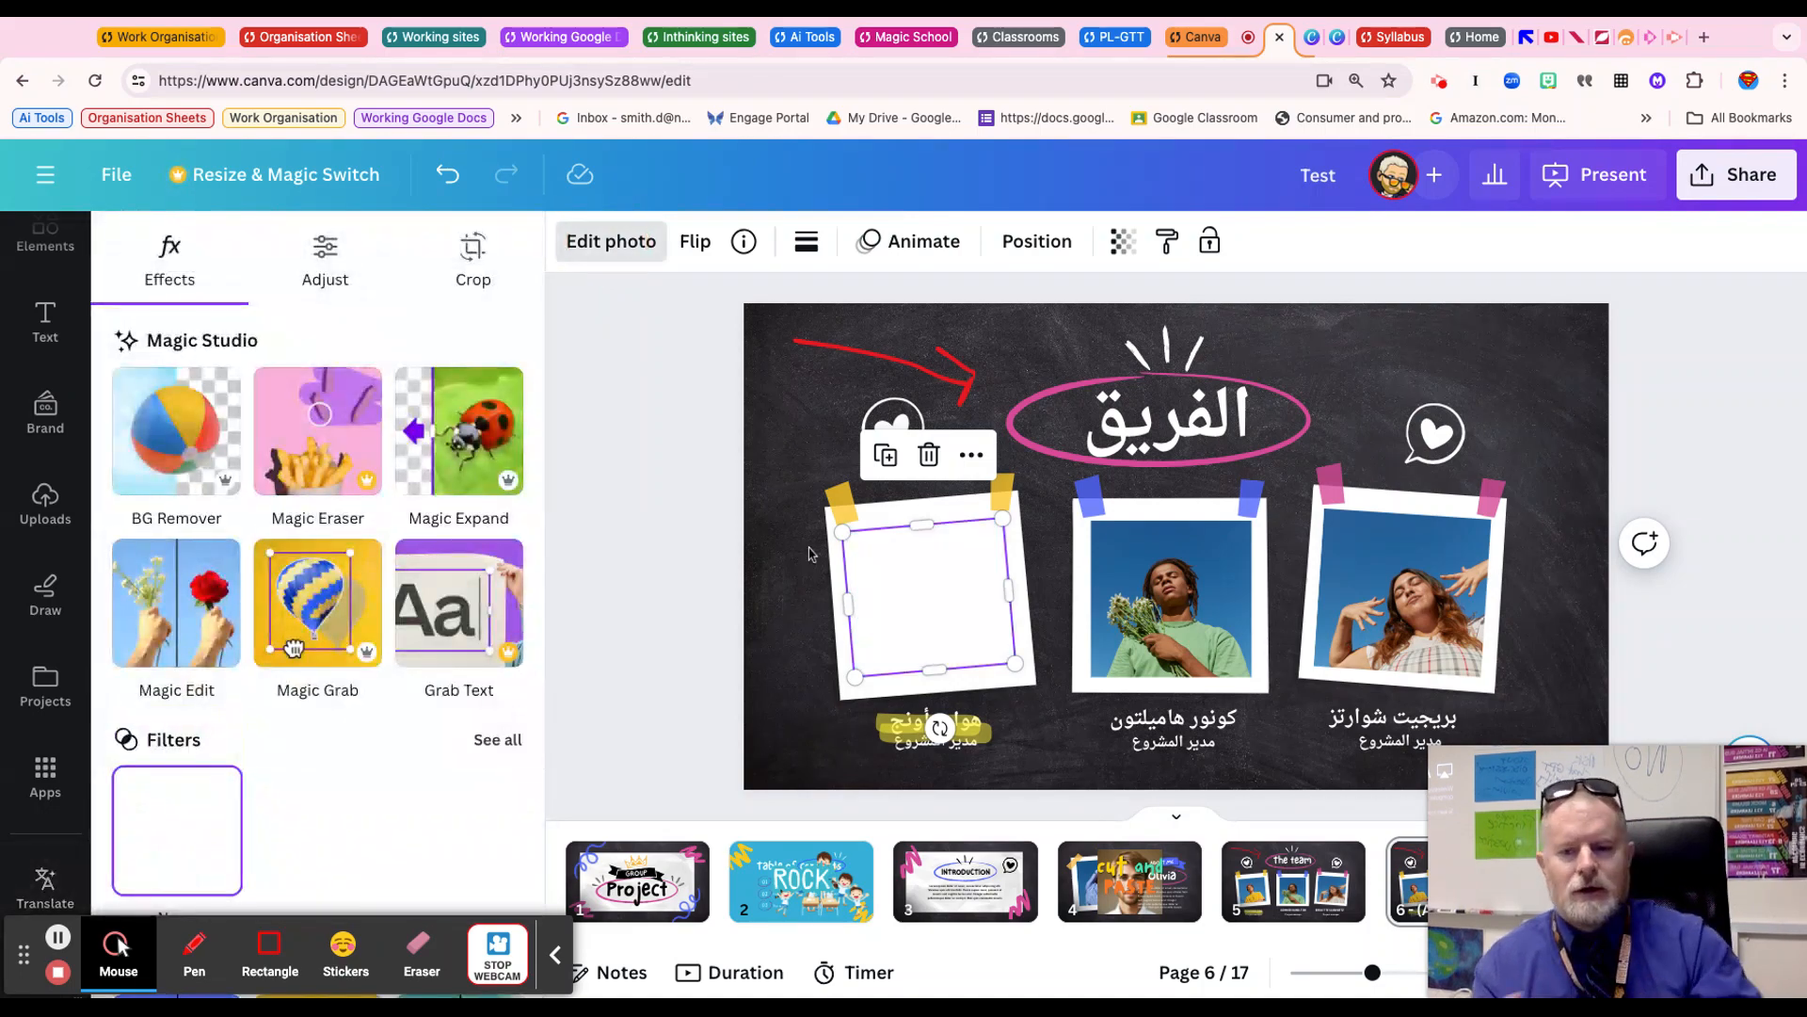
click(169, 435)
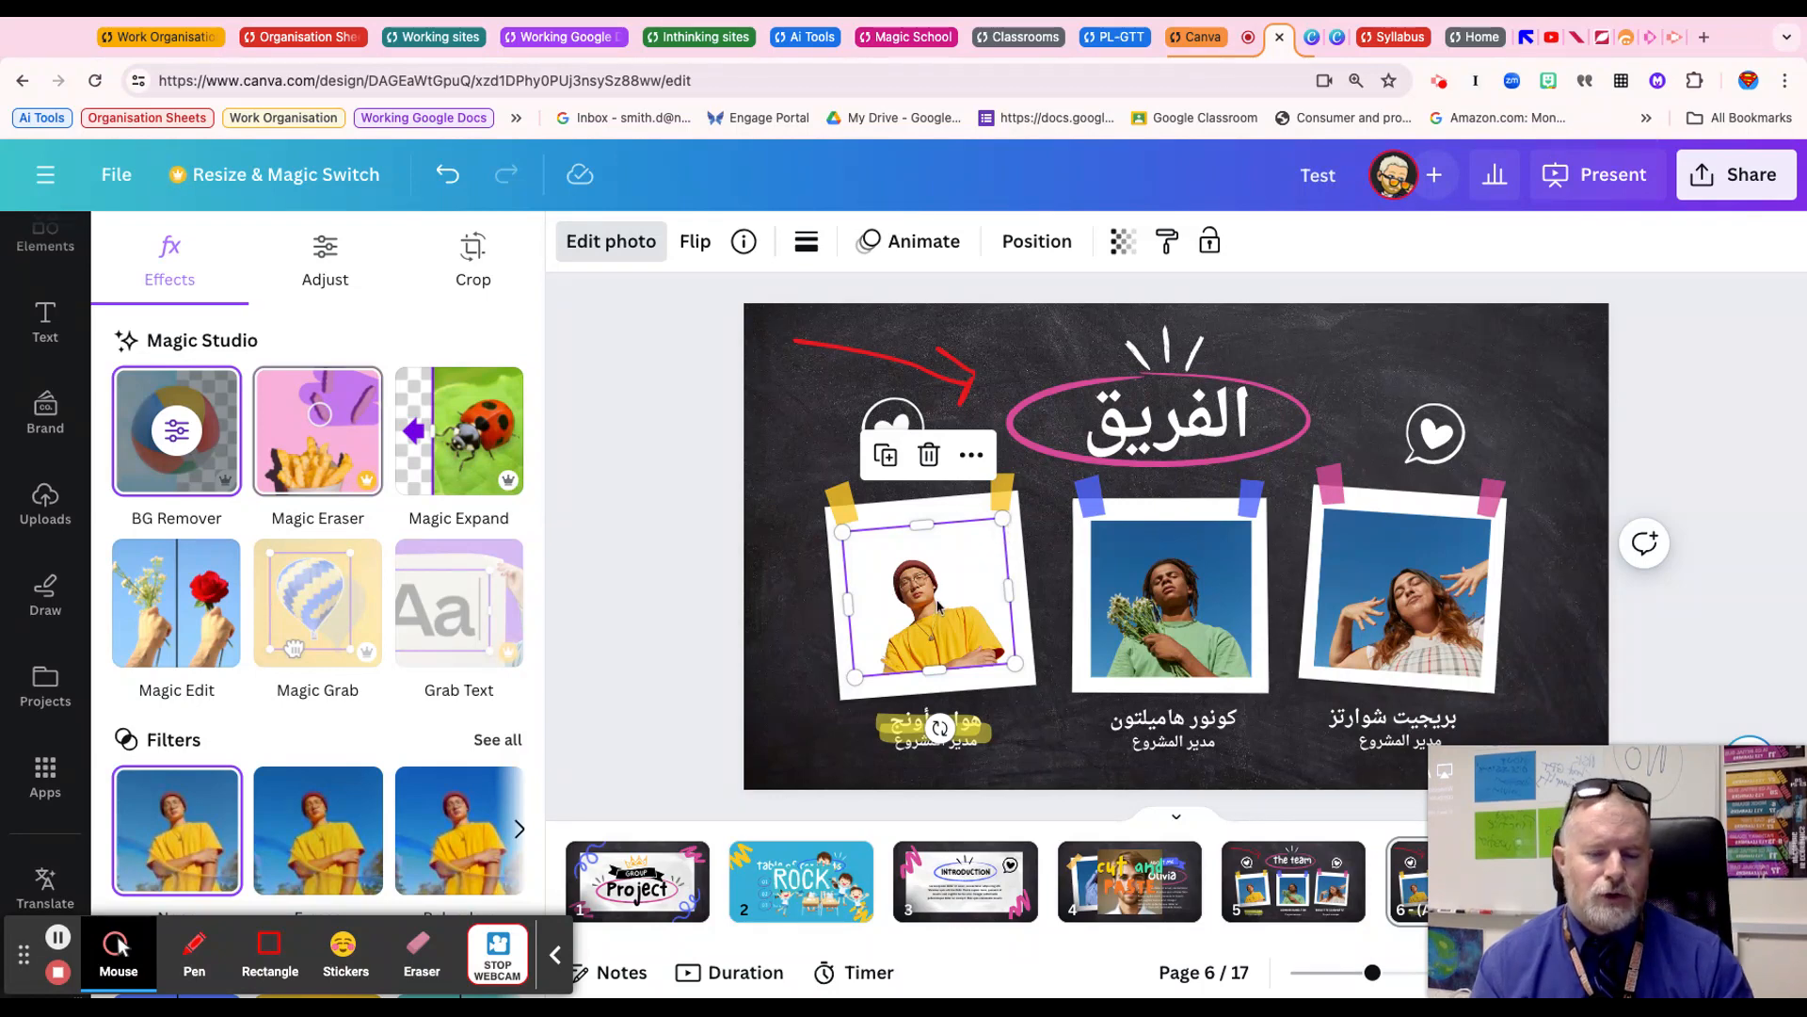
Enlarge the yellow-shirted cut-out to roughly twice its size and position it so it extends beyond the first photo frame
drag(938, 608, 927, 610)
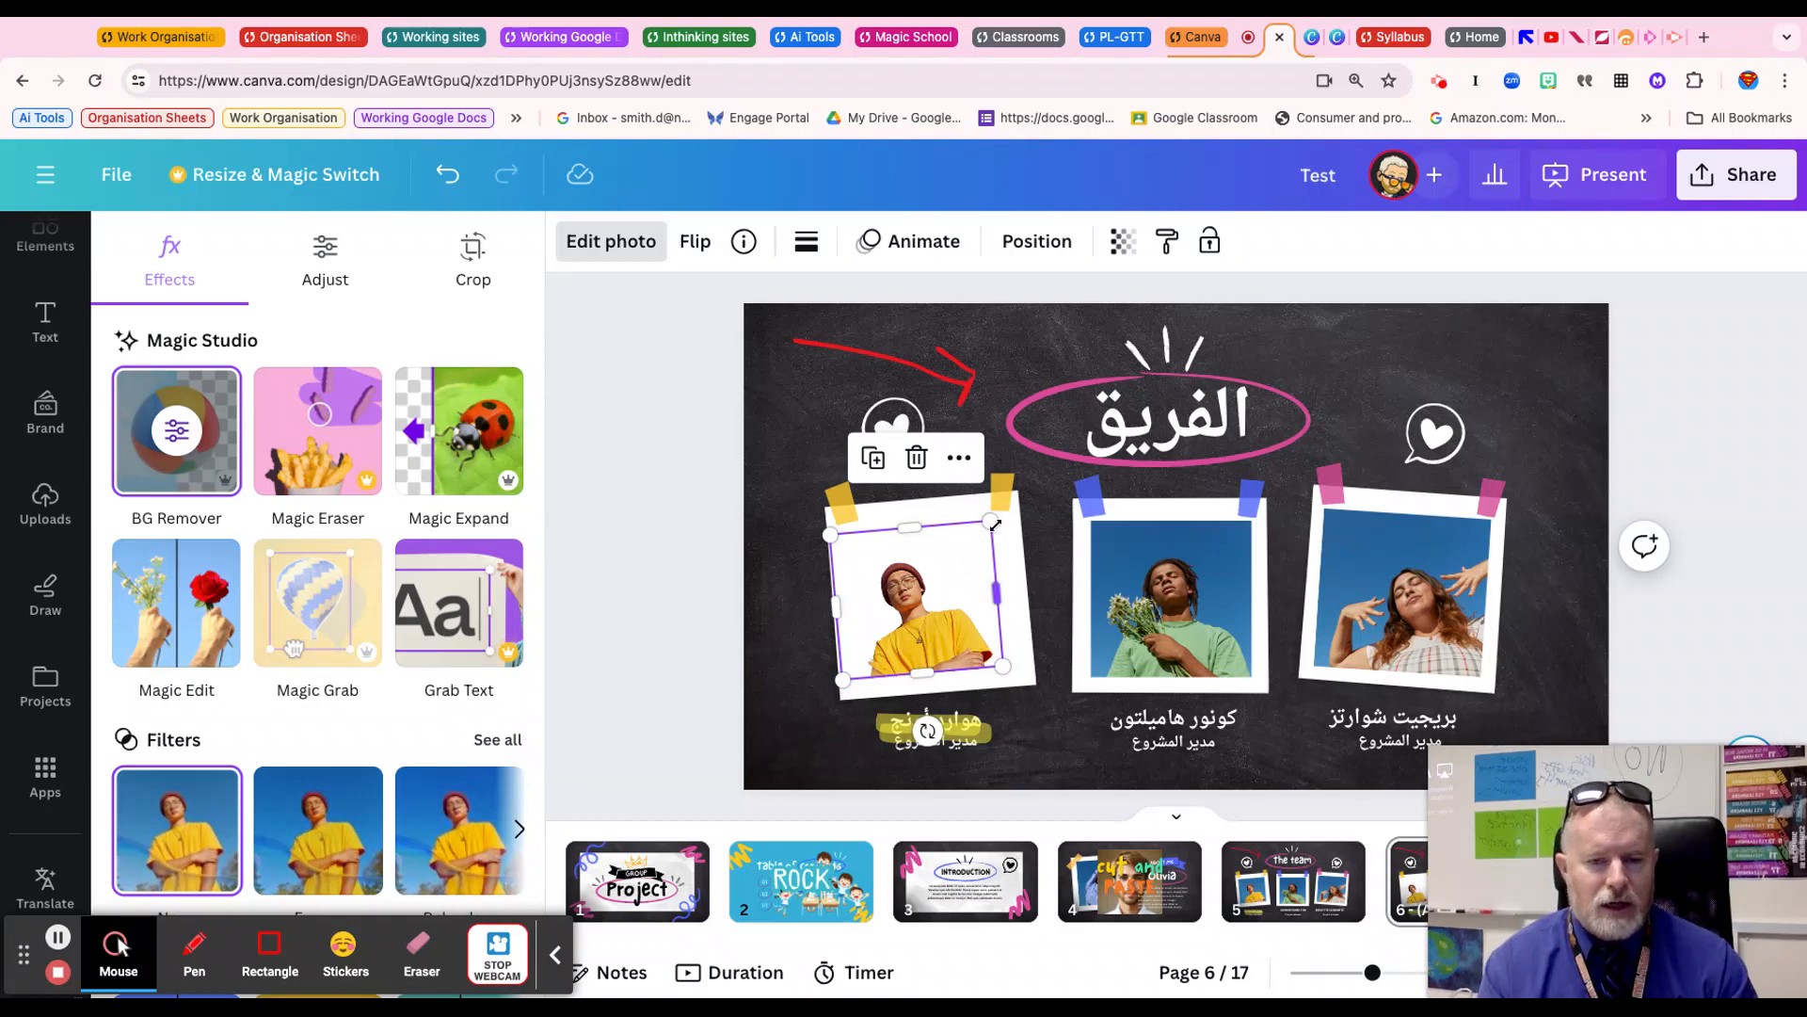
click(991, 521)
drag(993, 521, 1161, 487)
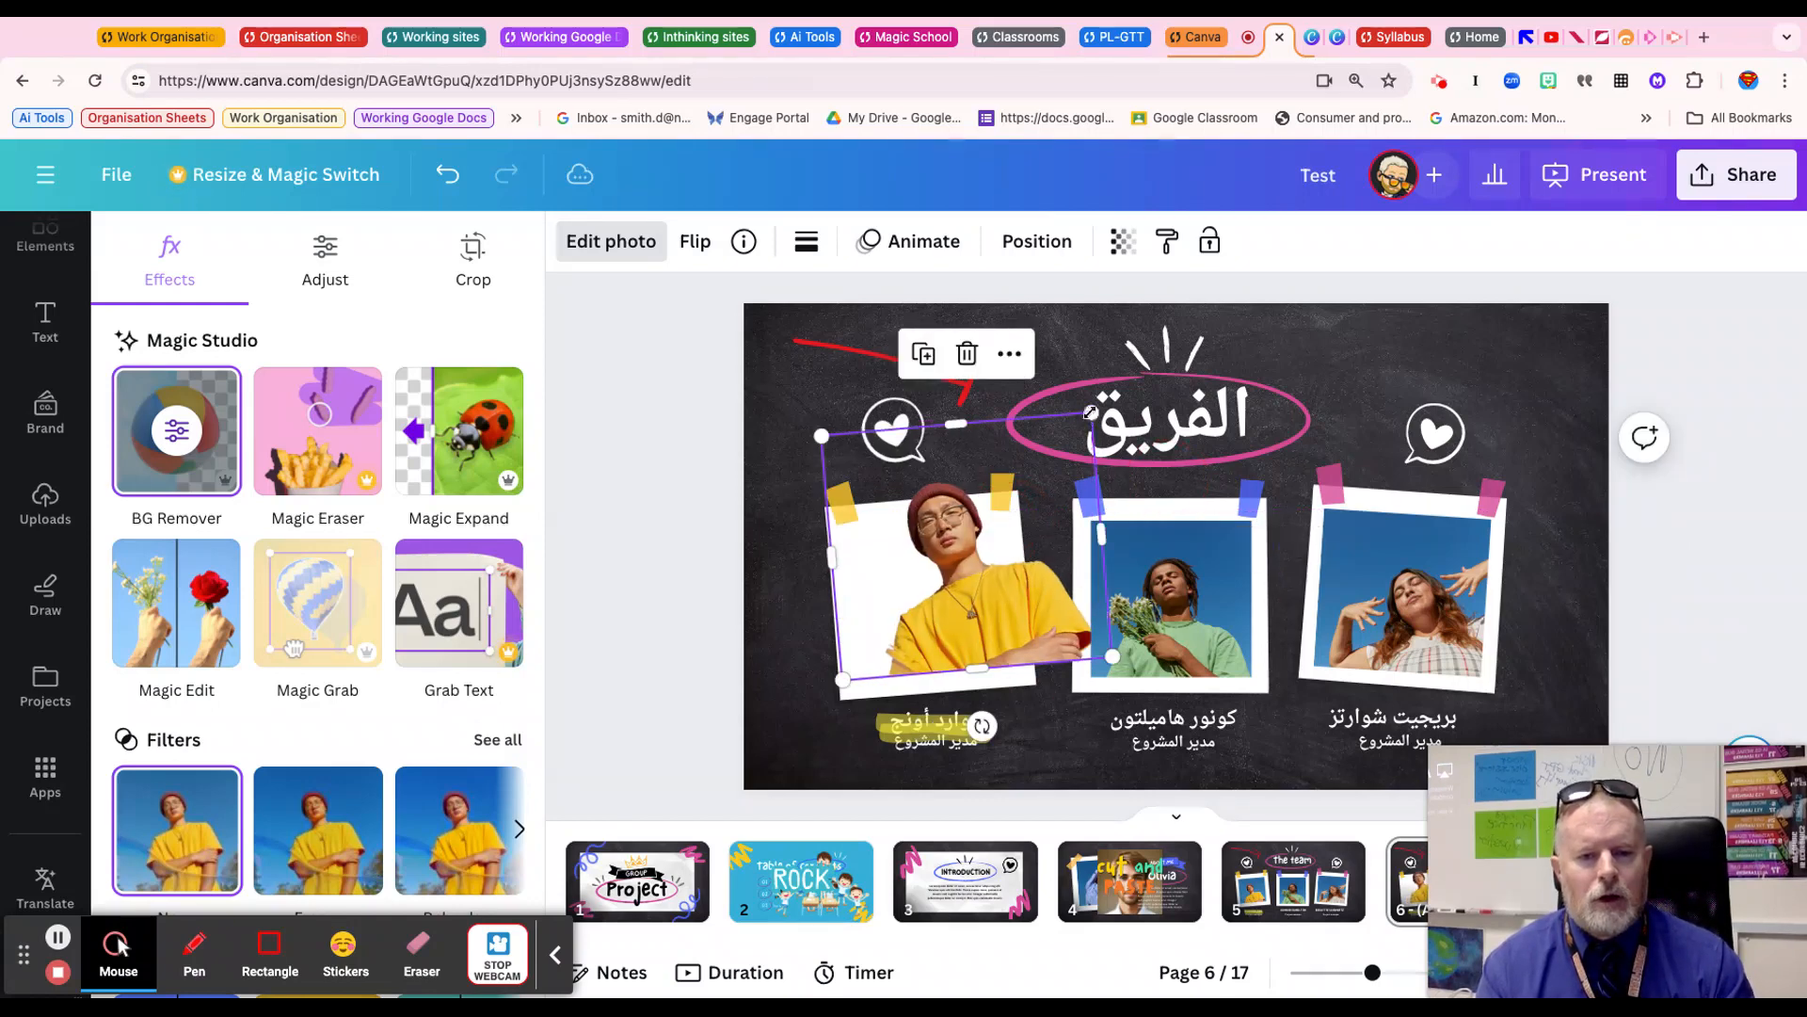
drag(1092, 412, 1193, 303)
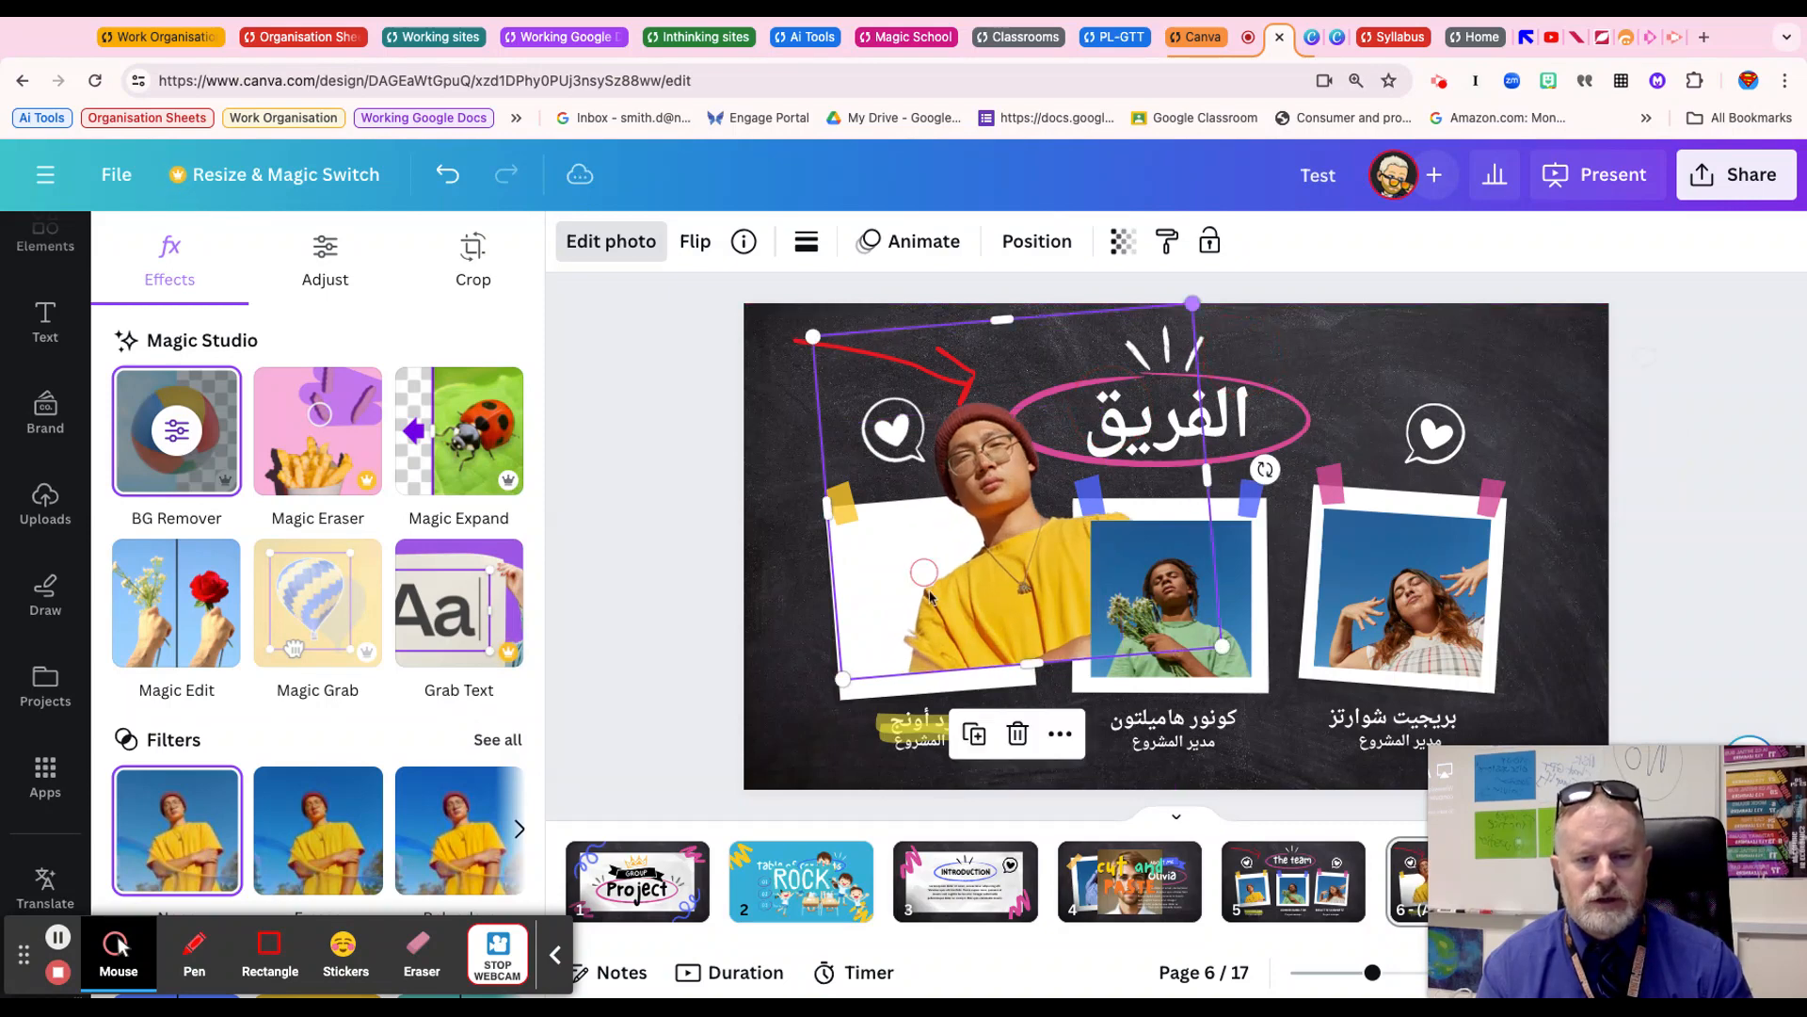
drag(974, 589, 874, 629)
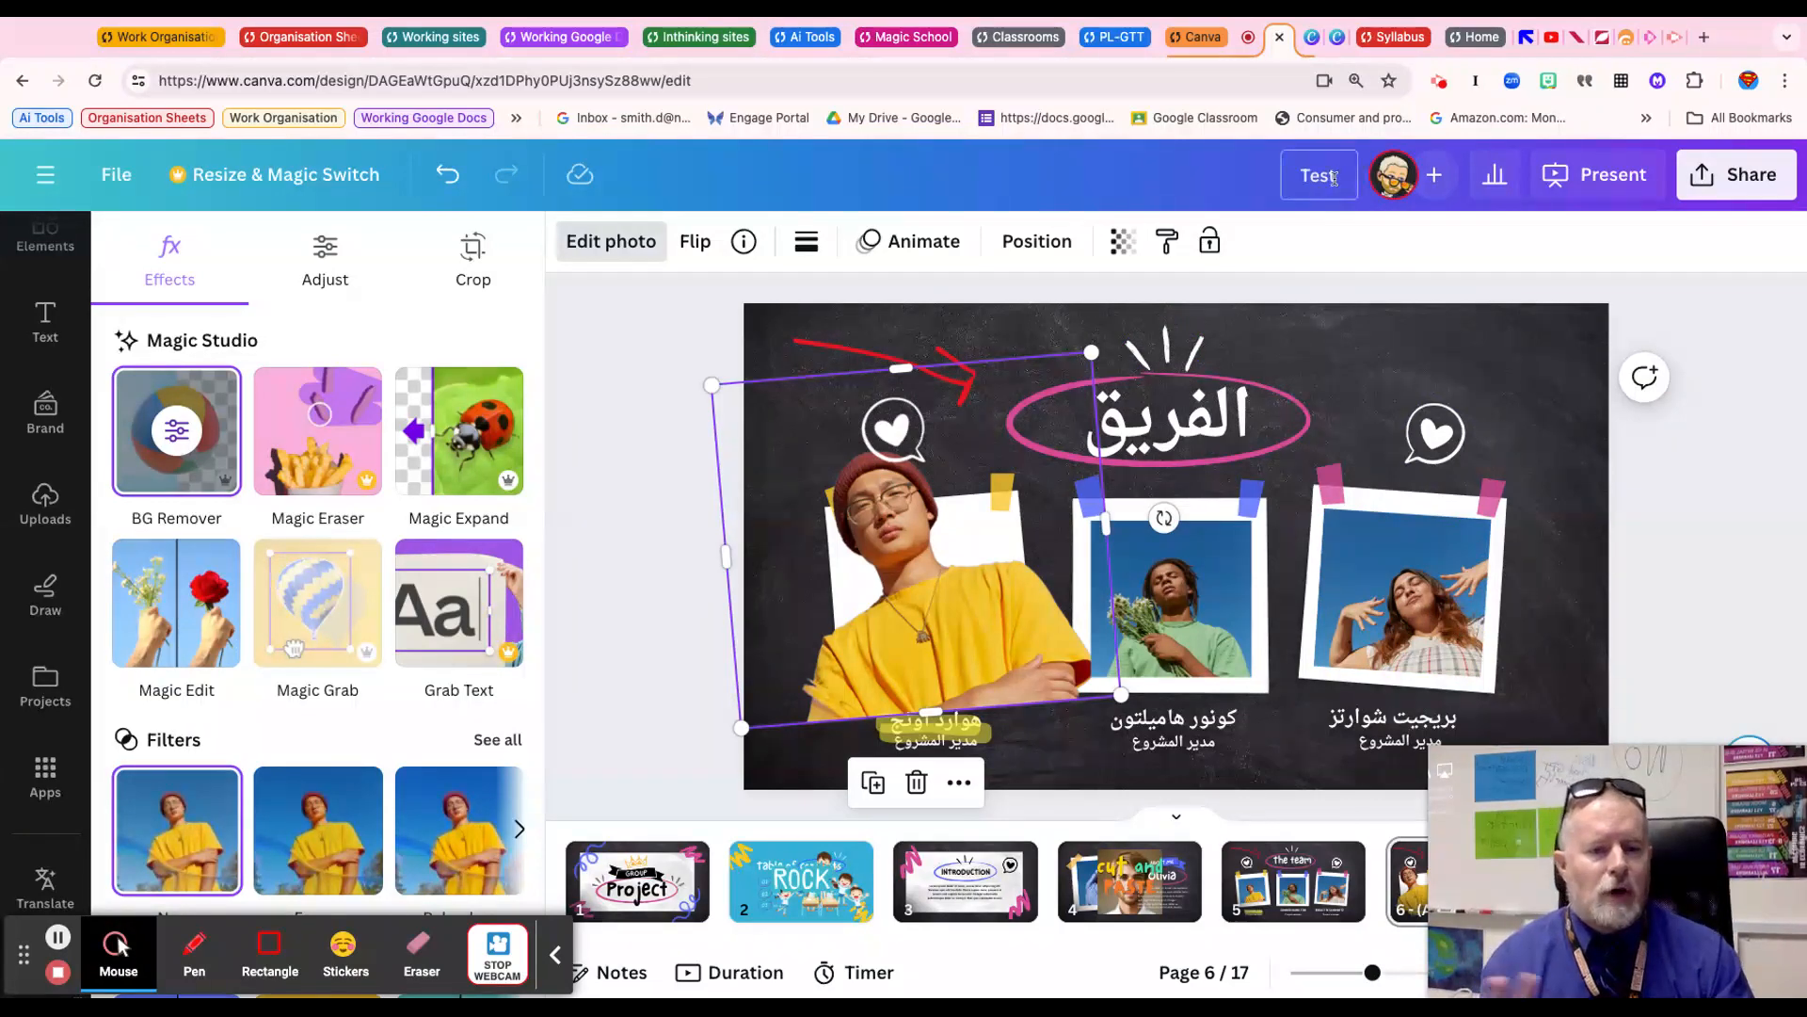
Save the design to the Pl-Ai Assisted teacher folder
click(117, 179)
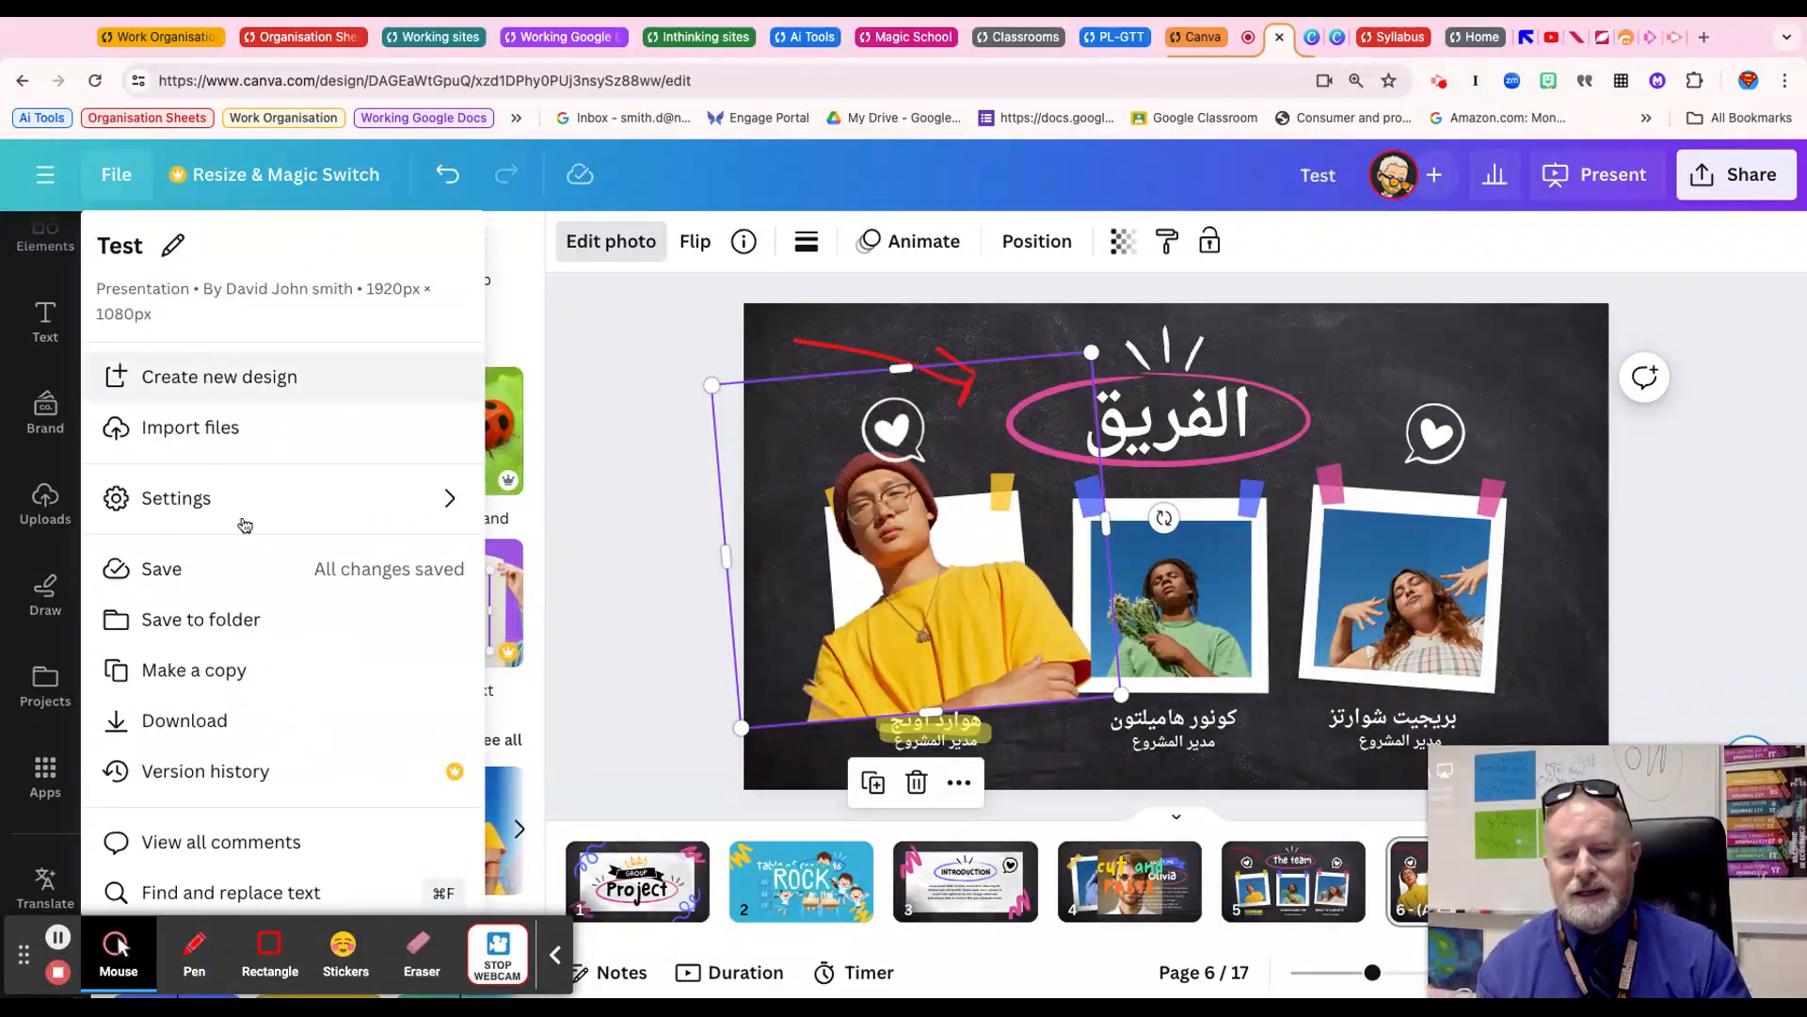
click(215, 633)
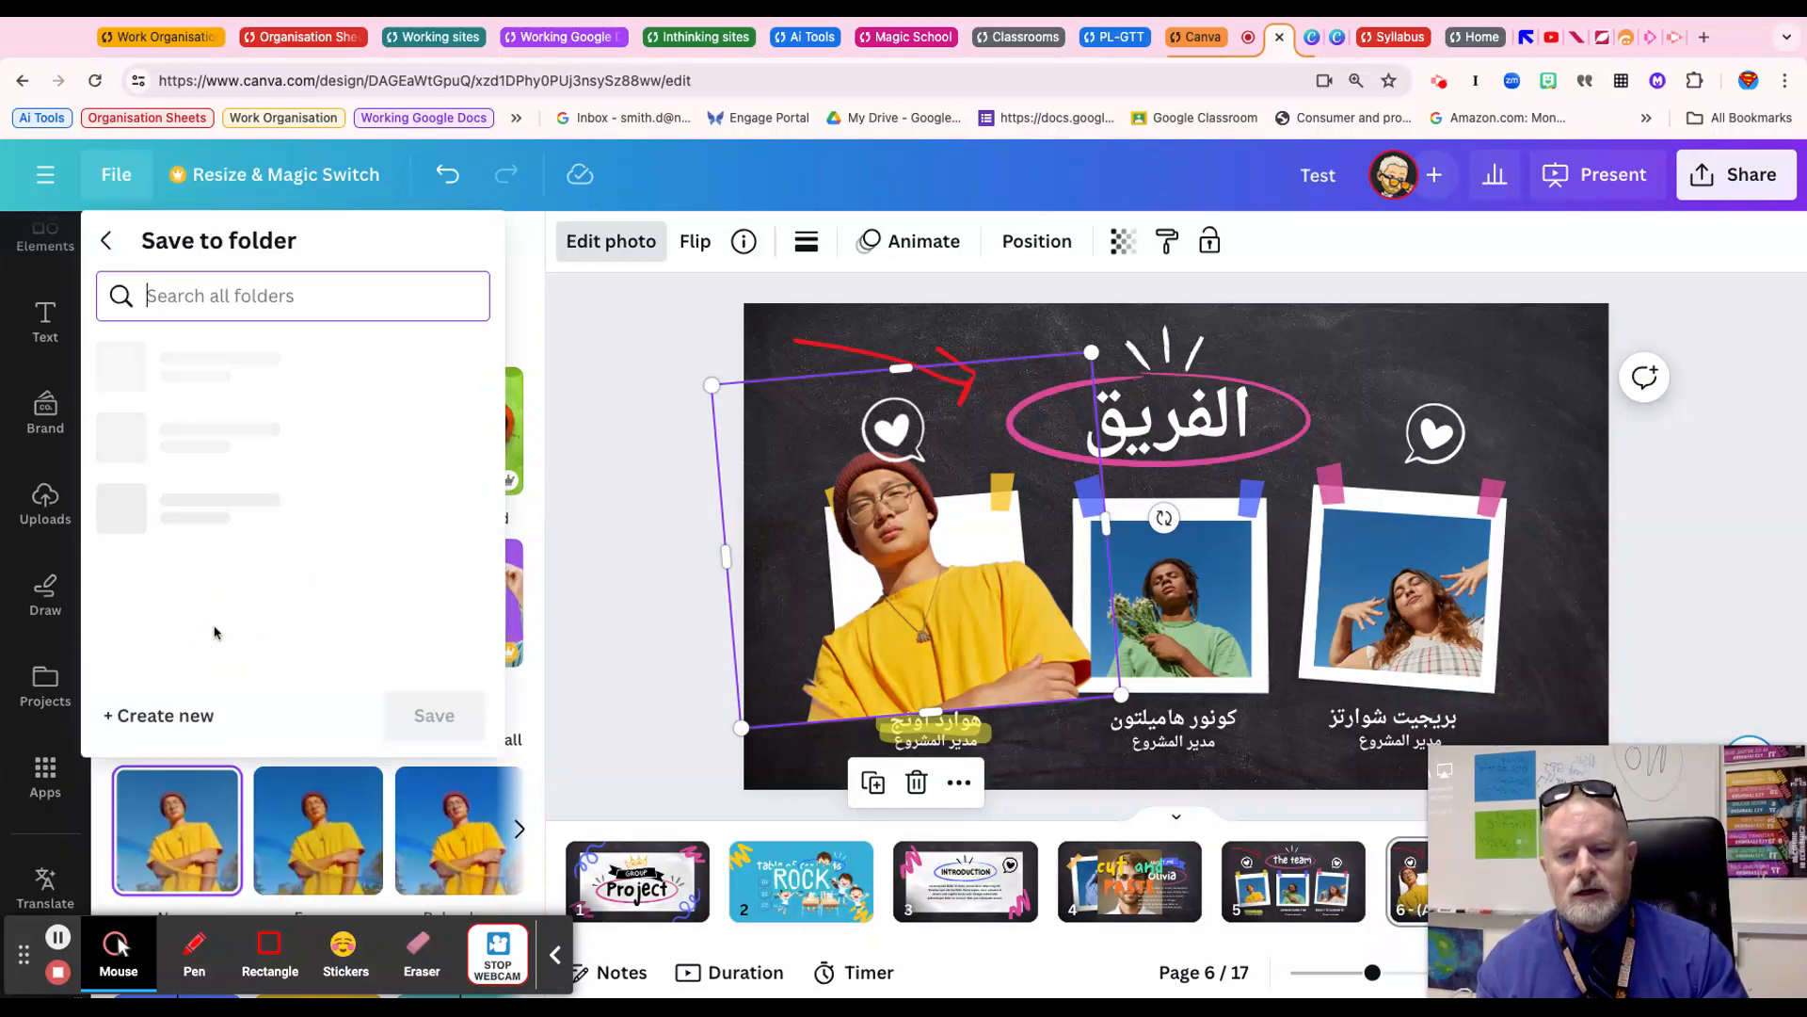
scroll(300, 602, down, 3)
scroll(299, 607, down, 5)
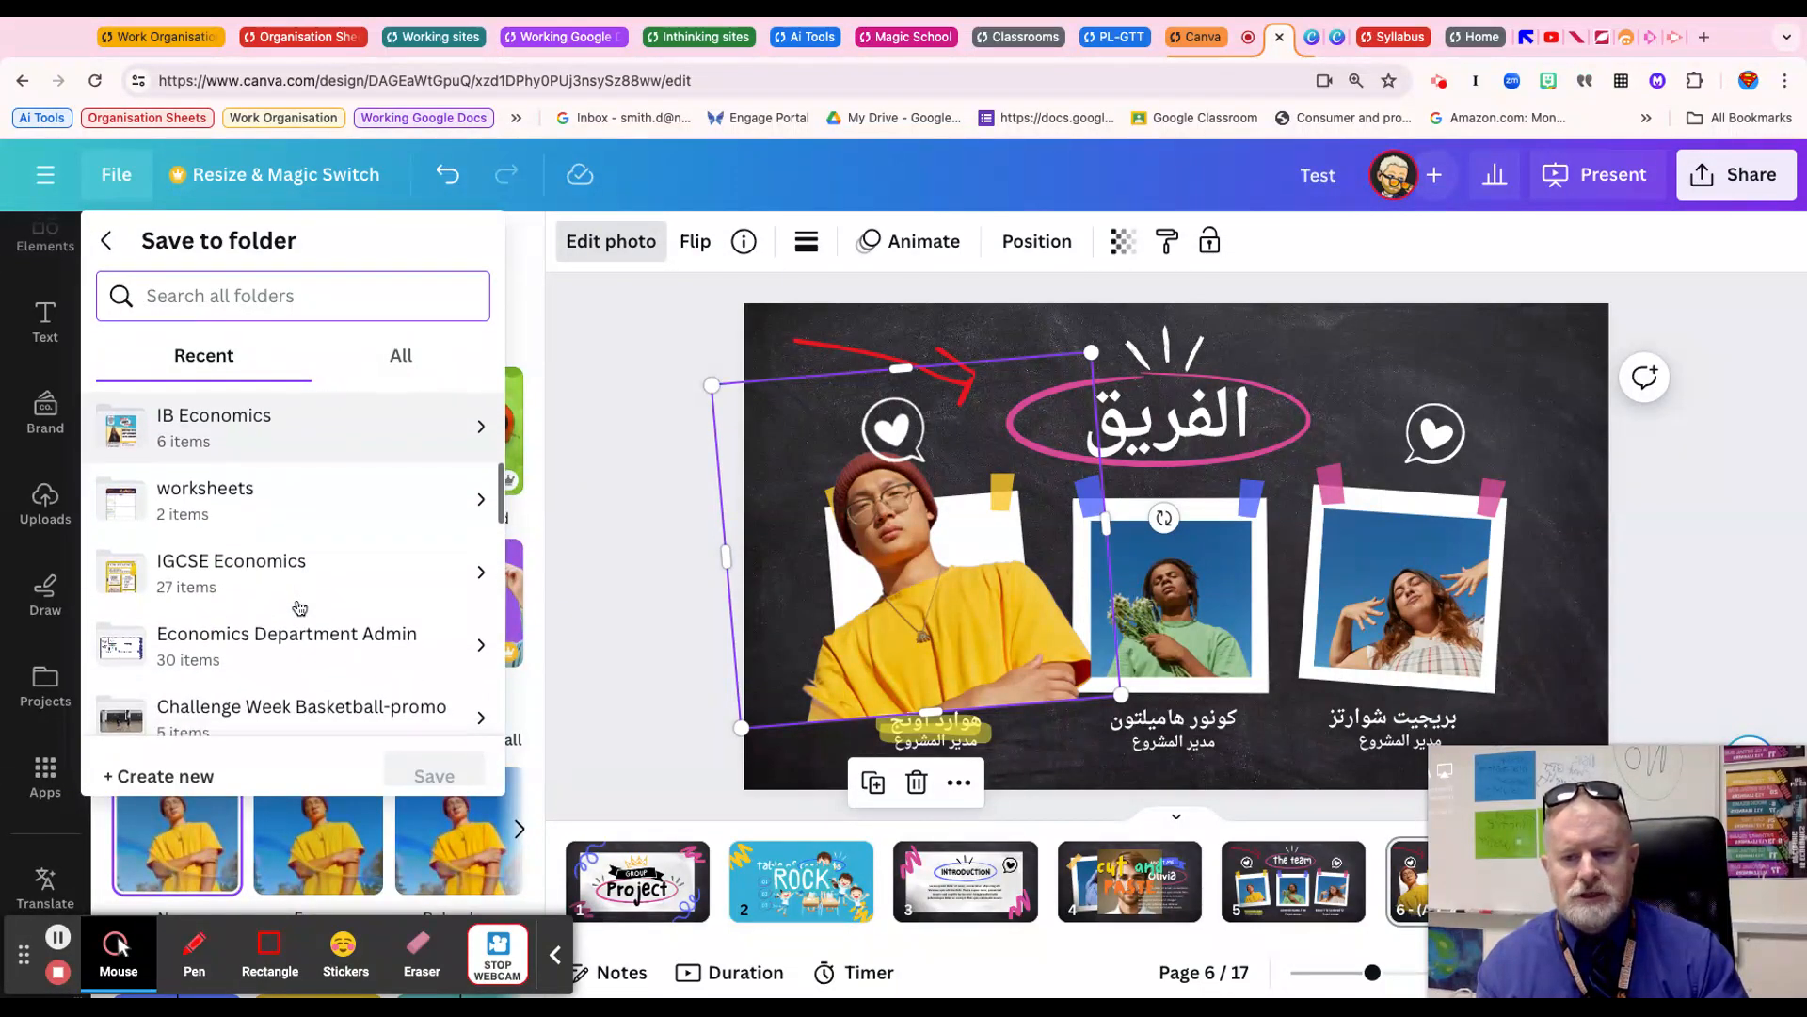
scroll(273, 697, down, 3)
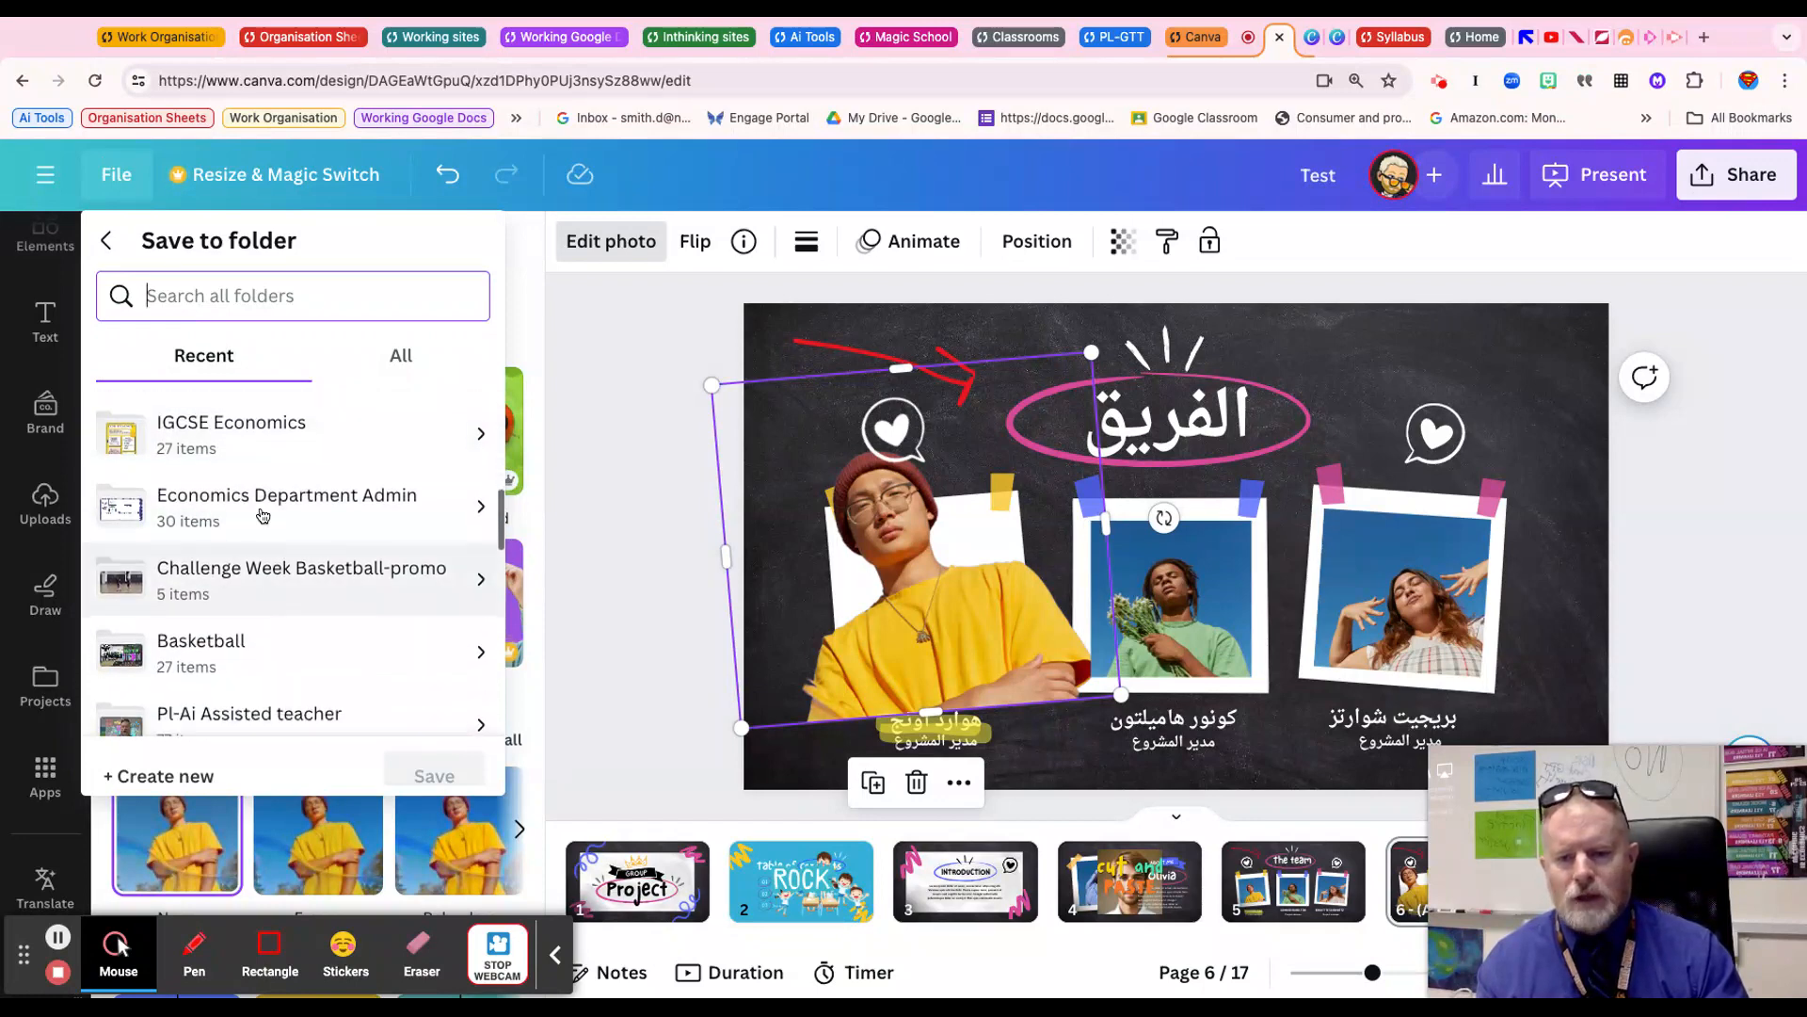
scroll(254, 673, down, 1)
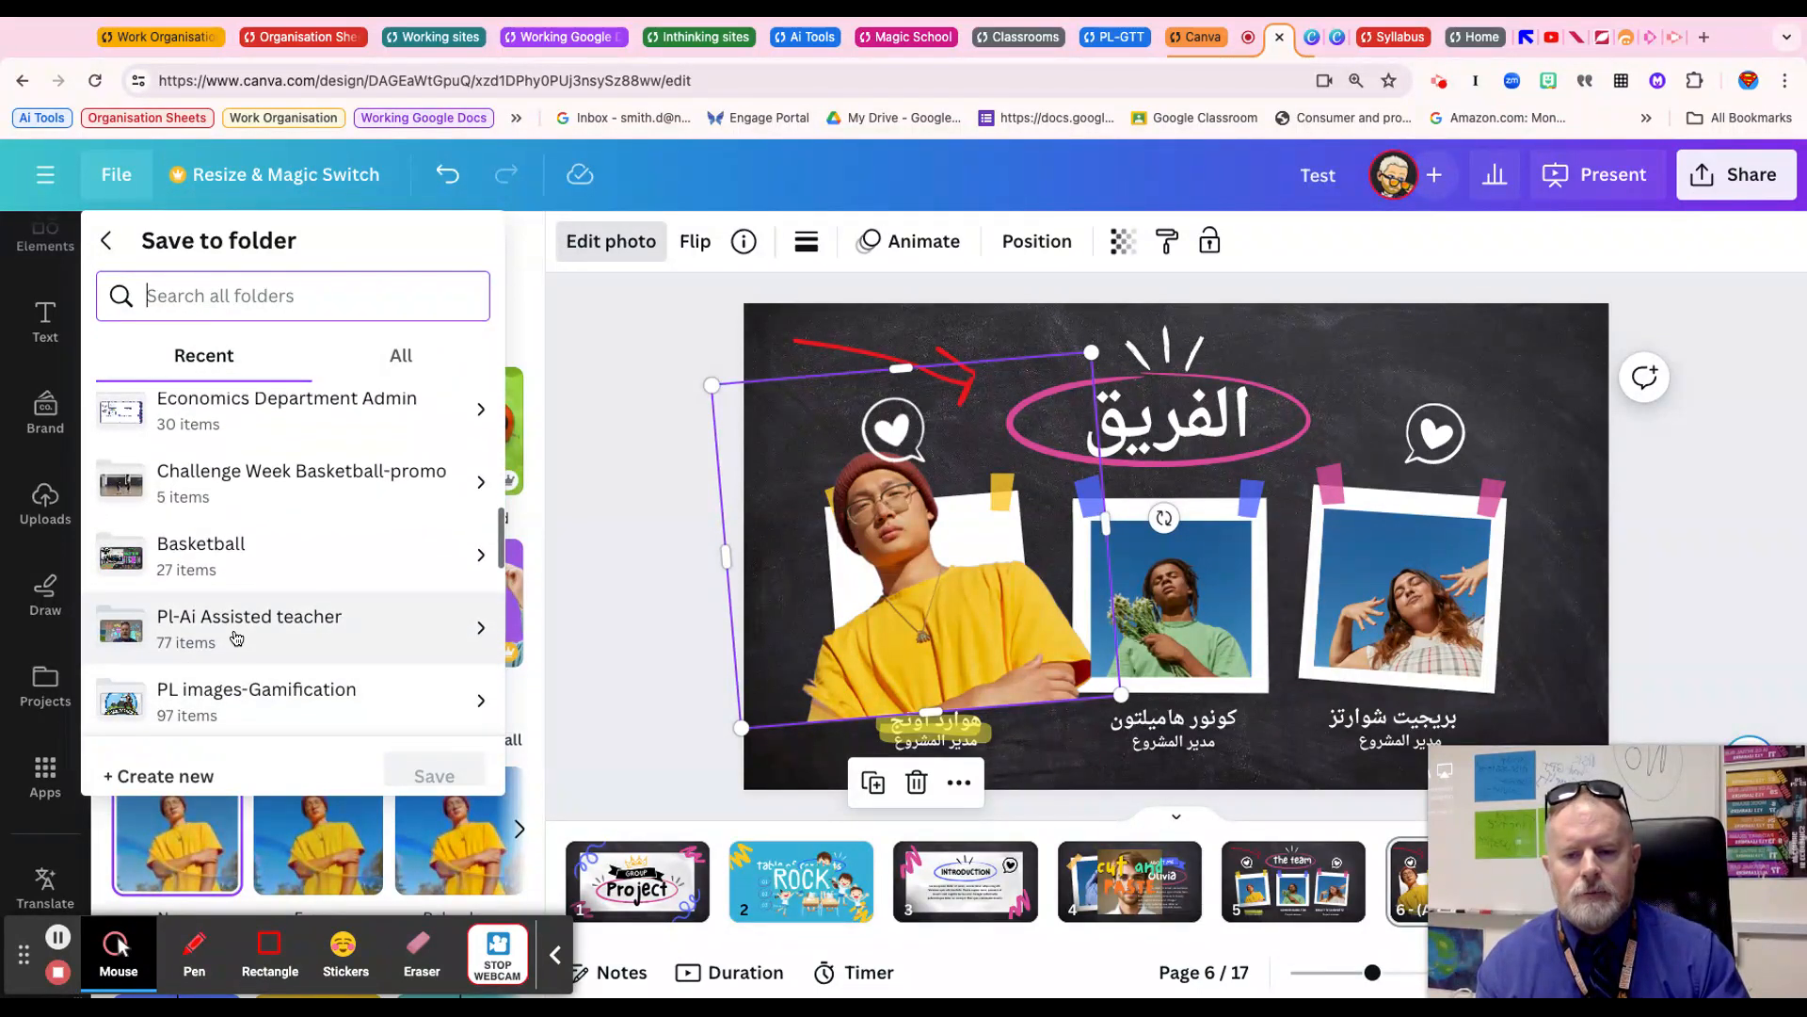
click(236, 636)
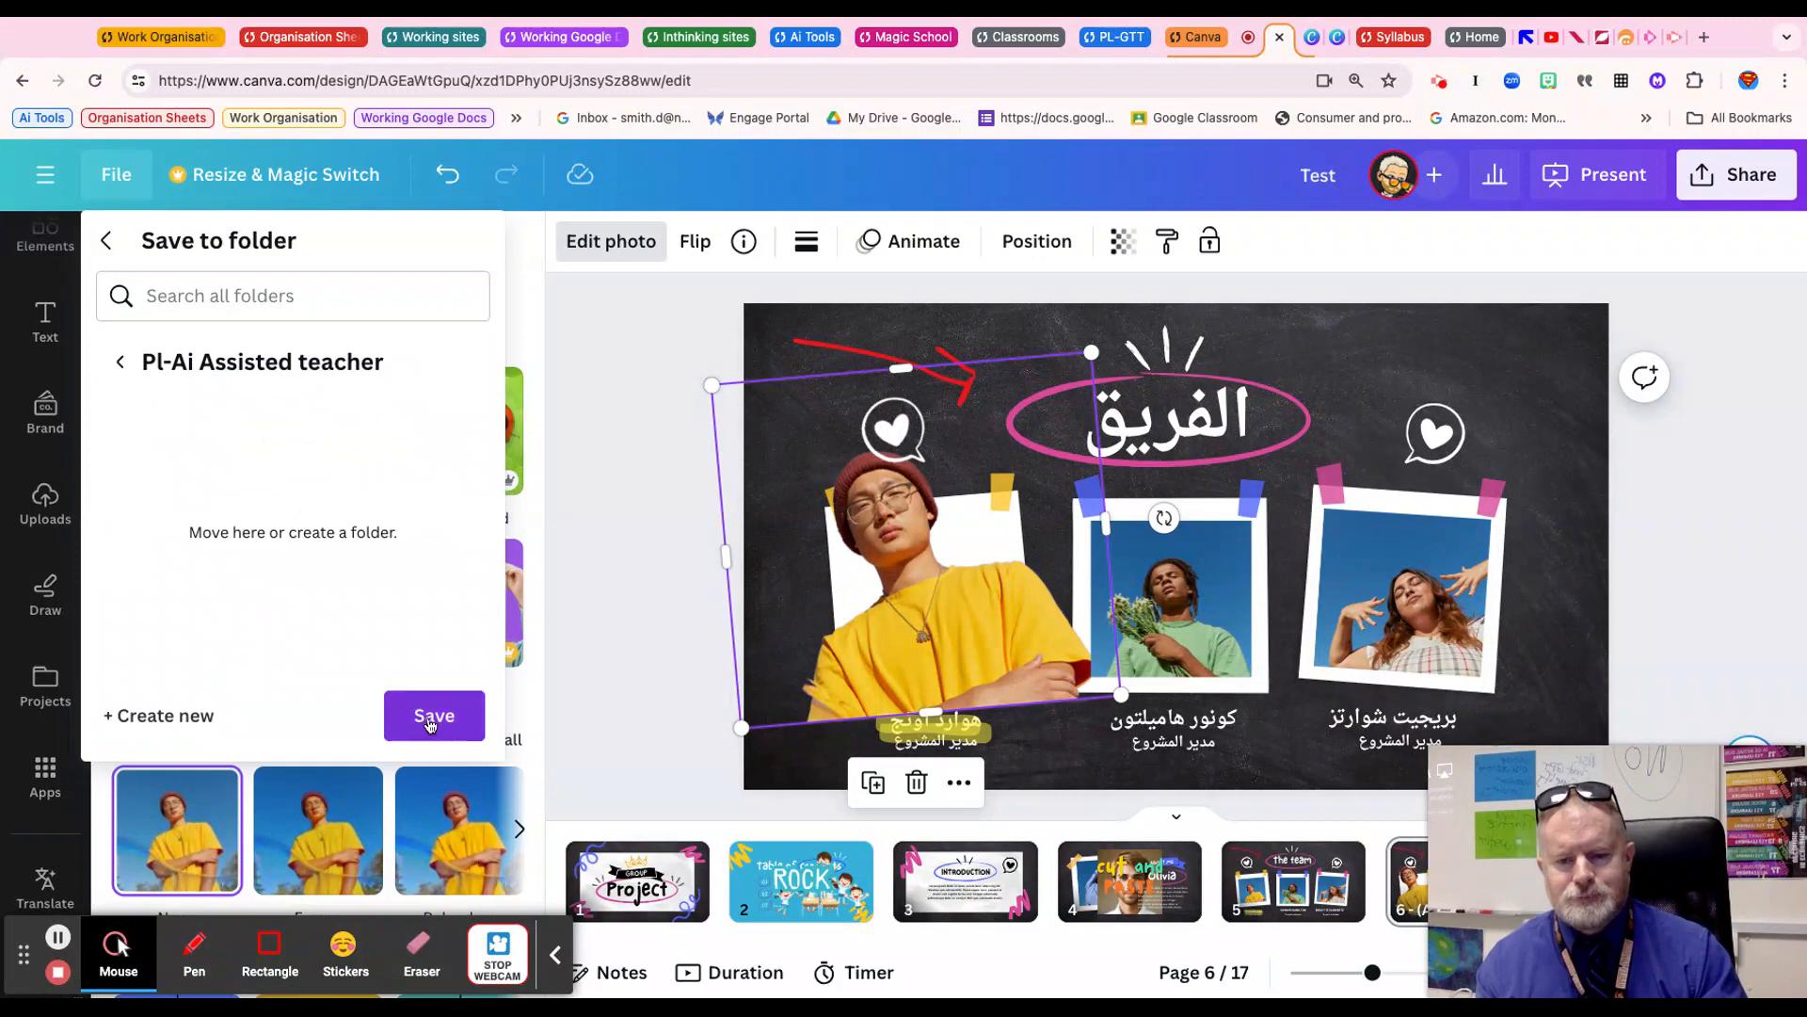
click(430, 721)
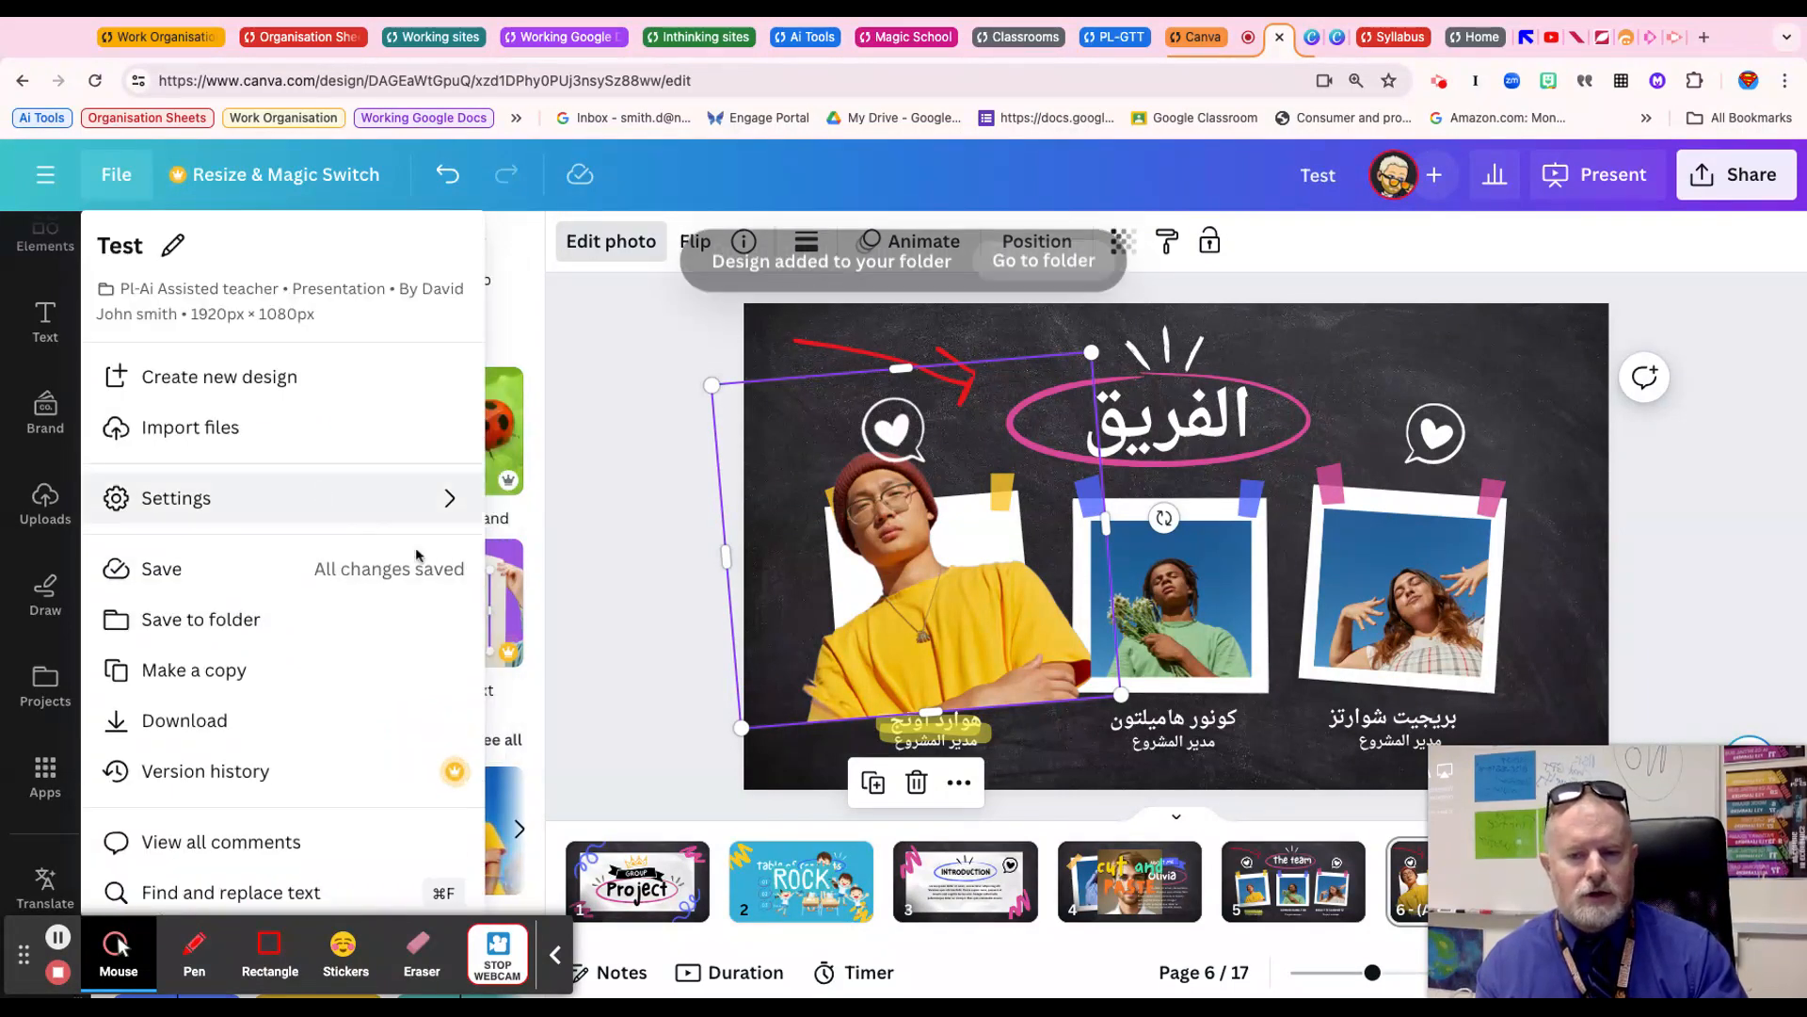
click(605, 484)
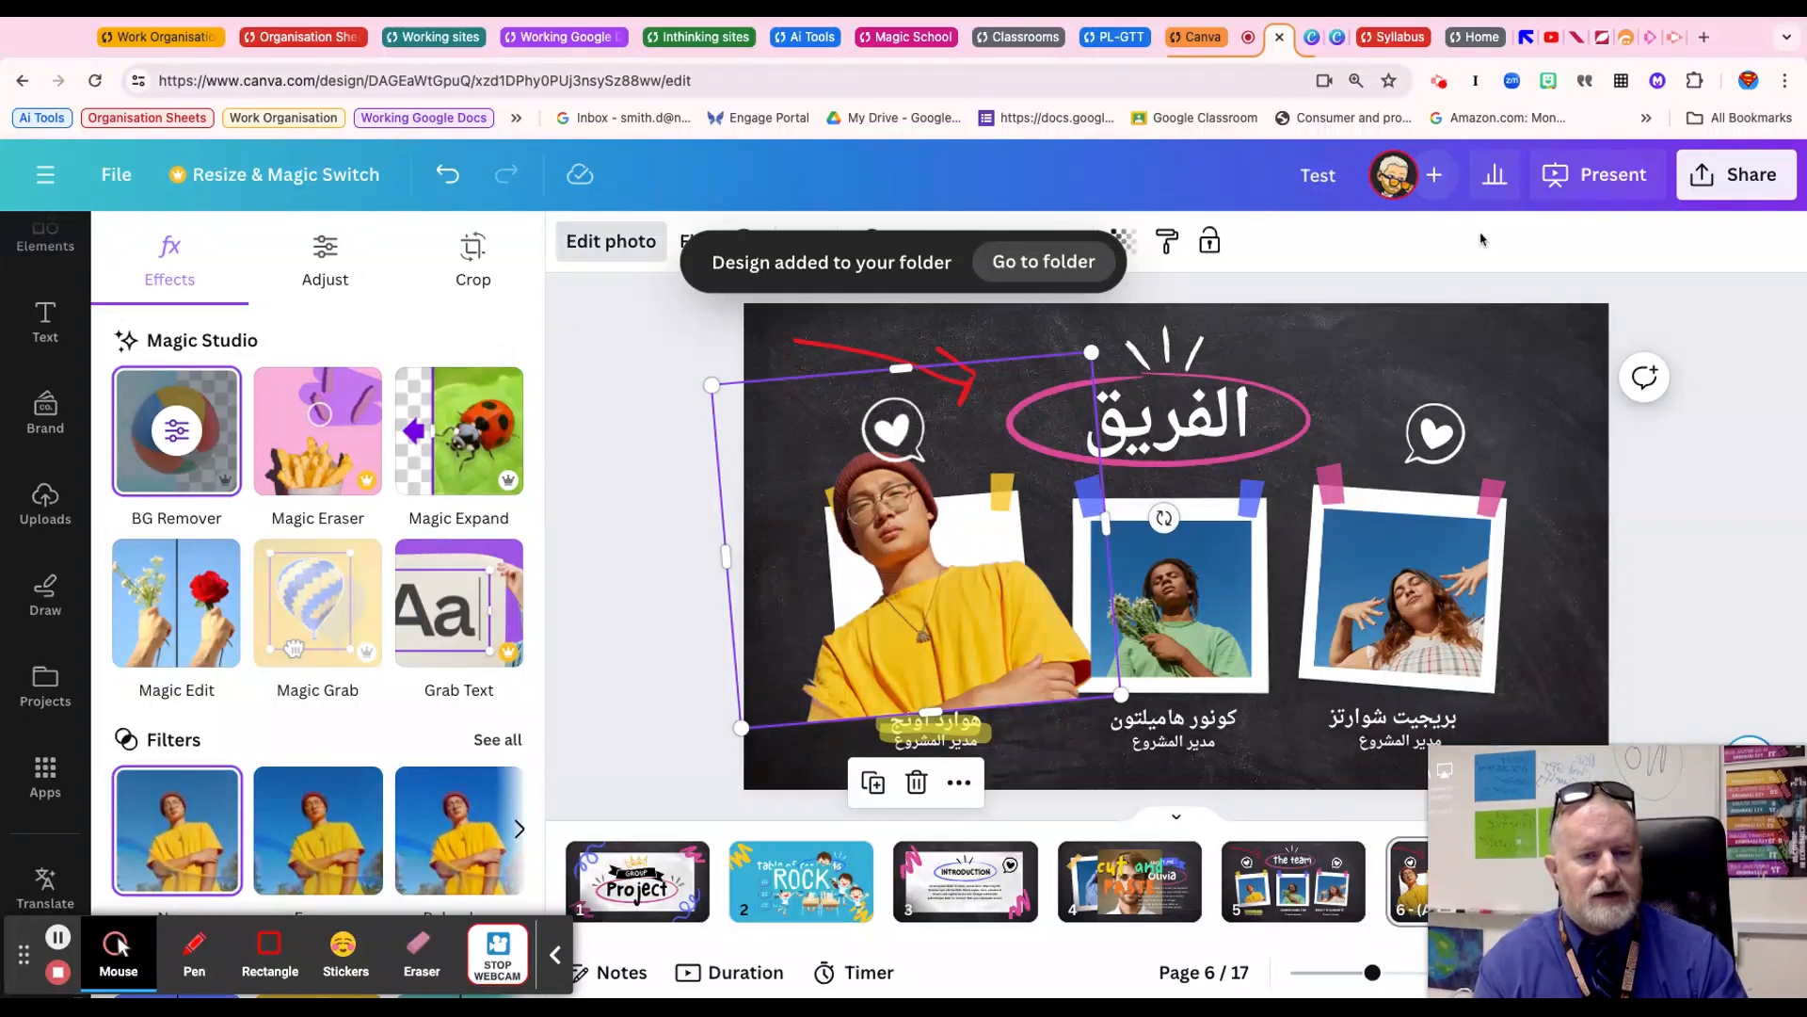
Look at who has access to the design and at the available presentation modes
click(1434, 176)
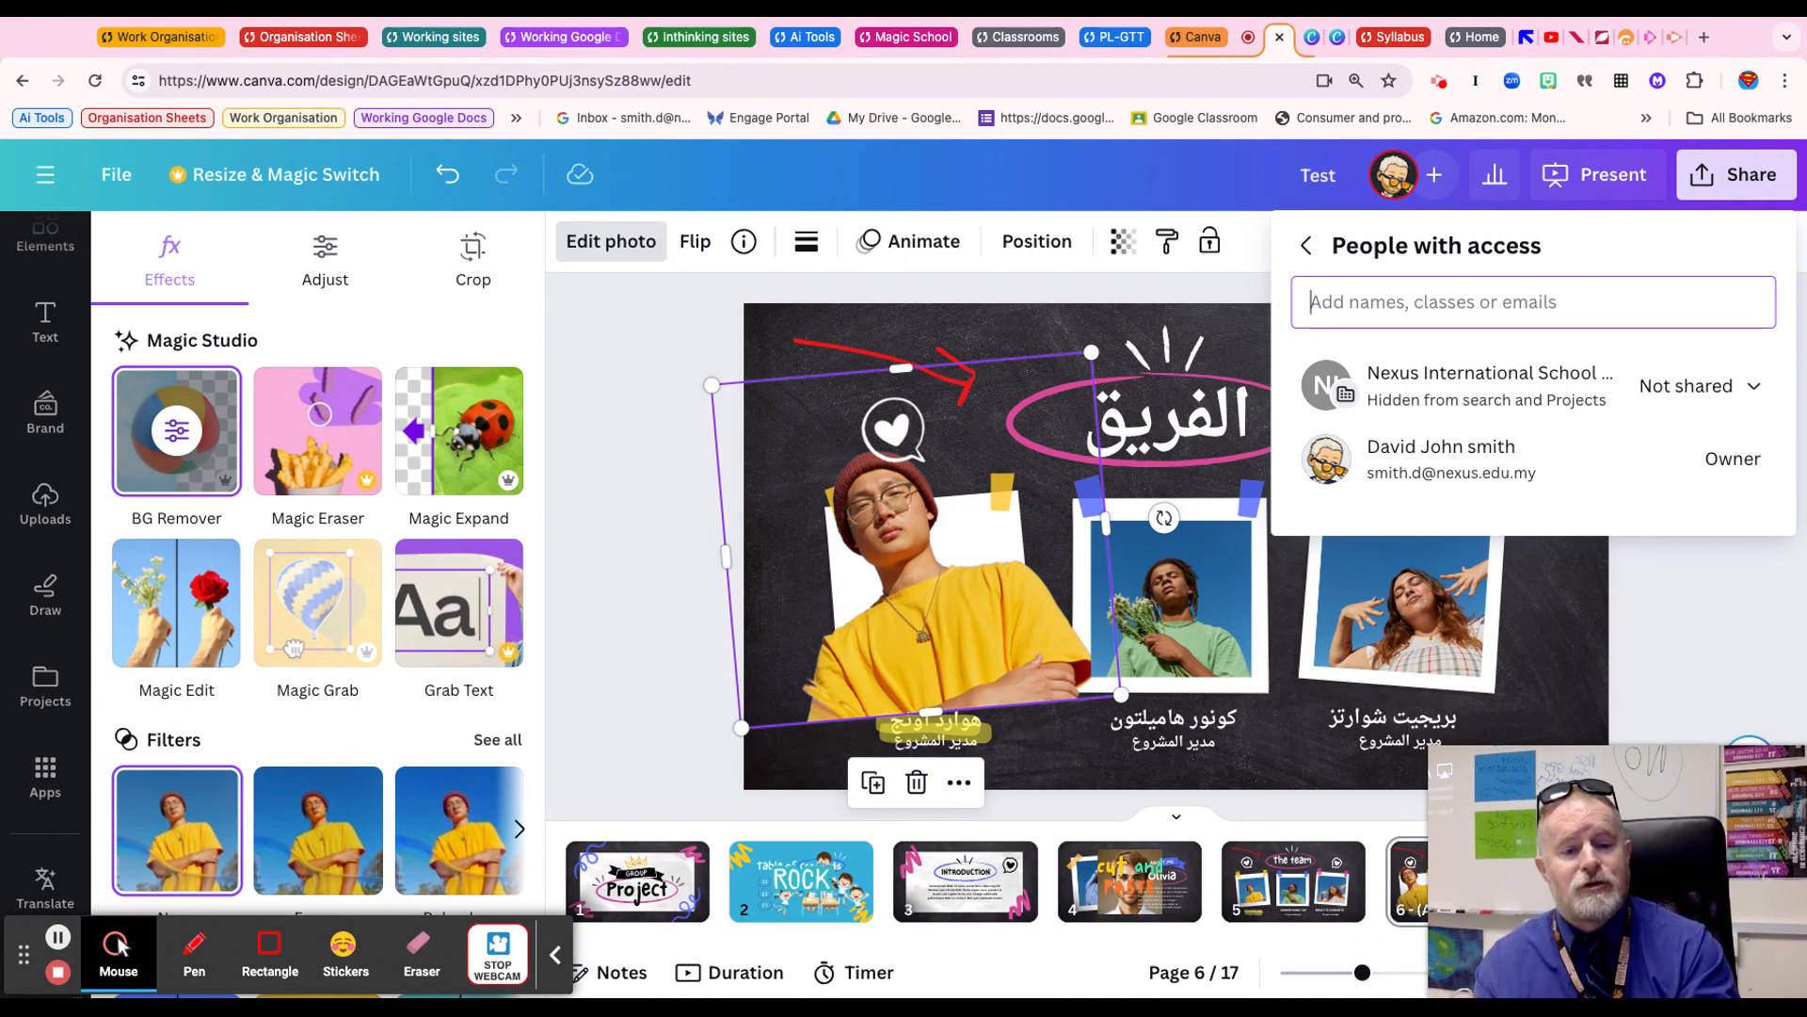
click(1211, 200)
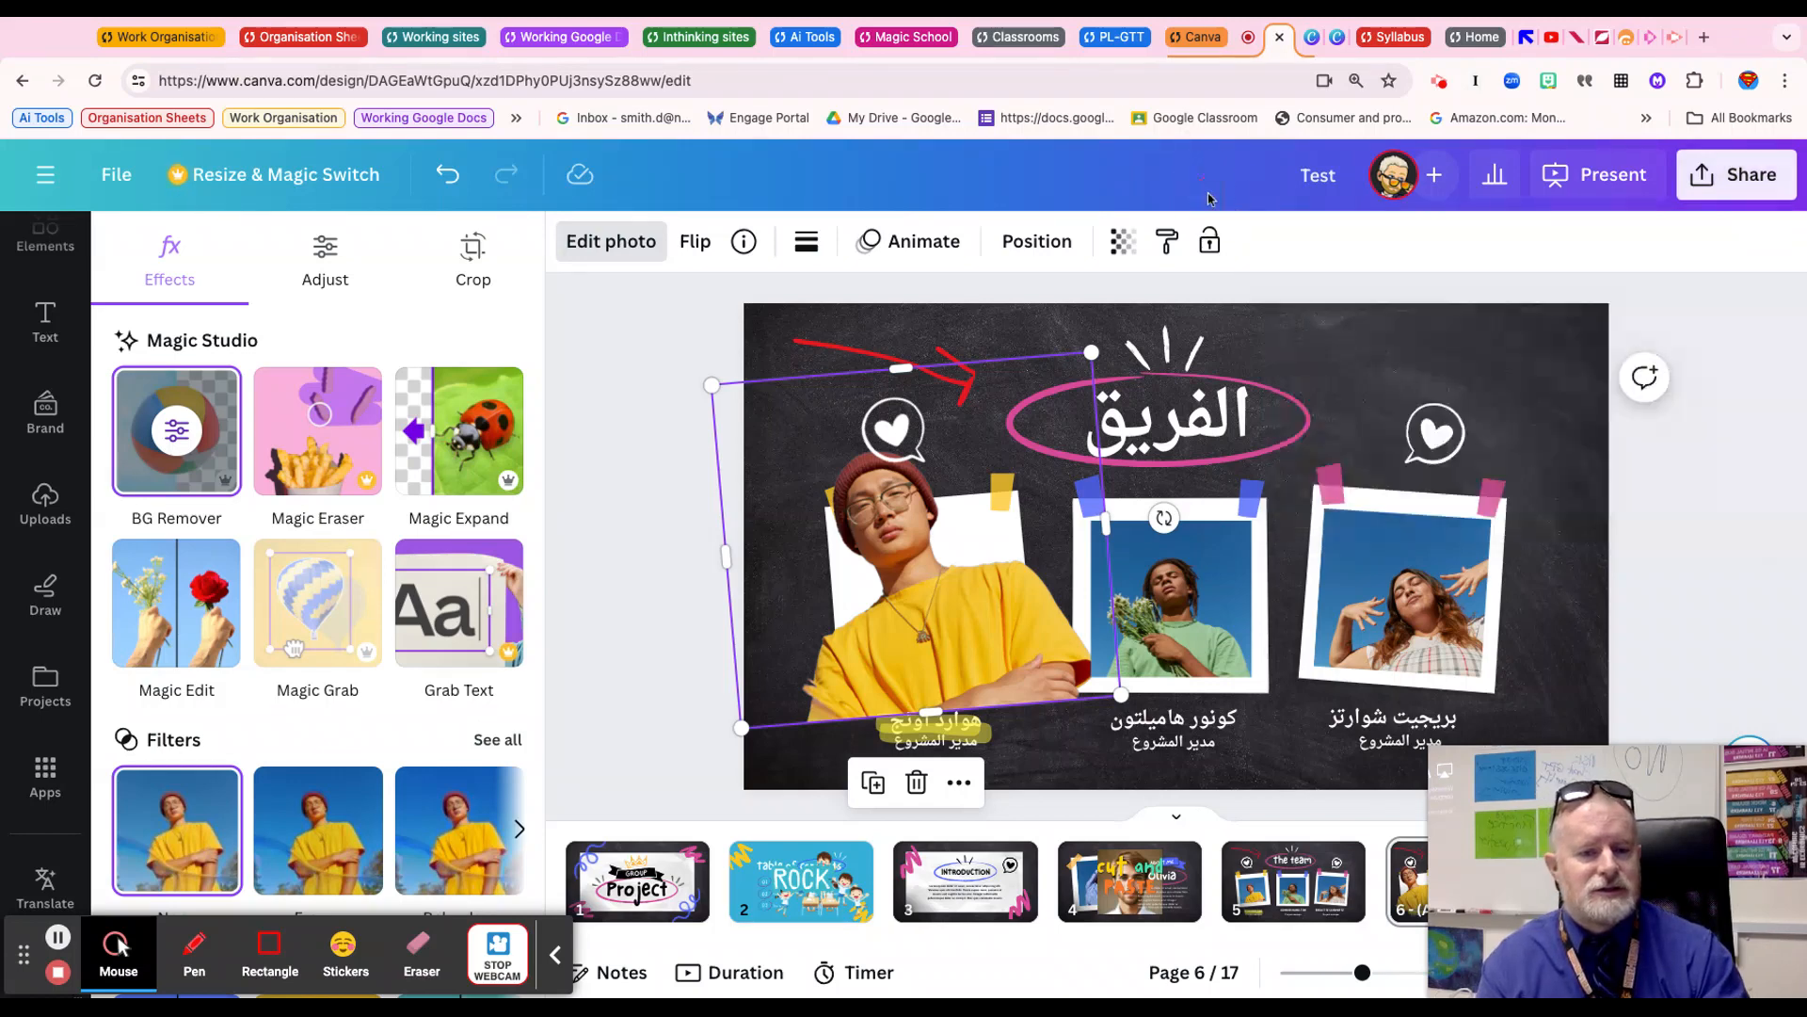
click(1595, 179)
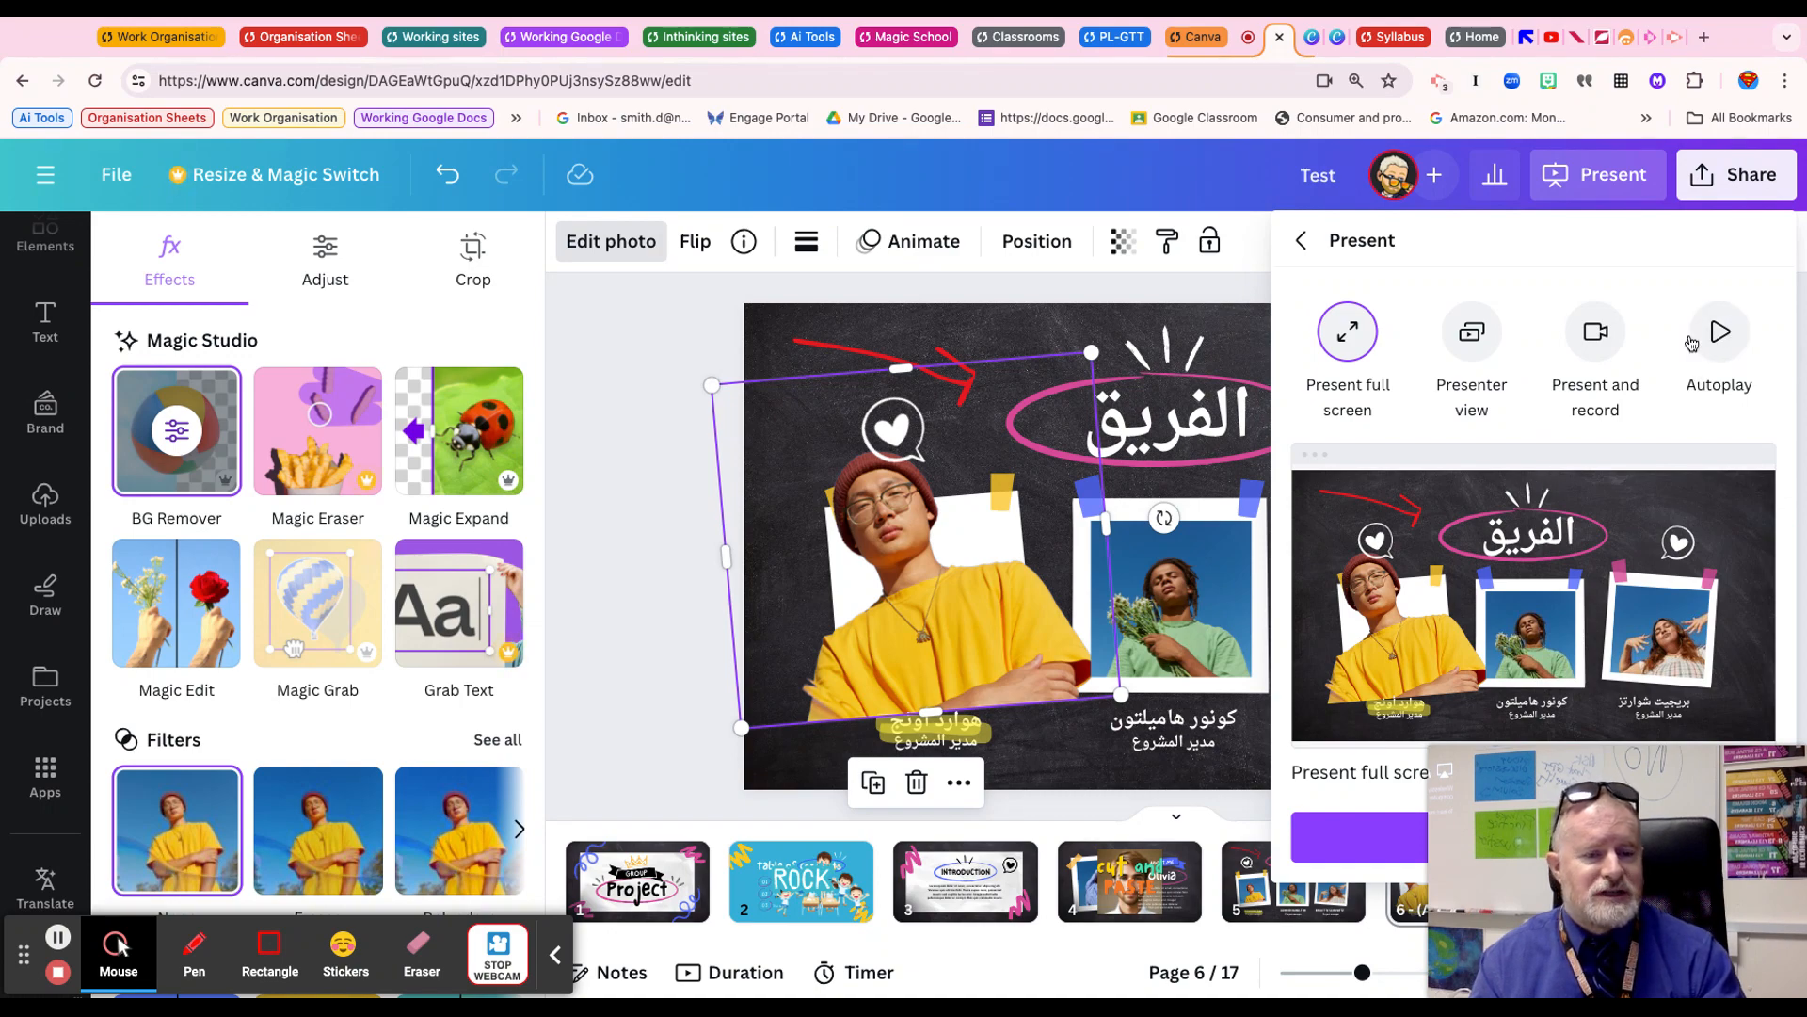
click(1137, 174)
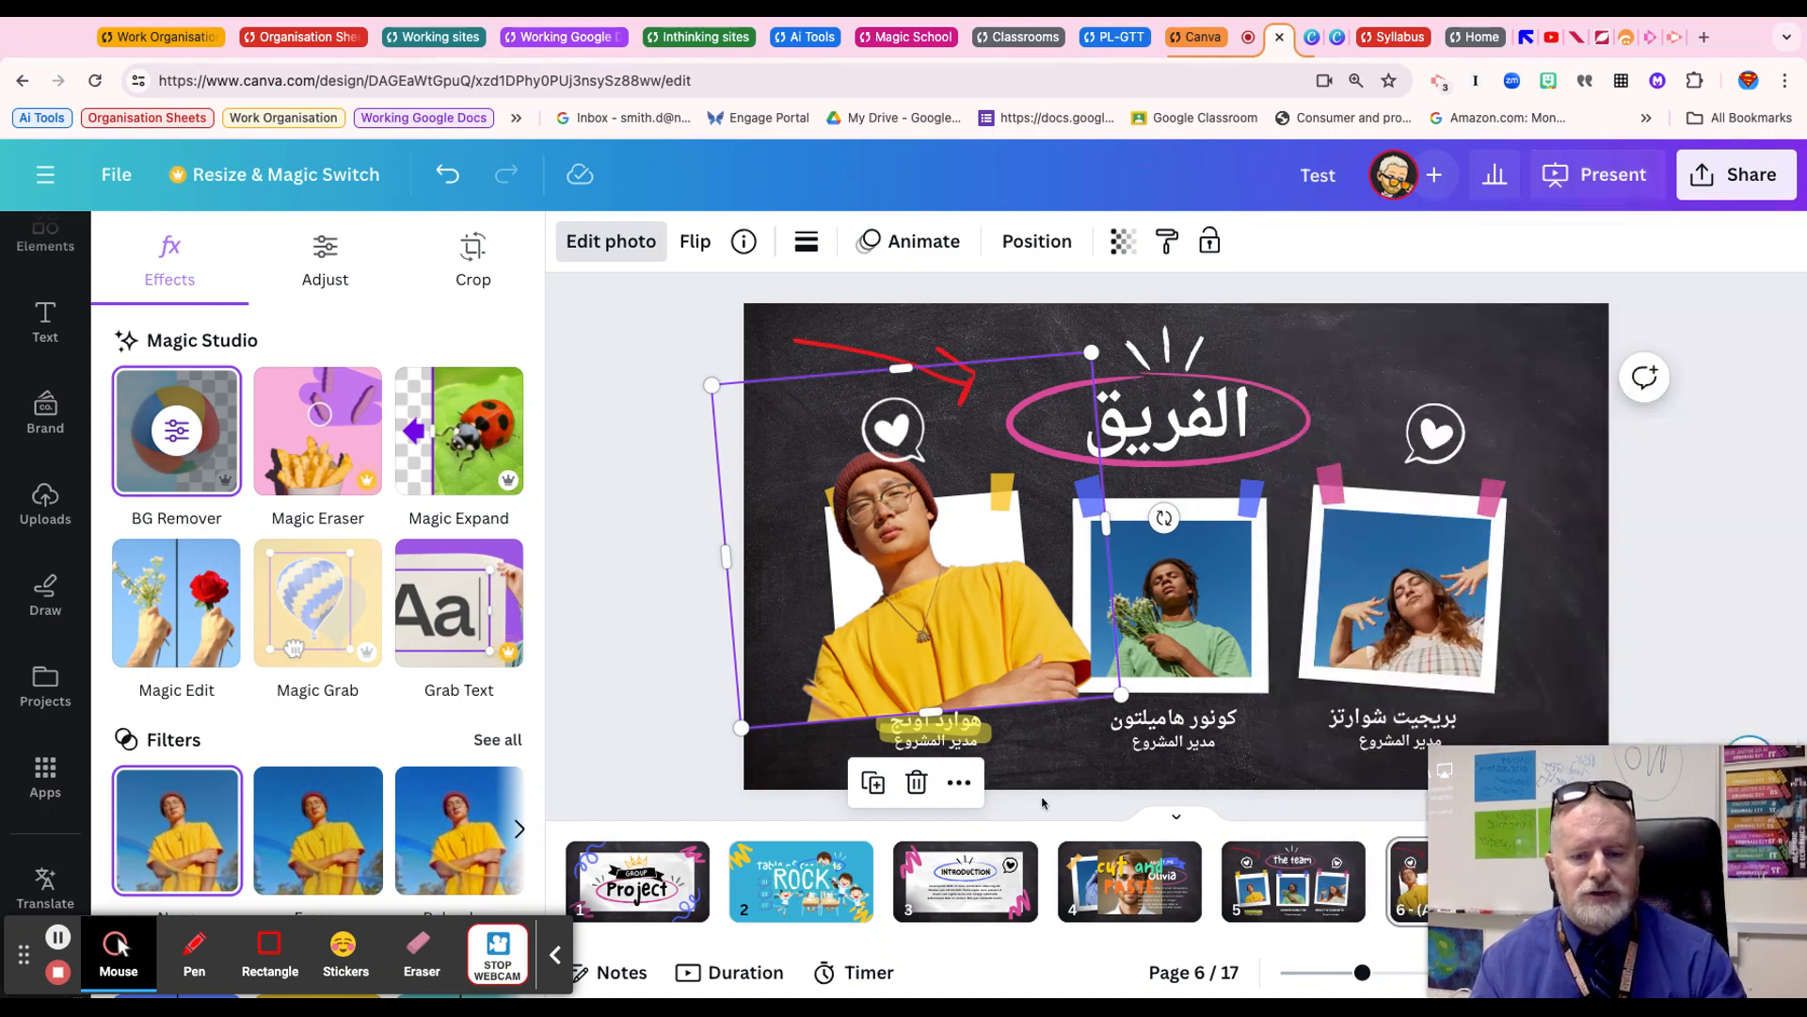
Add a Flow transition to page 1, the Group Project title slide
click(683, 864)
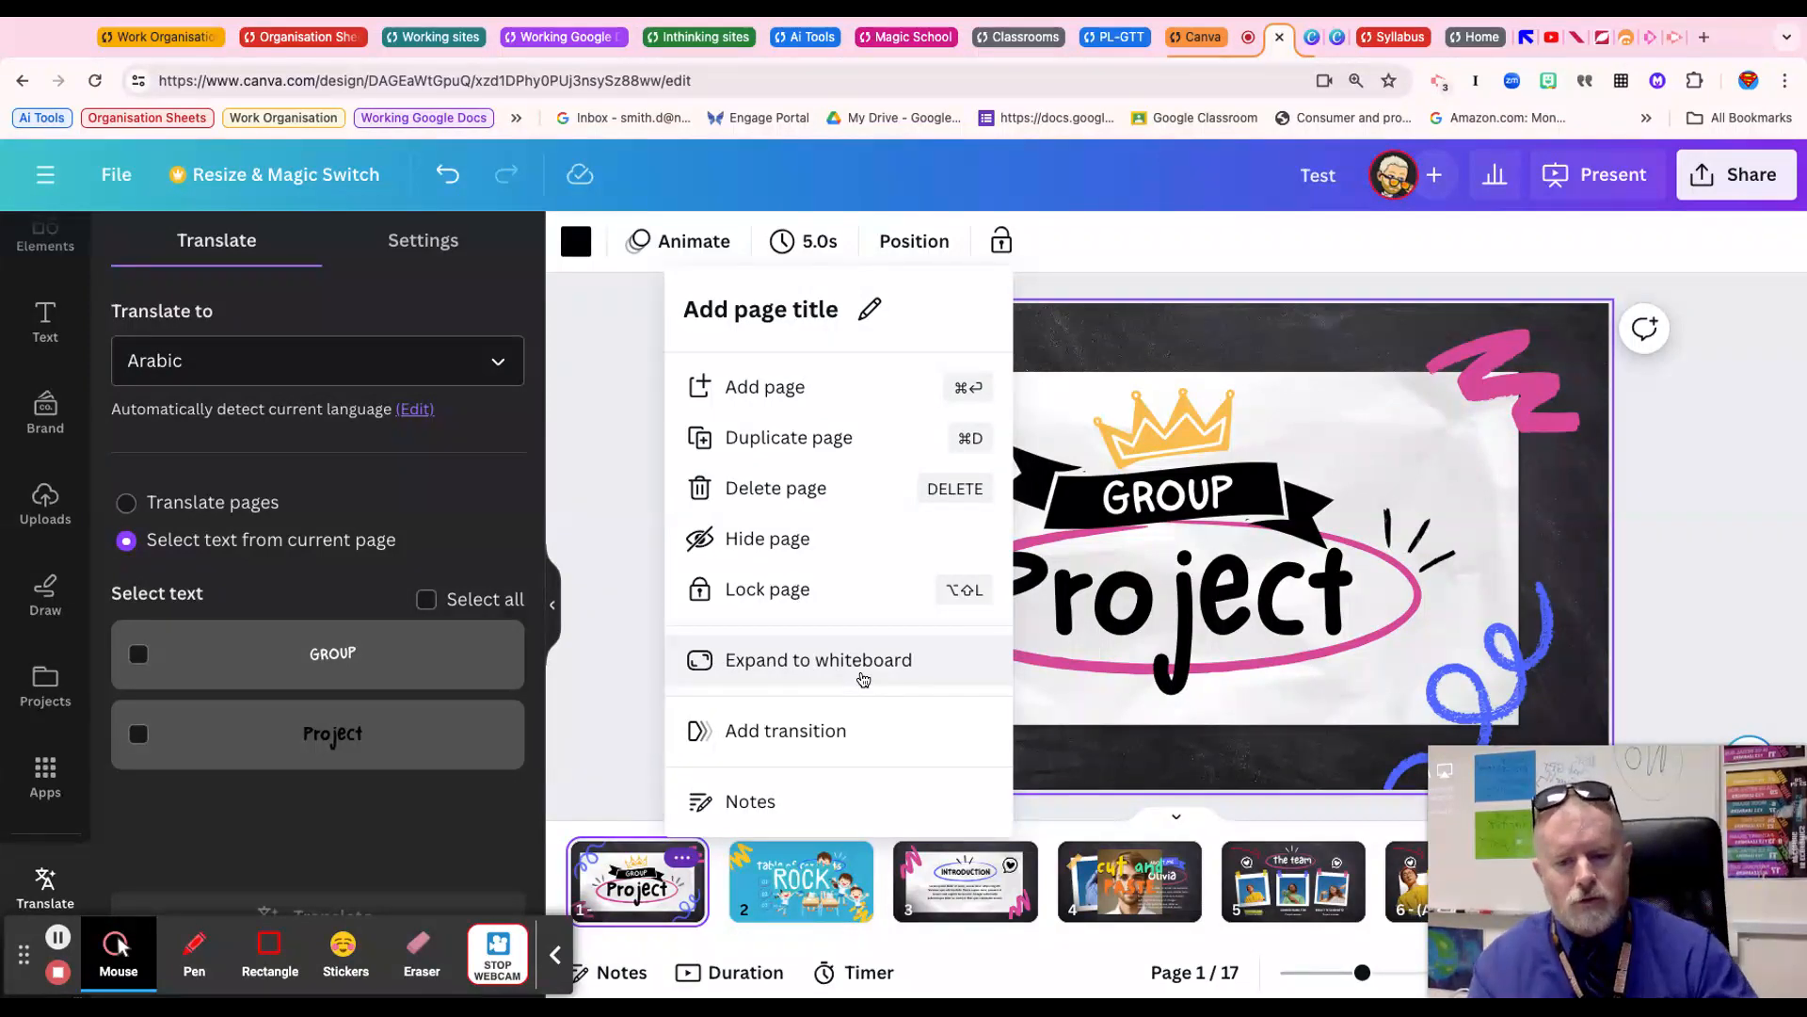
click(772, 733)
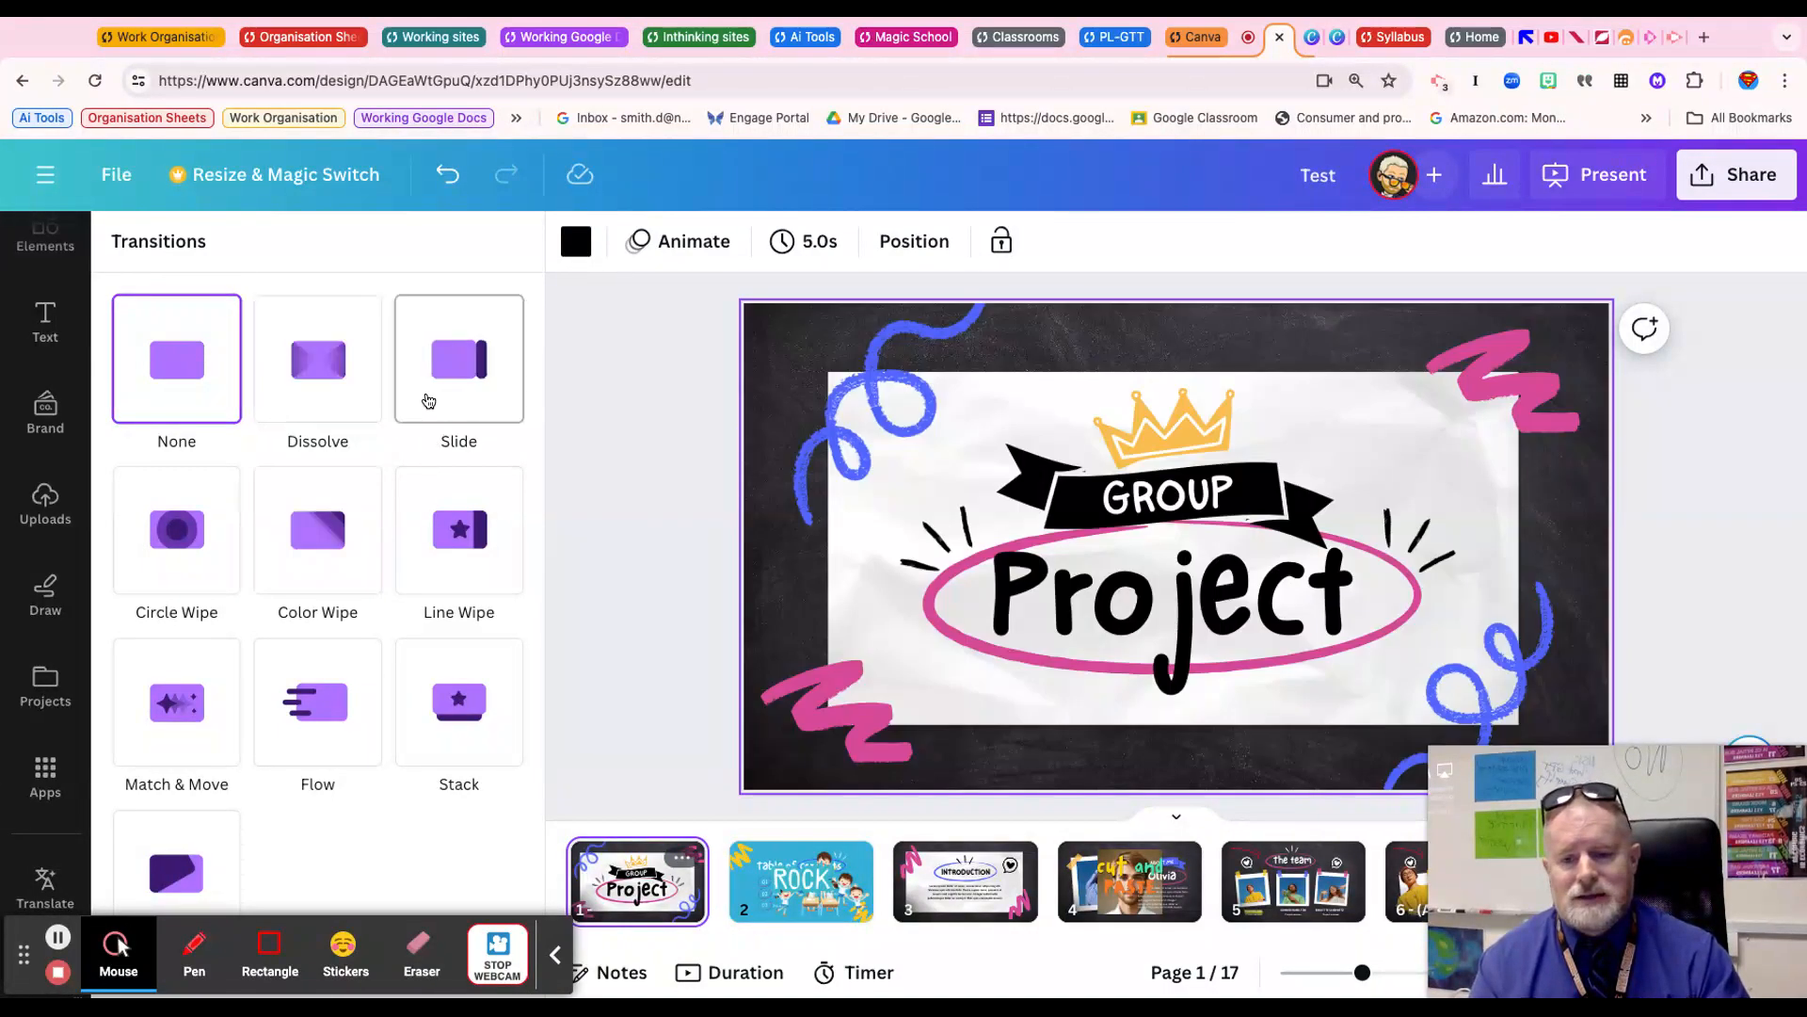
click(320, 708)
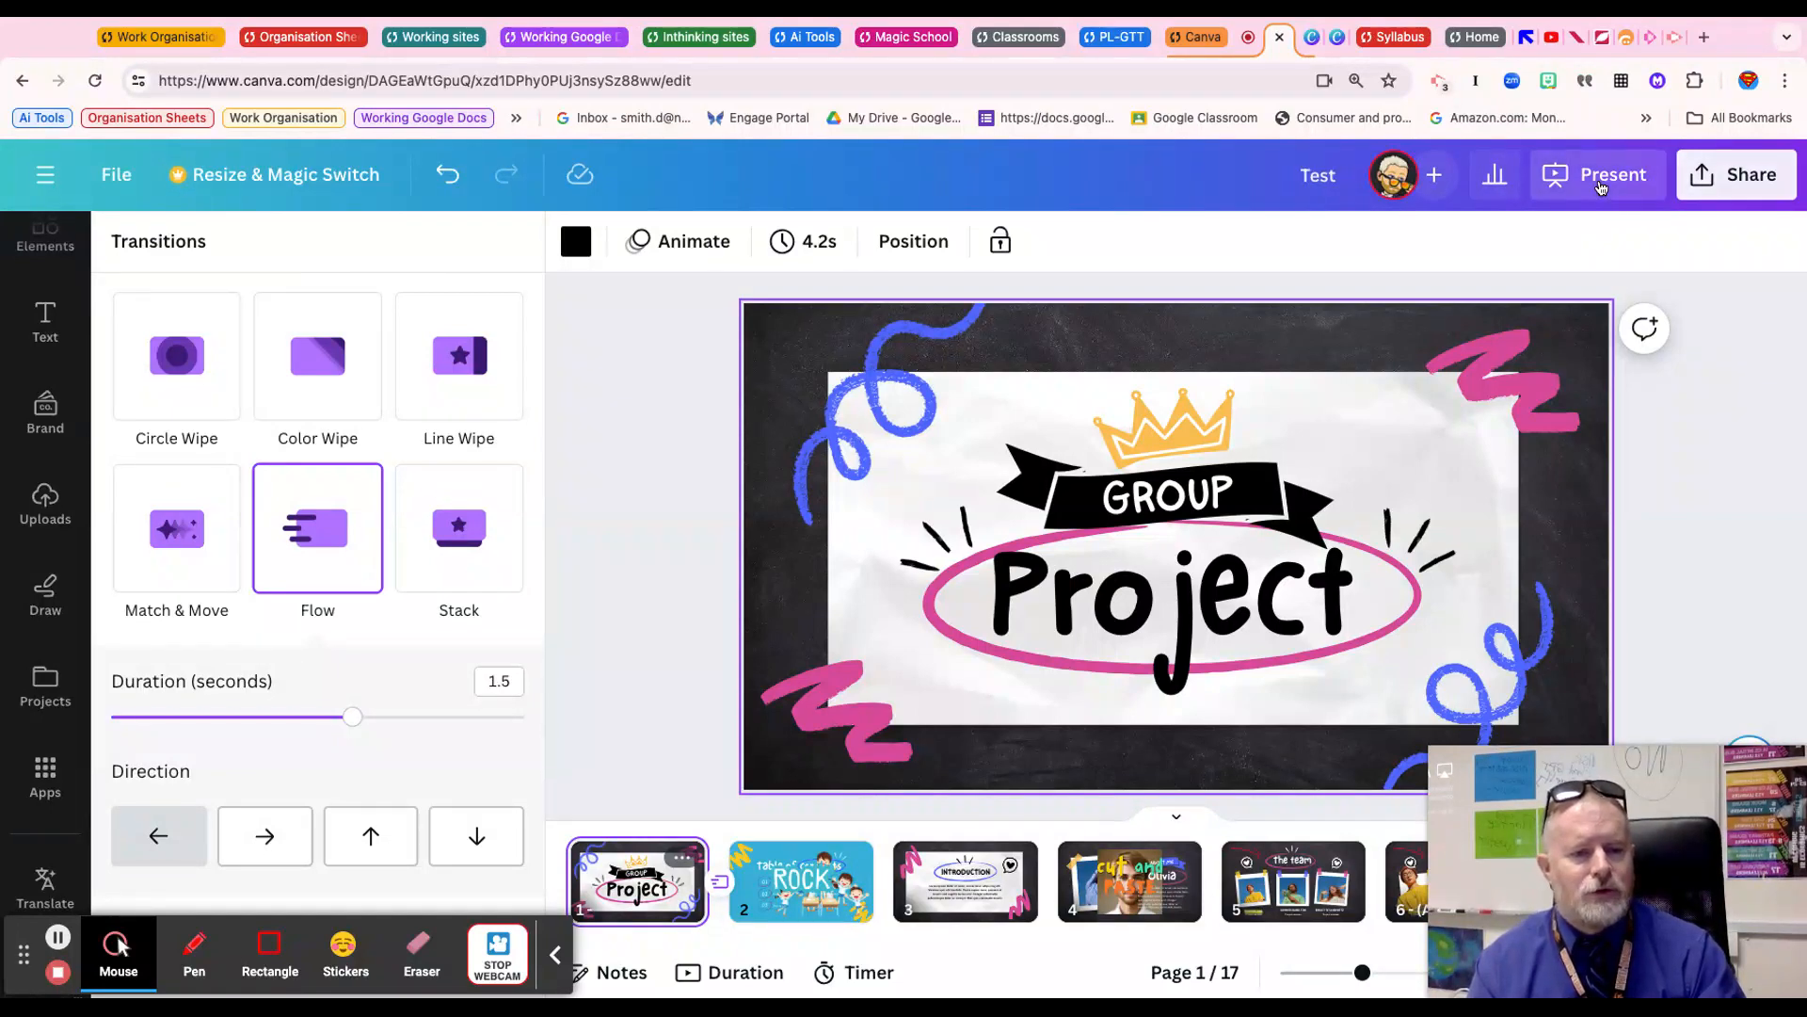
Examine the sharing options for the design, including the access levels for the collaboration link
click(1719, 191)
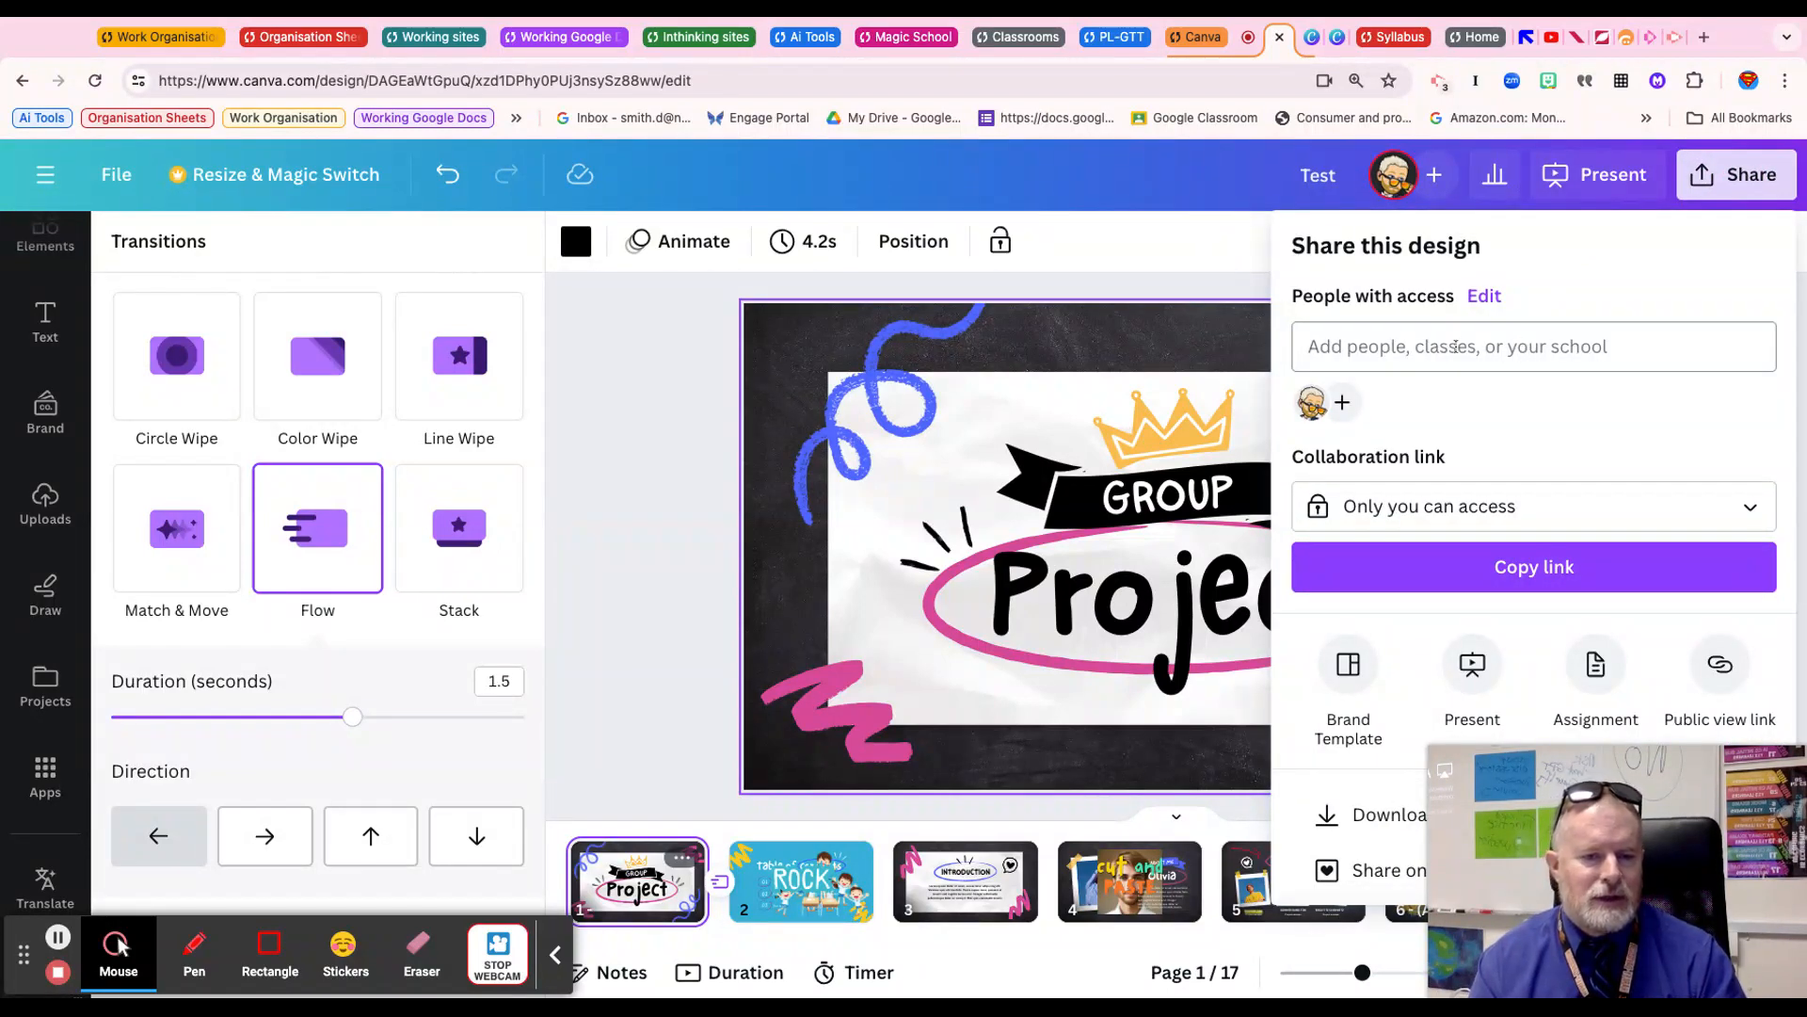
scroll(1521, 347, down, 3)
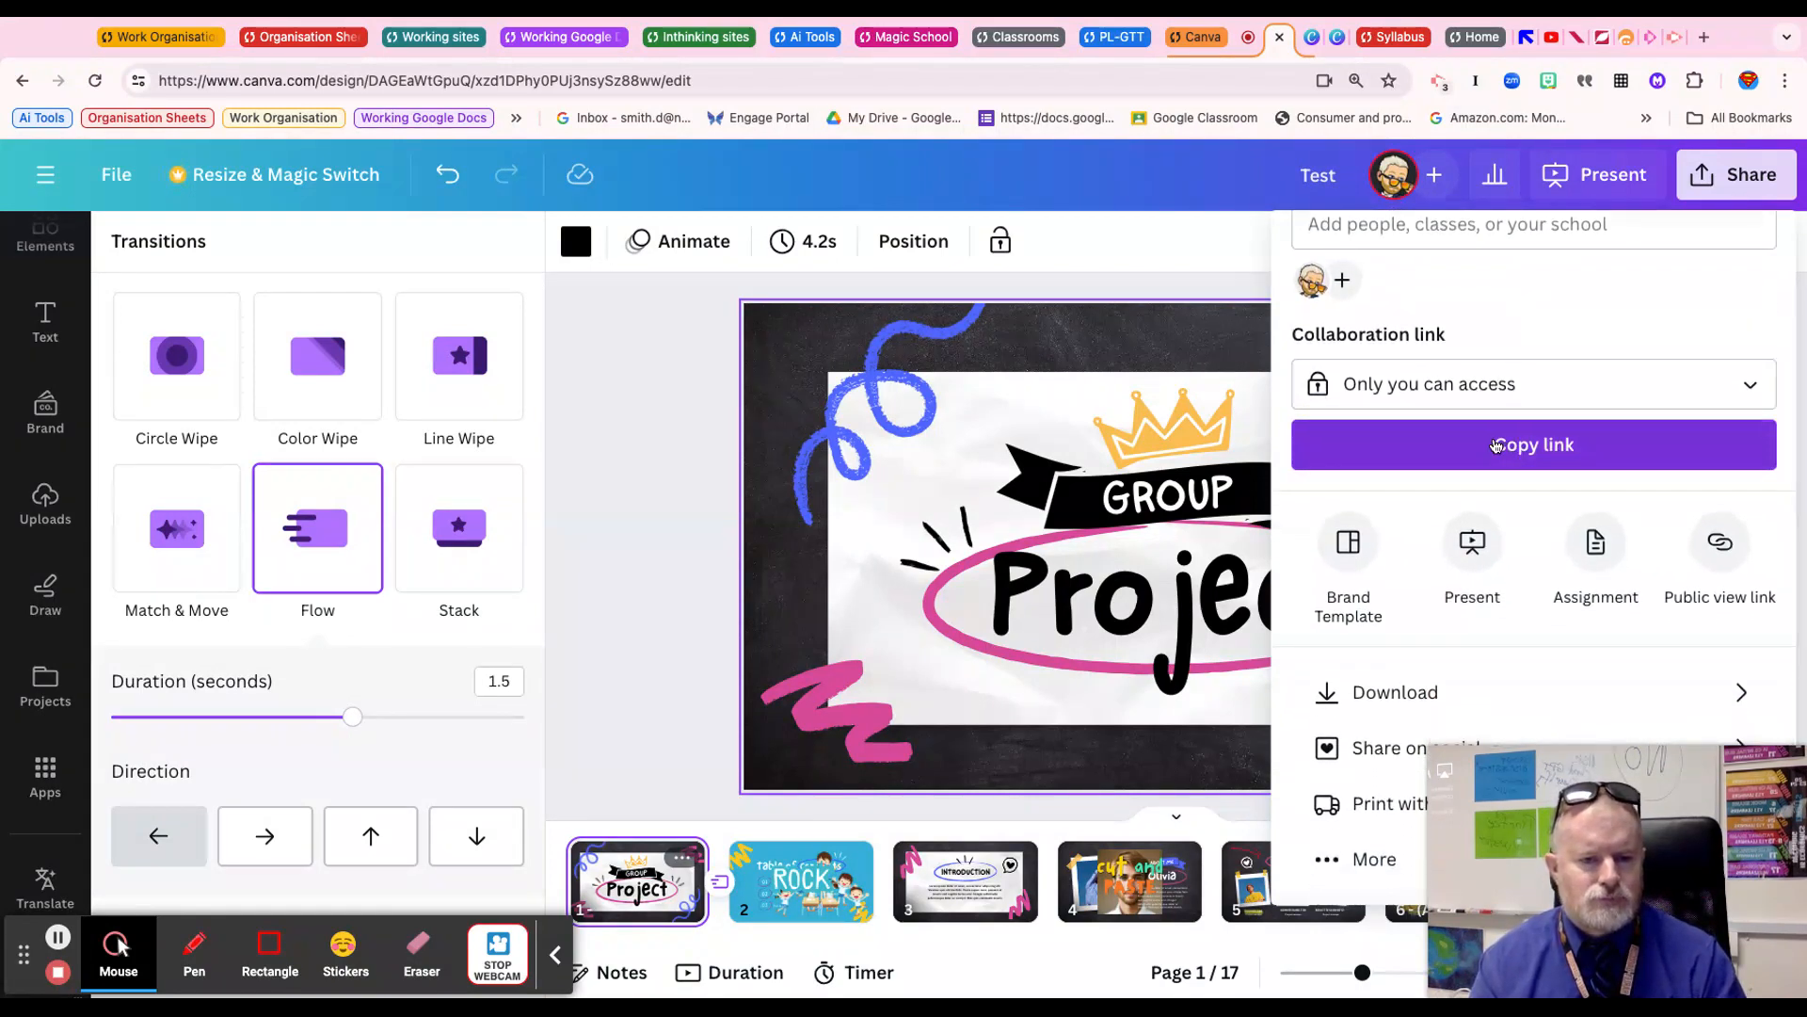
click(1580, 395)
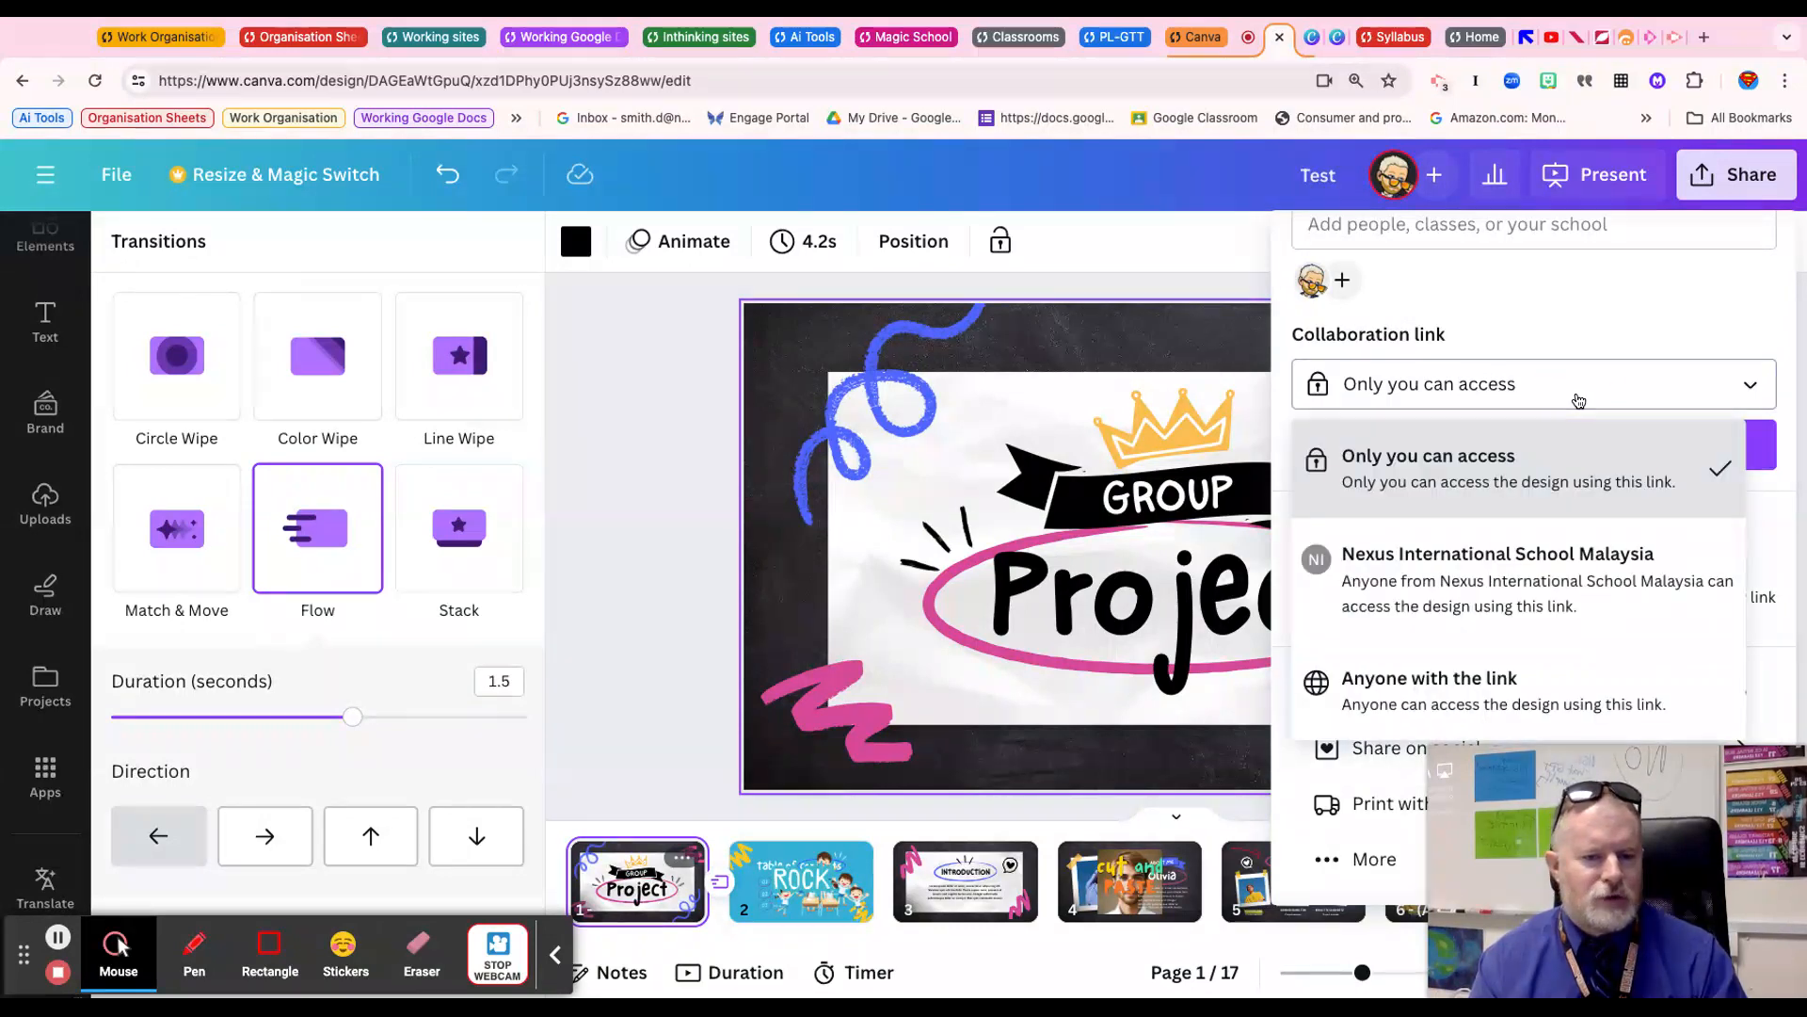
click(1605, 303)
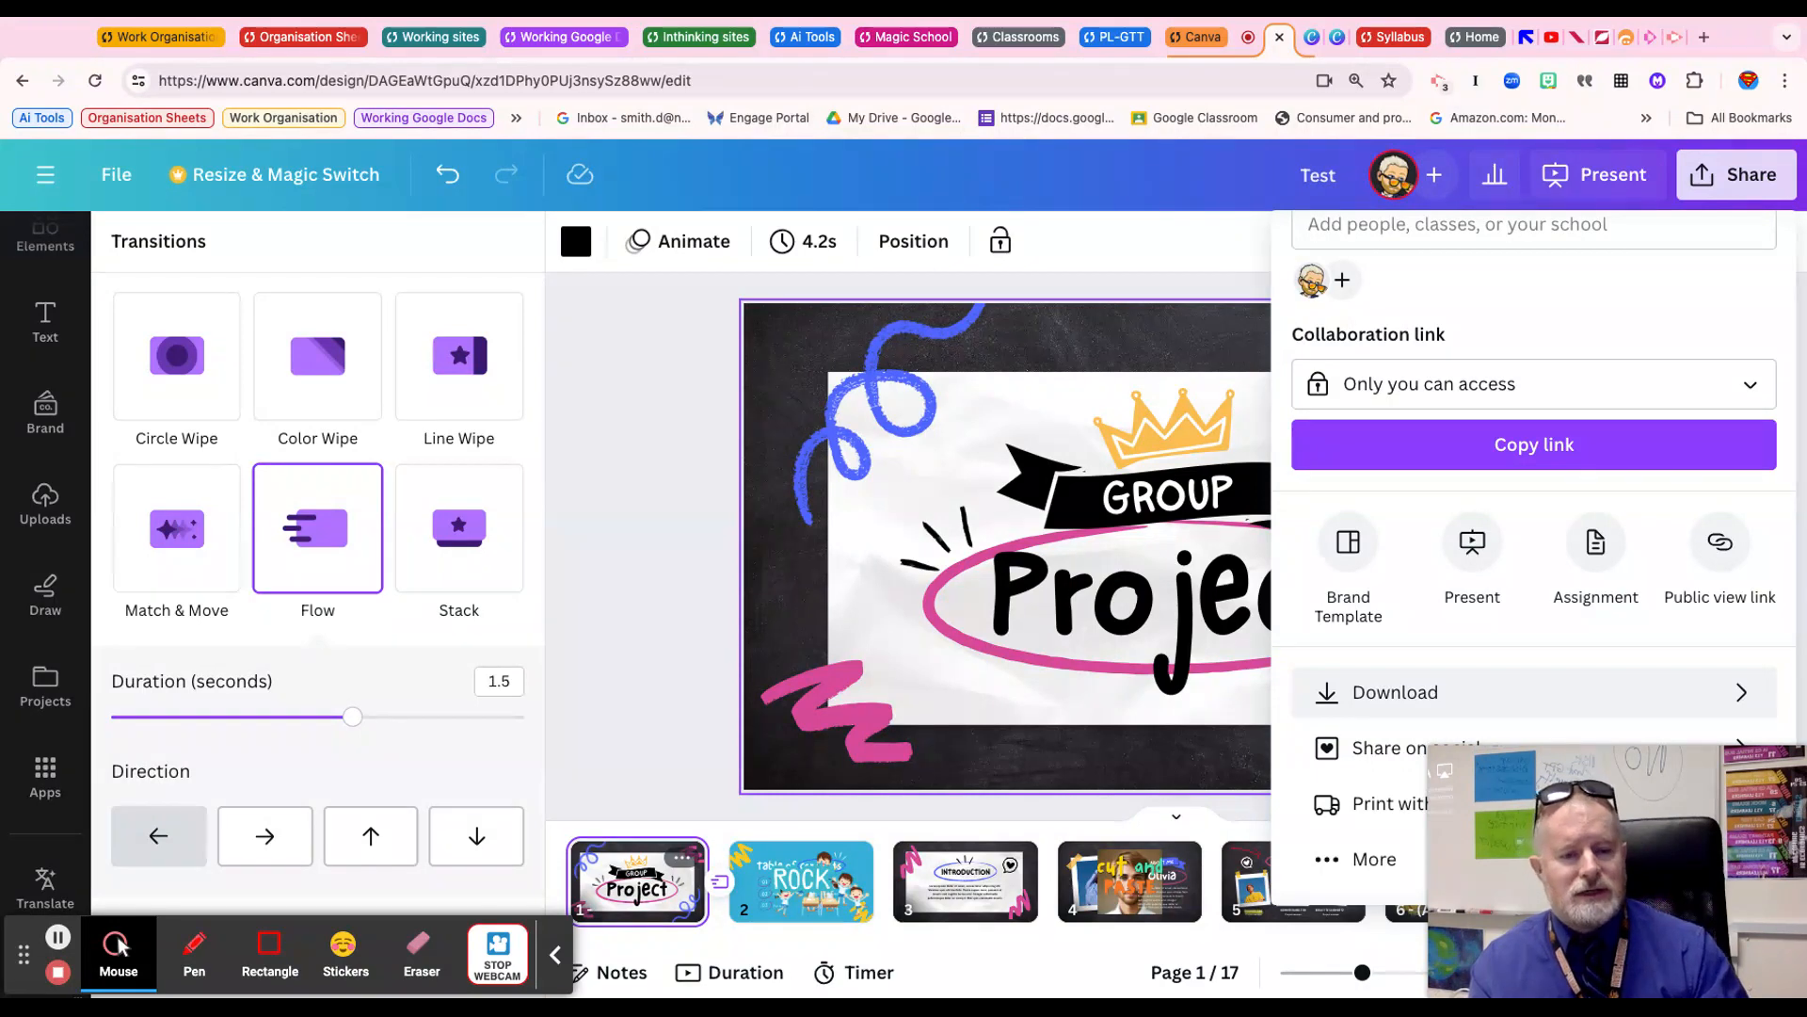
Look through the file types offered for downloading the design and return to the title slide
click(1742, 692)
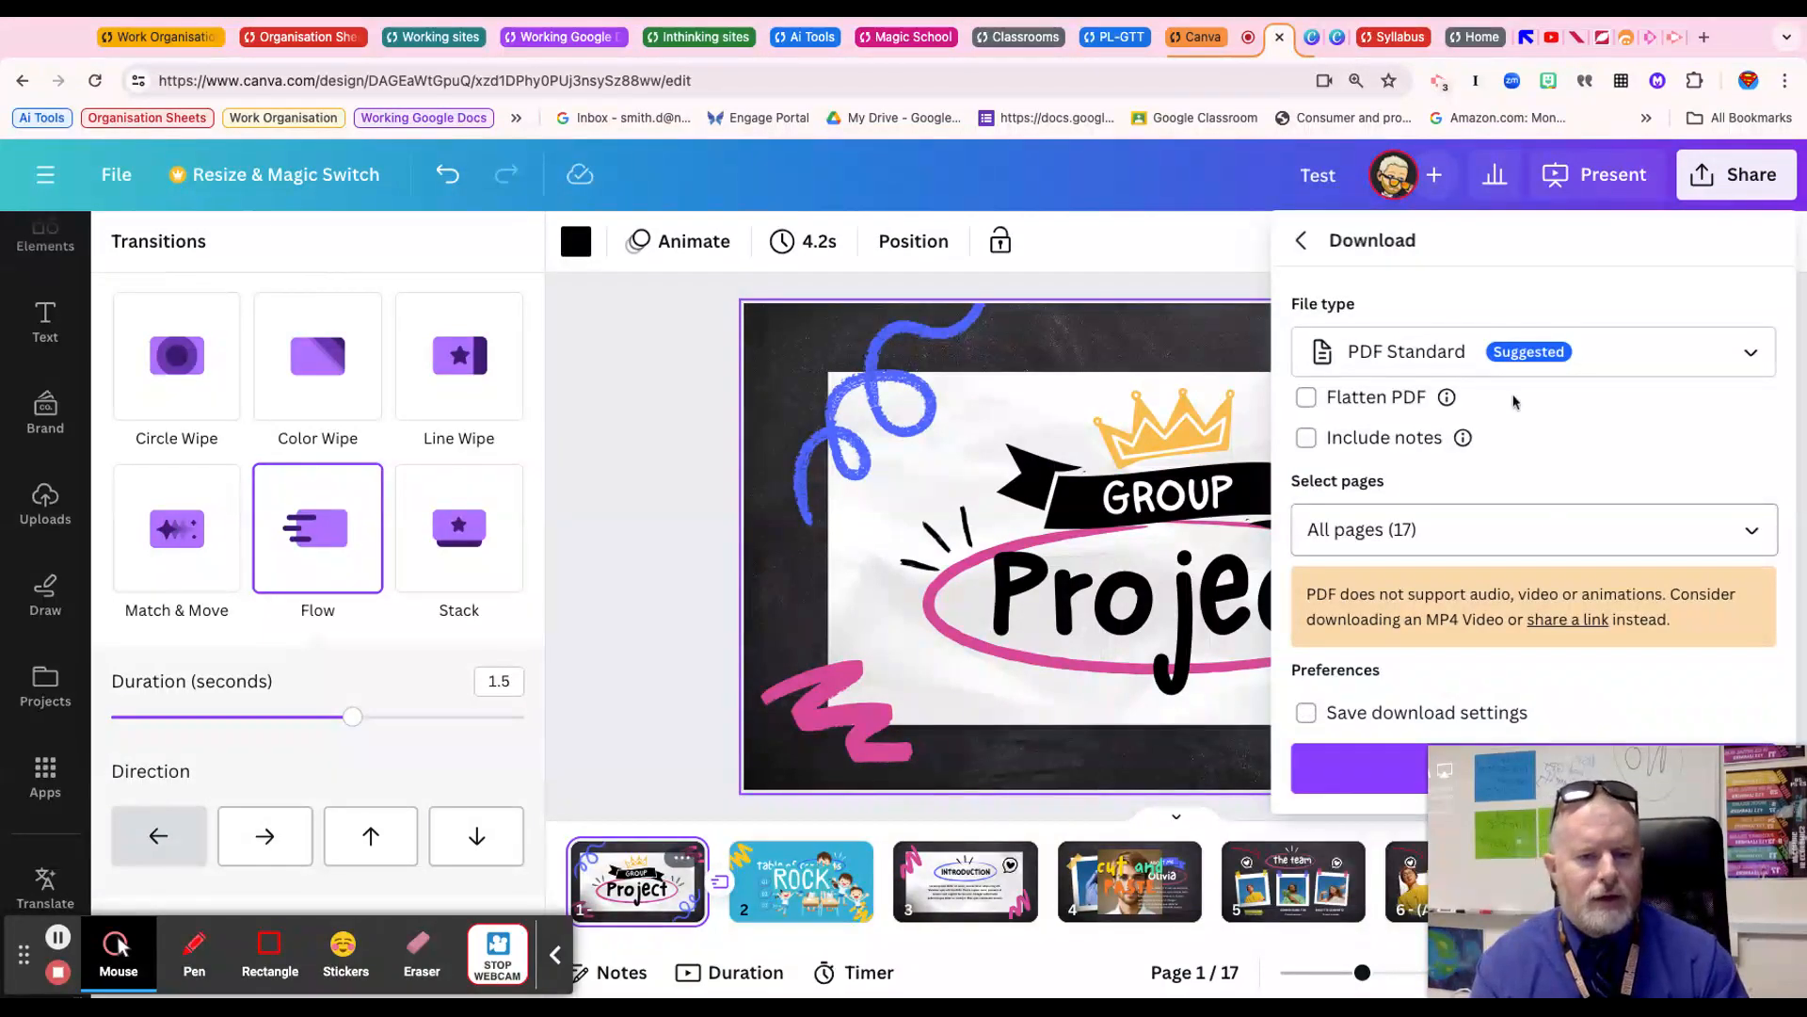
click(1751, 358)
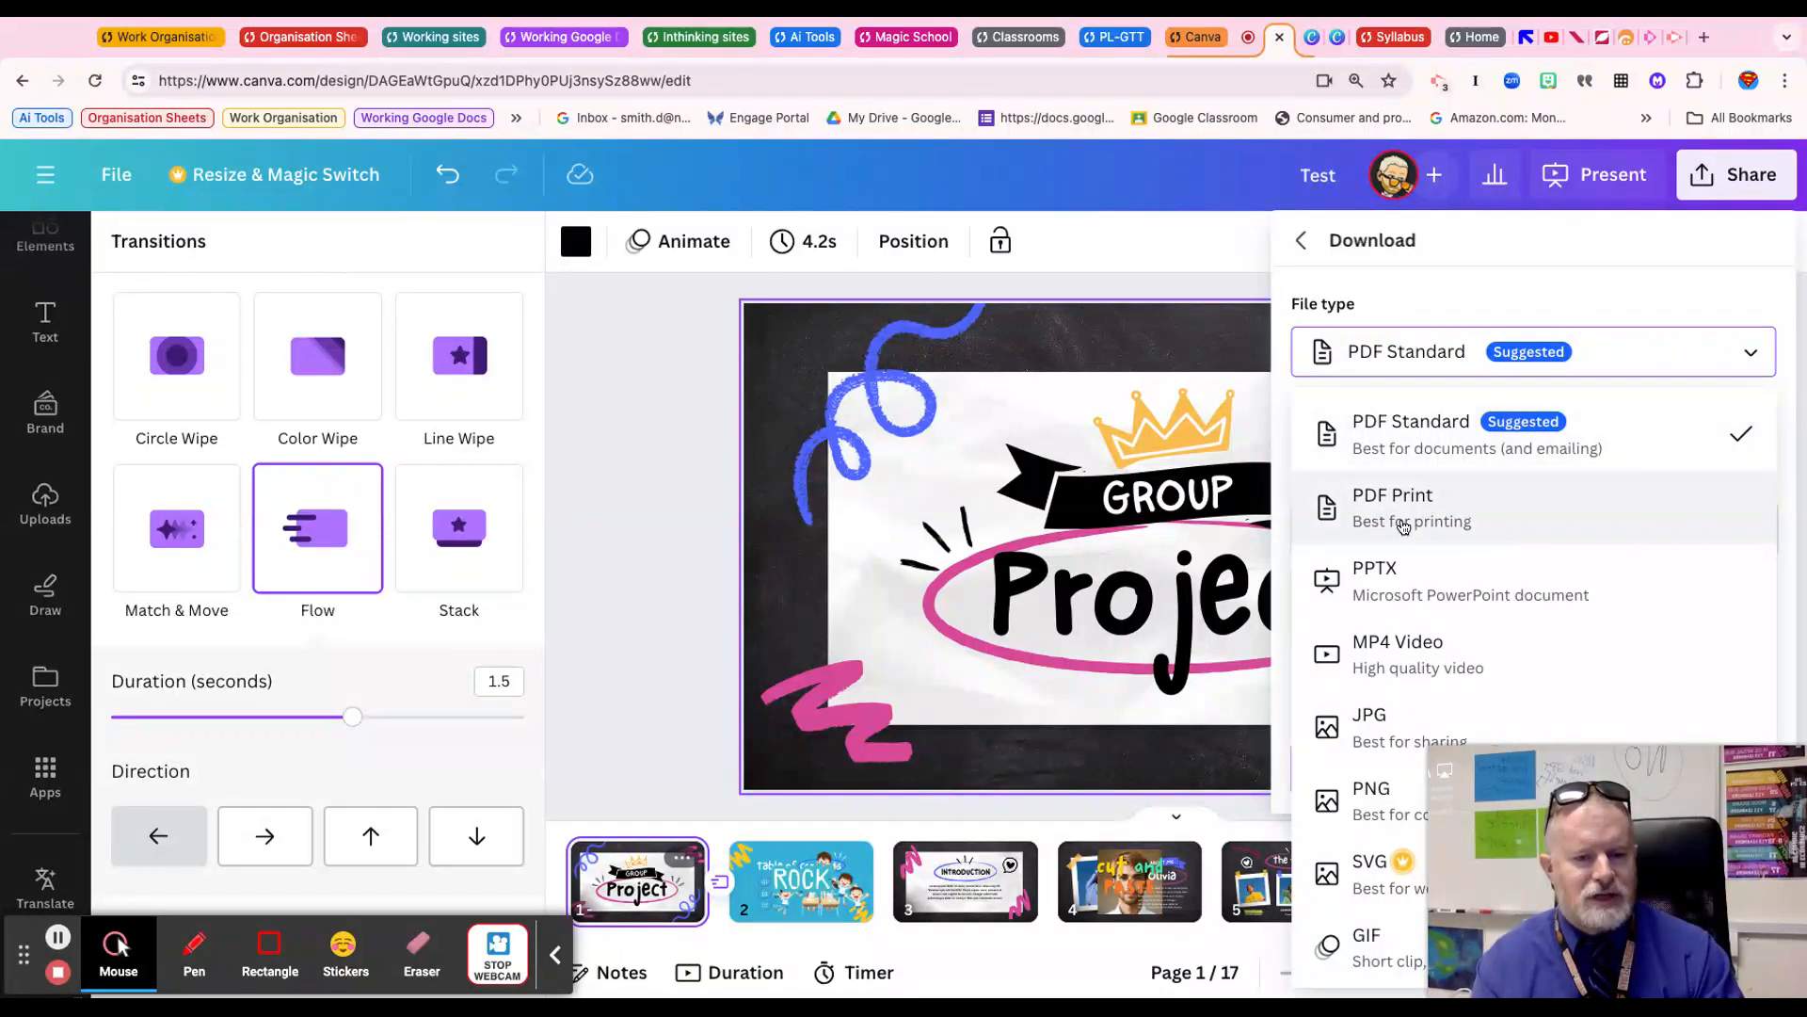
scroll(1404, 529, down, 1)
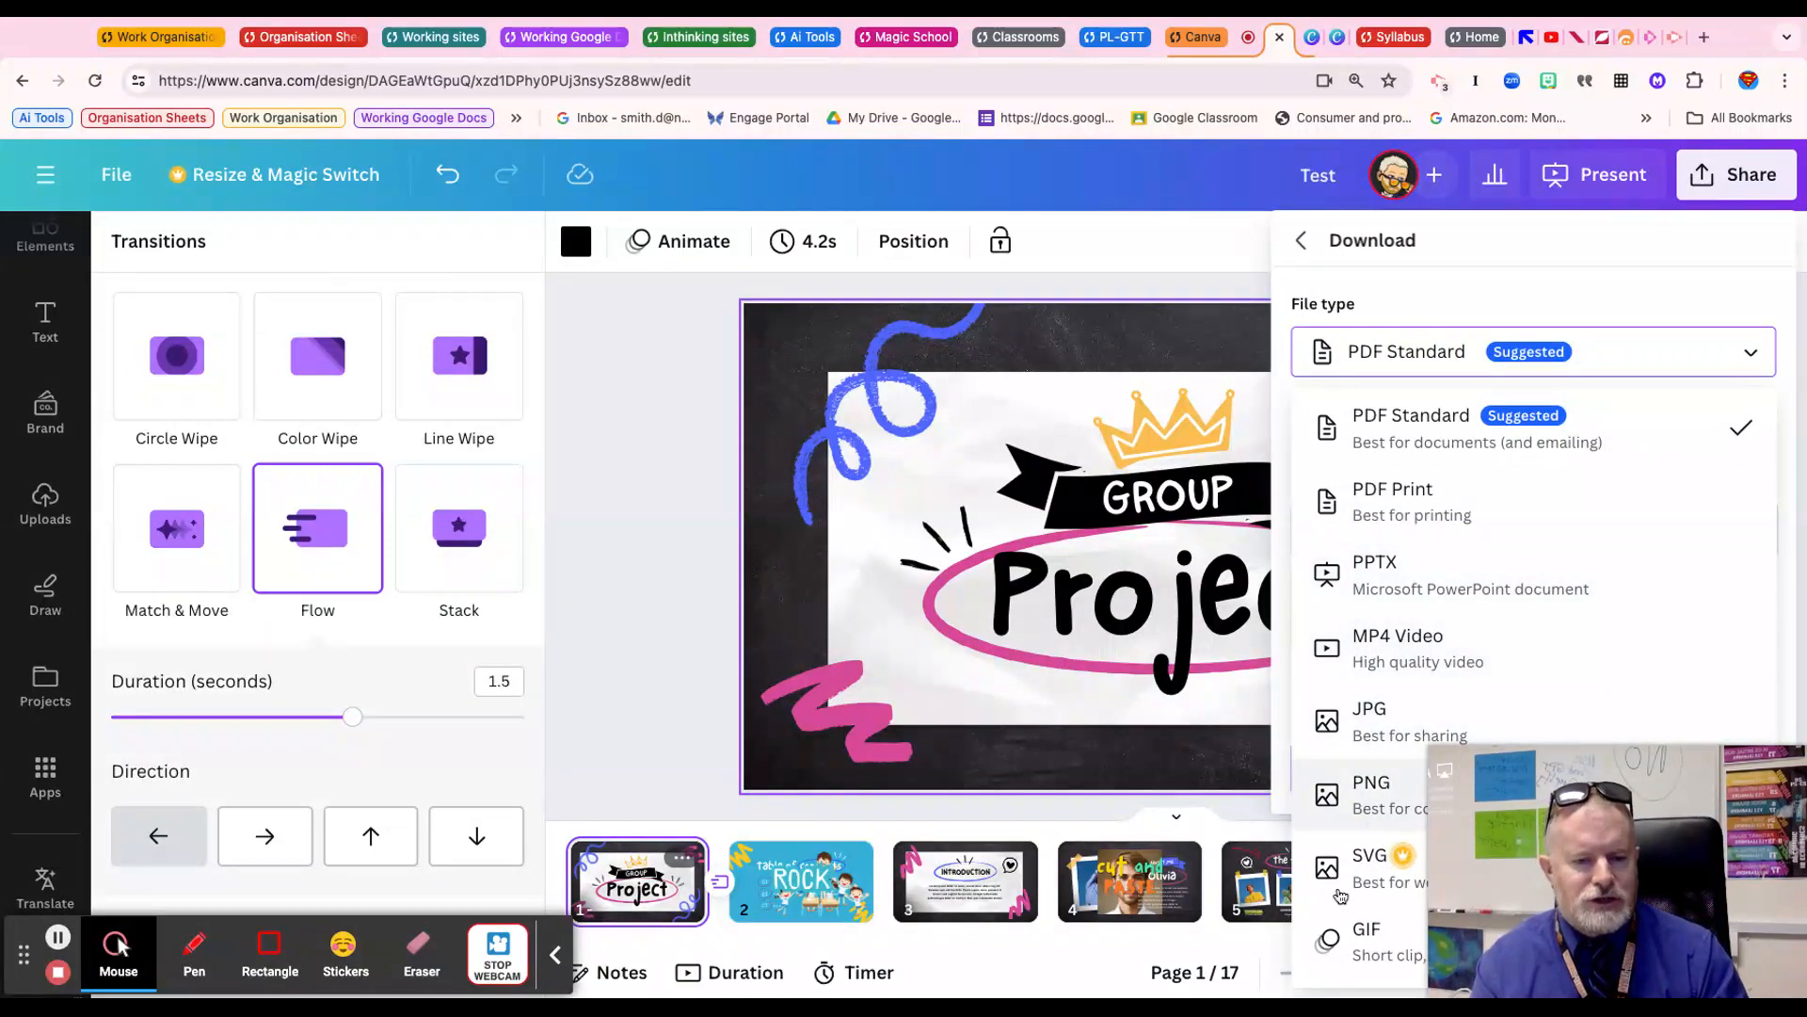
click(683, 461)
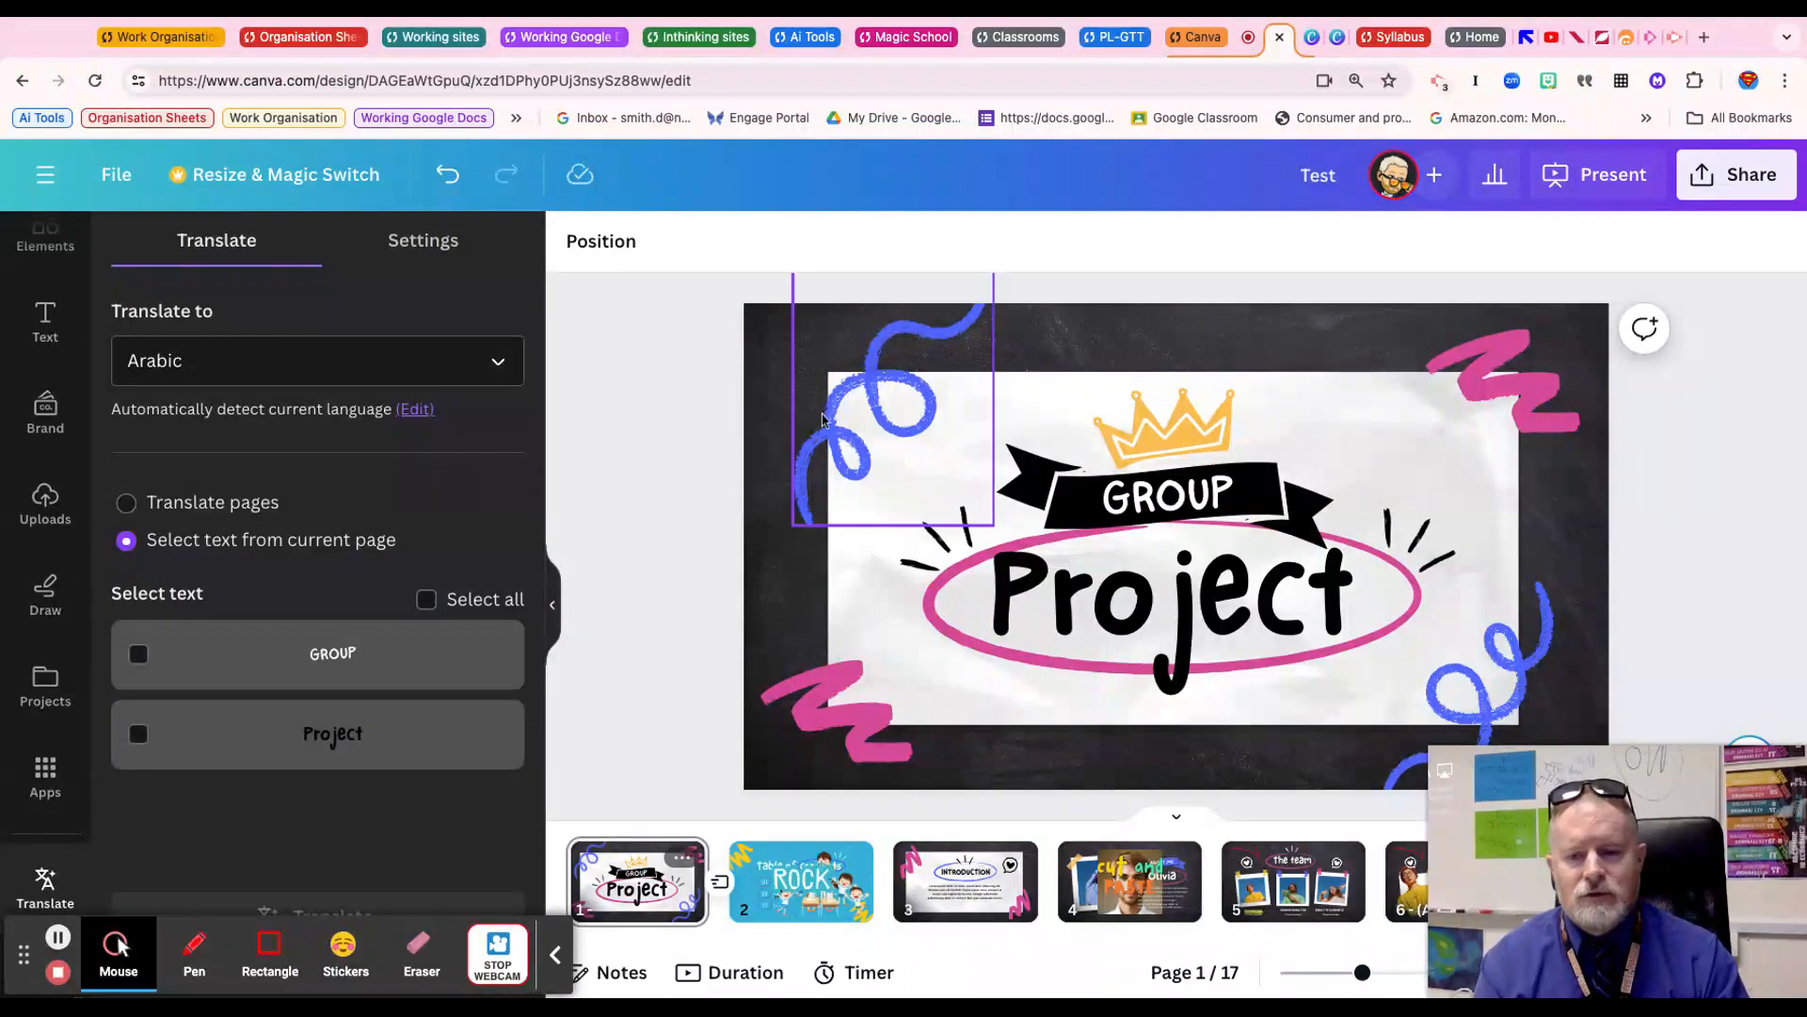
Look at the uploaded videos and images available for the design
click(45, 508)
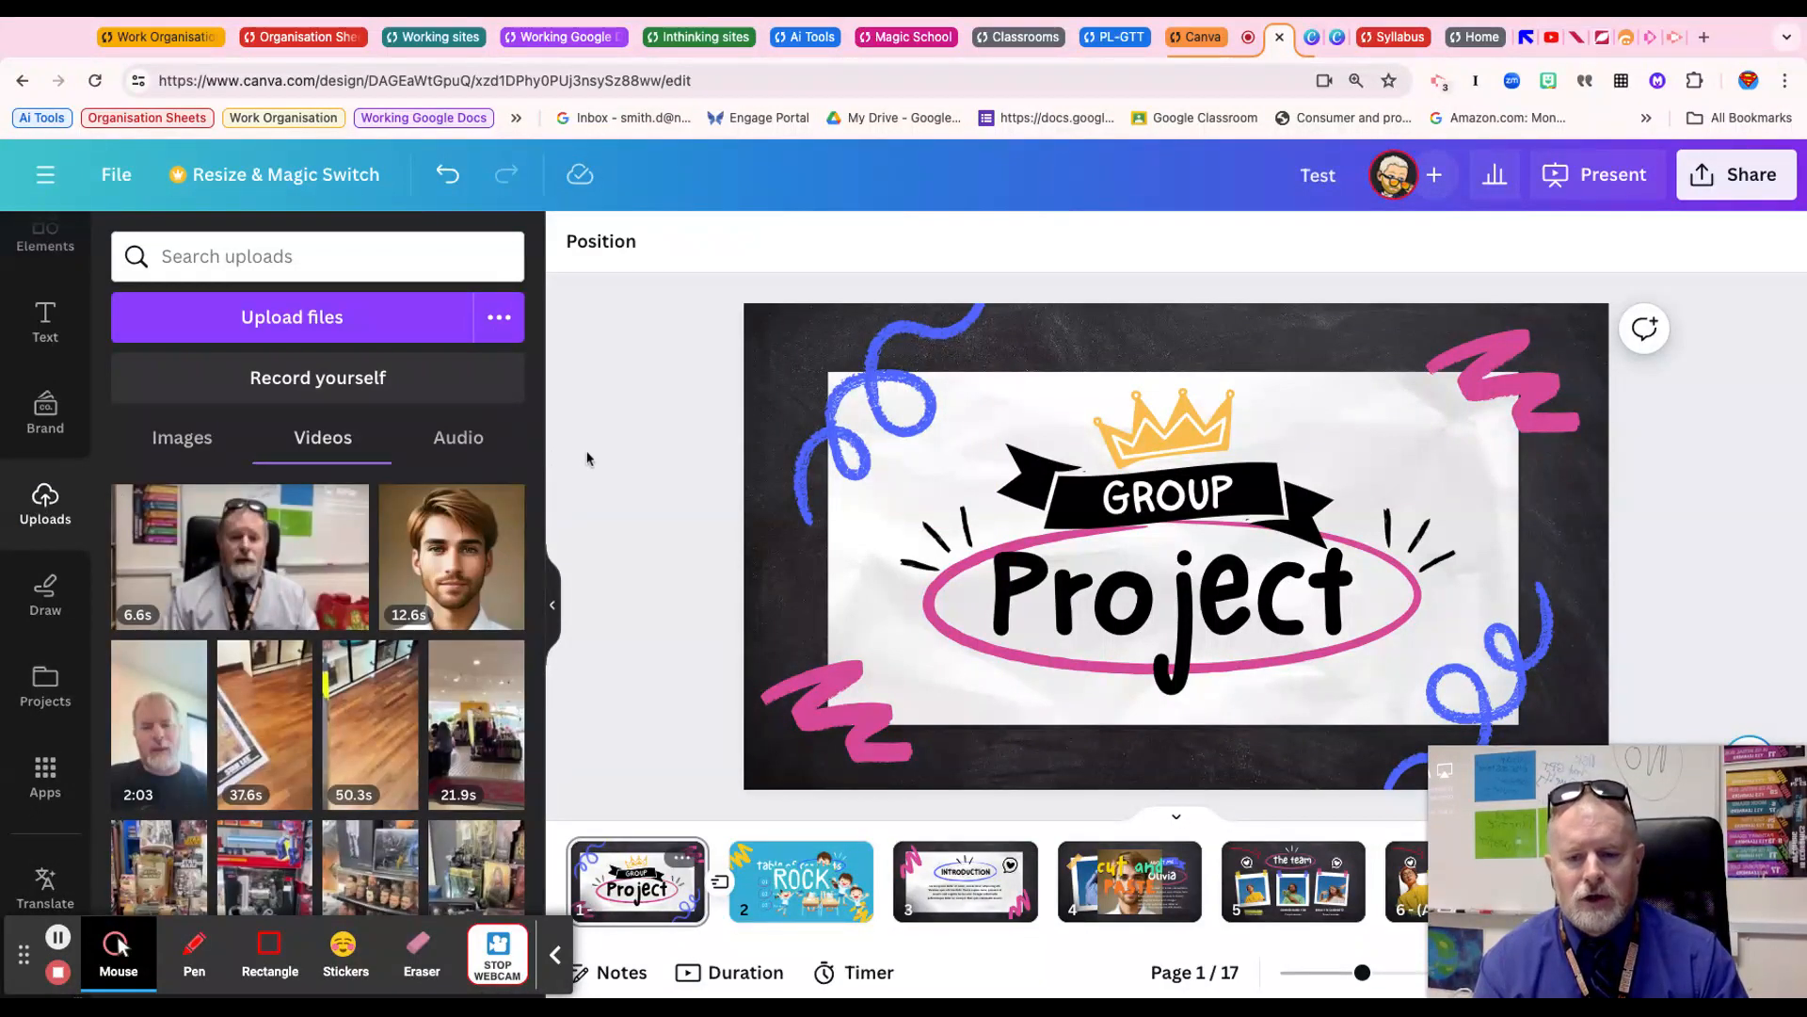
click(181, 457)
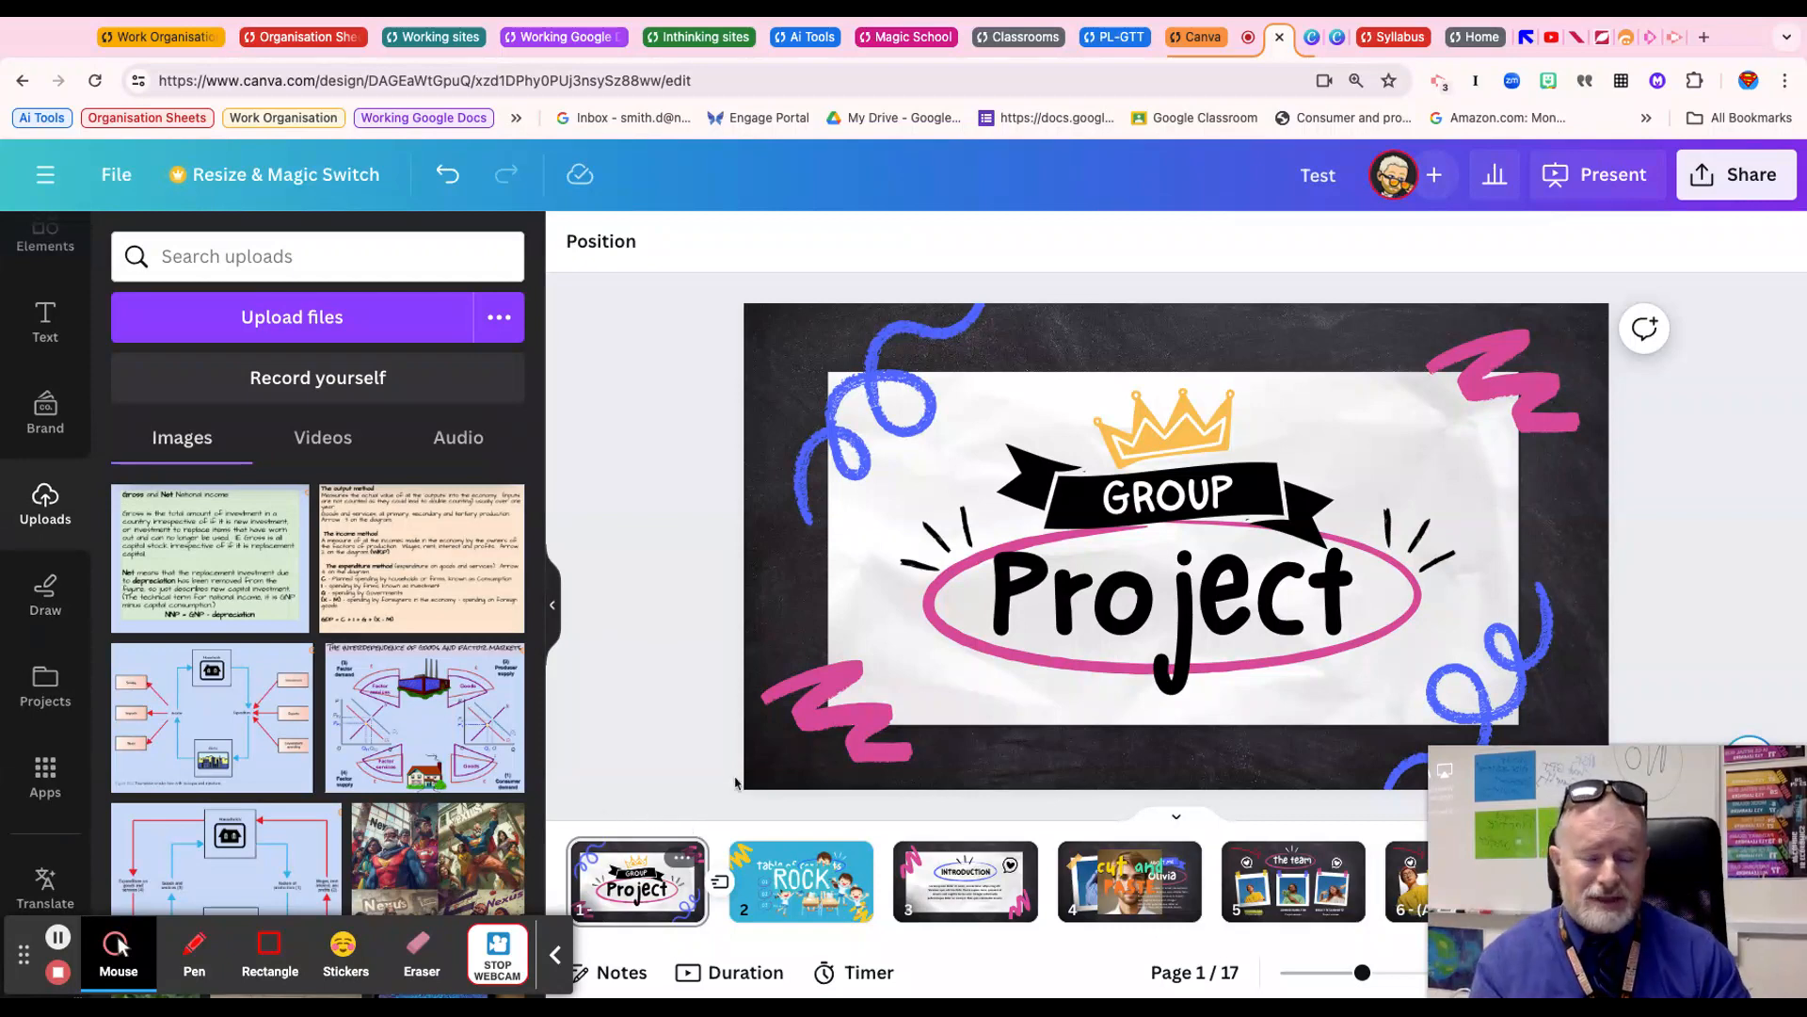
Rewrite the placeholder paragraph on the page 3 Introduction slide with Magic Write's More fun option
click(951, 885)
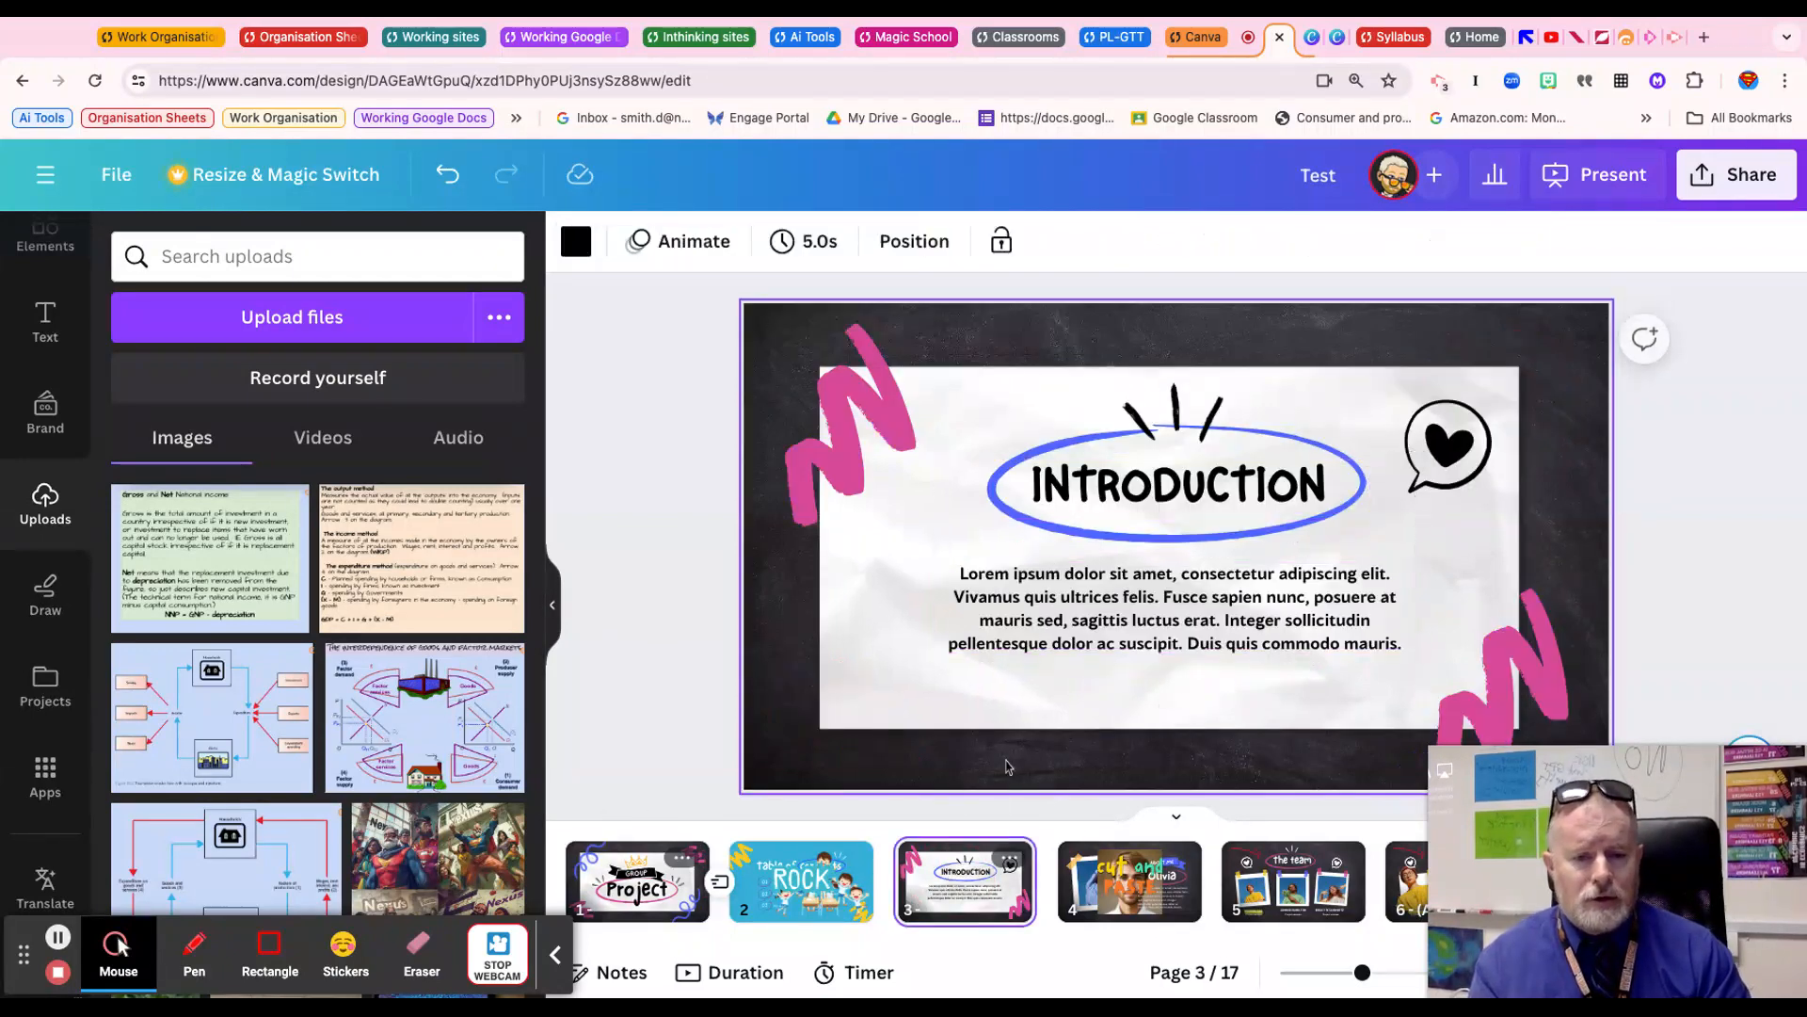
click(1025, 623)
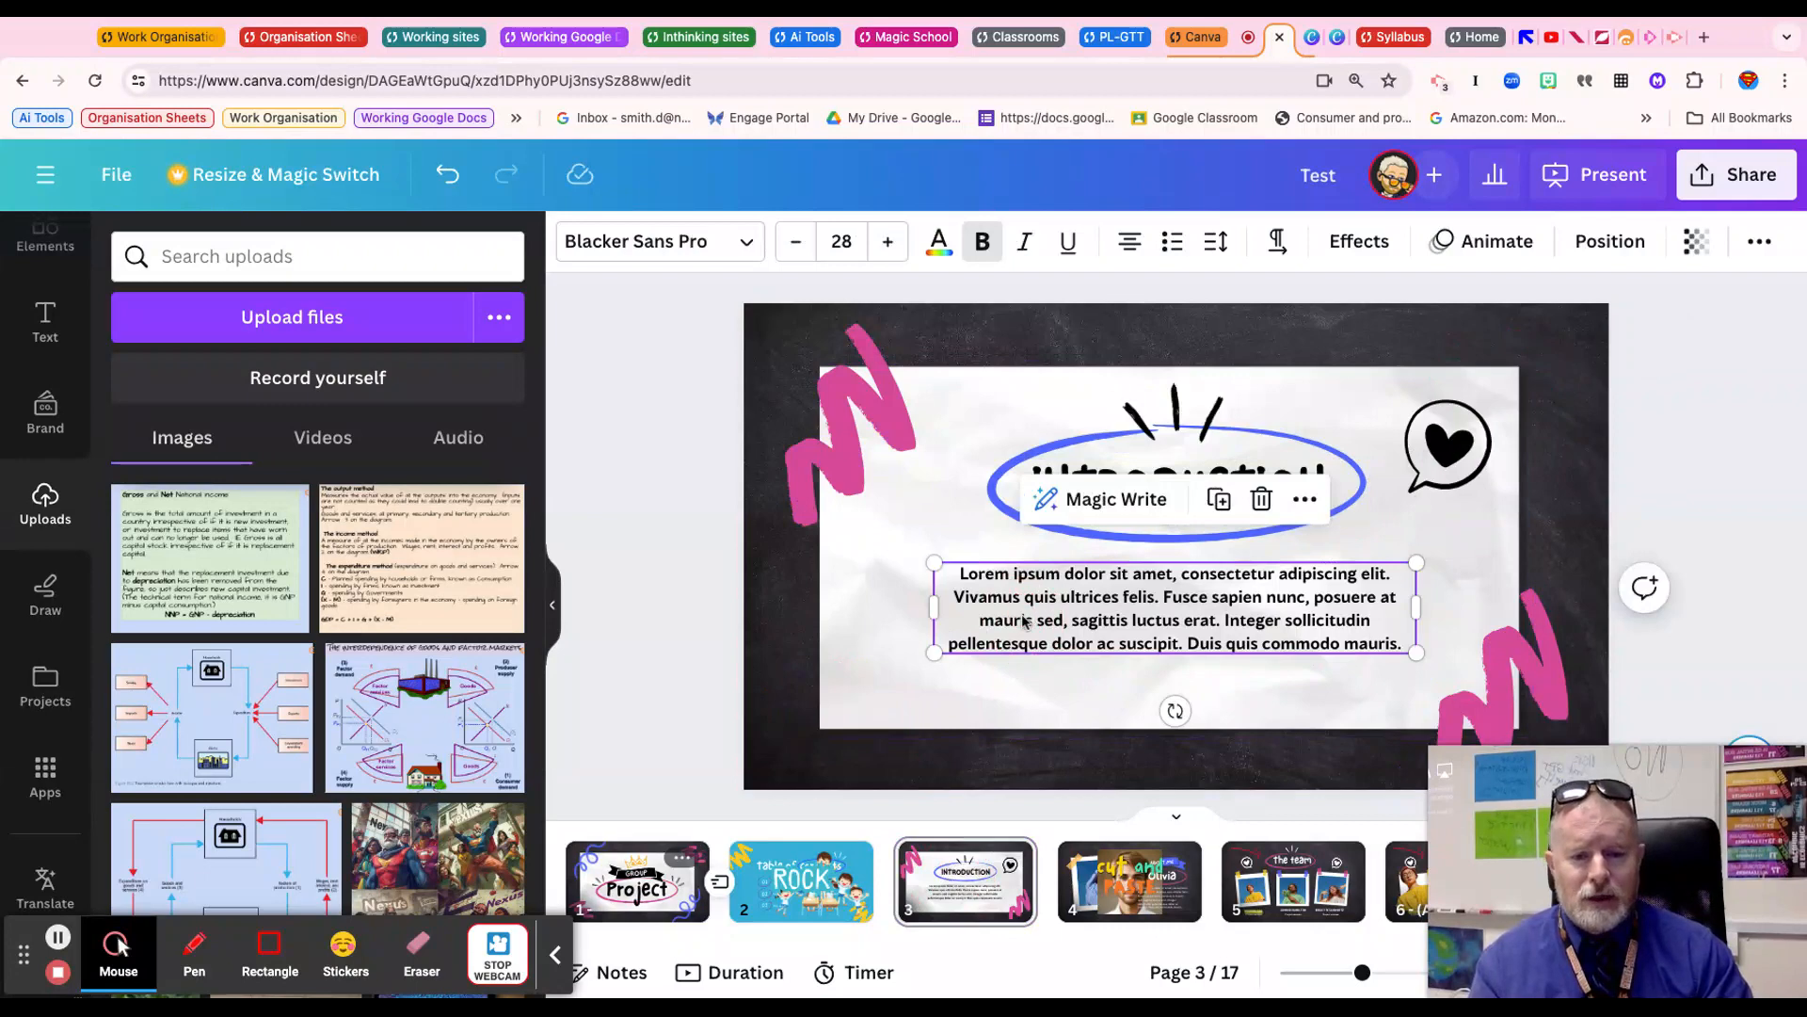
click(1083, 508)
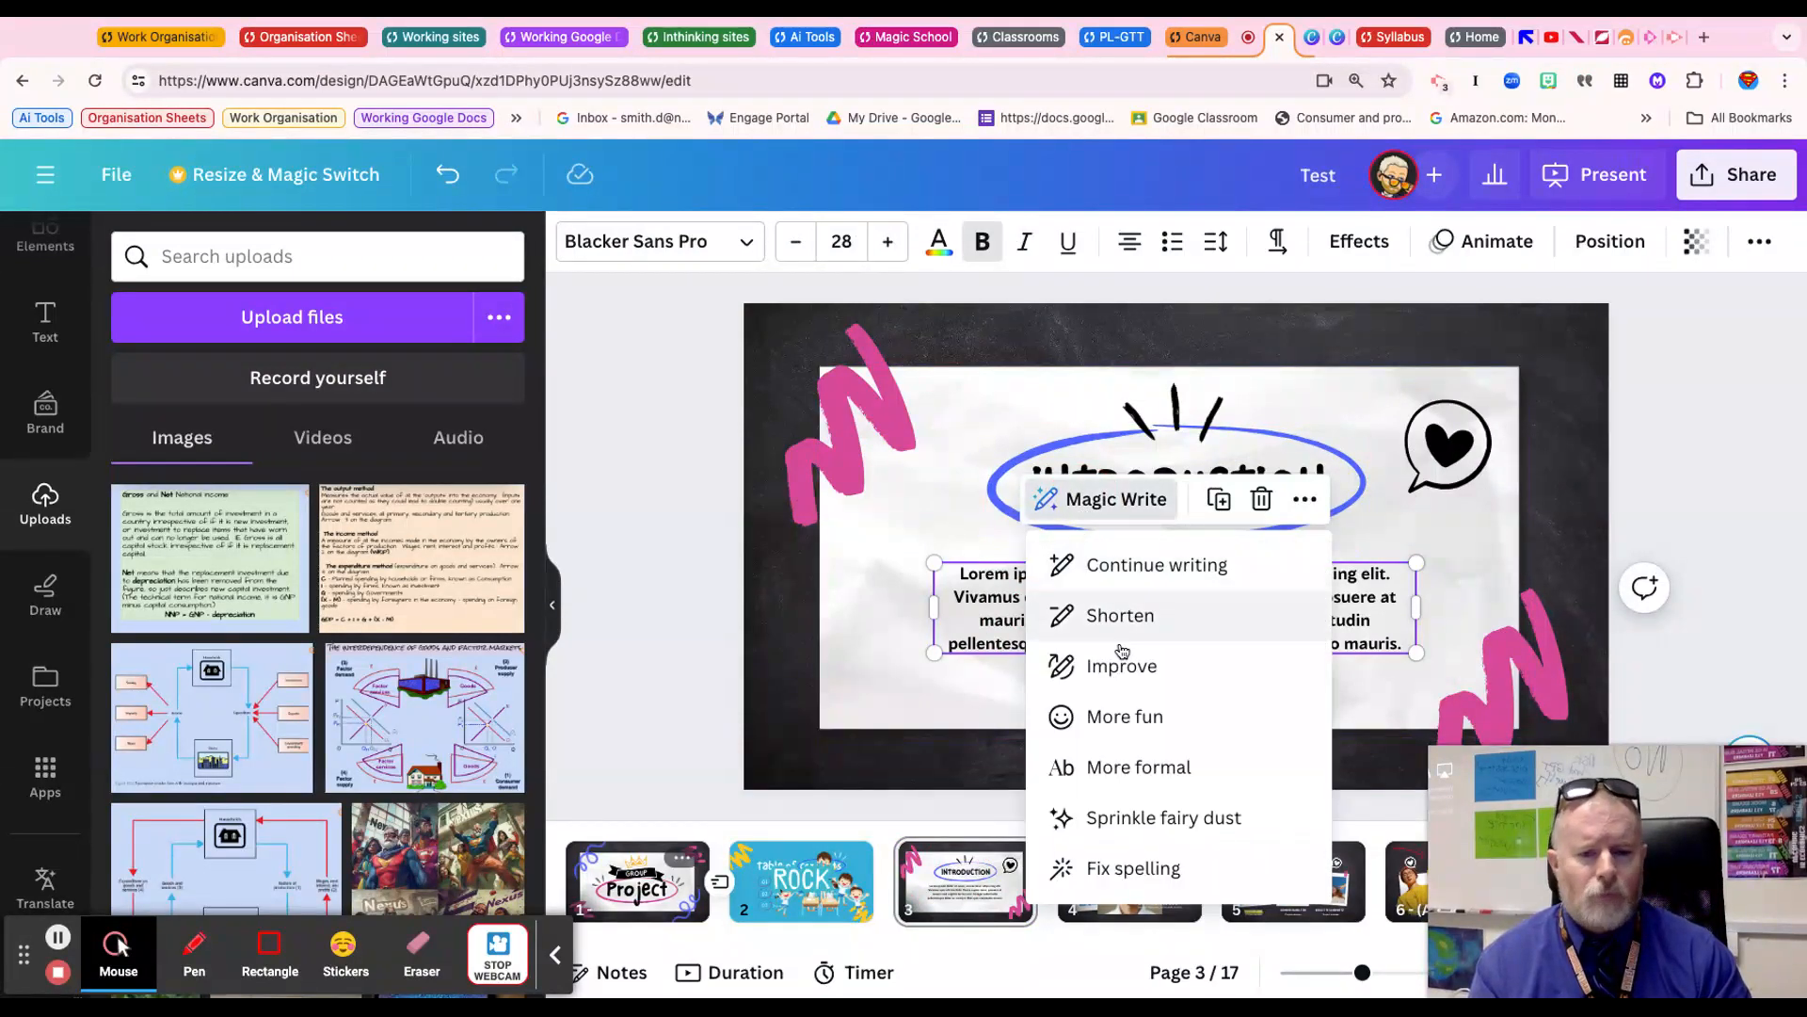
click(1123, 721)
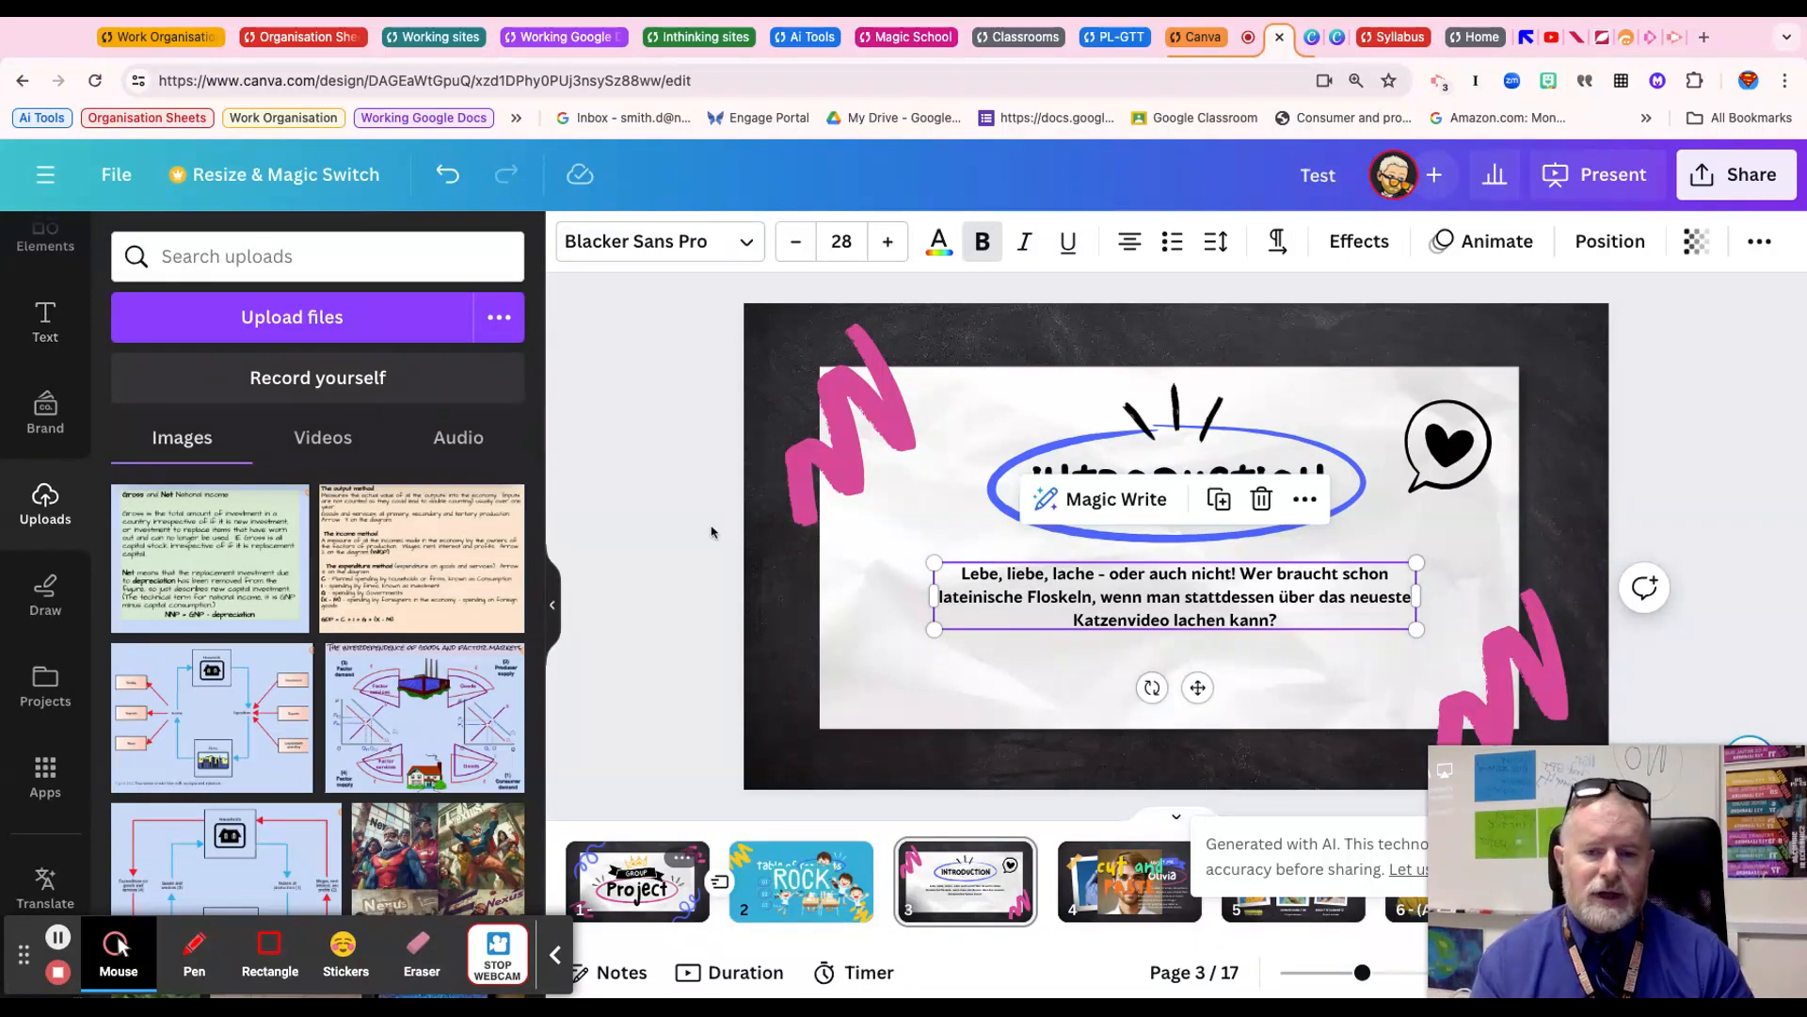
key(Page_Up)
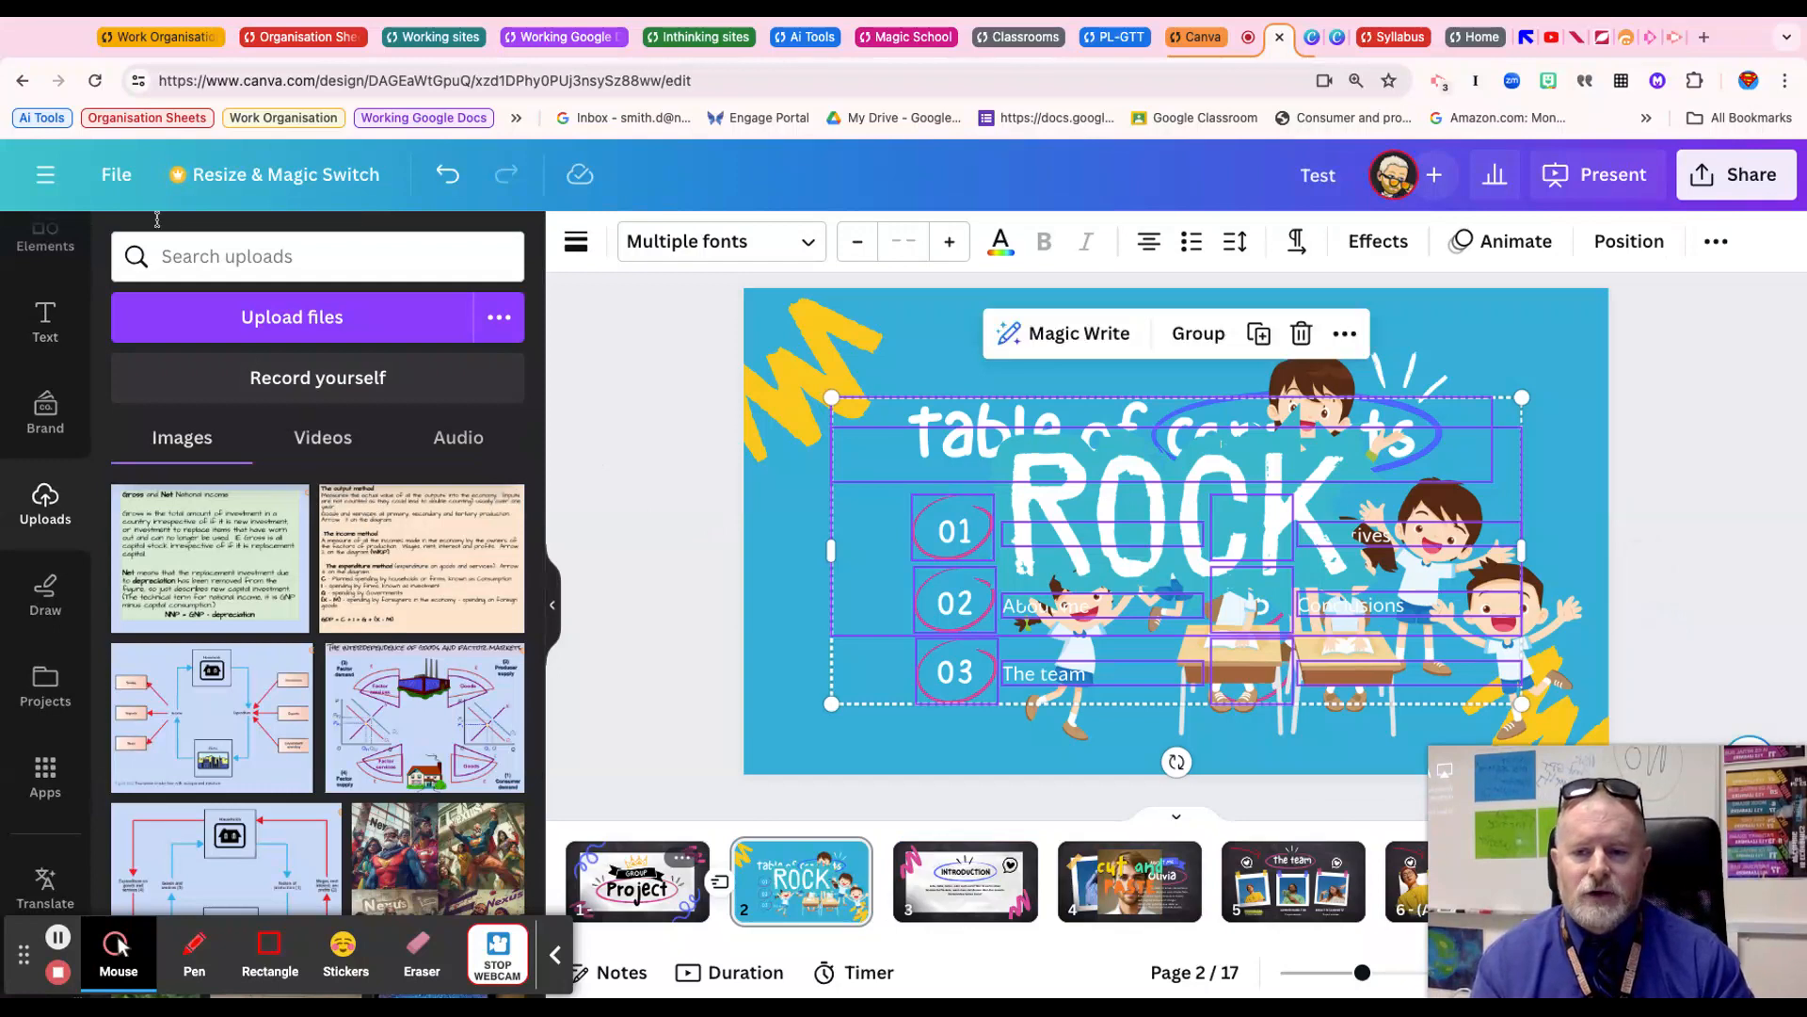
Return to the Canva home page and create a new blank Doc
click(44, 174)
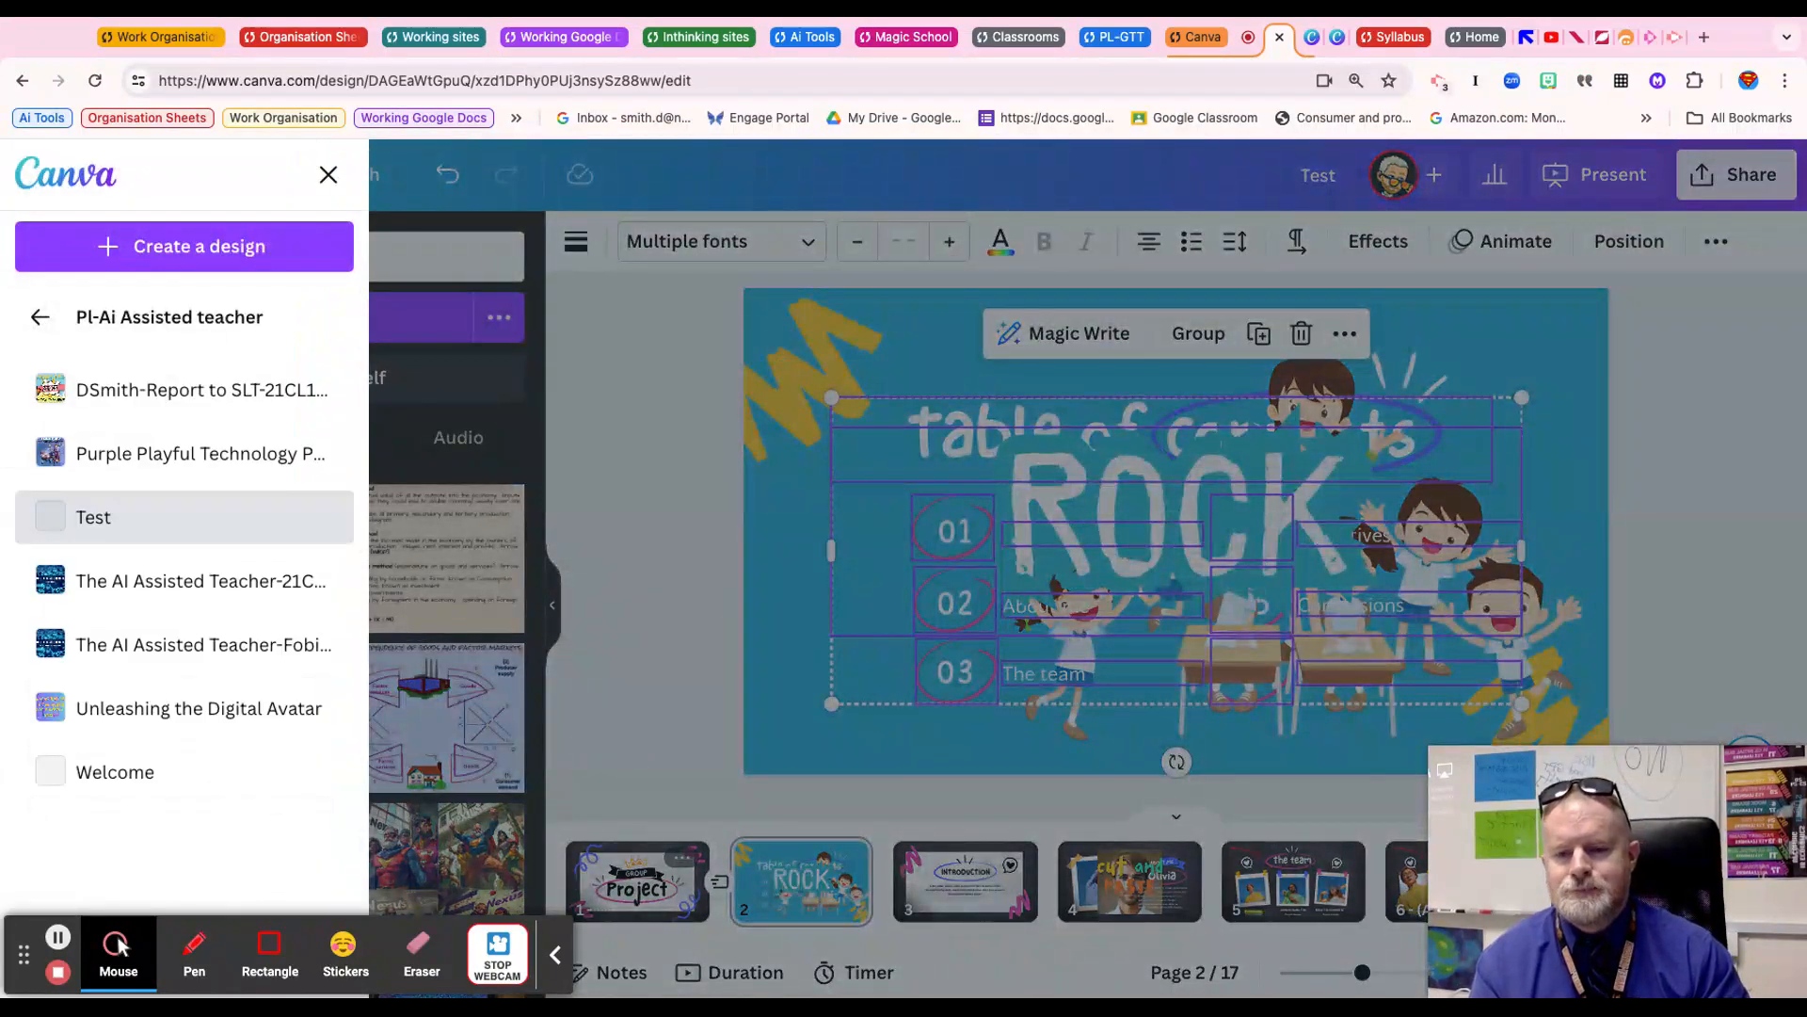
click(64, 179)
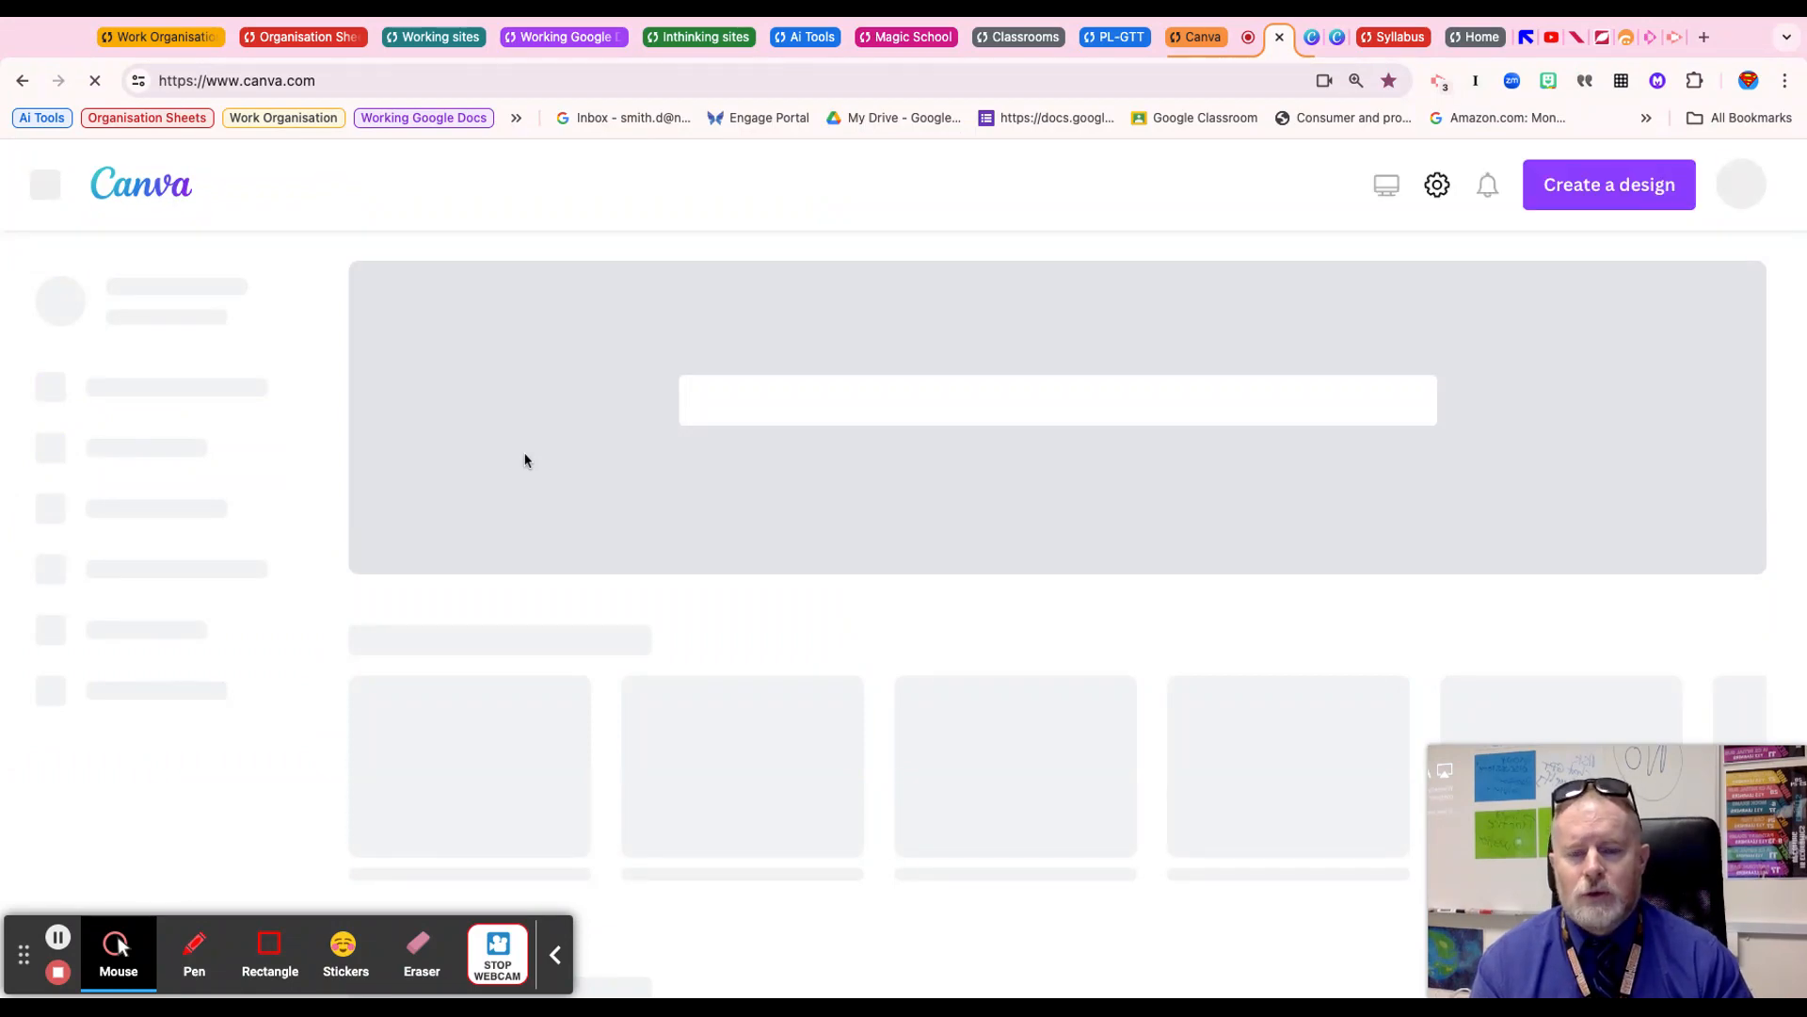
scroll(576, 630, down, 2)
scroll(576, 630, down, 1)
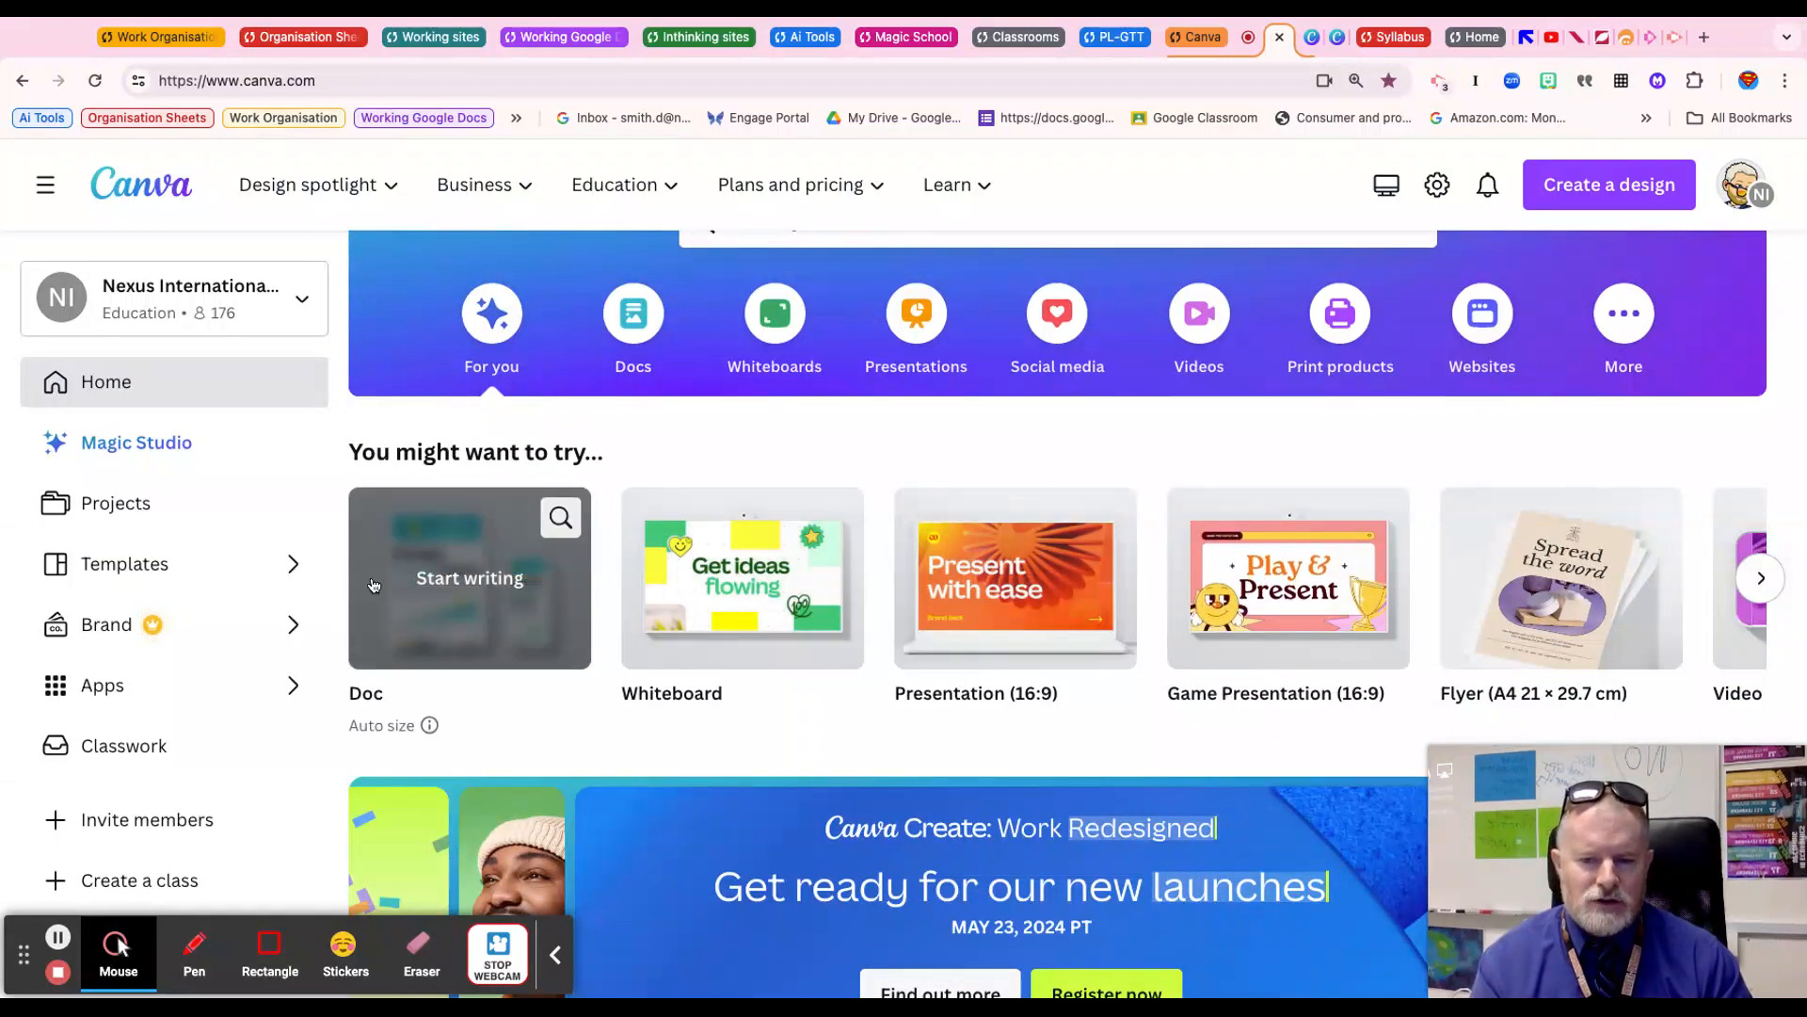
click(442, 608)
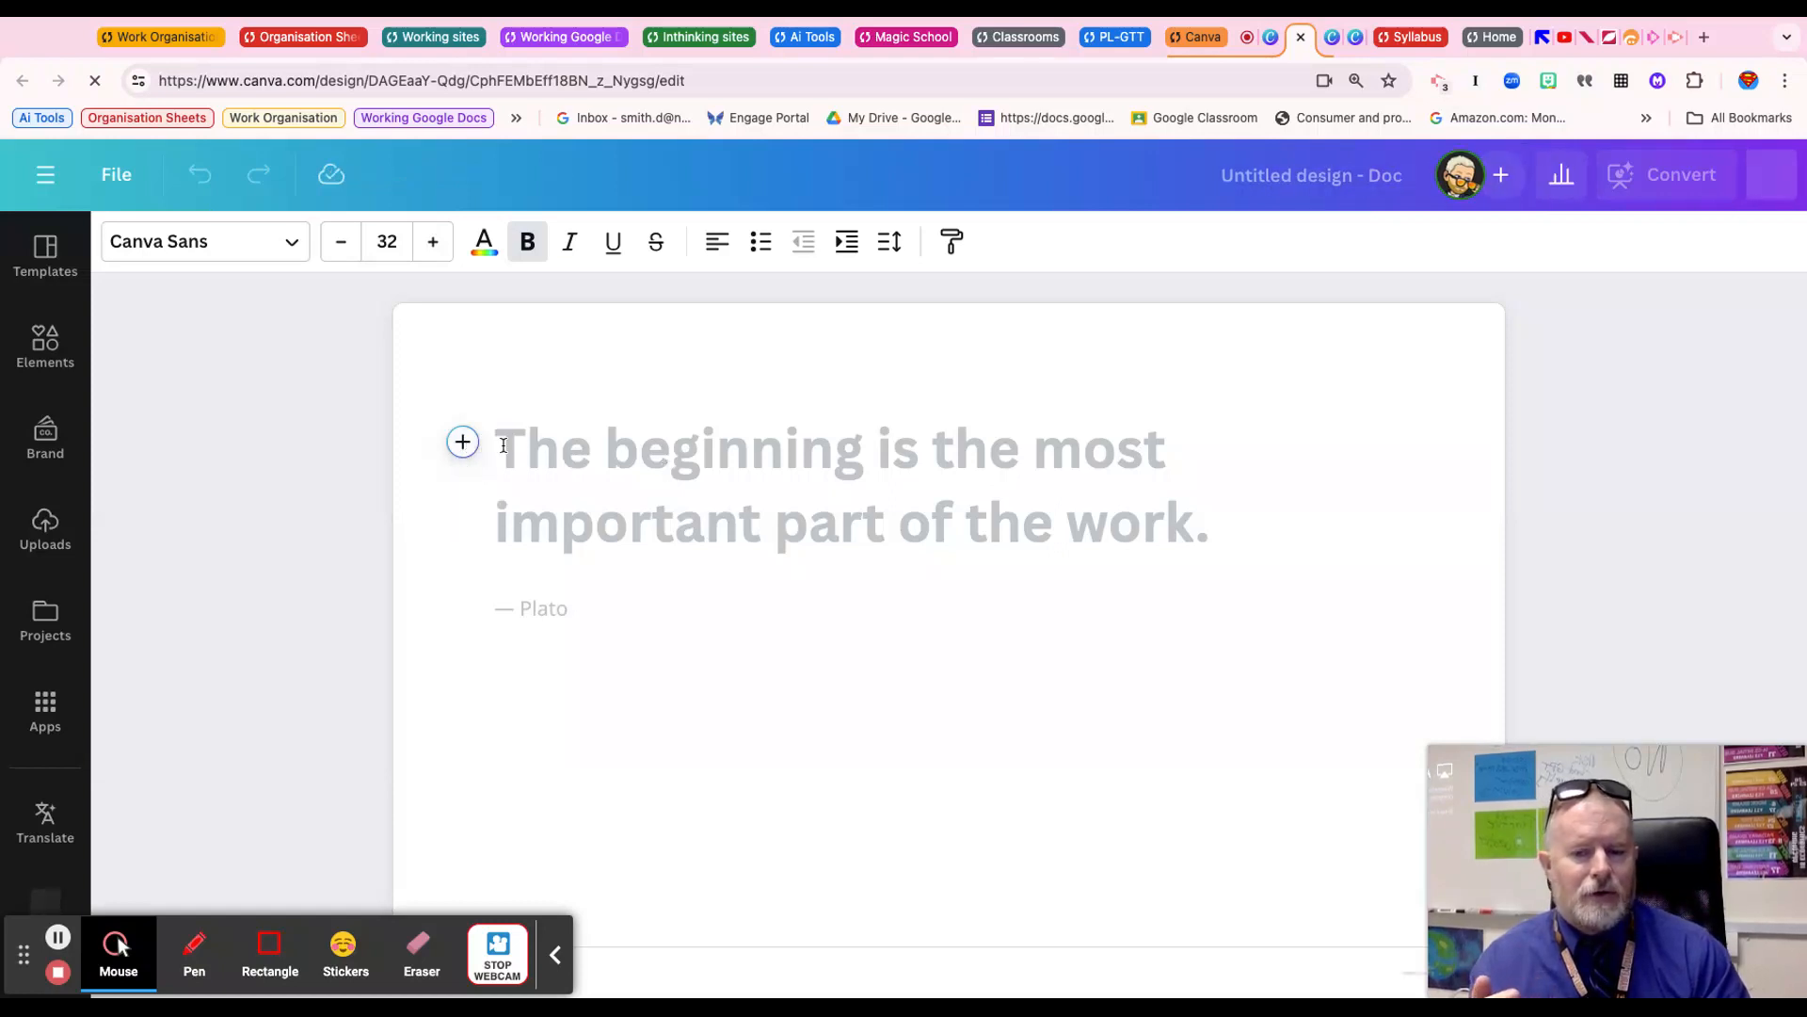
Generate text with Magic Write from the prompt "The features of a triangle" and insert it into the document
click(462, 442)
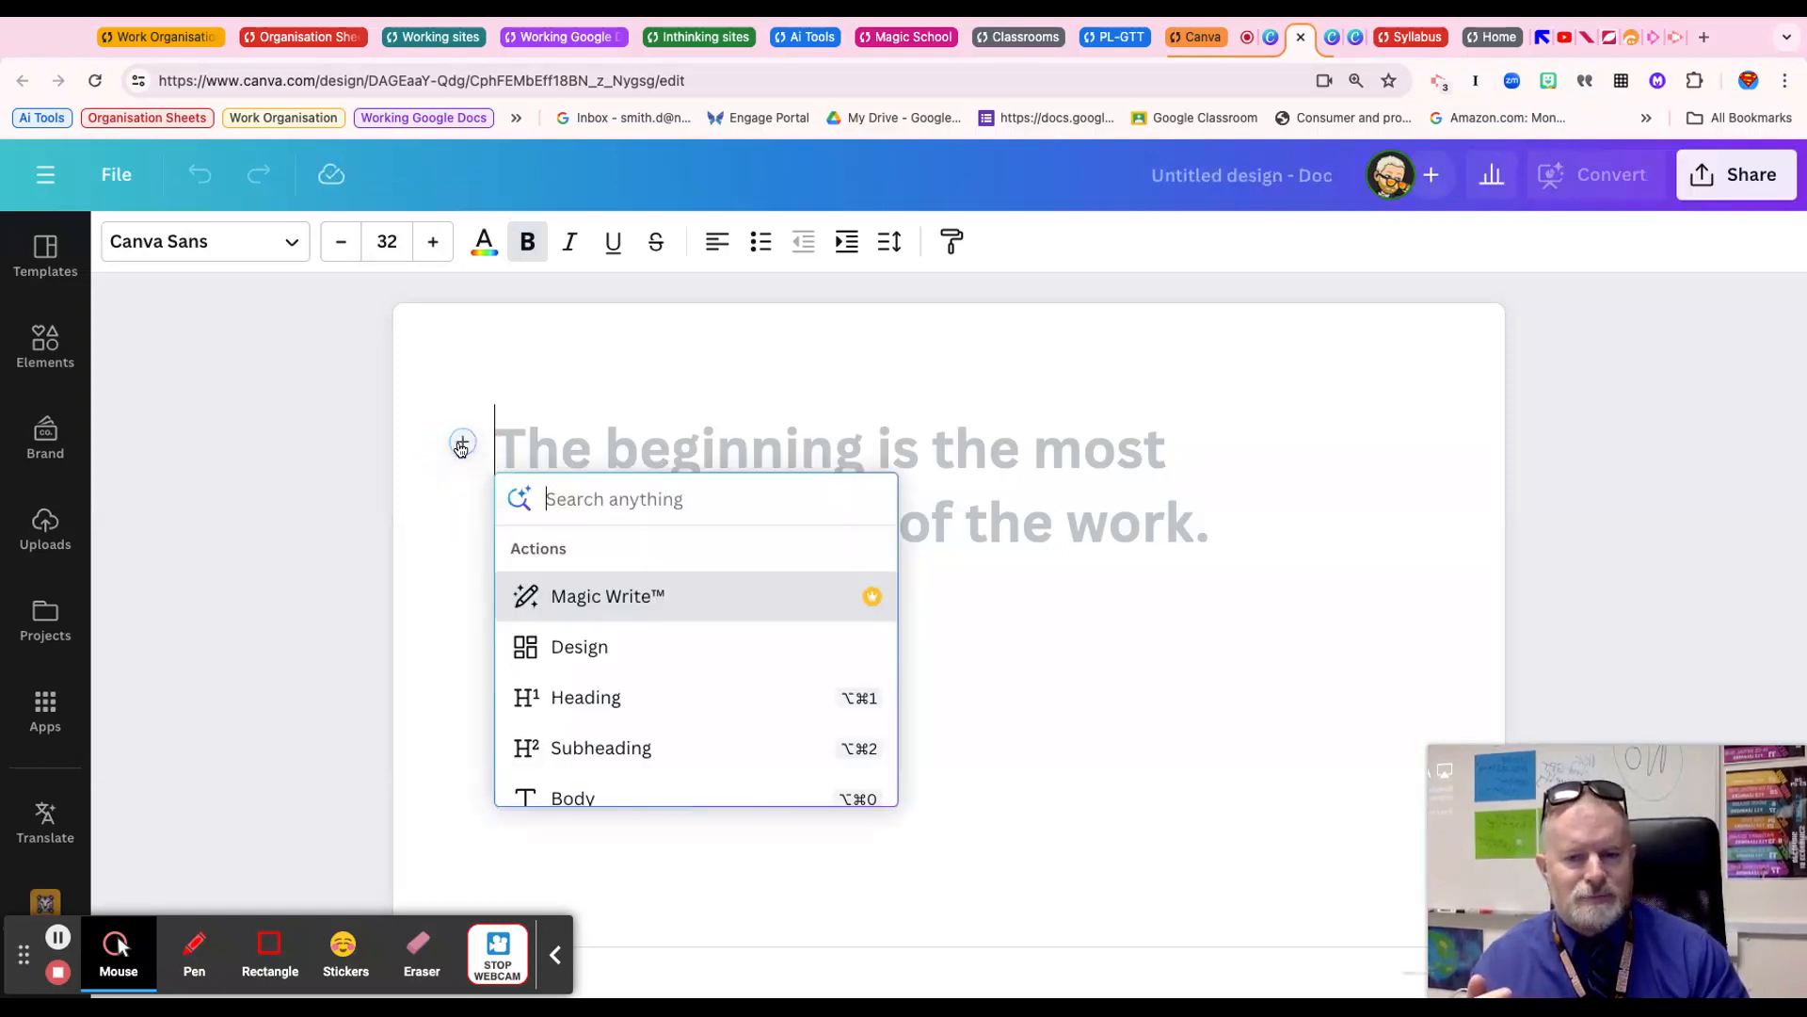
click(633, 606)
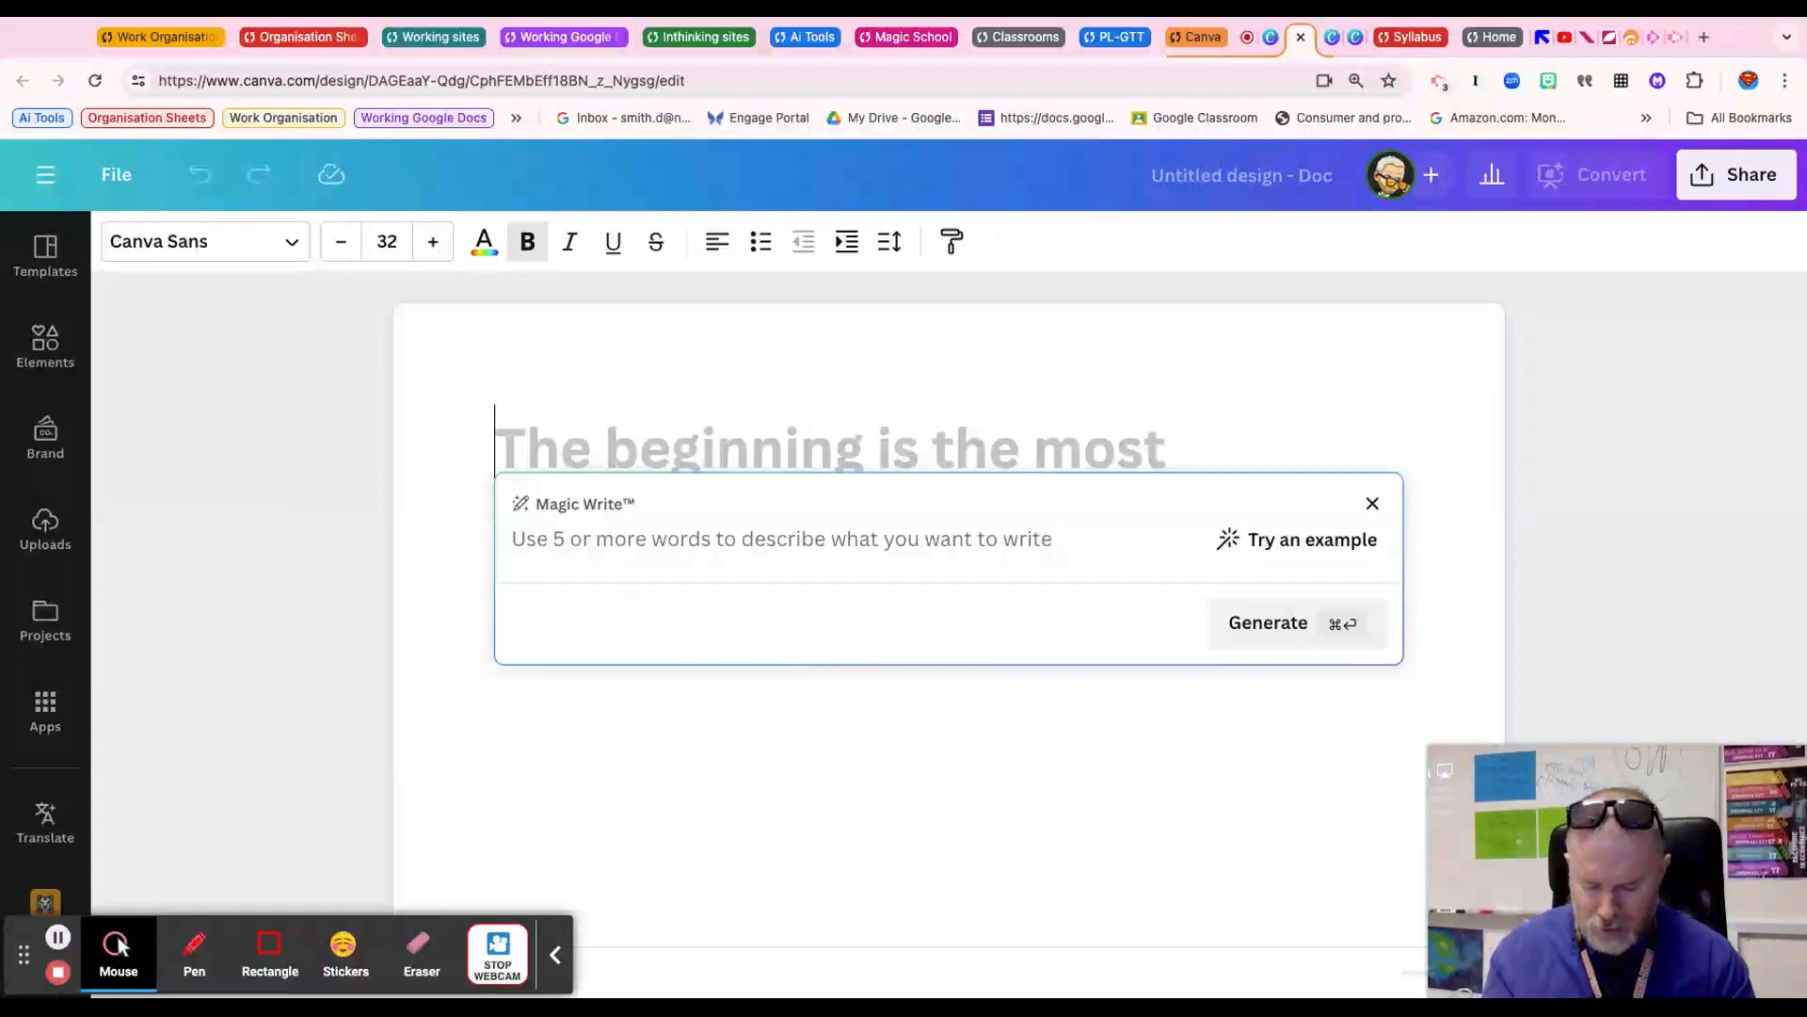
text(The features of )
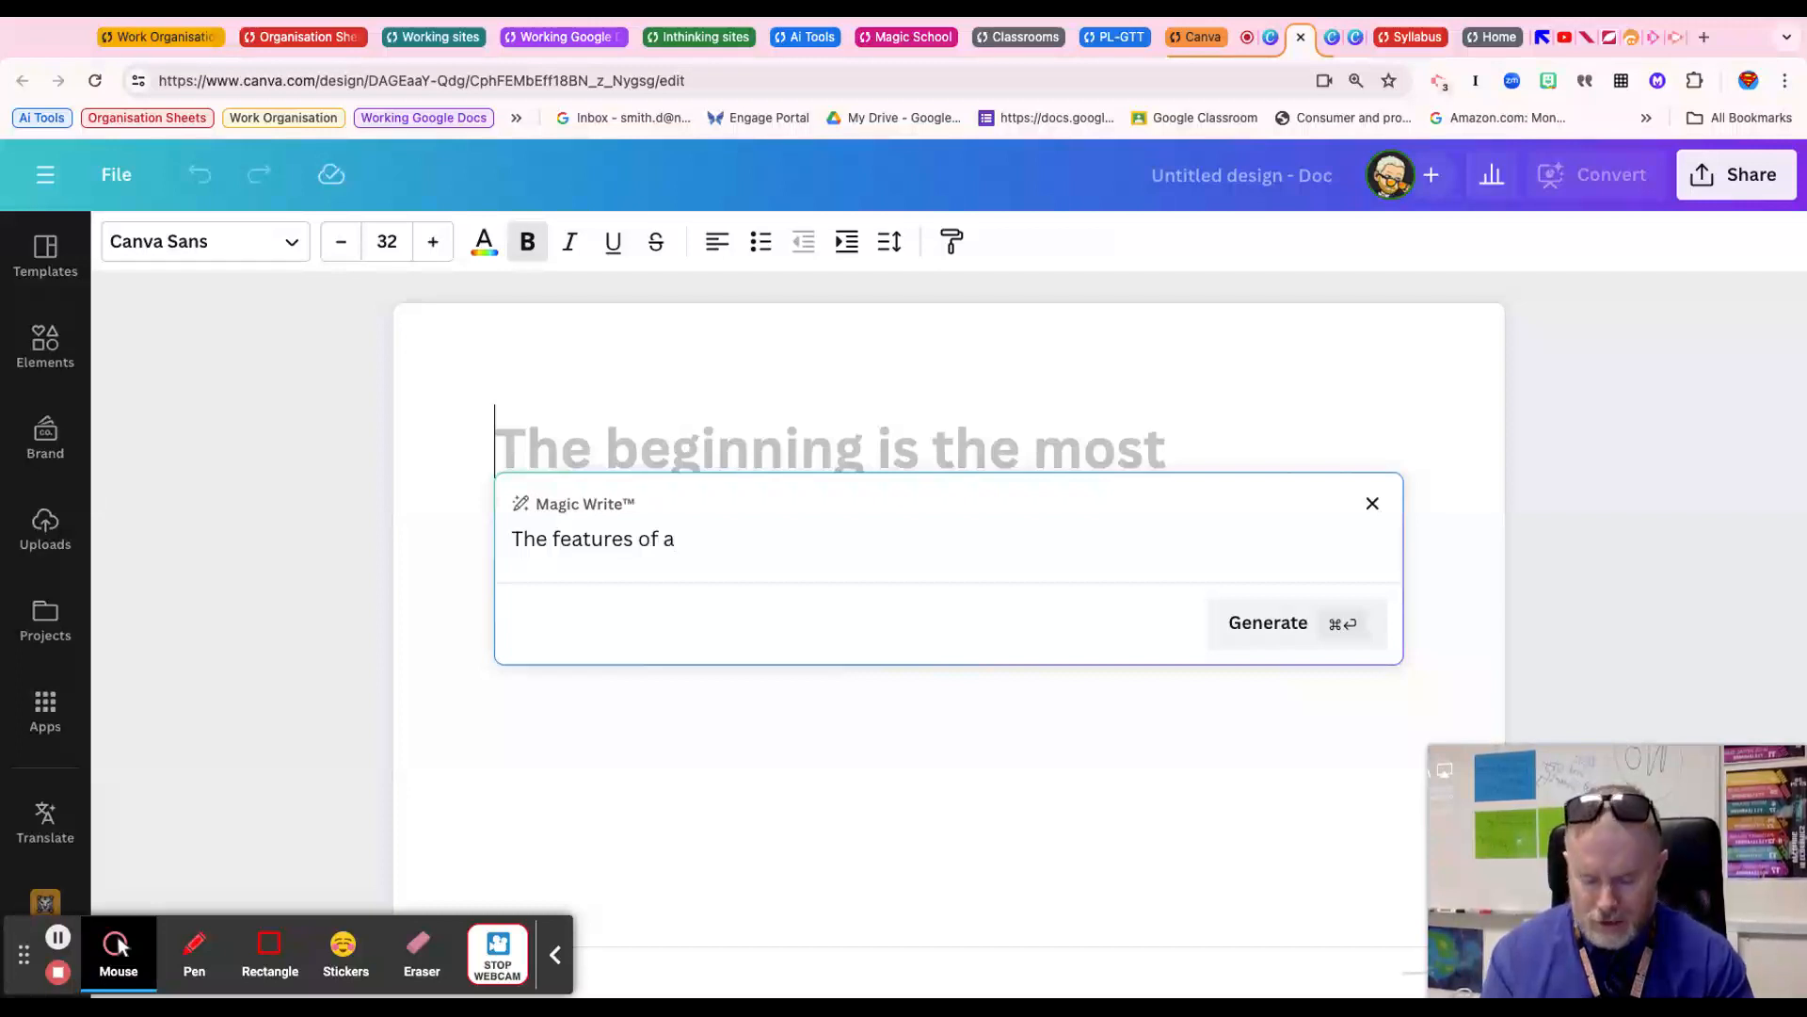
text(a trian)
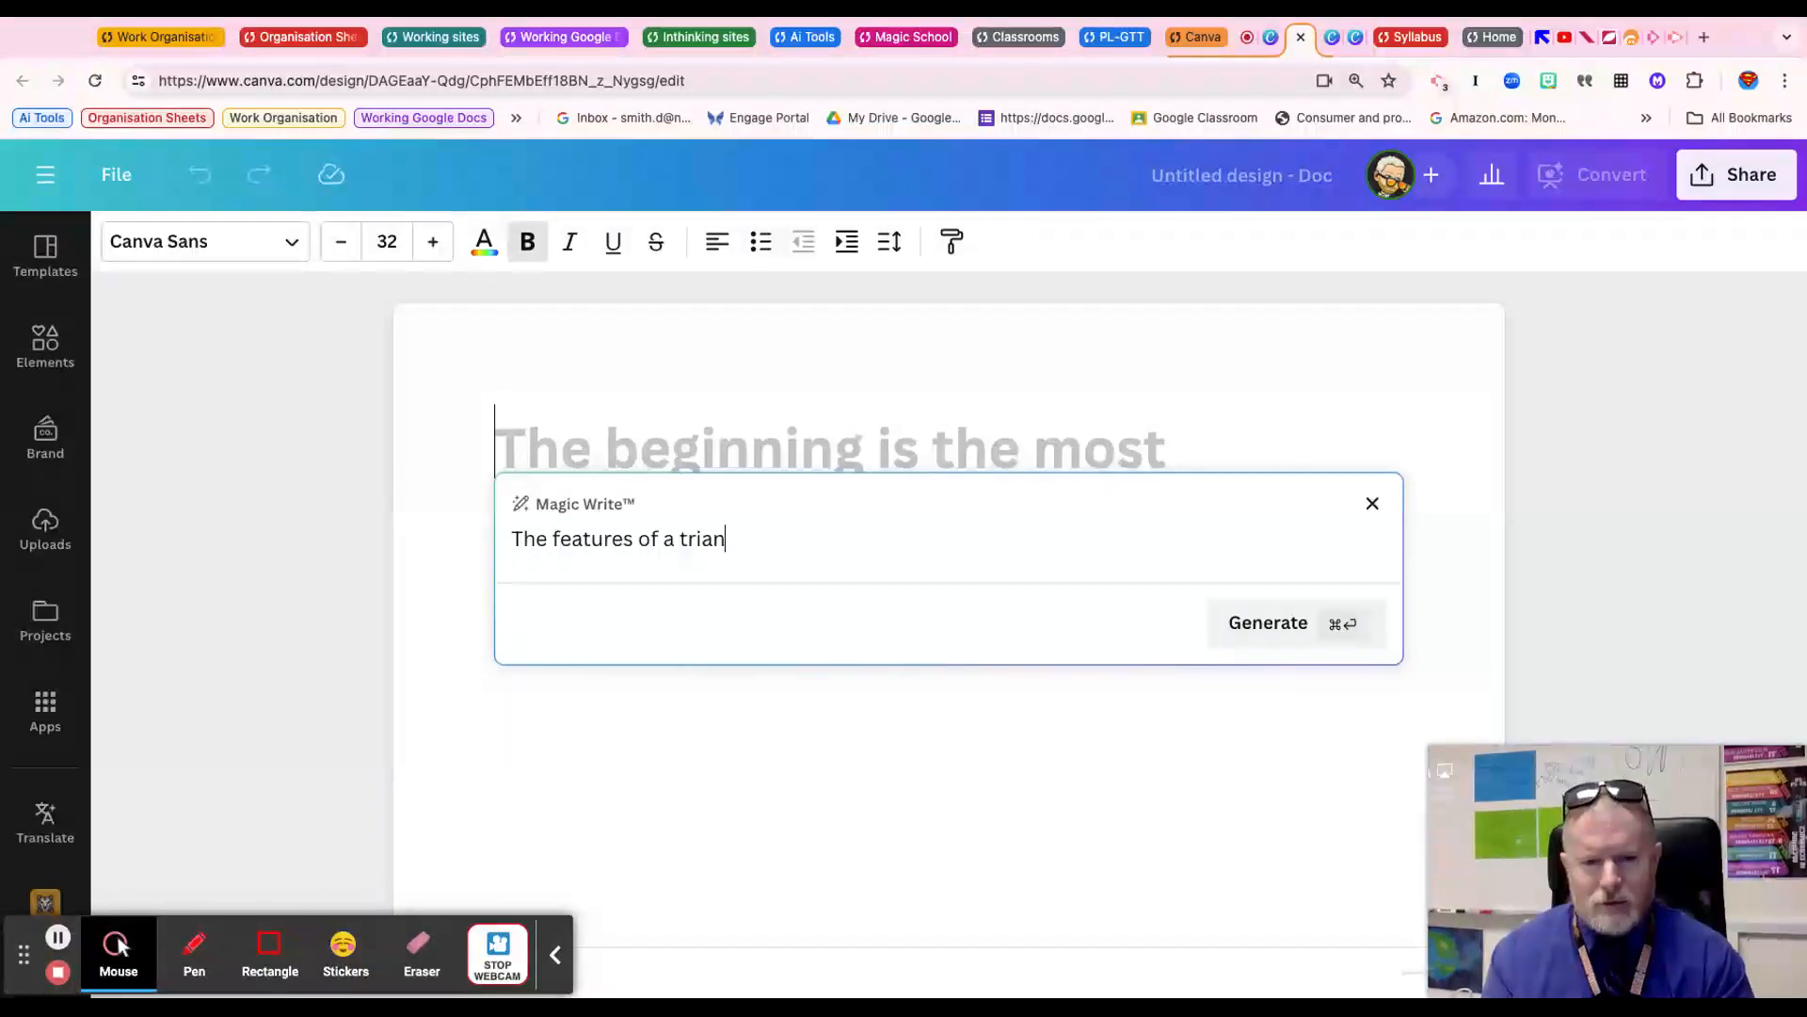
text(gle)
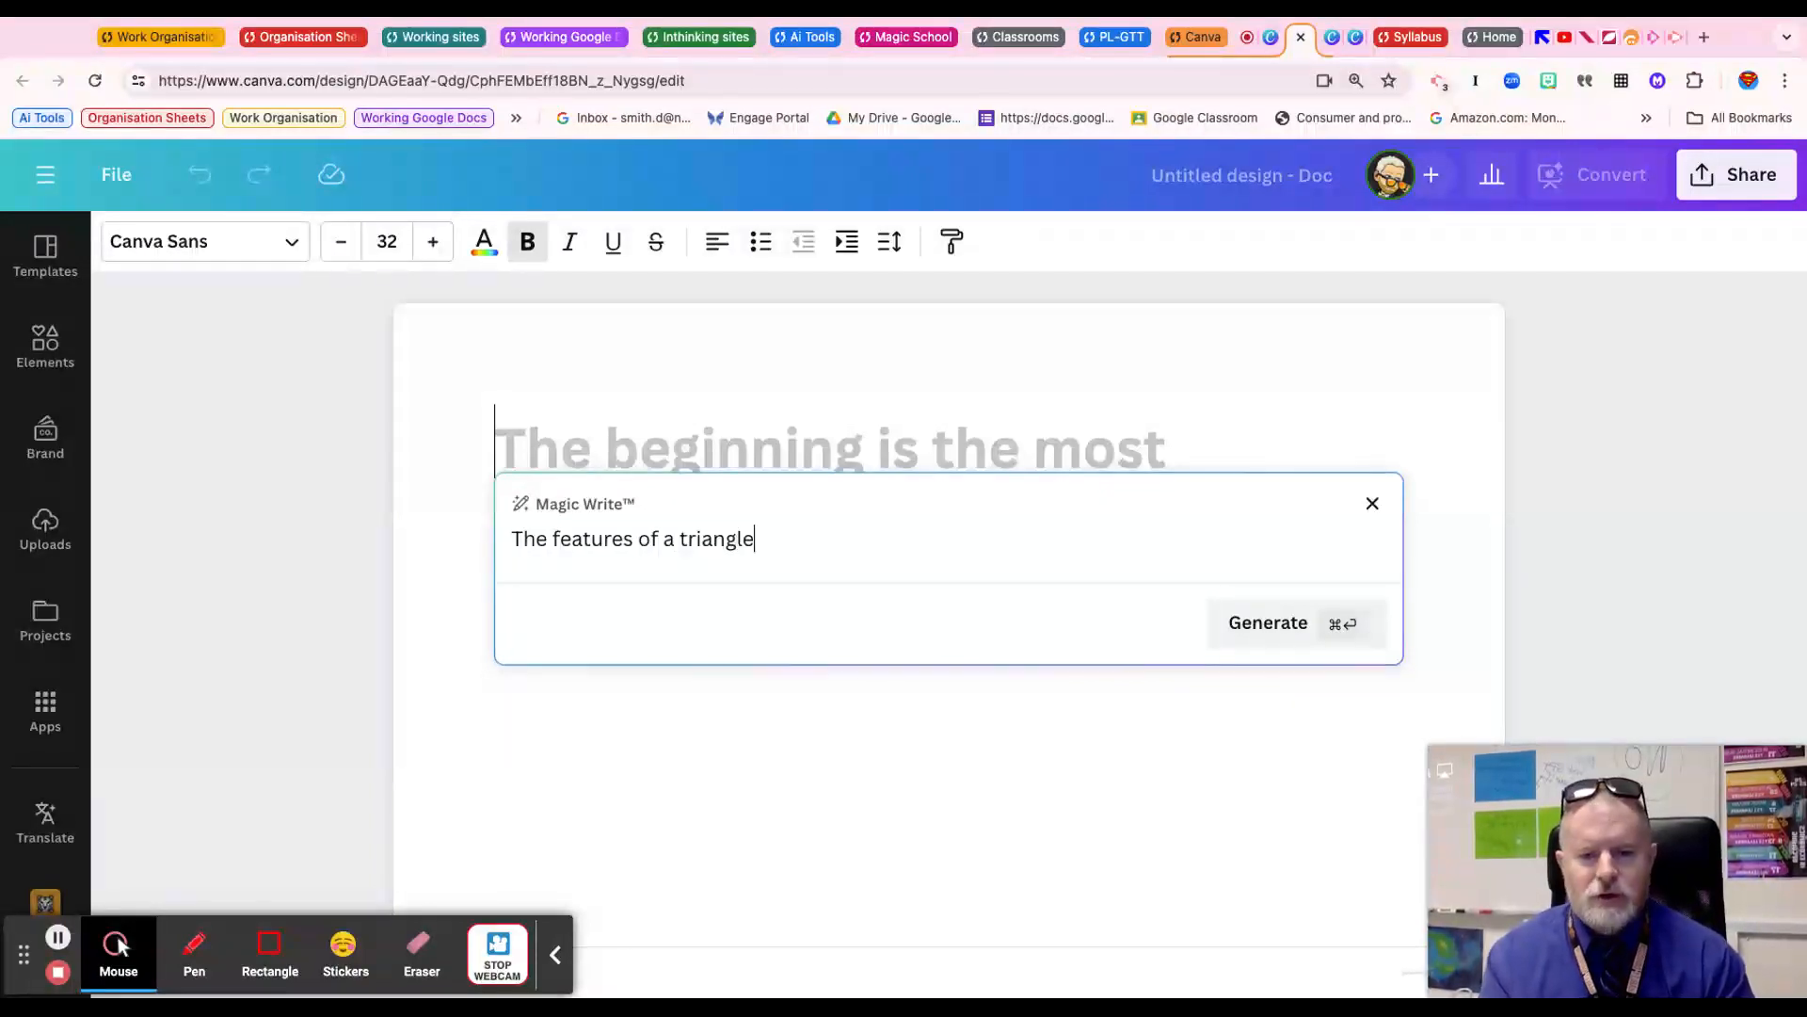
click(1252, 623)
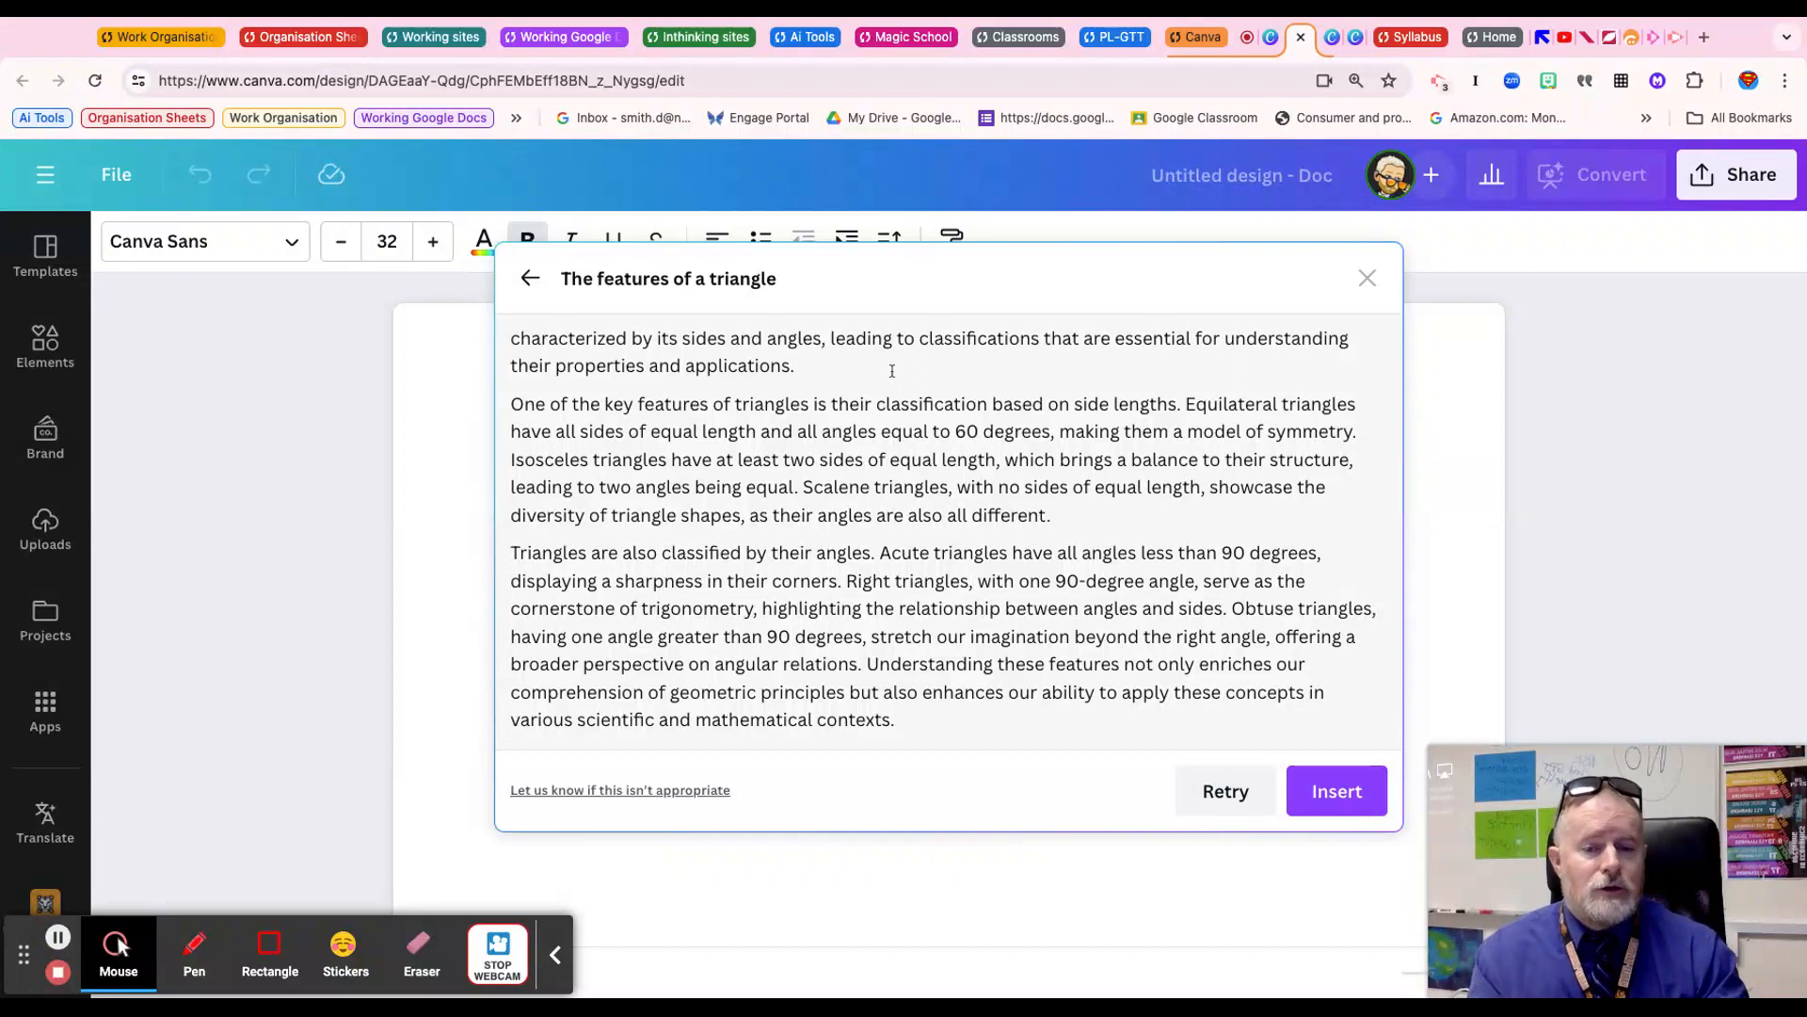
click(1344, 789)
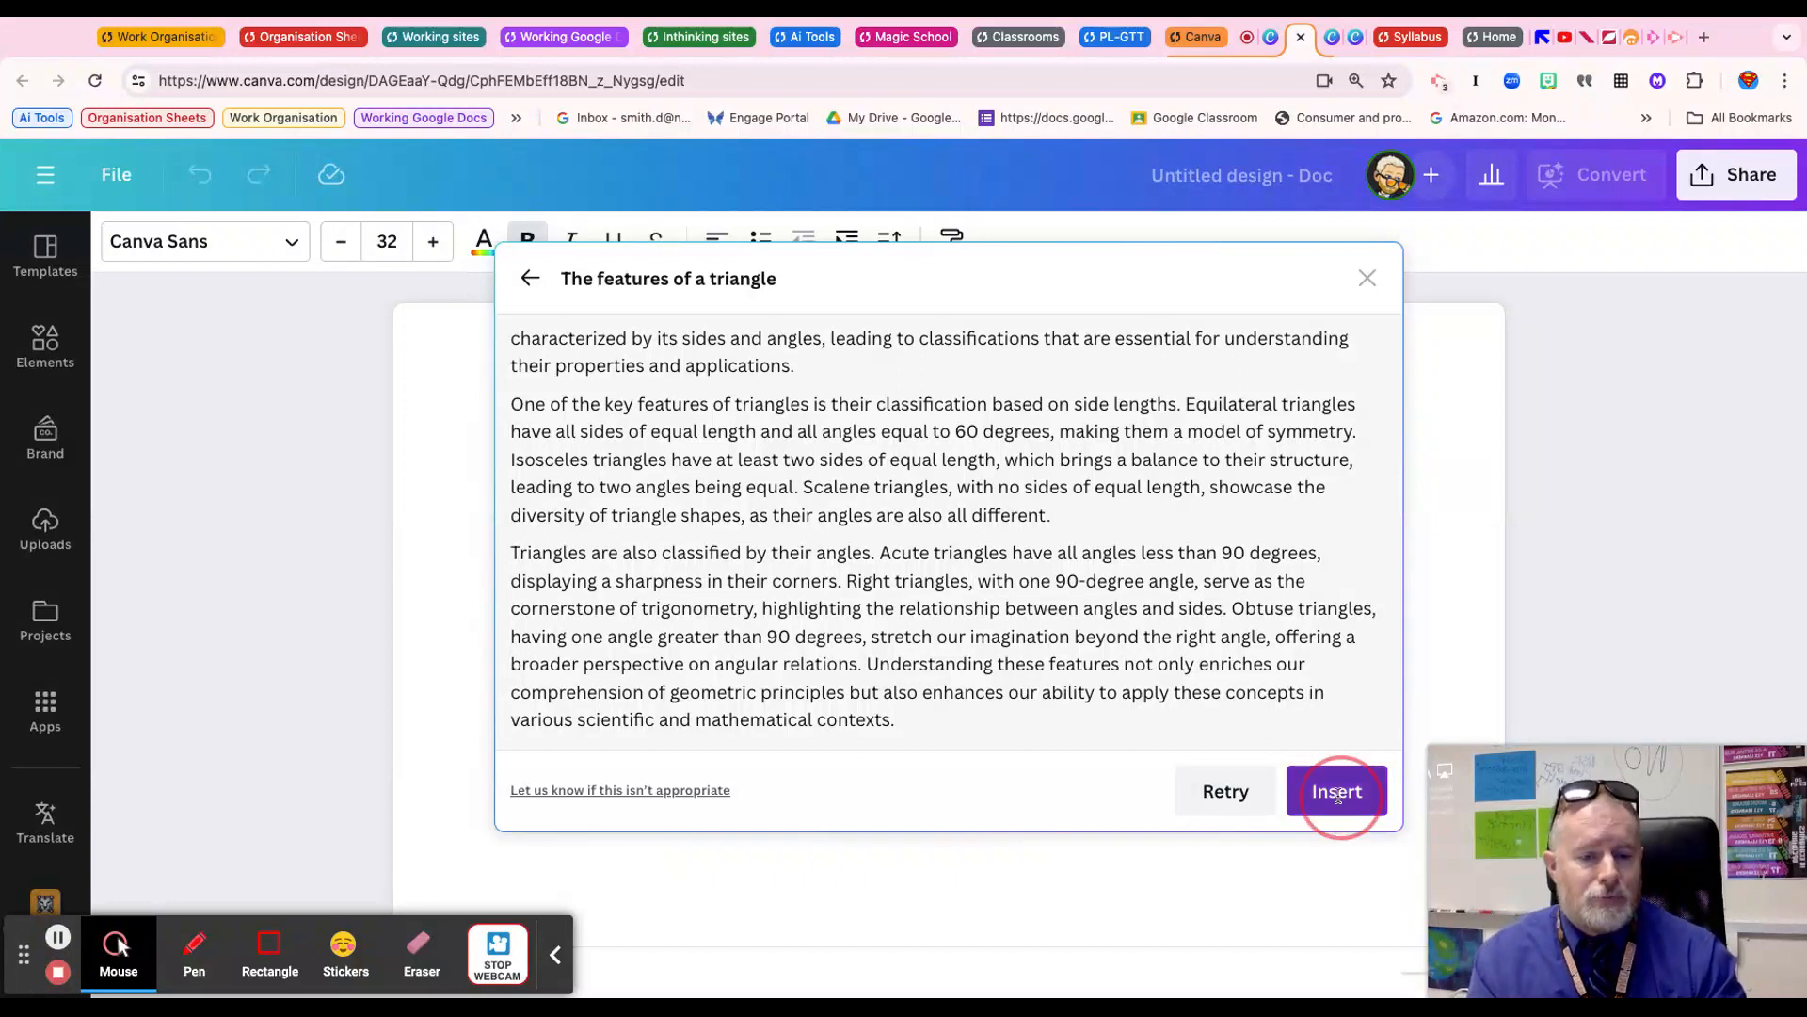
Read through the inserted paragraphs on the features of triangles, from the introduction to the classification by angles
scroll(968, 669, down, 4)
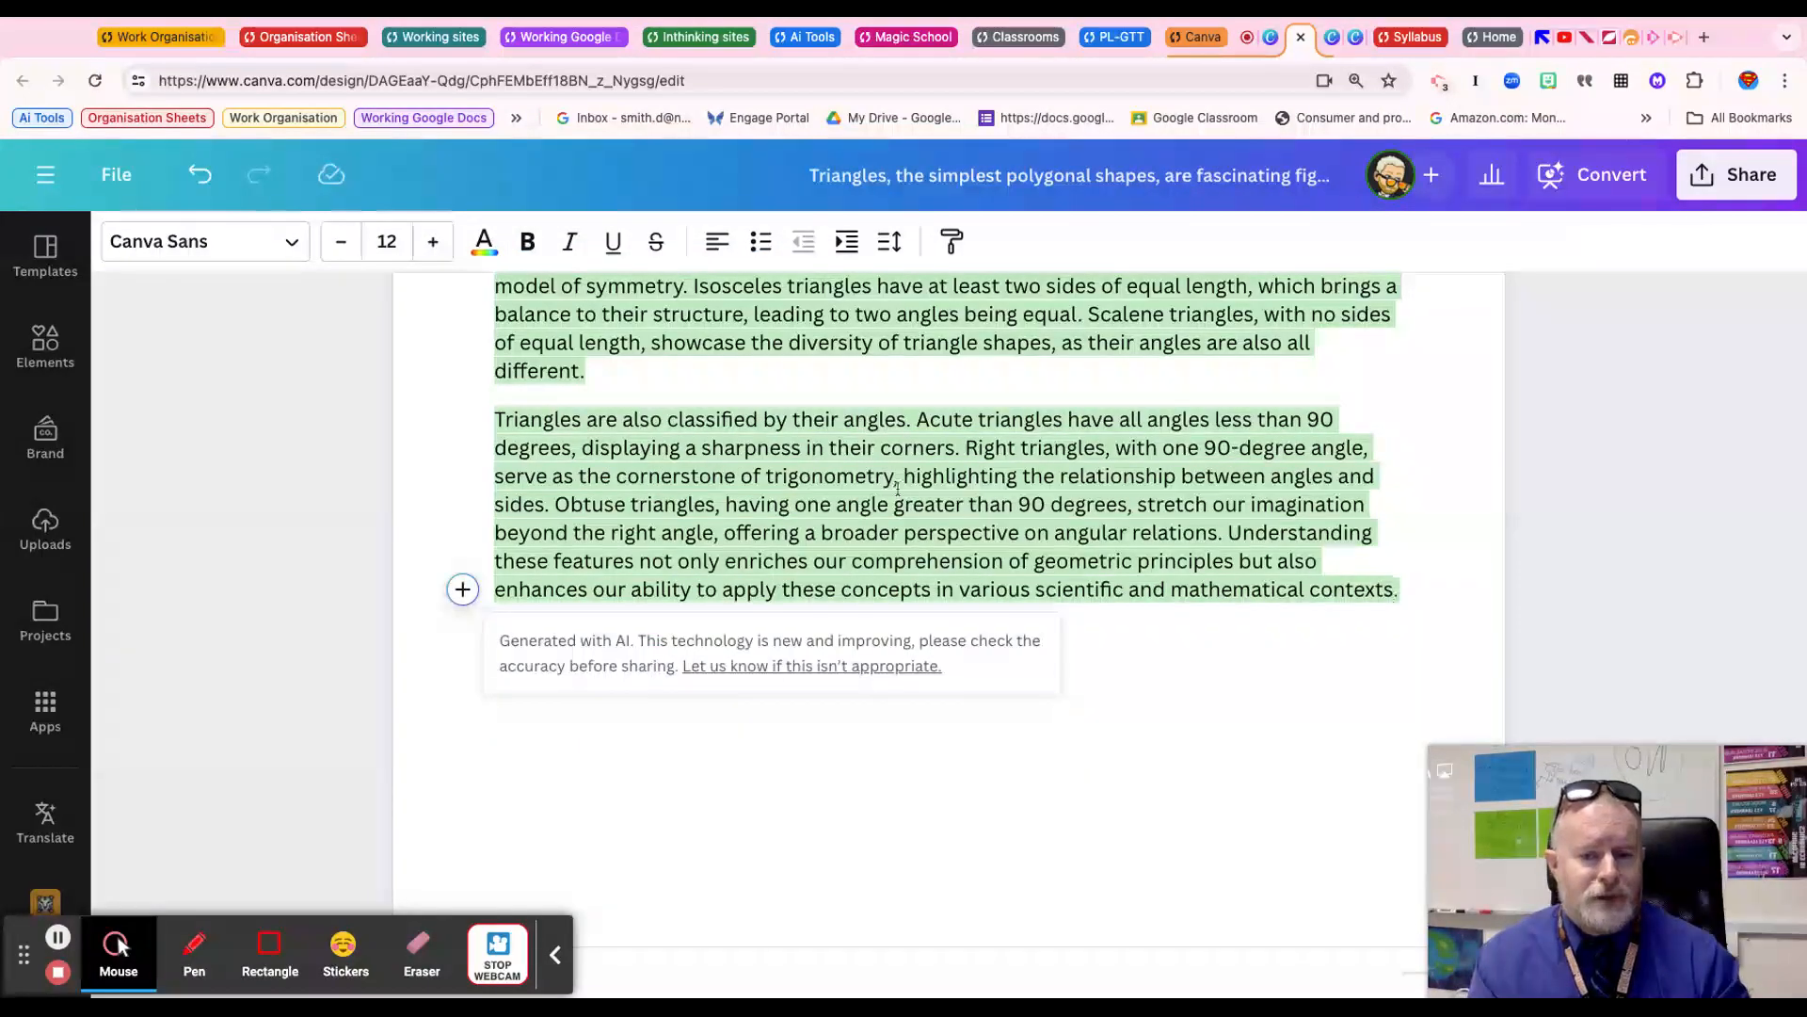
scroll(969, 539, up, 2)
scroll(968, 540, up, 2)
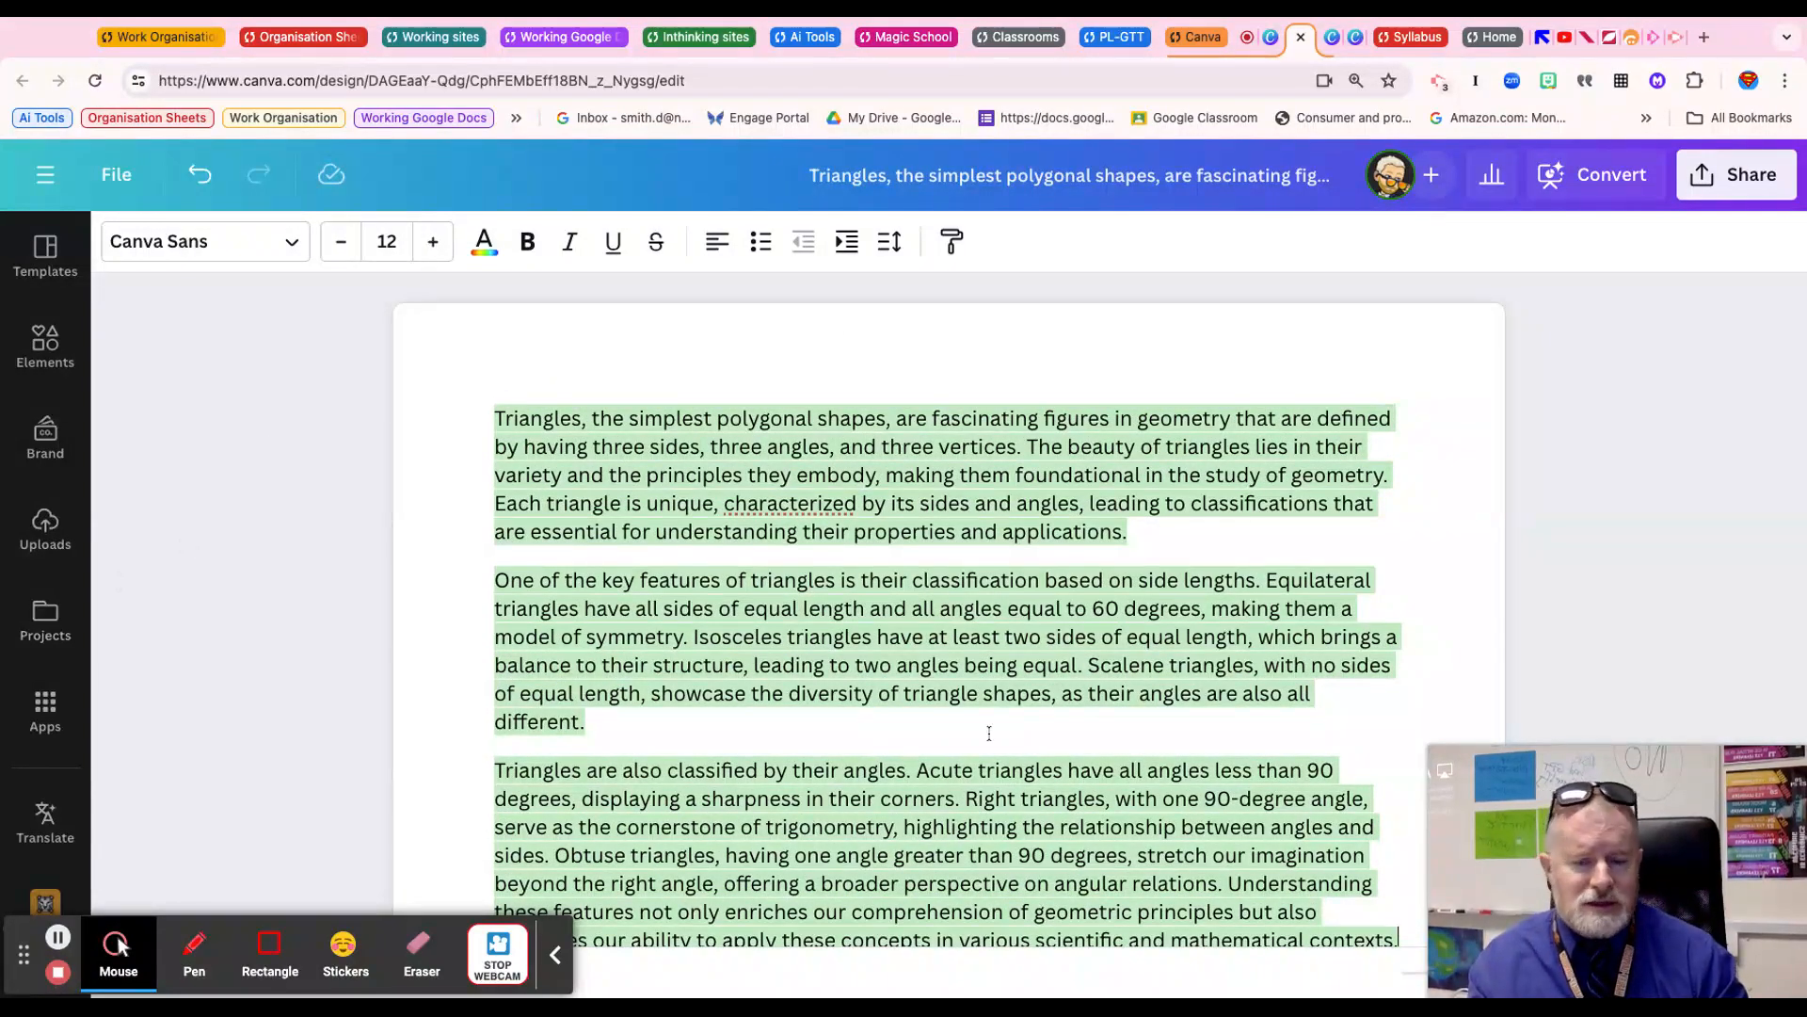
scroll(917, 515, down, 3)
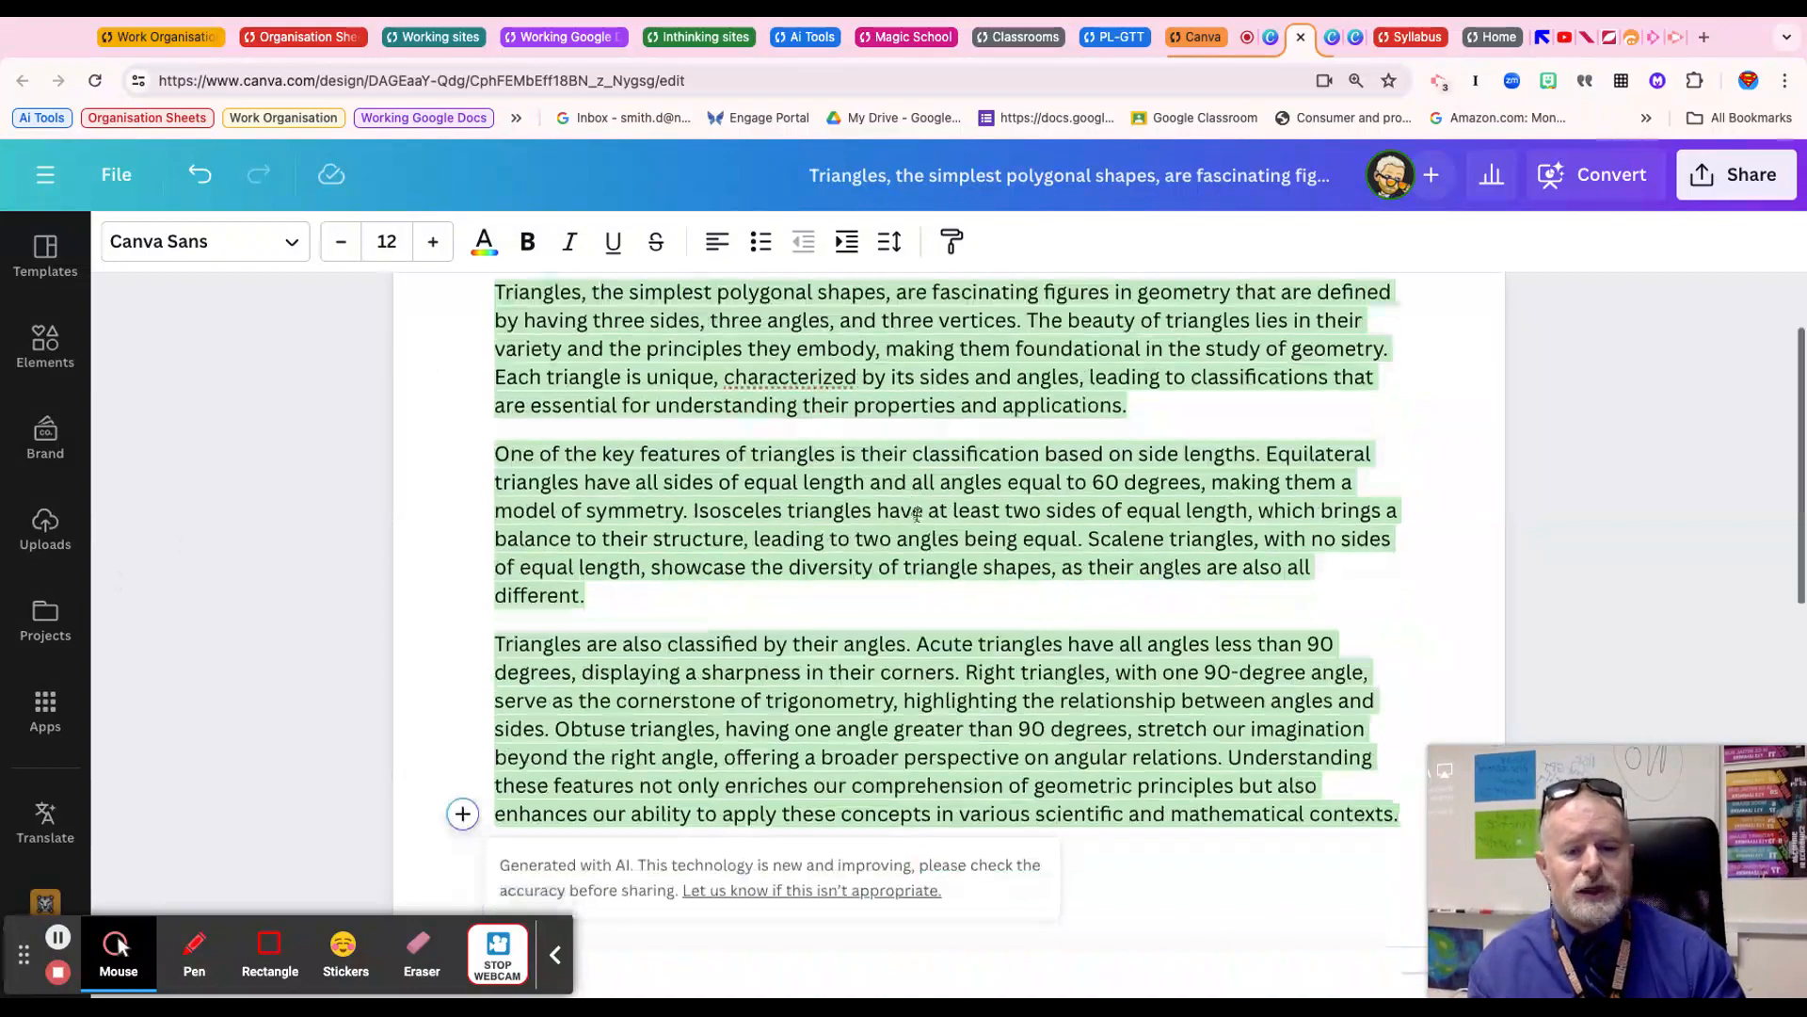
scroll(916, 518, up, 2)
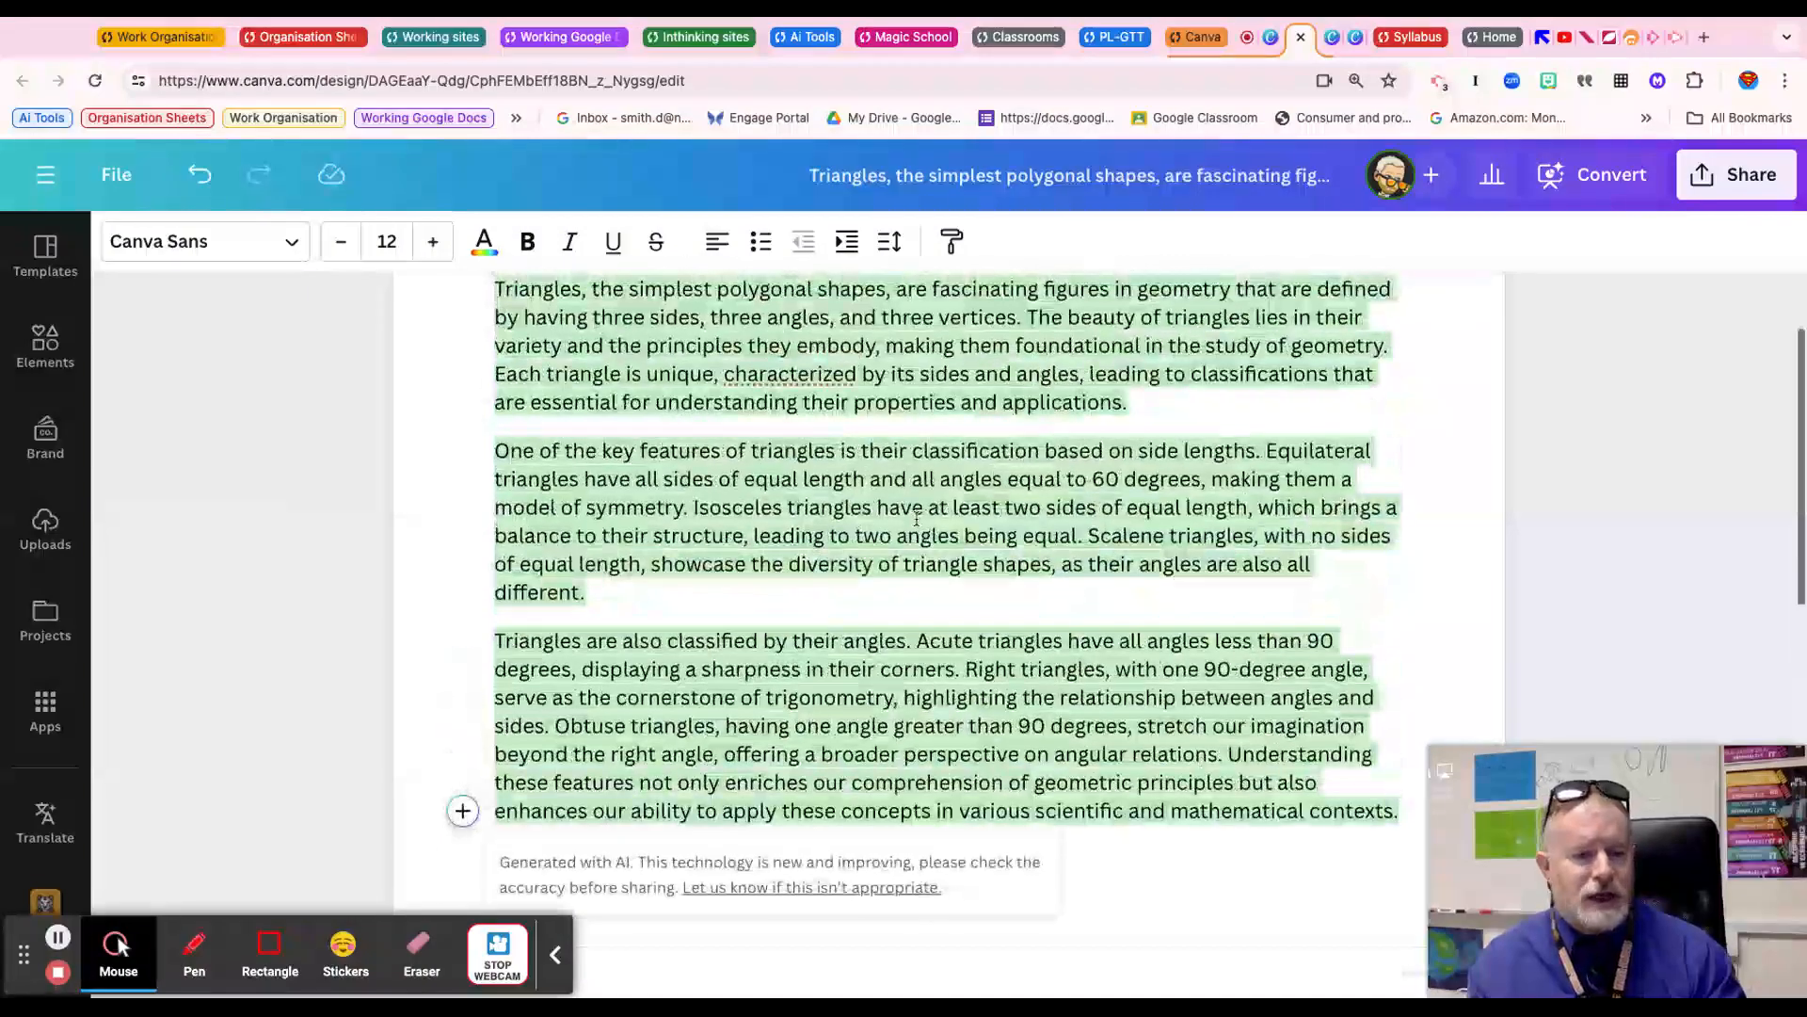
scroll(917, 518, up, 1)
scroll(917, 518, down, 1)
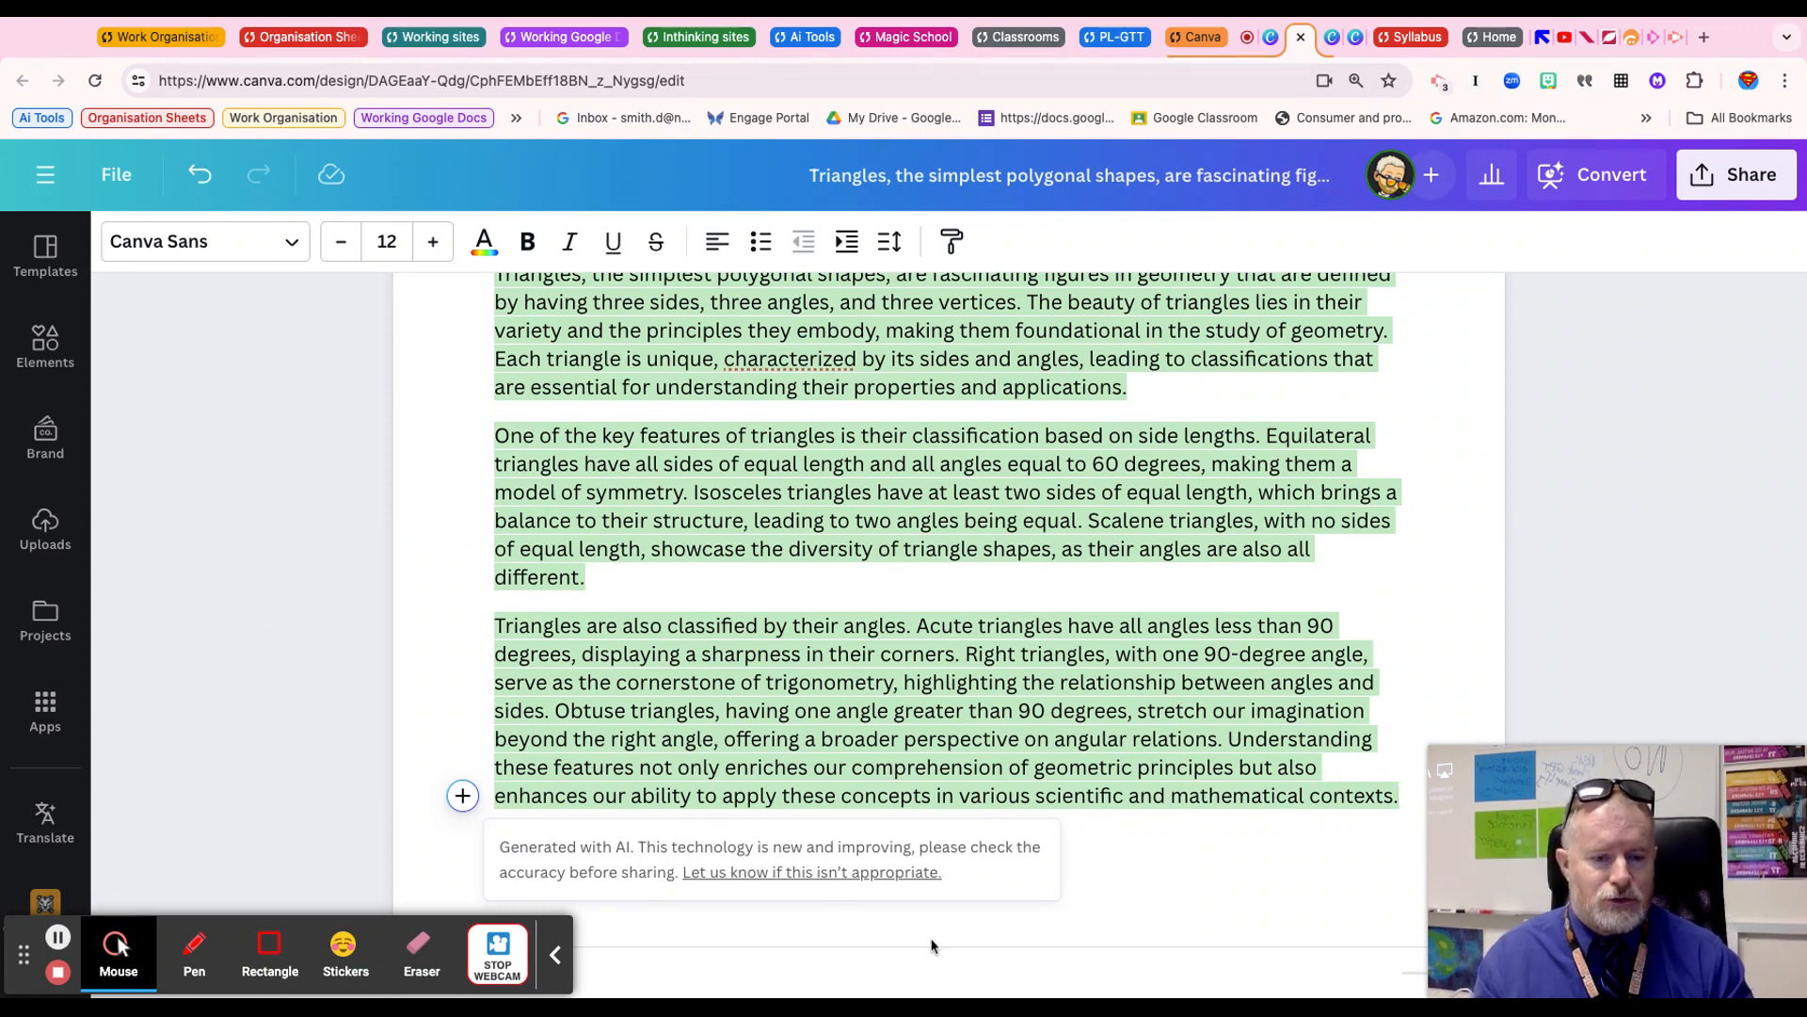
mouse_move(1561, 900)
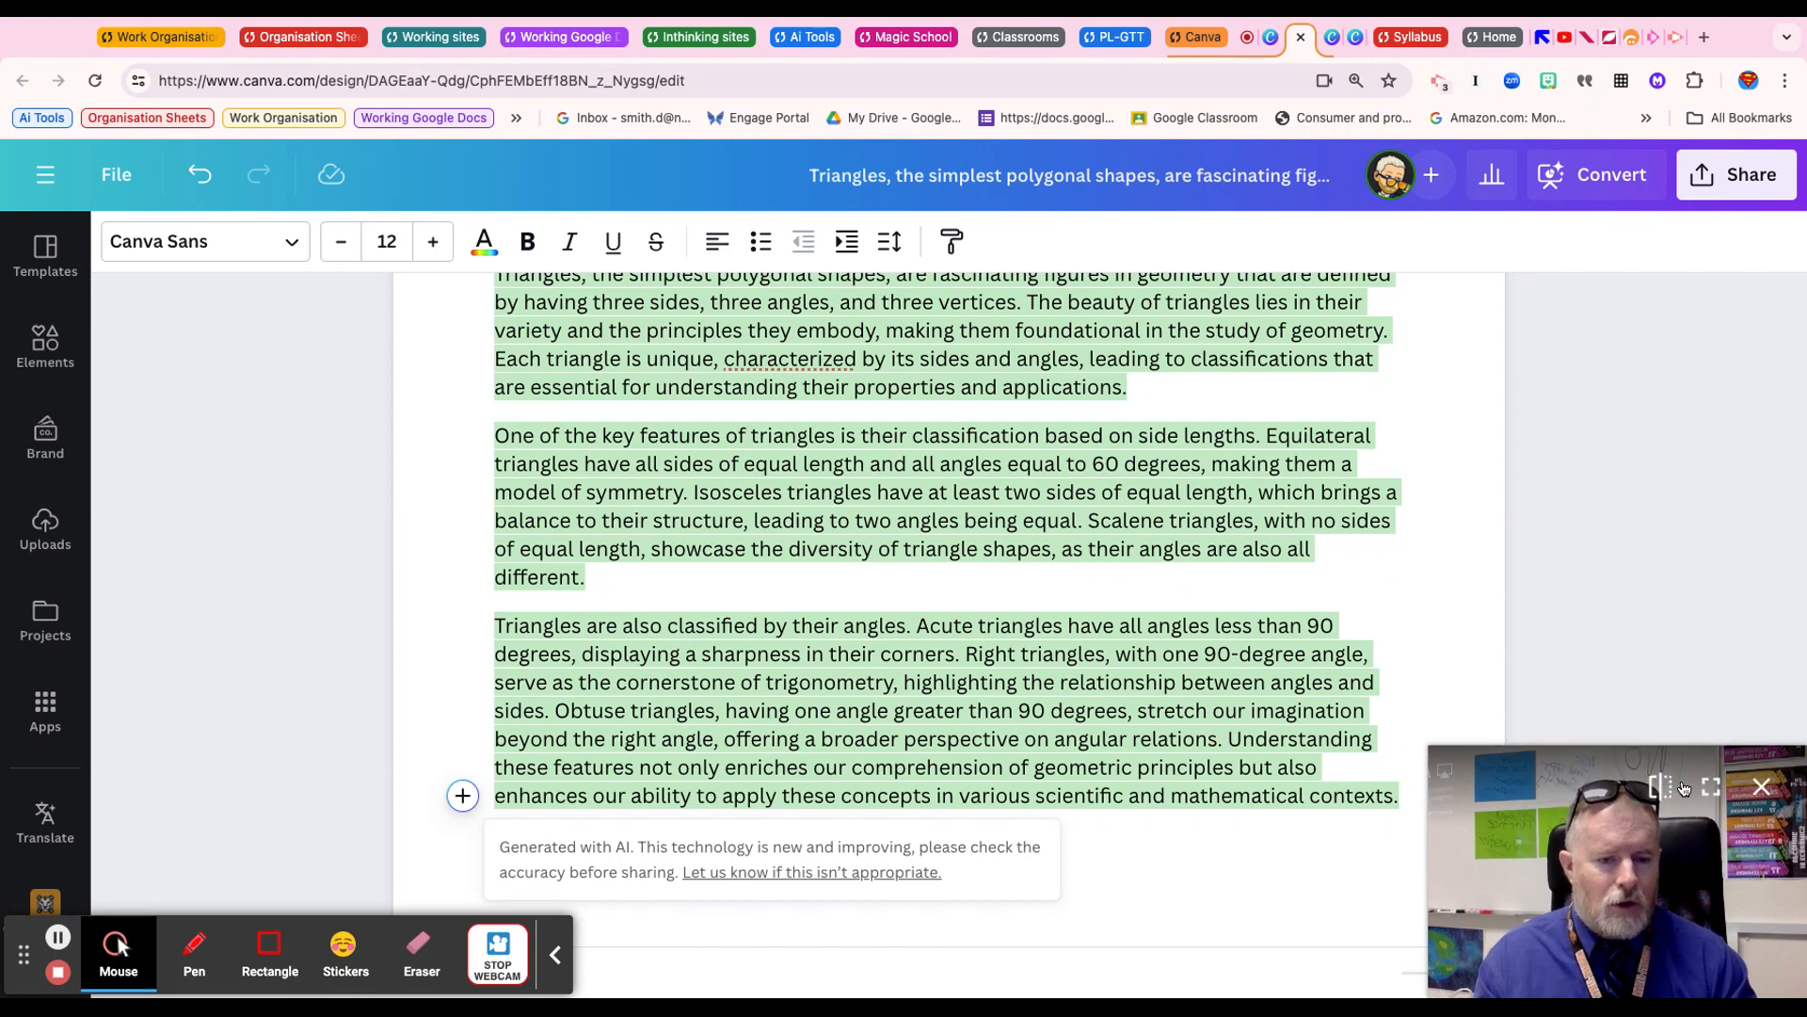